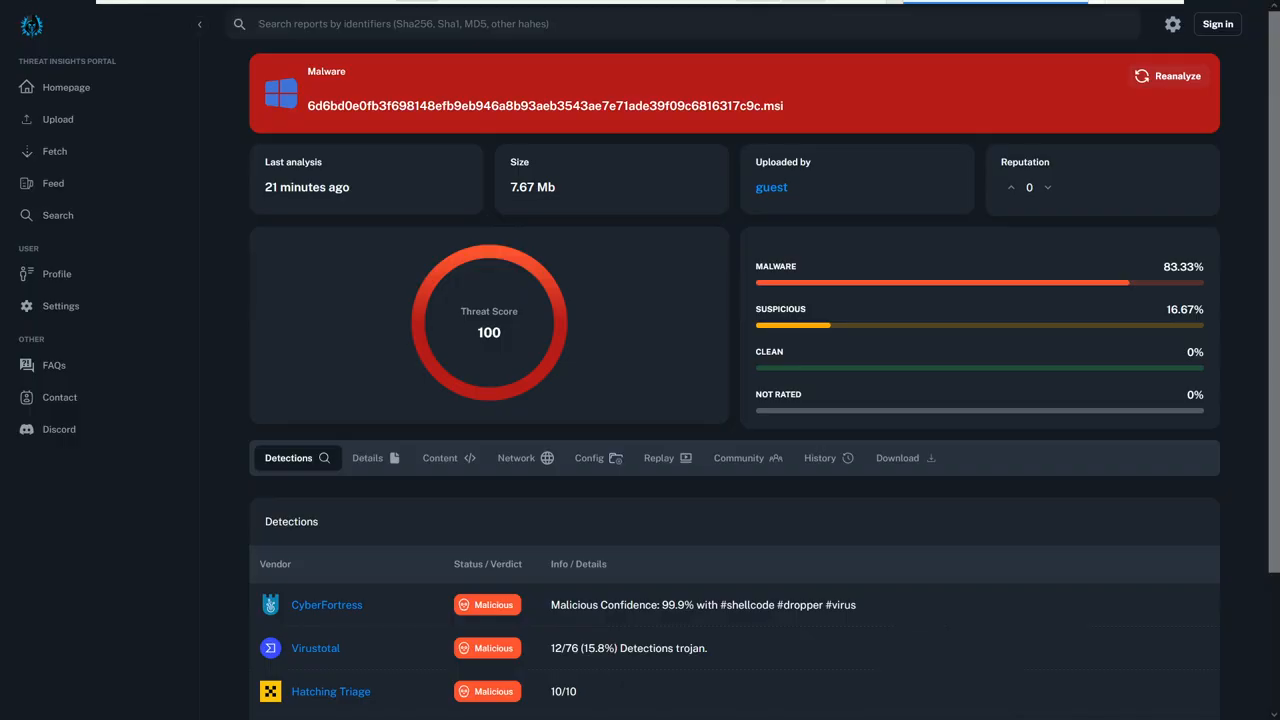
- Review the report's last analysis time, file size, uploader and reputation for the MSI sample
drag(362, 195, 259, 161)
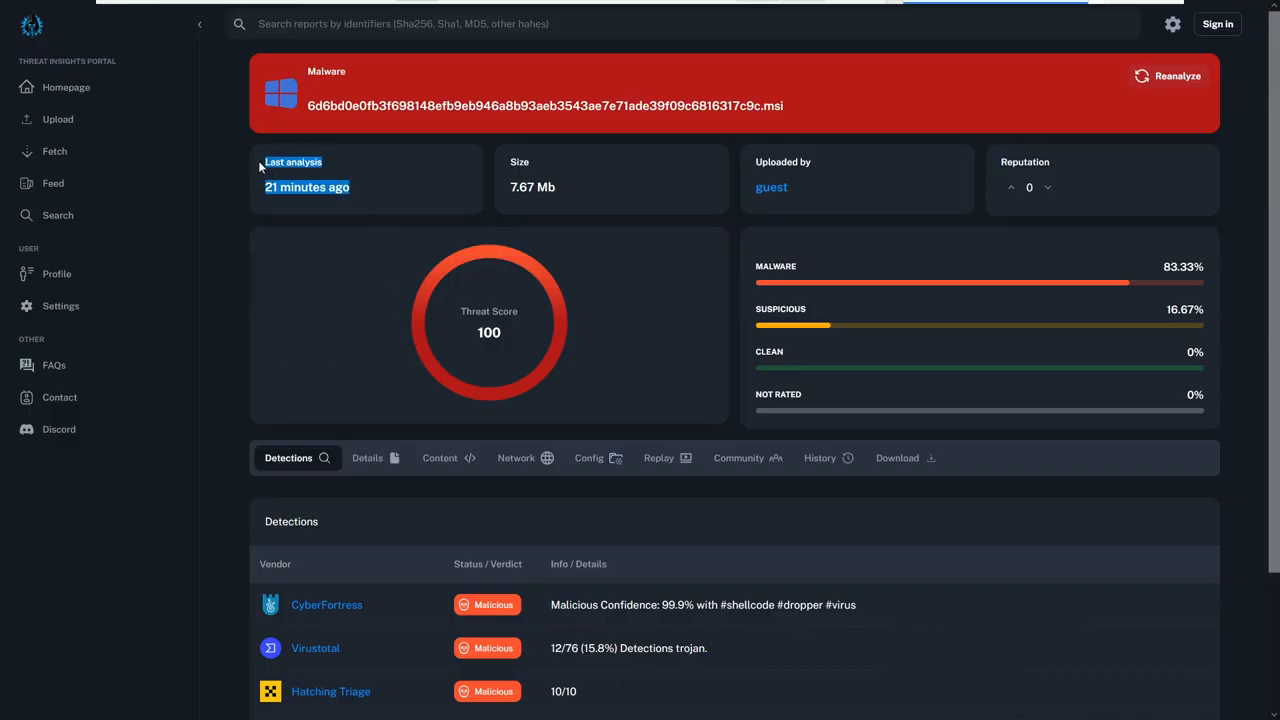
drag(557, 189, 532, 184)
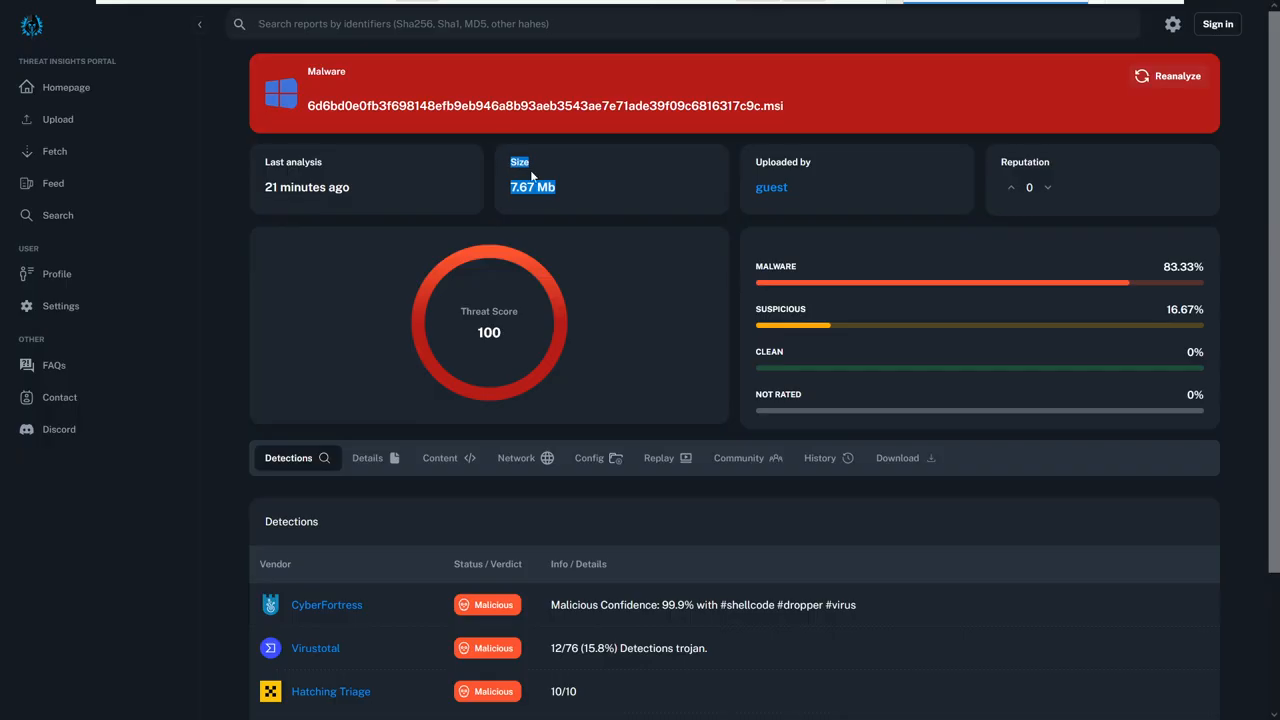
drag(806, 205, 760, 157)
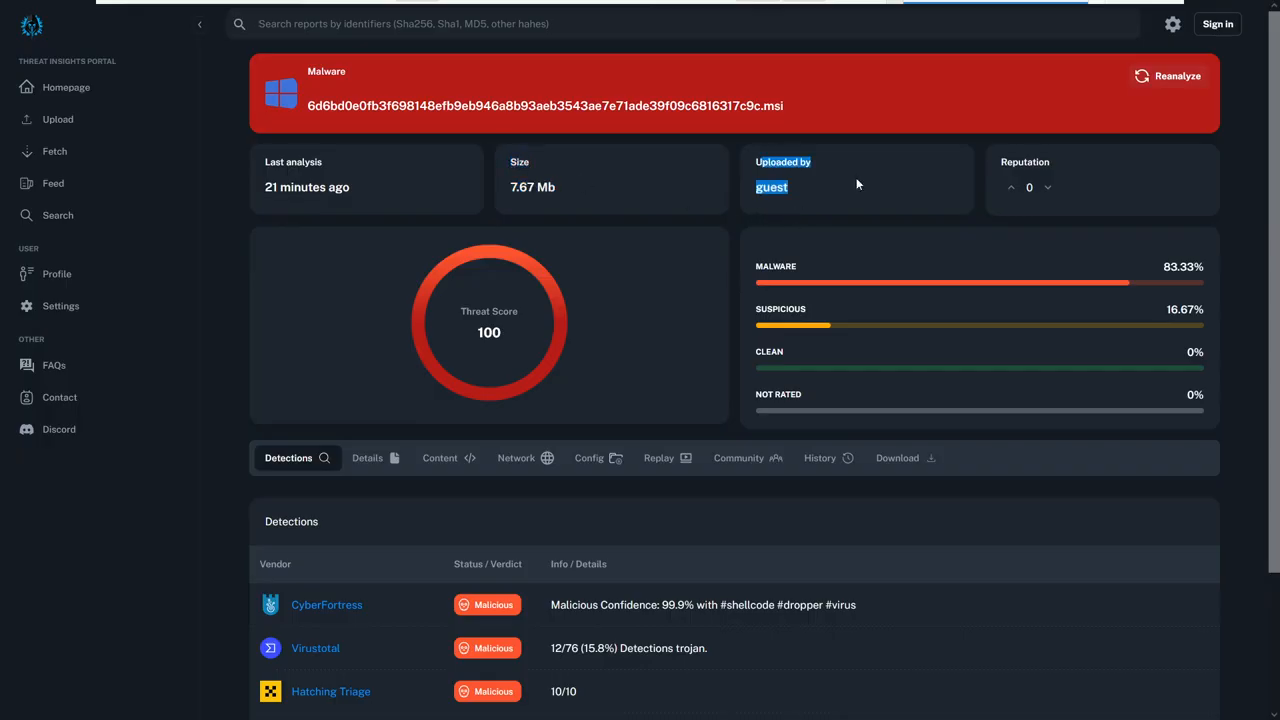
drag(1073, 187, 1002, 162)
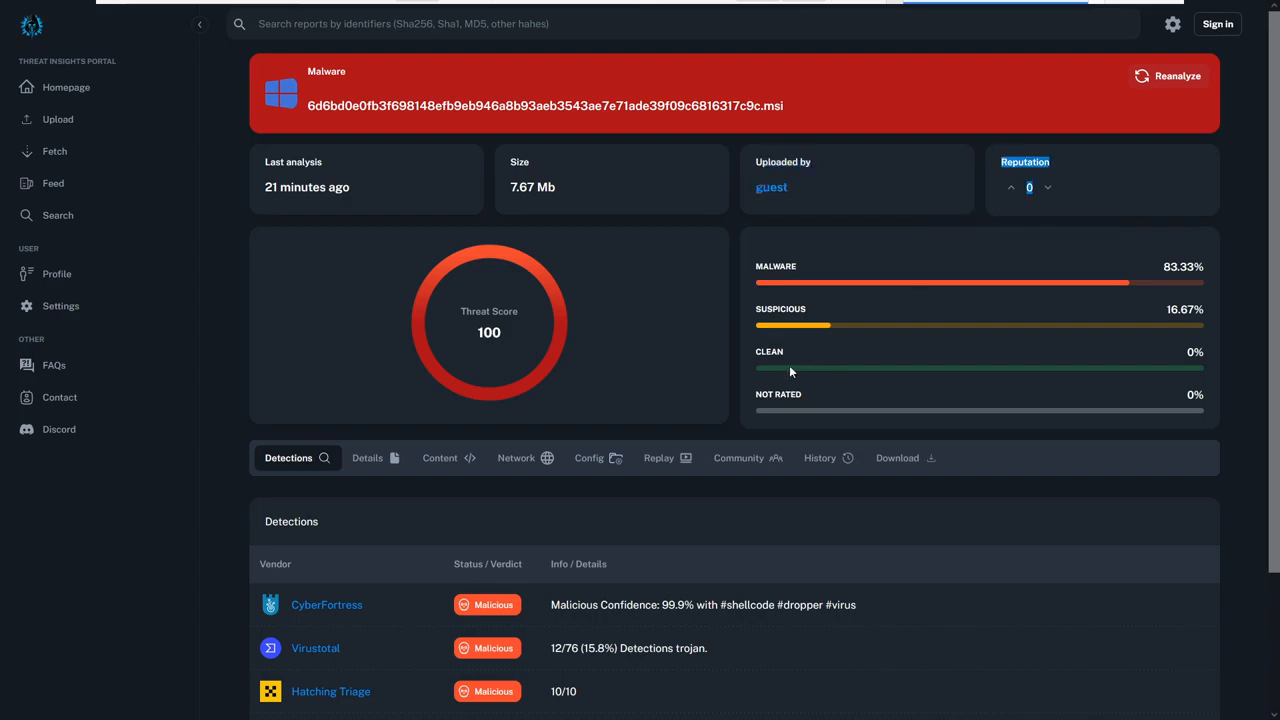
- Examine the vendor verdicts and details in the report's detections table, including Virustotal, AnyRun and Kaspersky Opentip
scroll(831, 400, down, 3)
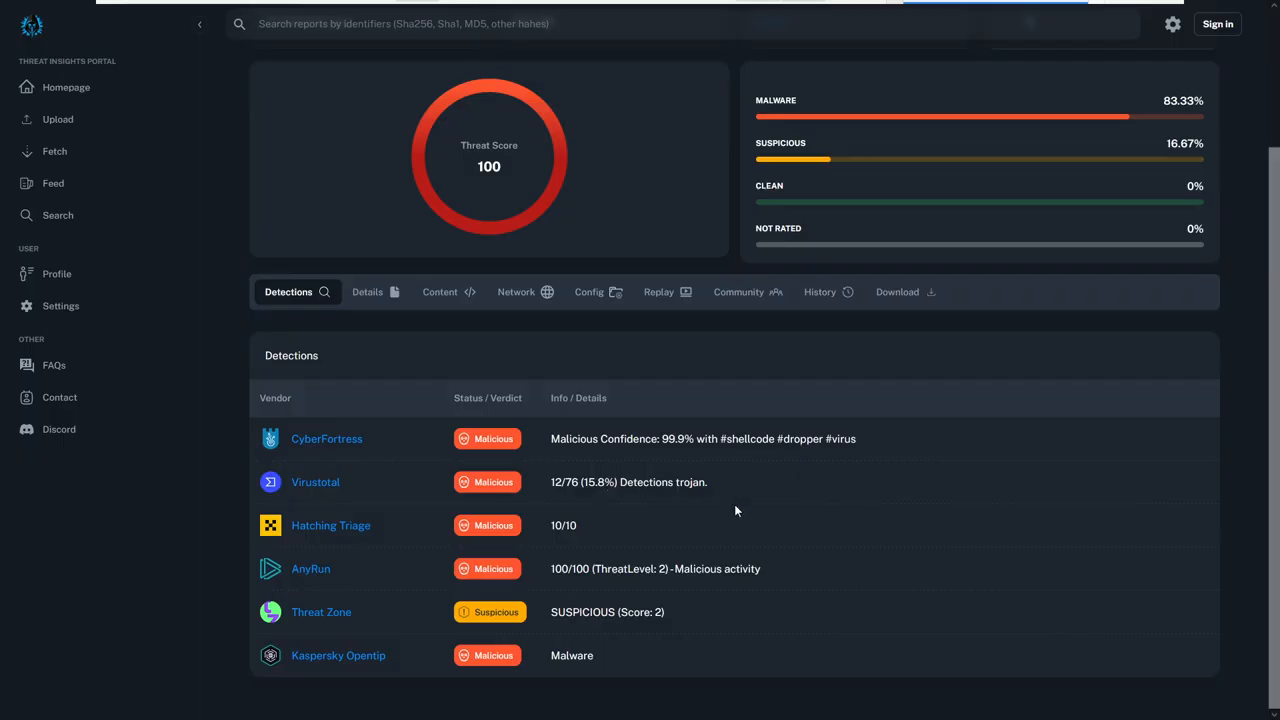
drag(677, 484, 693, 486)
drag(551, 569, 589, 572)
drag(549, 656, 634, 652)
scroll(634, 652, up, 1)
scroll(634, 657, up, 2)
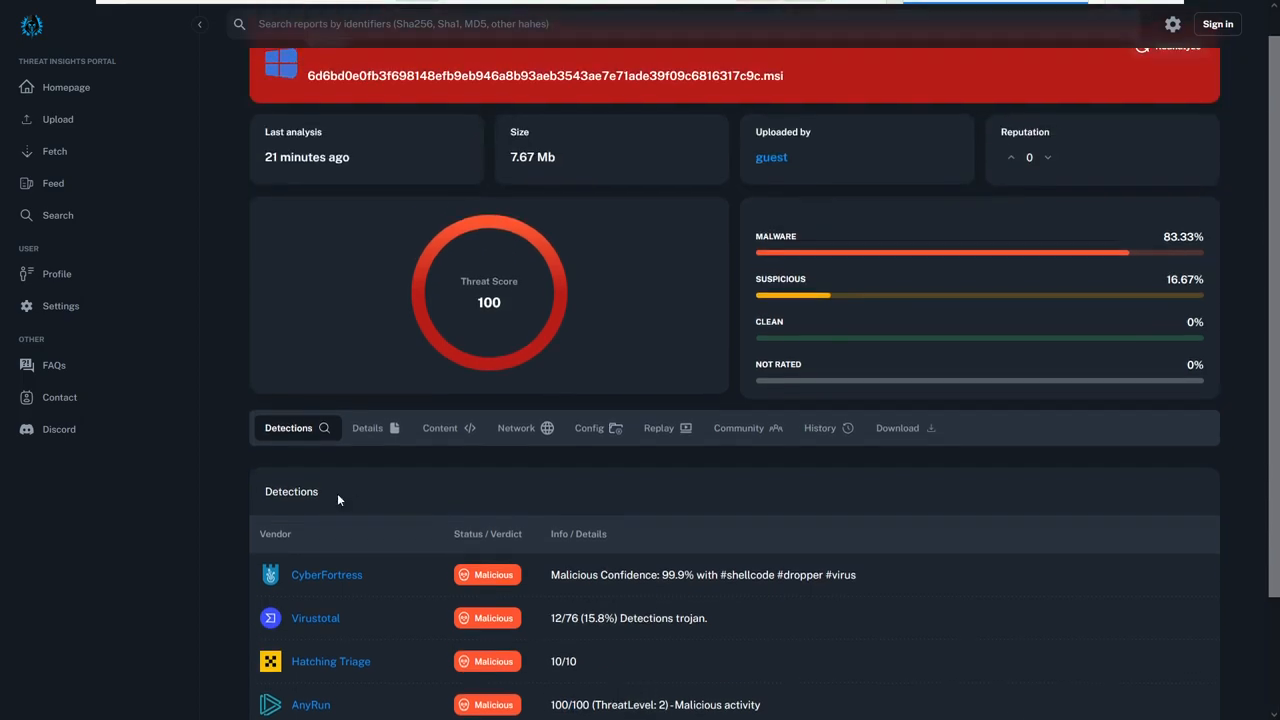
- Expand the File Identifiers in the report's details and examine the MD5, SHA1 and SHA256 hashes
click(371, 436)
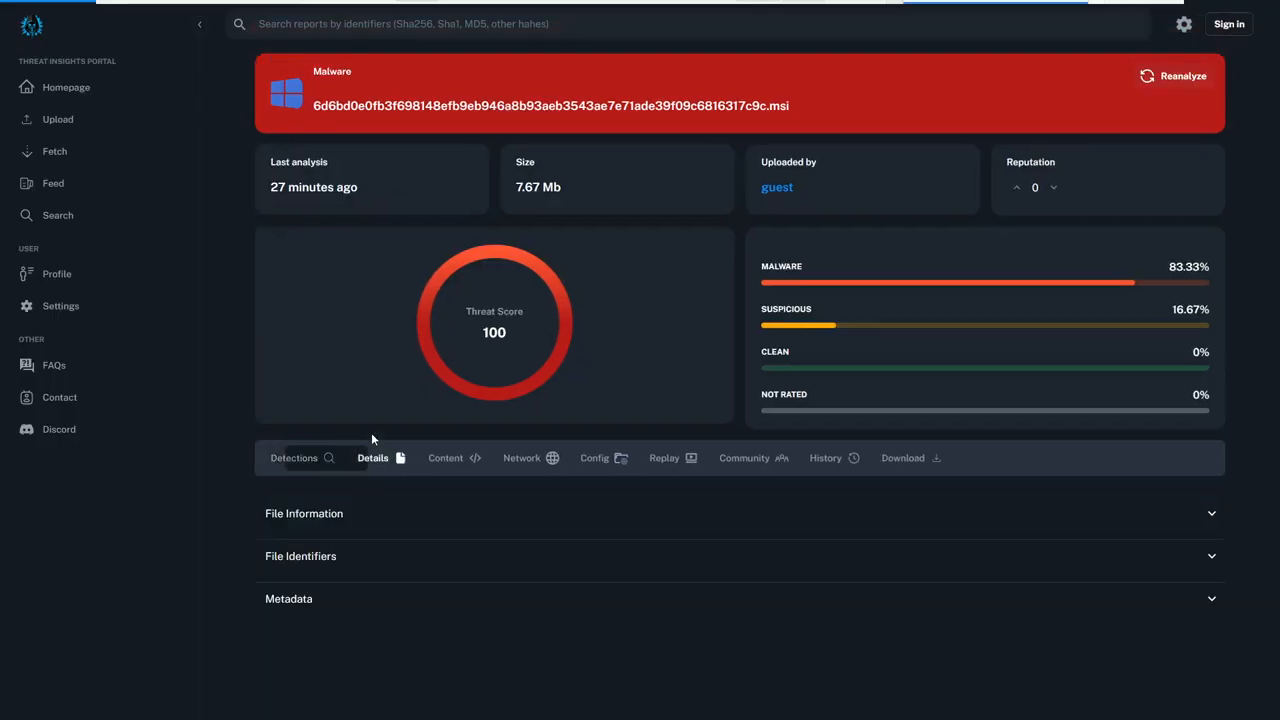
click(383, 563)
scroll(380, 540, down, 3)
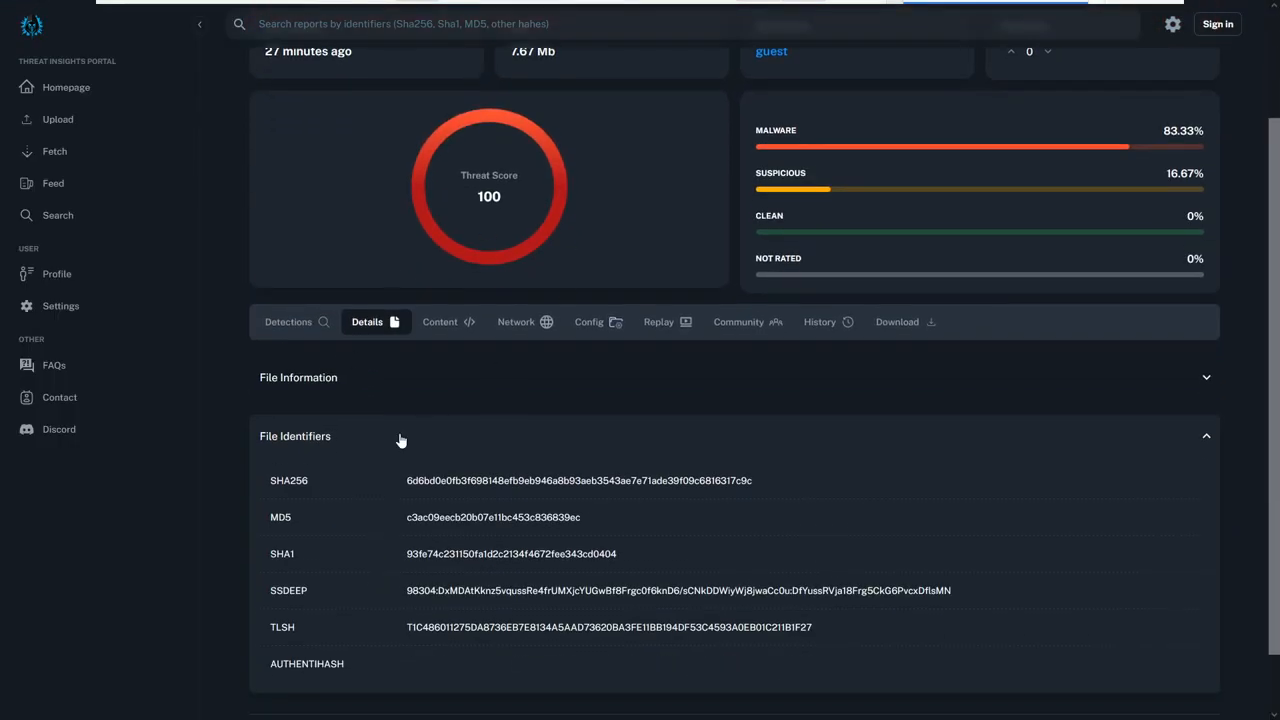
double_click(411, 517)
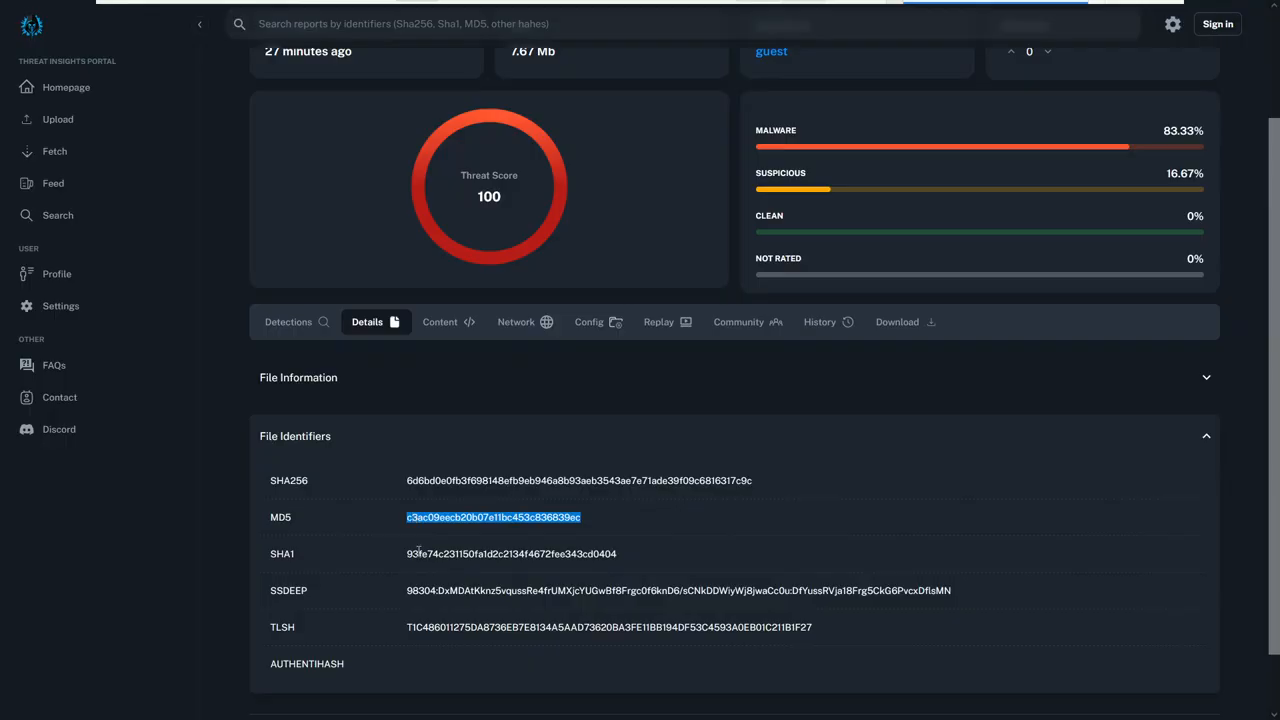
double_click(418, 552)
double_click(450, 481)
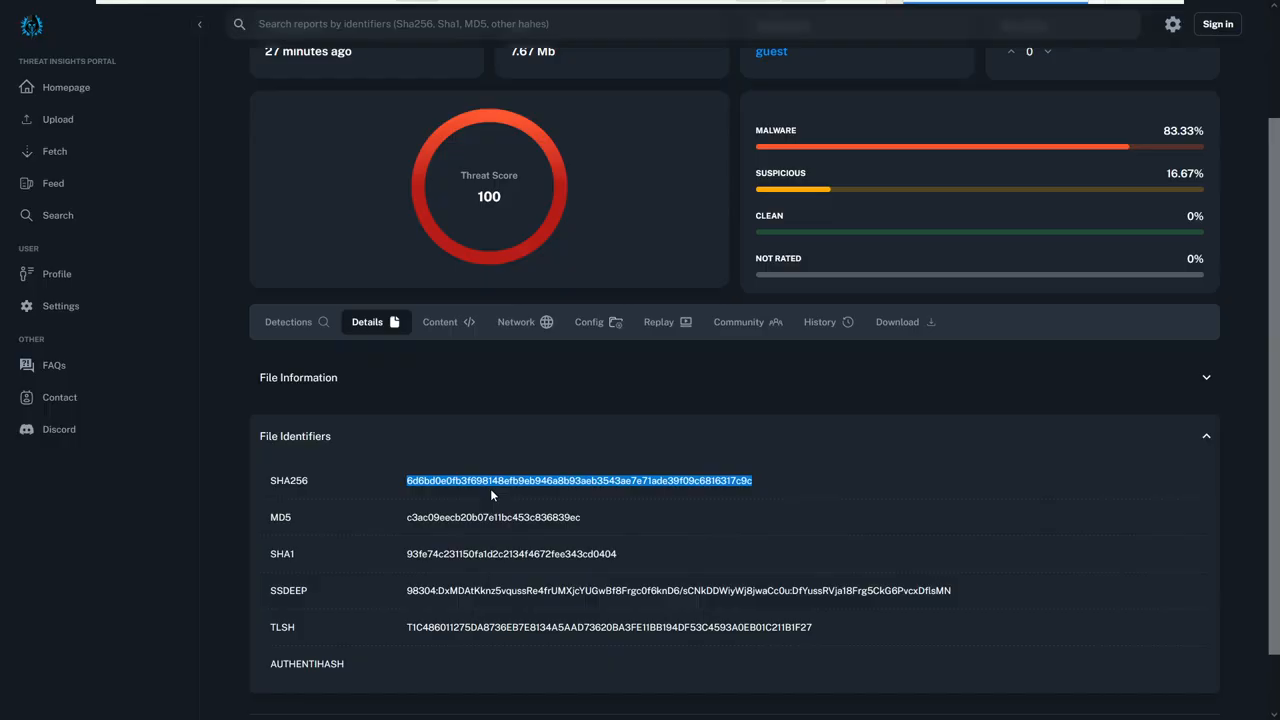
scroll(500, 520, up, 2)
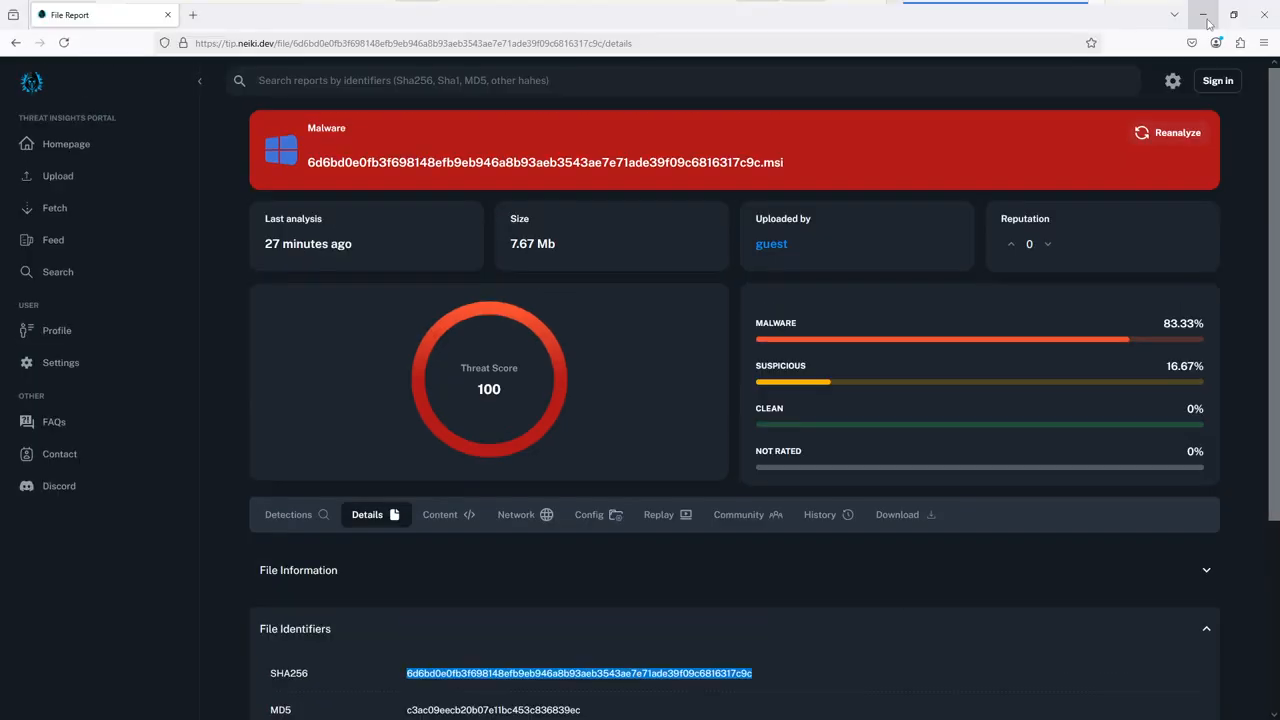
- Minimize the browser to reach the MSI sample on the desktop and dismiss the Xbox Game Pass Ultimate suggestion
click(1206, 18)
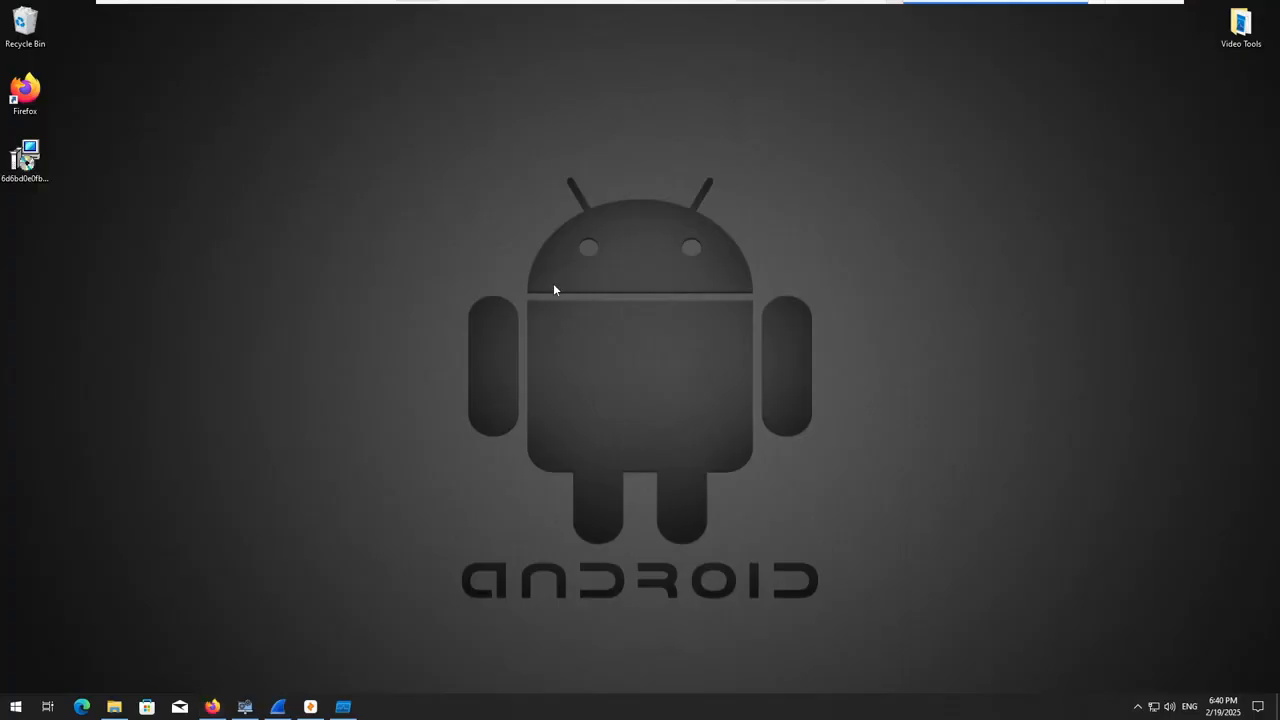
click(40, 174)
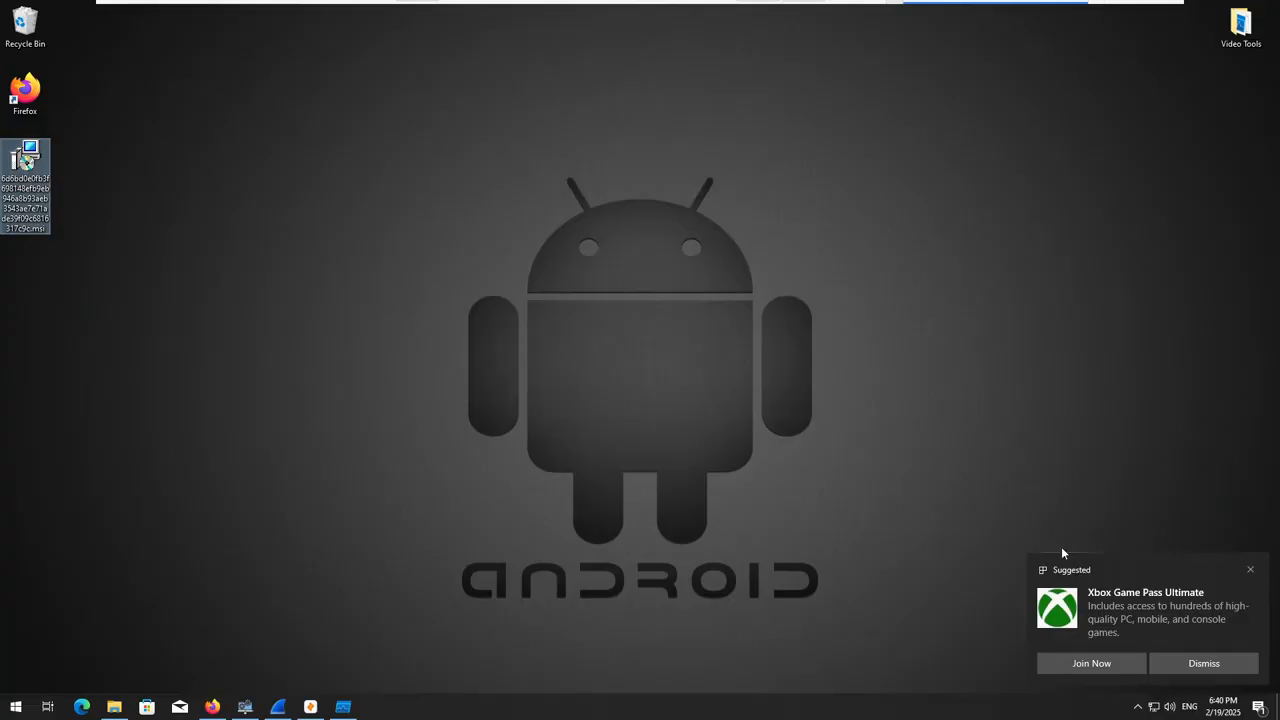
click(1204, 663)
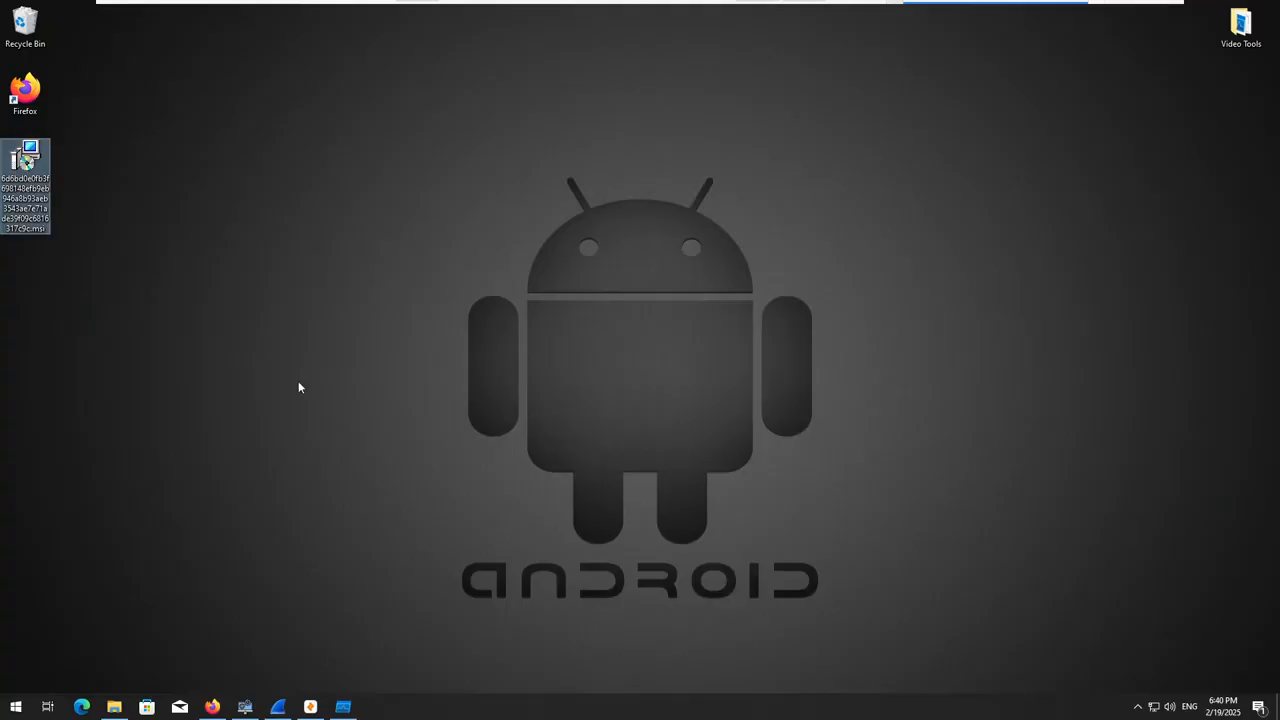
- Open the MSI sample's detailed file properties and examine its title, subject, tags and comments
right_click(18, 172)
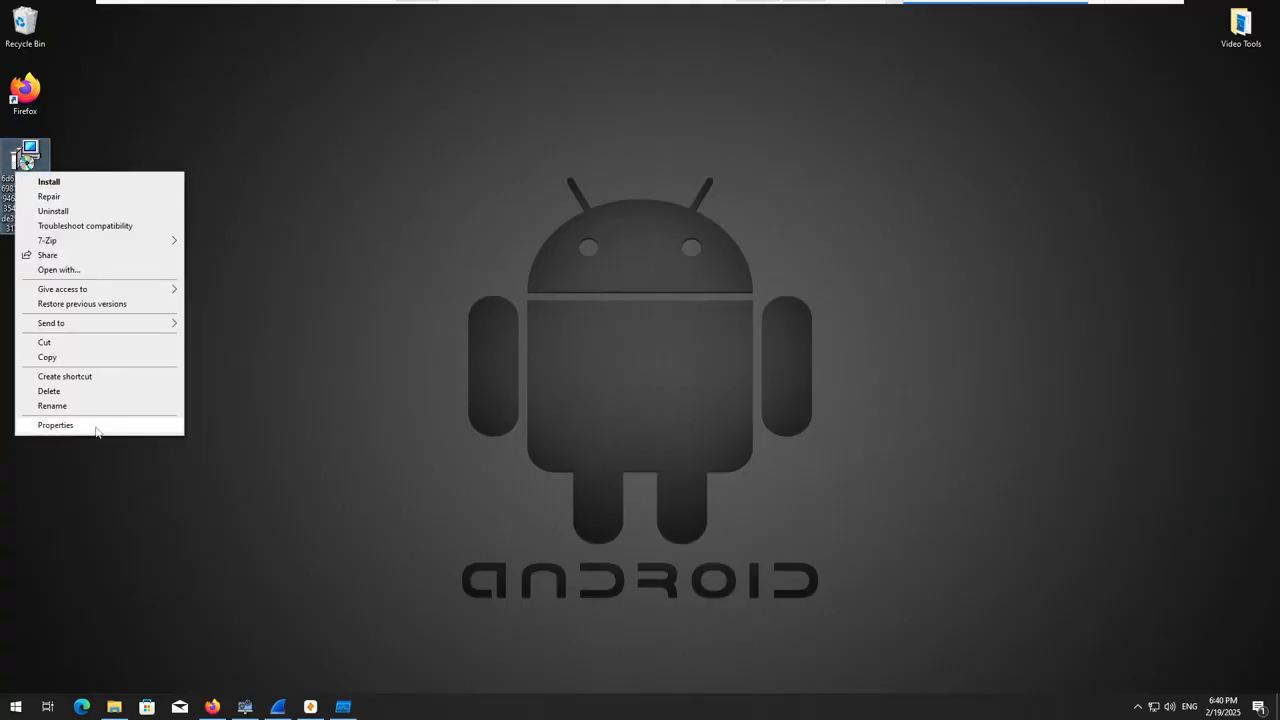
click(96, 426)
click(123, 205)
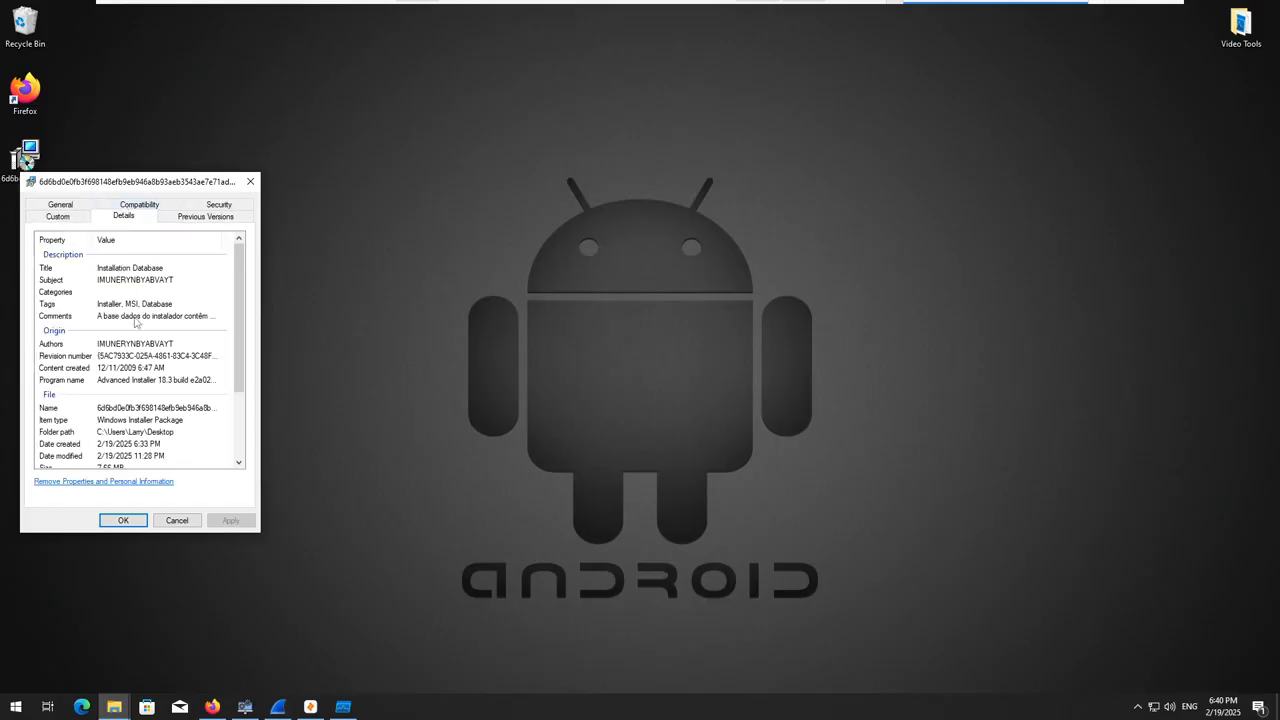
click(118, 266)
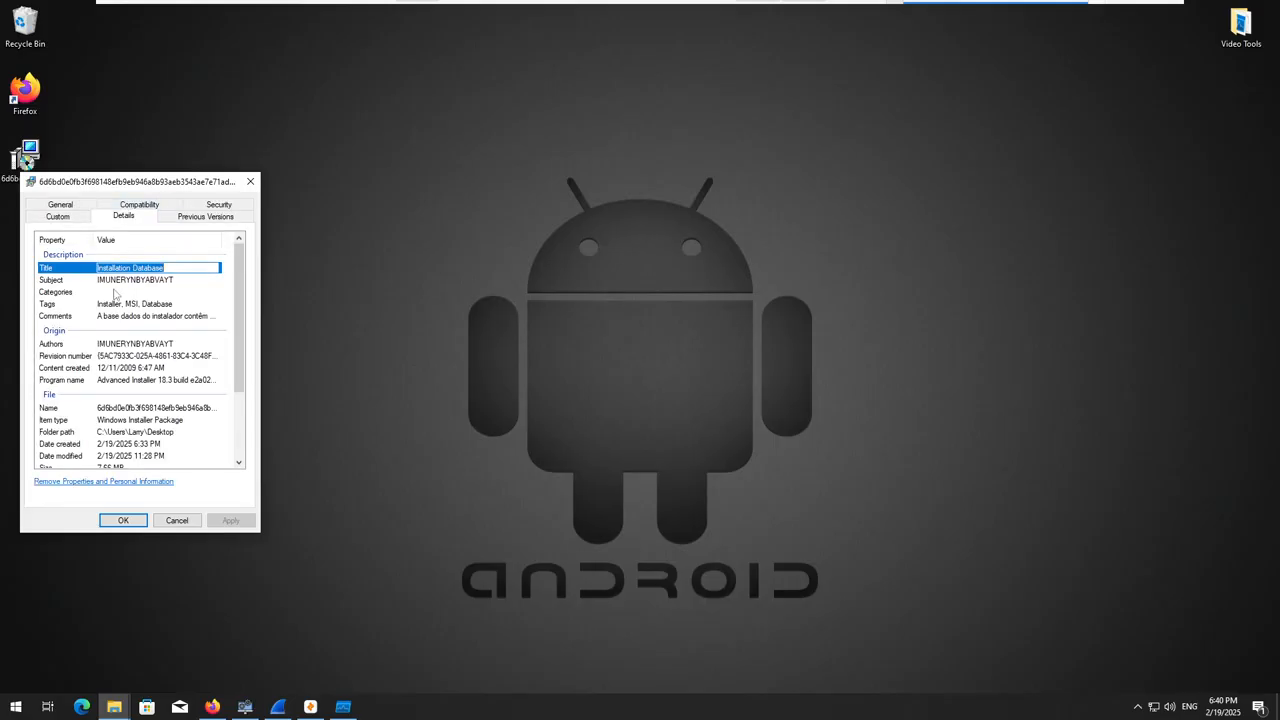
click(112, 281)
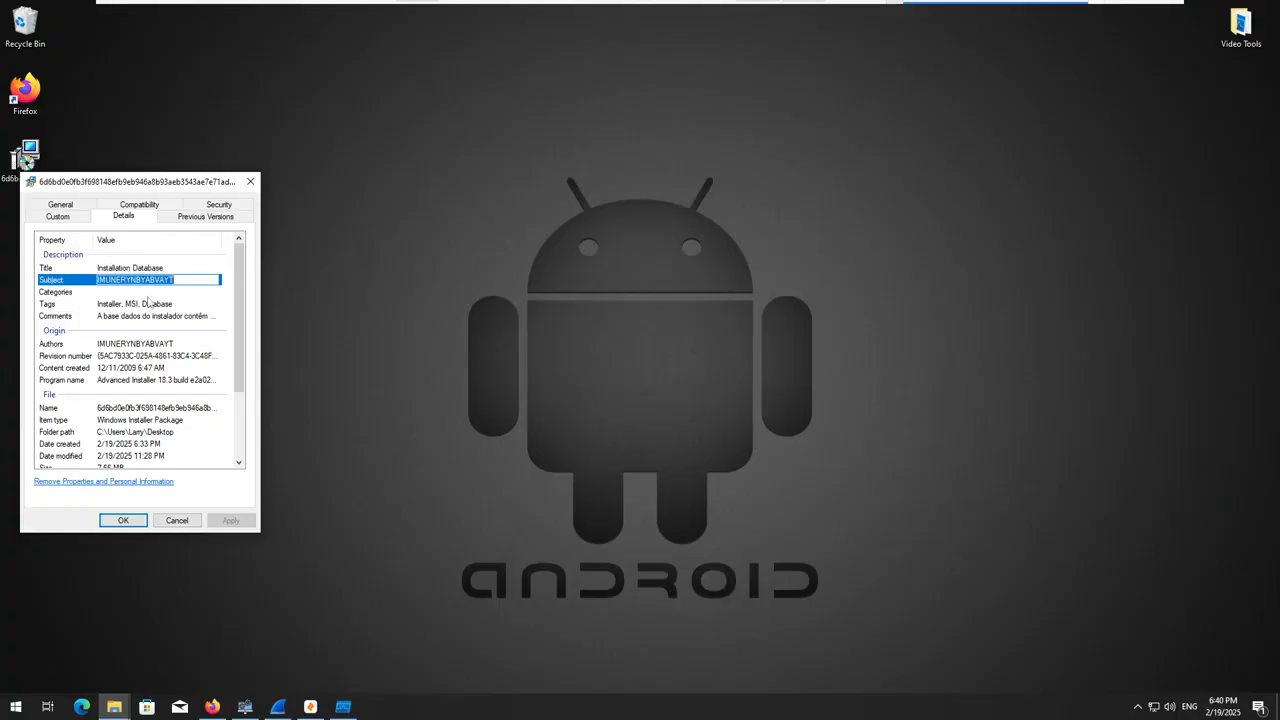
key(BackSpace)
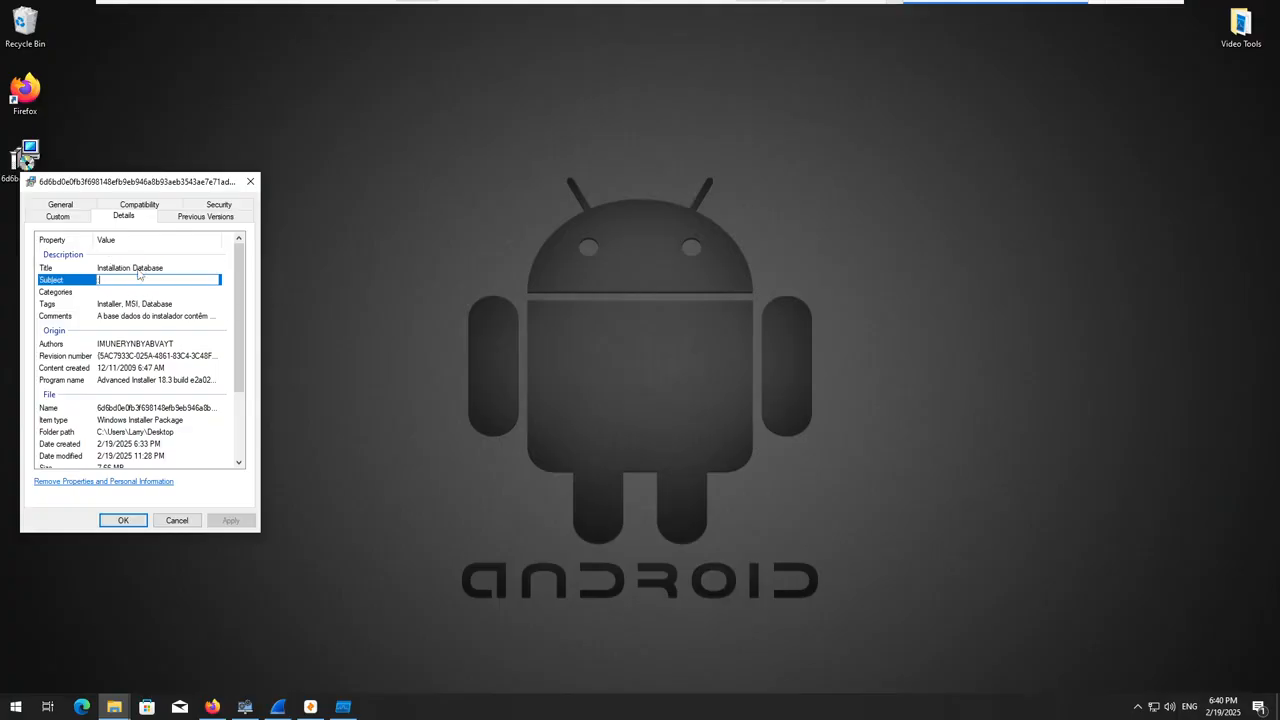
click(133, 317)
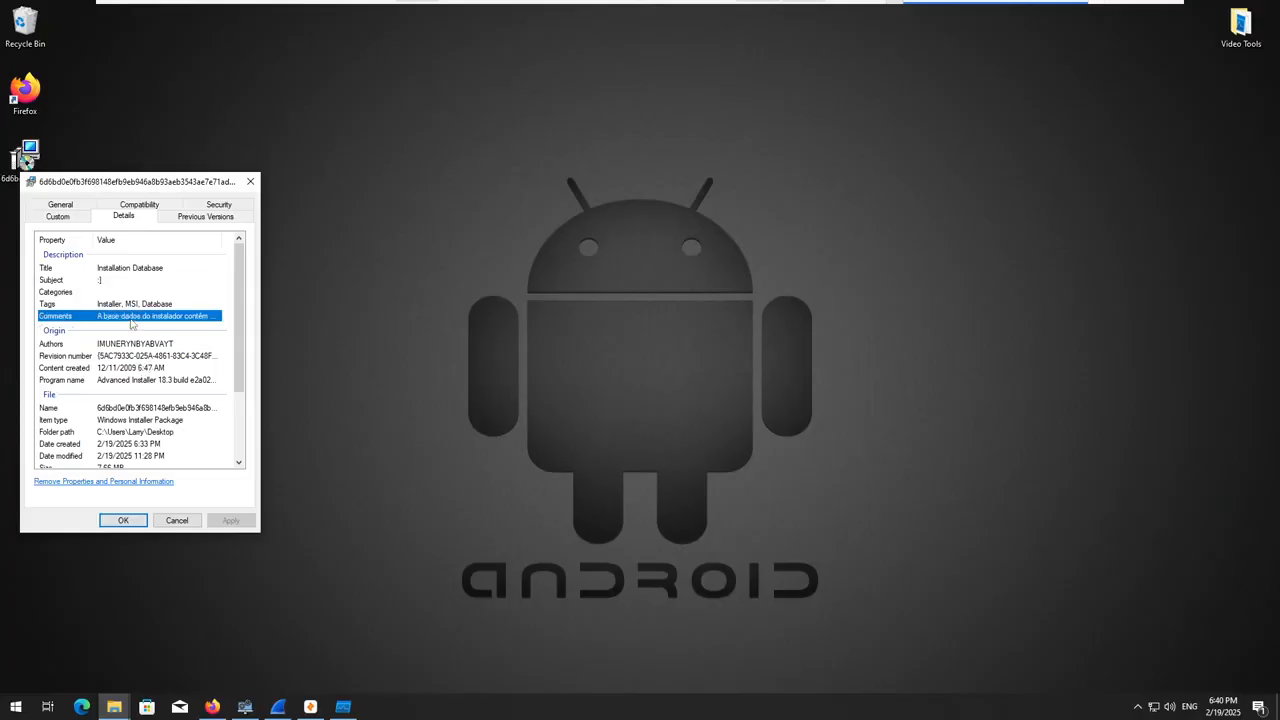
click(165, 303)
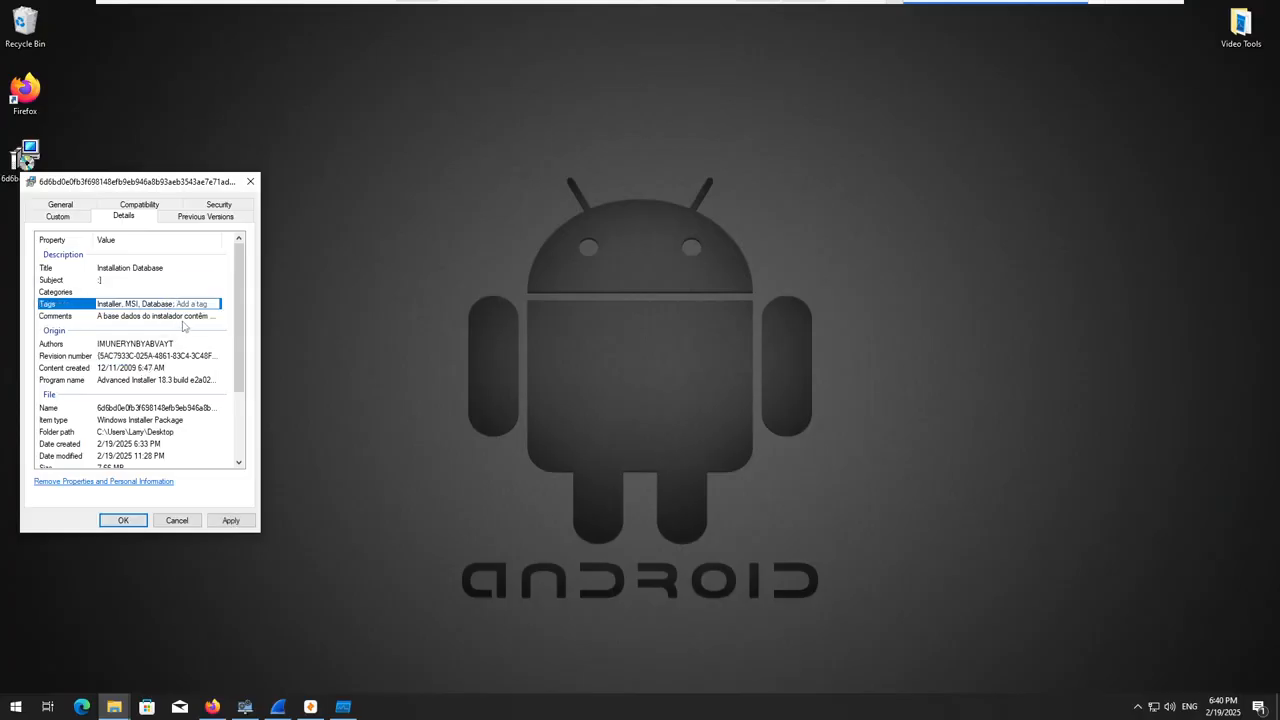
click(105, 317)
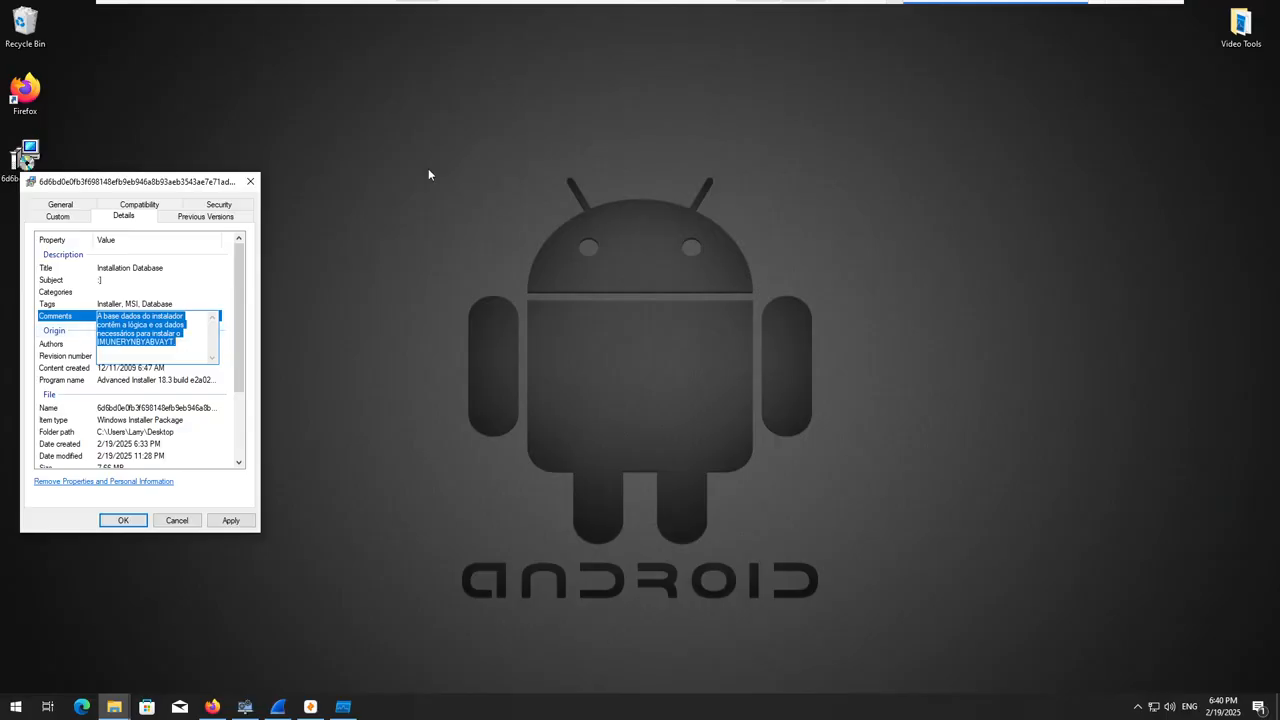
- Check the program name, content creation date and file details in the sample's properties, and close them without applying changes
click(170, 258)
click(172, 256)
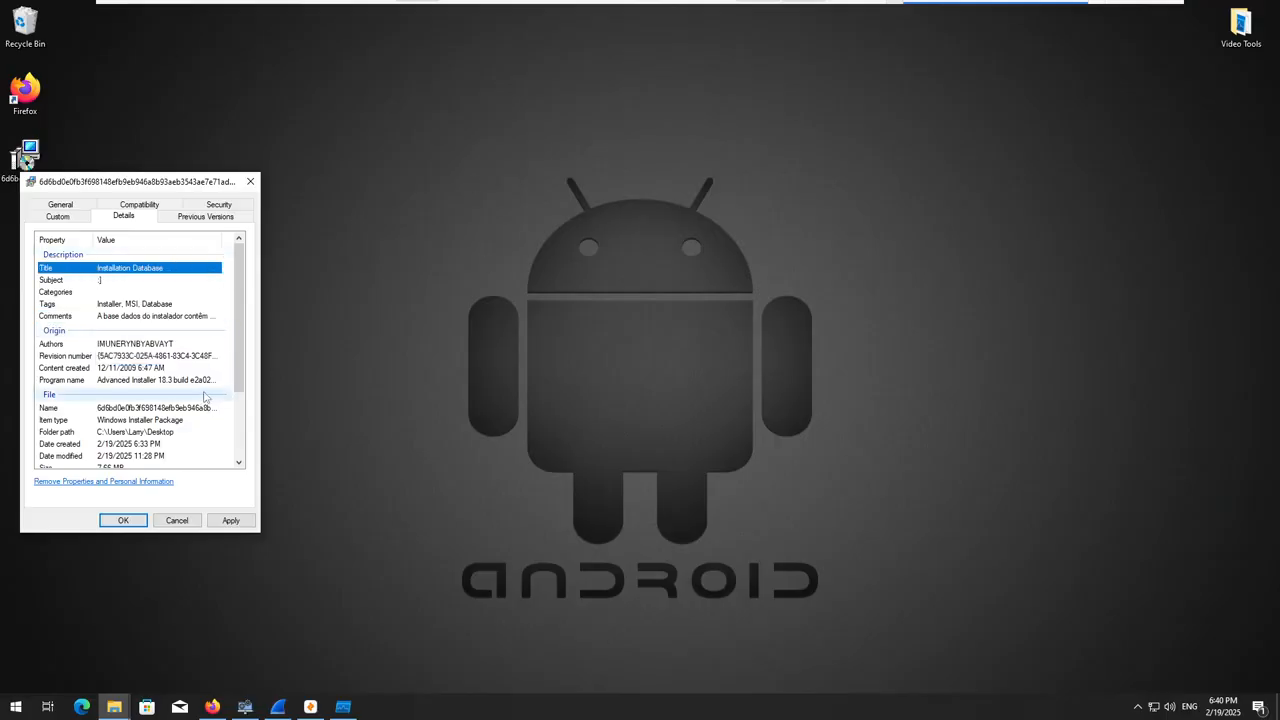
click(158, 384)
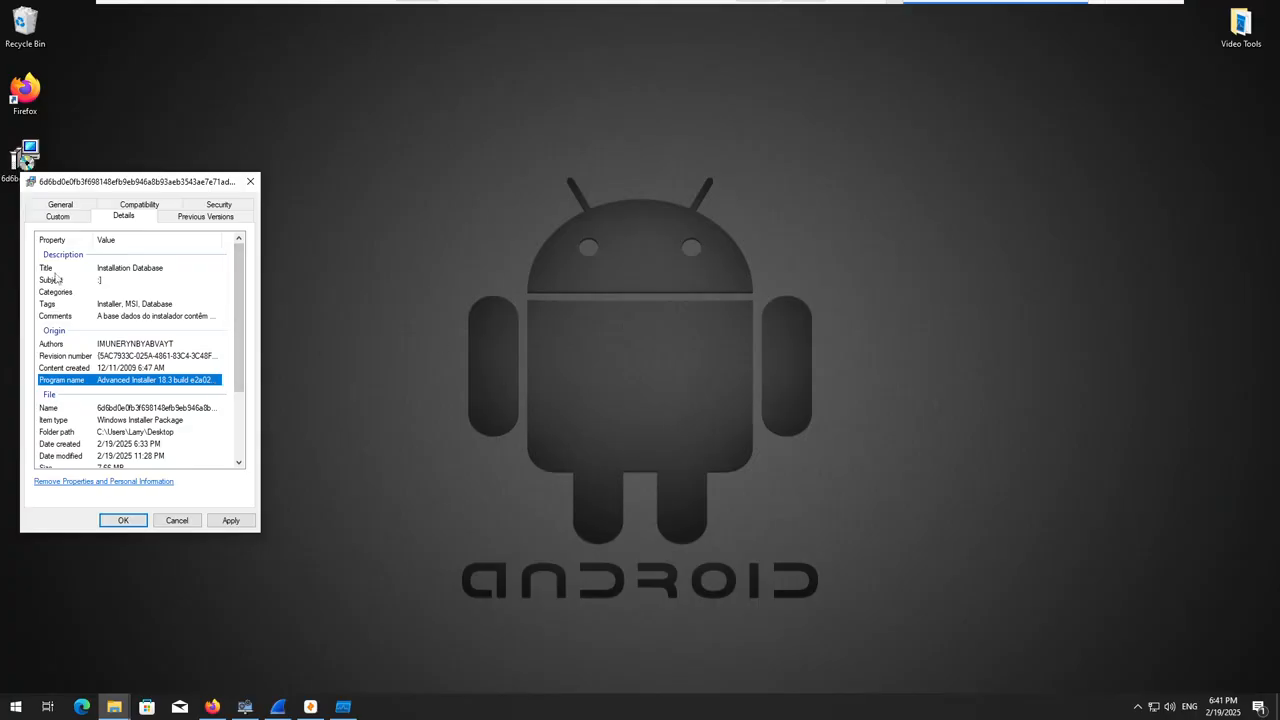
click(156, 368)
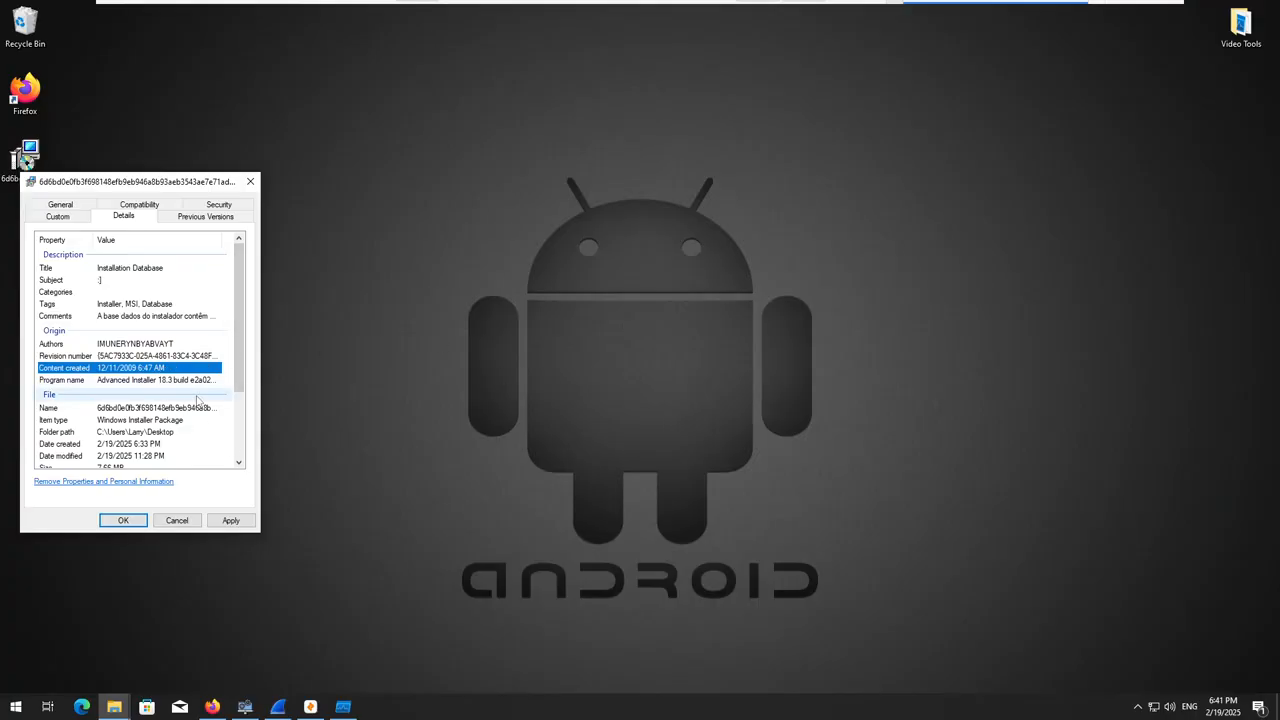
scroll(197, 400, down, 3)
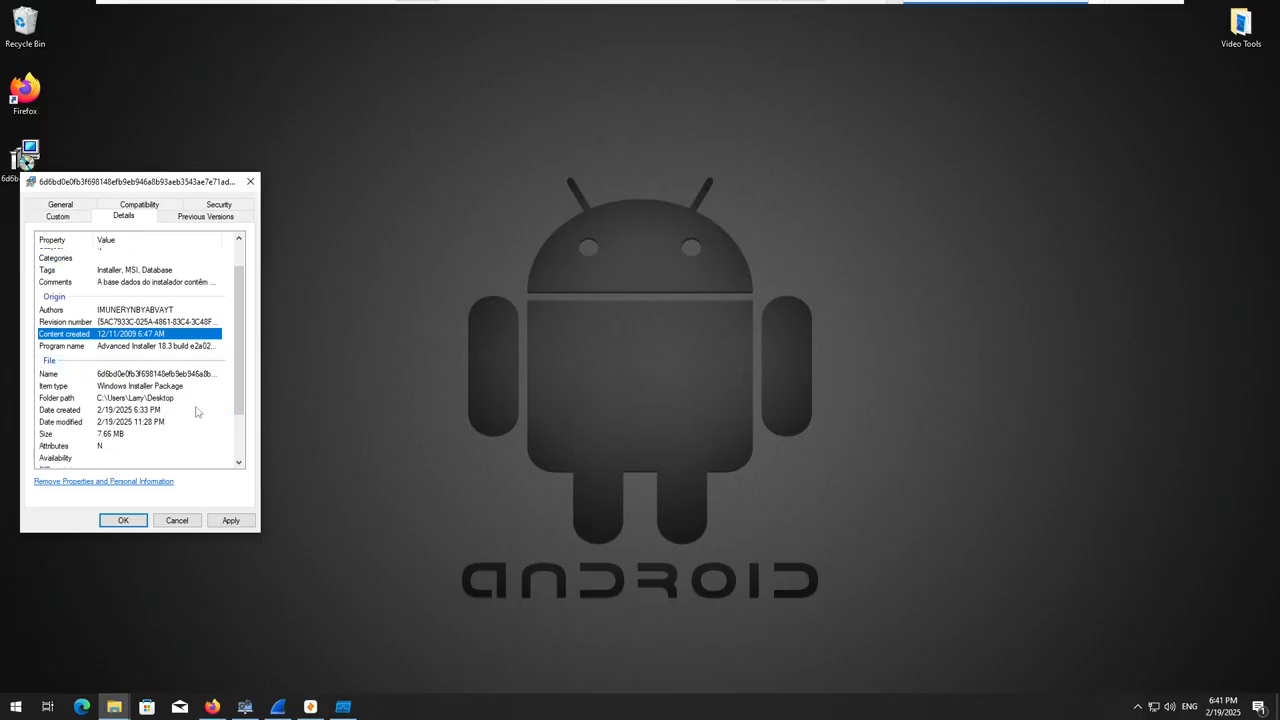
scroll(197, 410, up, 3)
click(249, 184)
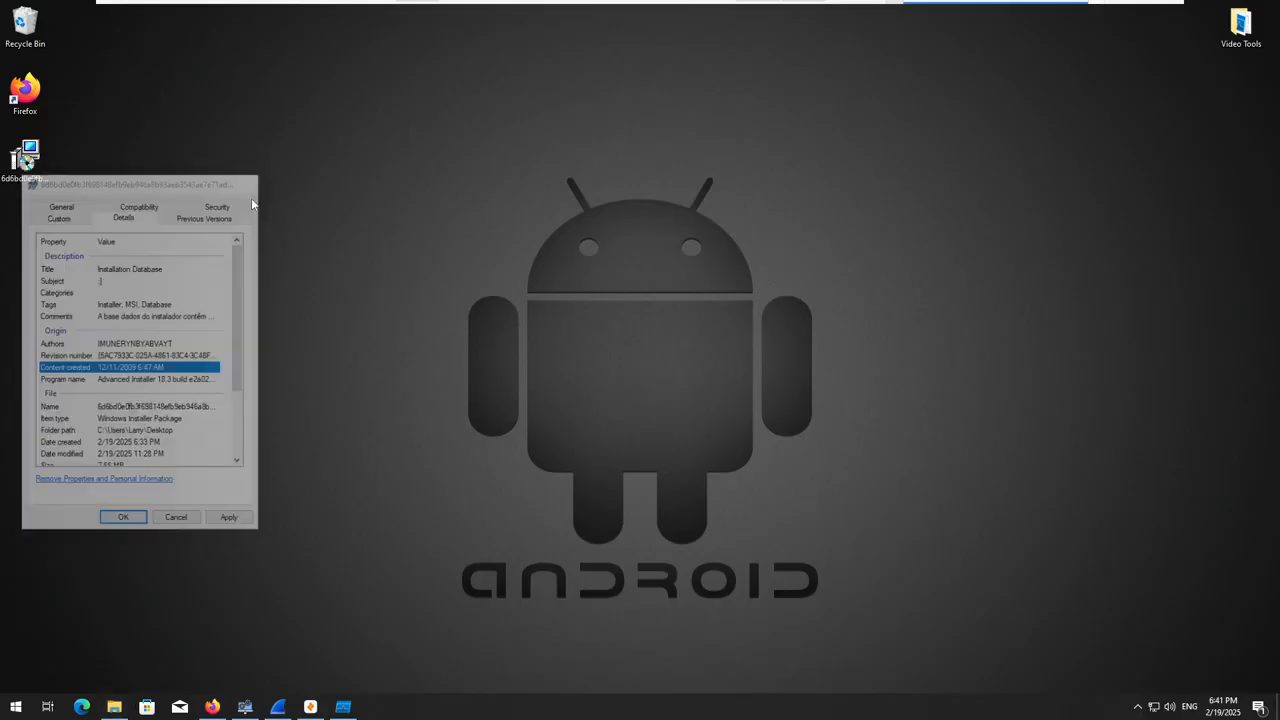
- Check the processes in System Informer and start a Wireshark capture on the Ethernet0 interface, leaving Wireshark minimized
click(245, 707)
scroll(1080, 351, down, 2)
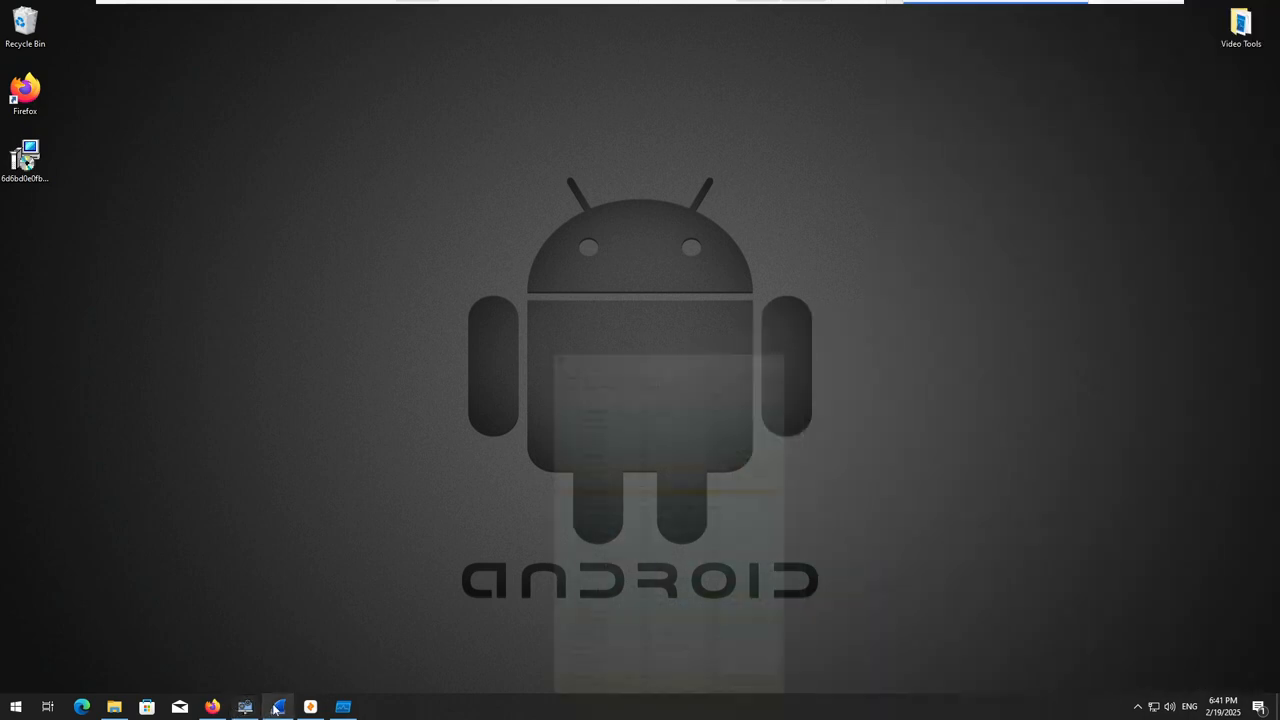
click(278, 707)
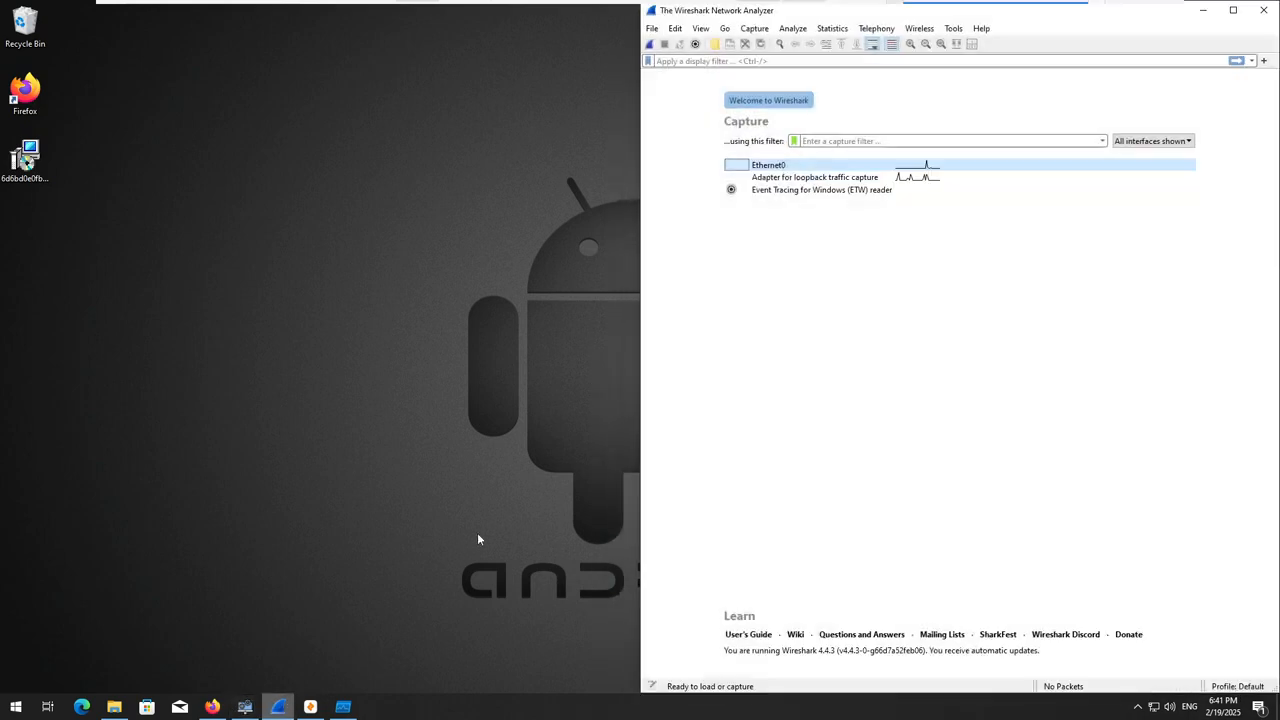
double_click(750, 165)
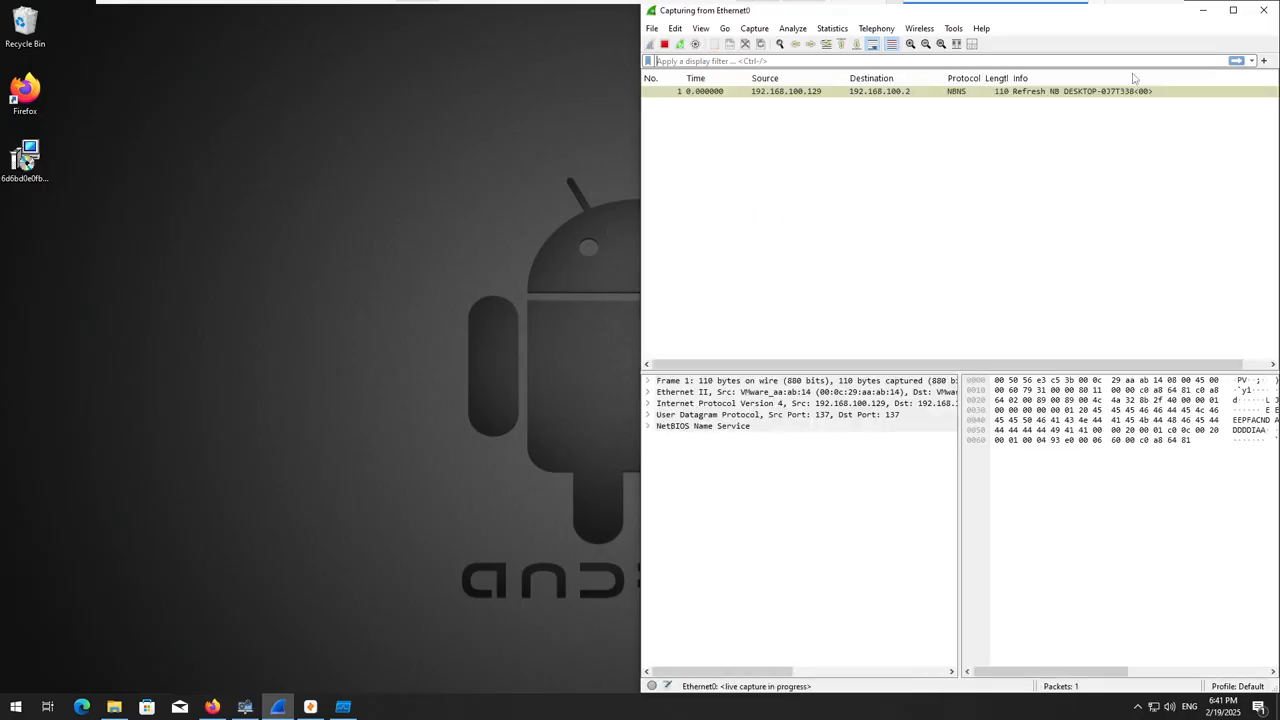
click(1203, 10)
- Switch to Zui to view its welcome window and minimize it again
click(310, 707)
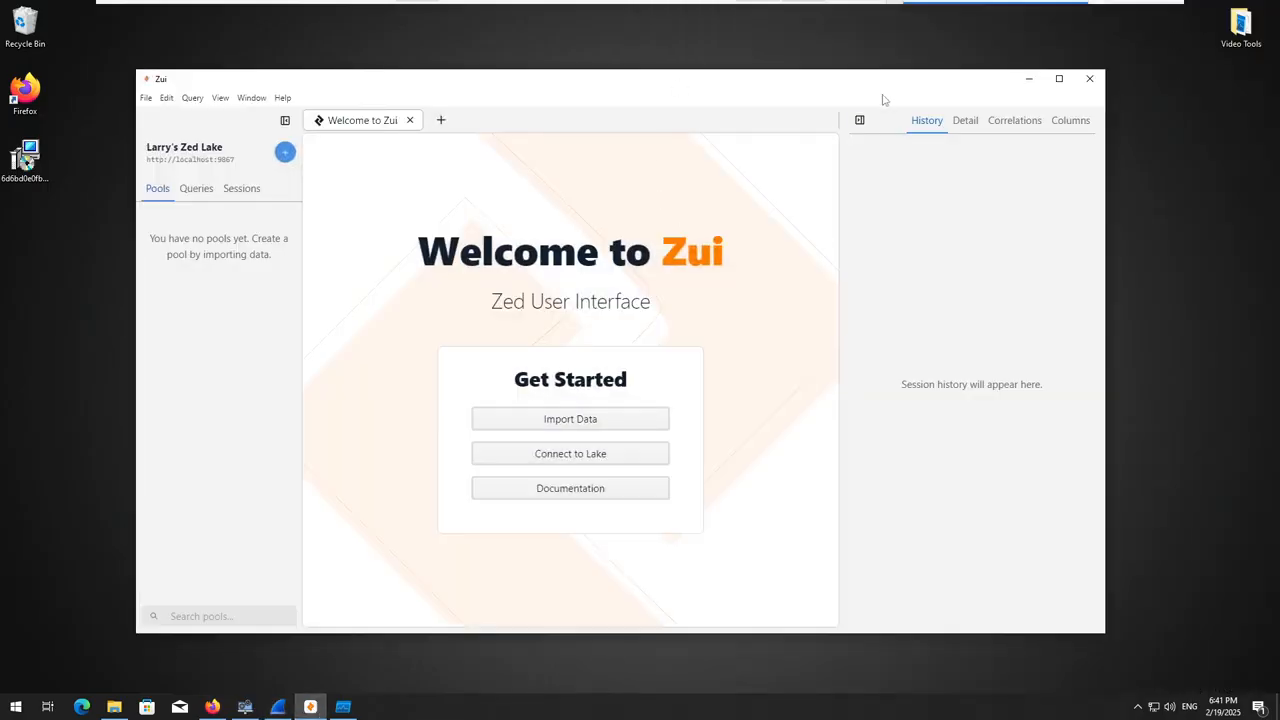
drag(894, 87, 938, 94)
click(1067, 87)
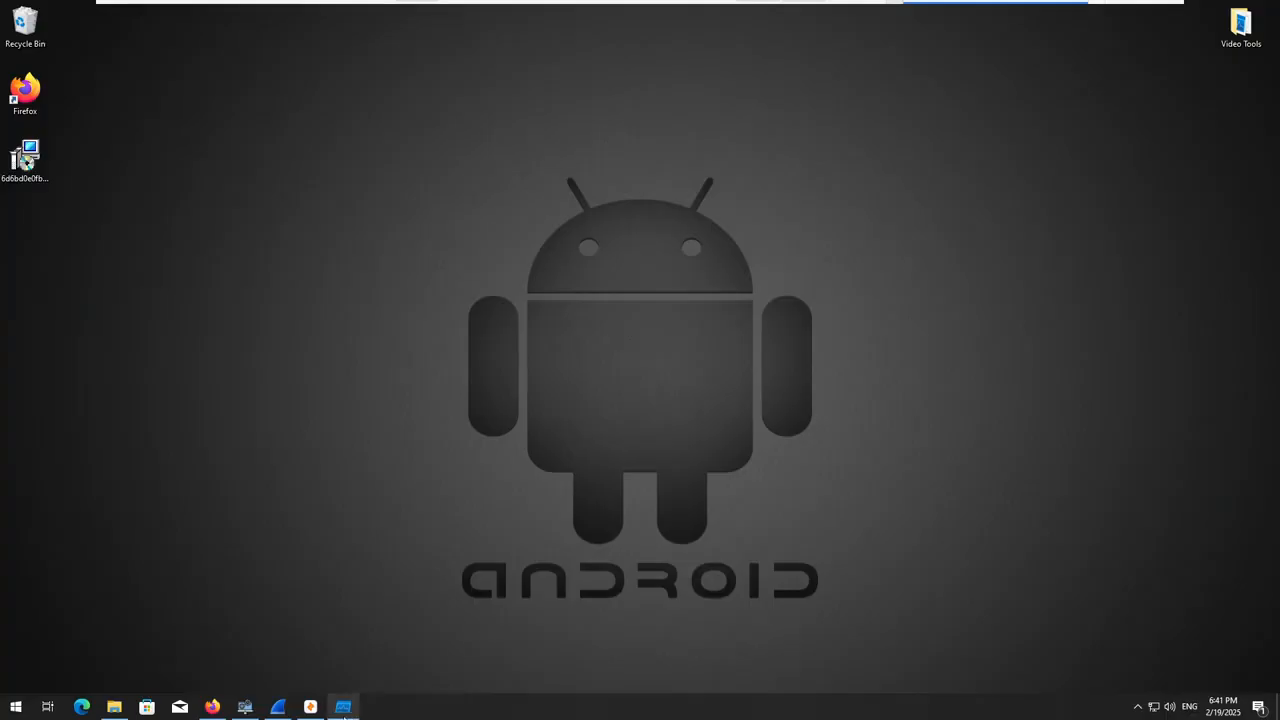
- Switch to Process Monitor, clear its recorded events and minimize the window
click(260, 707)
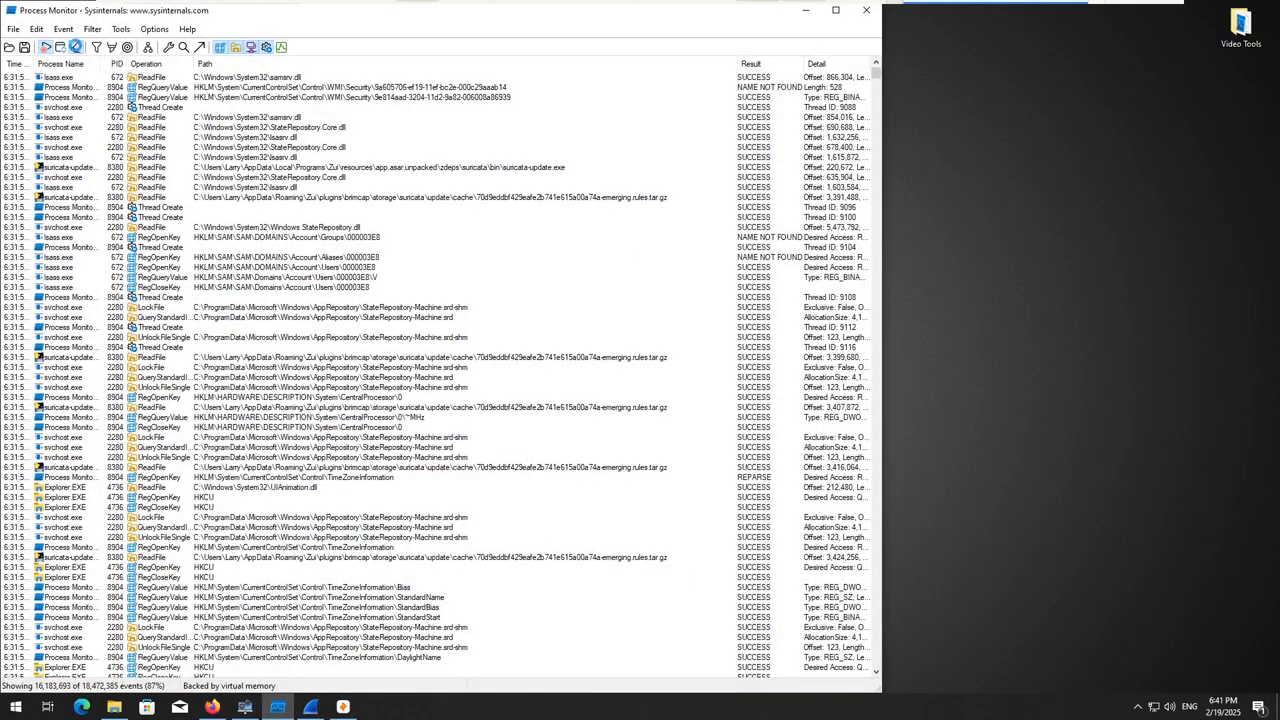
click(76, 47)
click(806, 11)
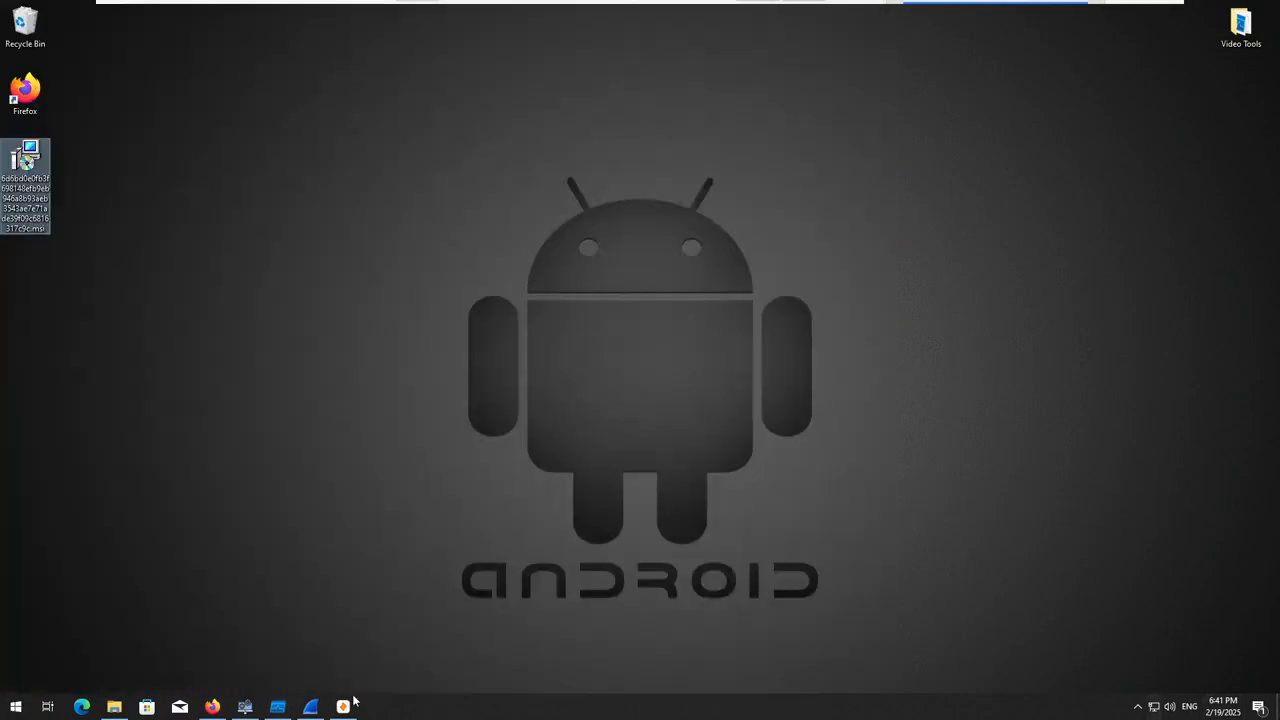
- Run the MSI sample from the desktop with System Informer open, and inspect the msiexec.exe and tdvblGoDbbB.exe processes it starts
click(245, 707)
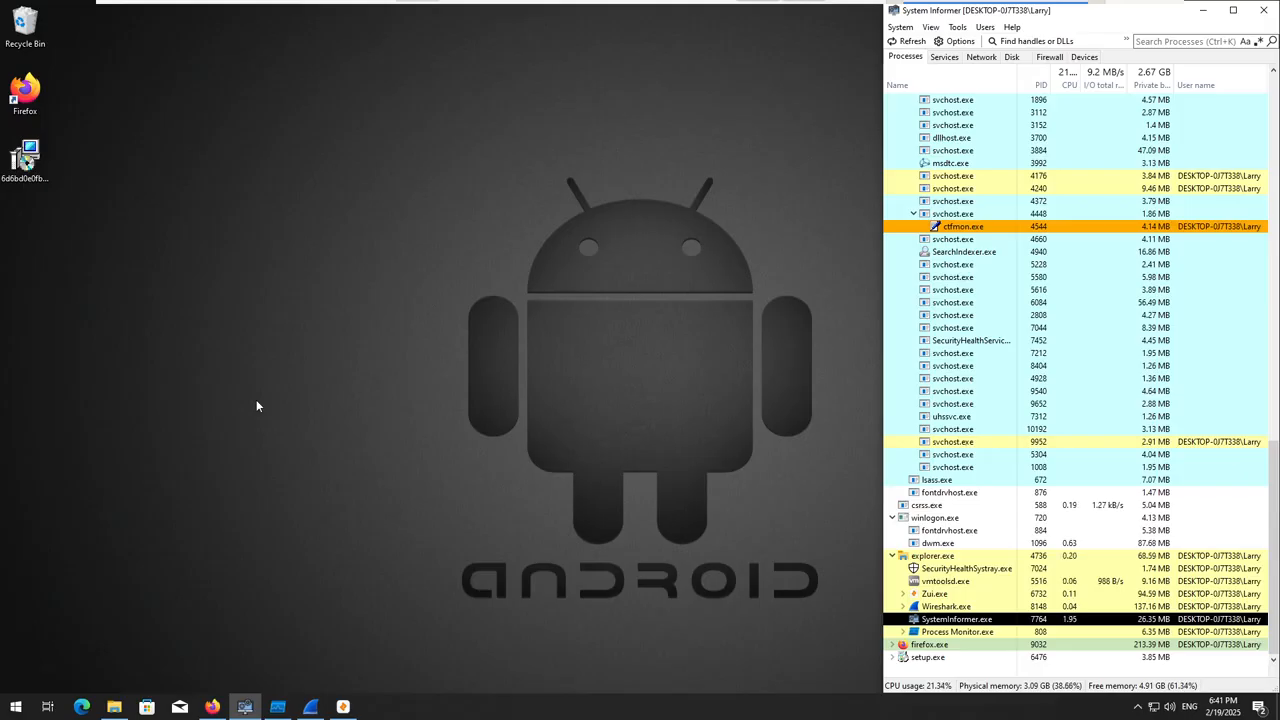
double_click(25, 163)
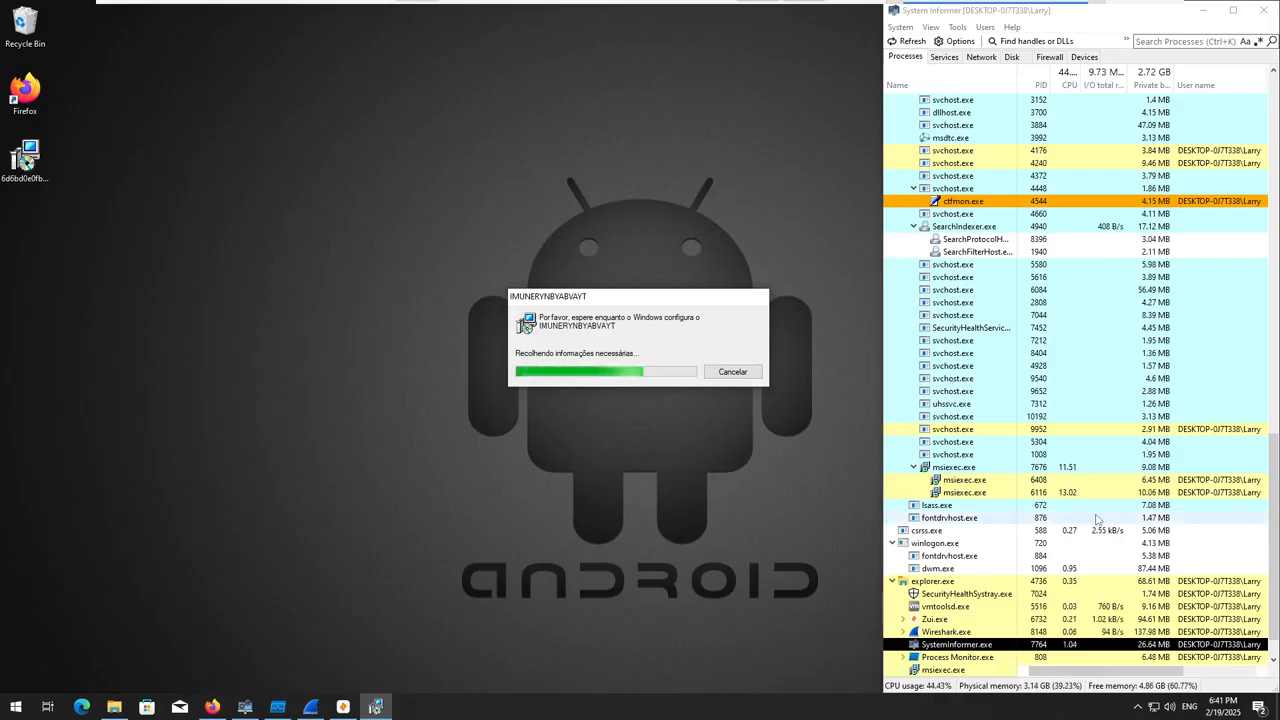
scroll(1080, 515, down, 1)
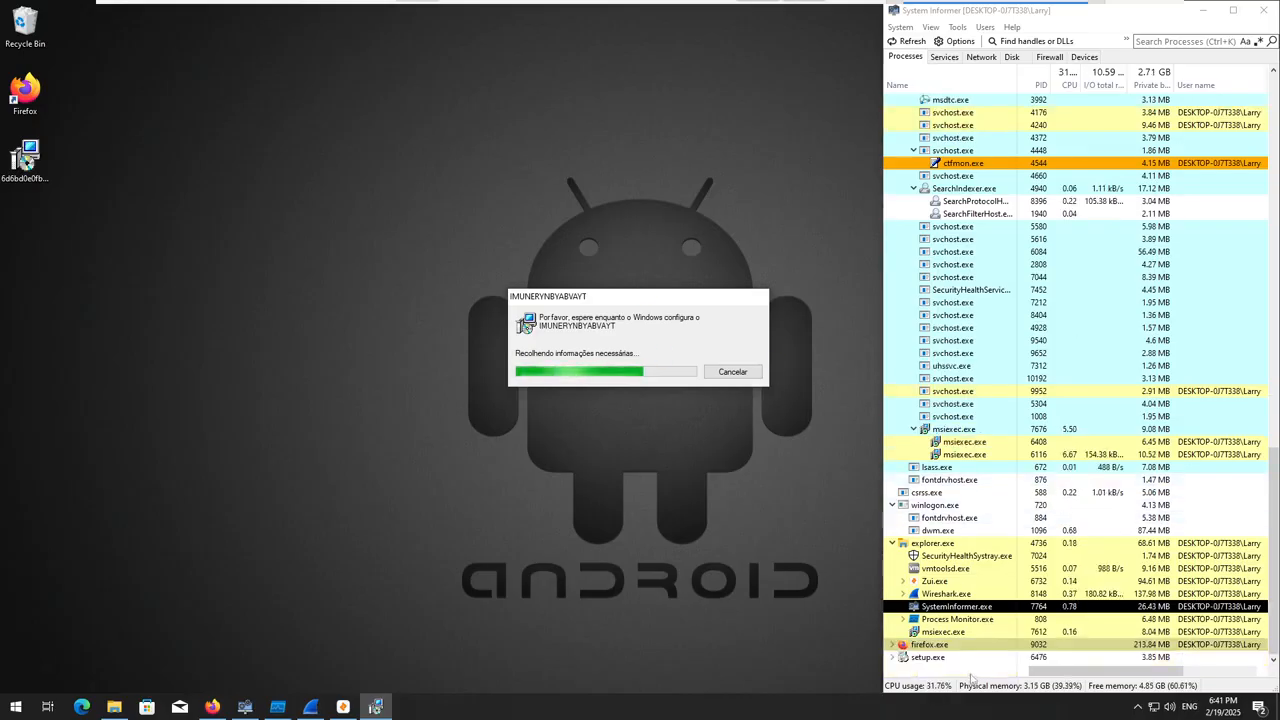
click(967, 634)
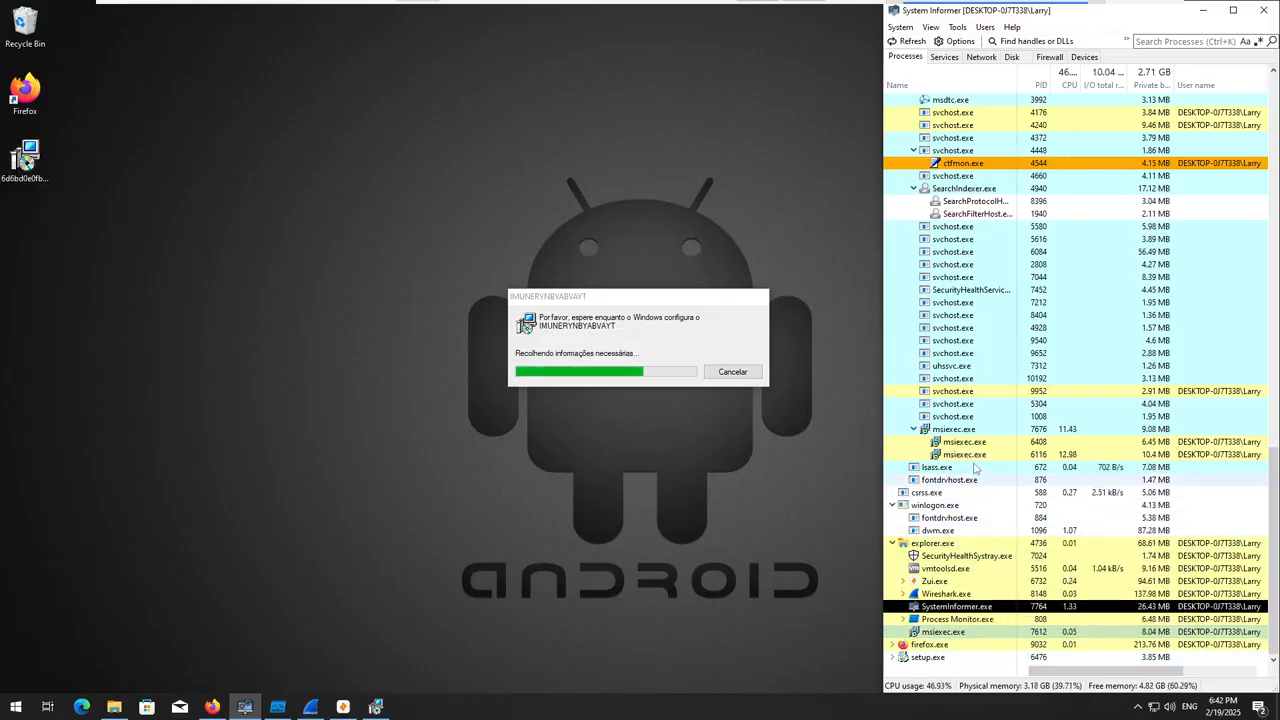
click(966, 432)
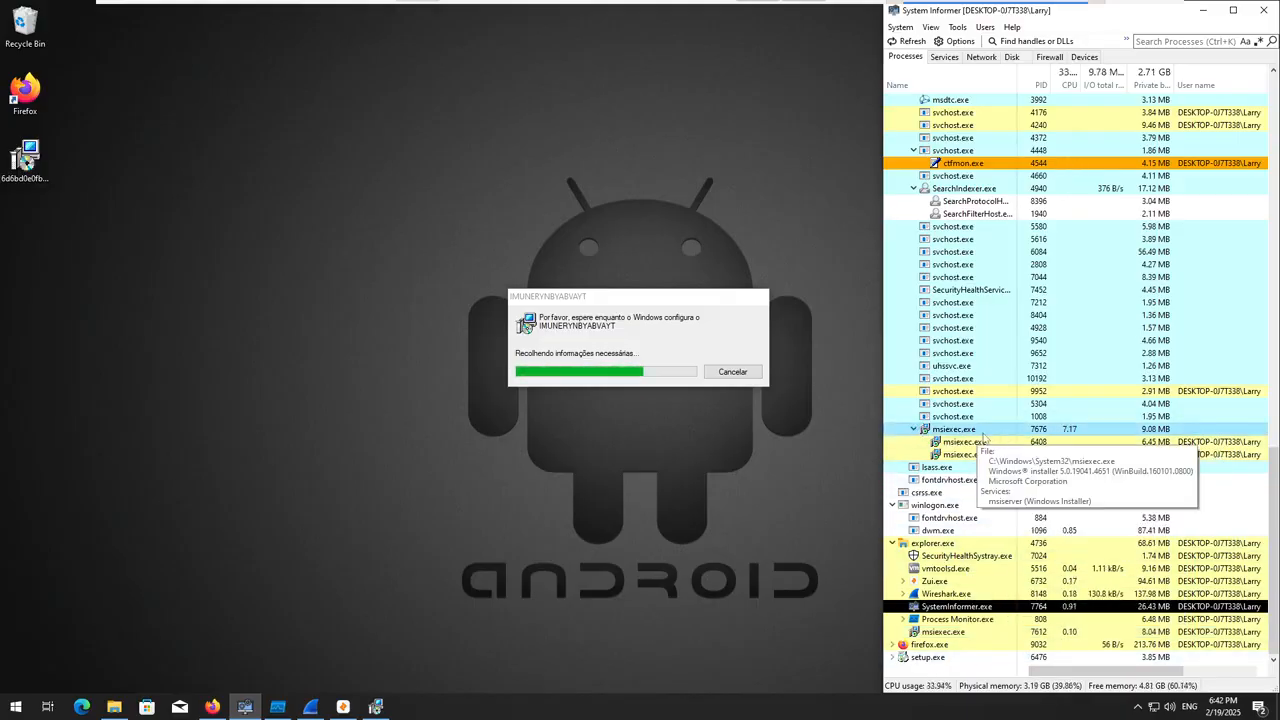
scroll(985, 442, up, 3)
scroll(985, 442, down, 3)
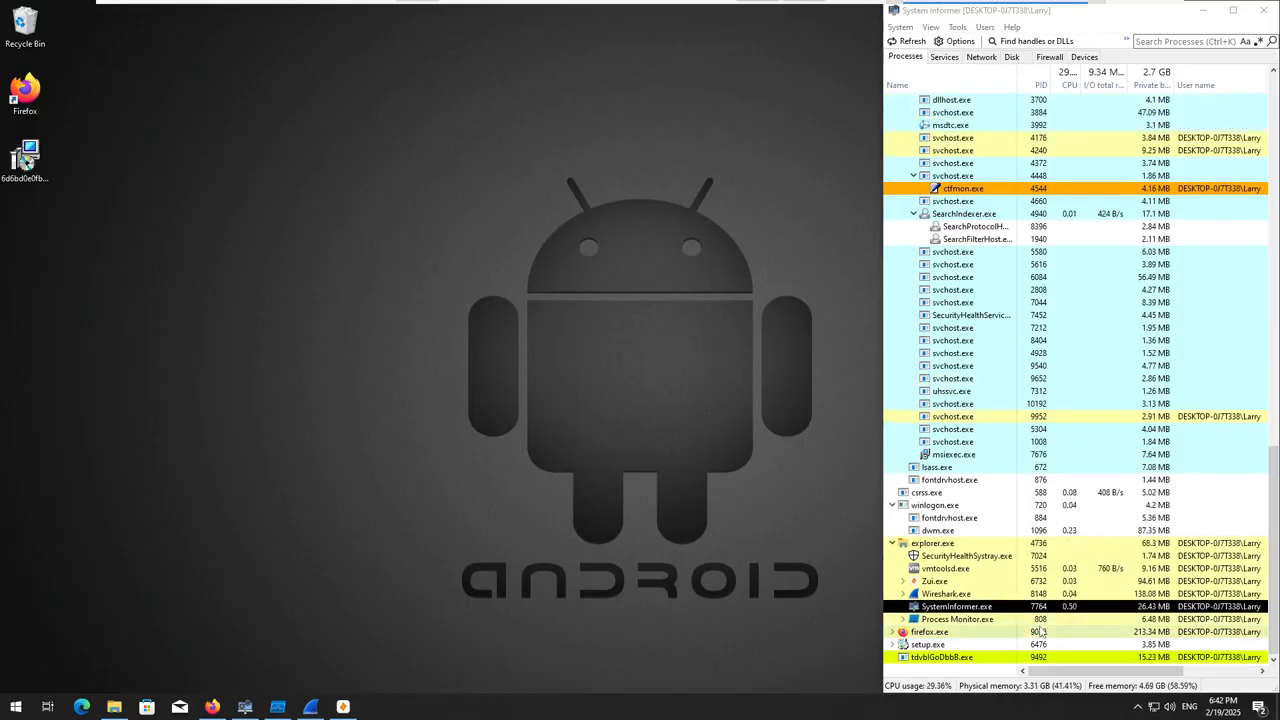
click(979, 659)
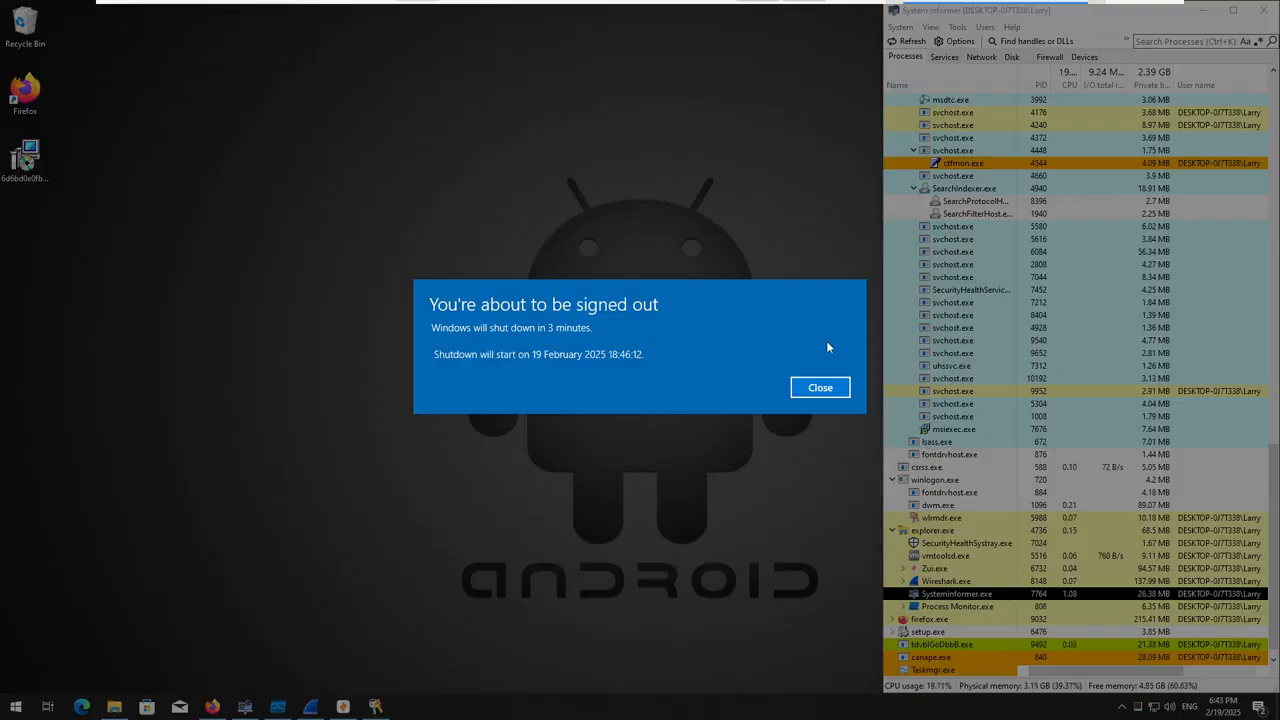
- Dismiss the Windows sign-out notice and try to open Task Manager
click(822, 390)
right_click(578, 705)
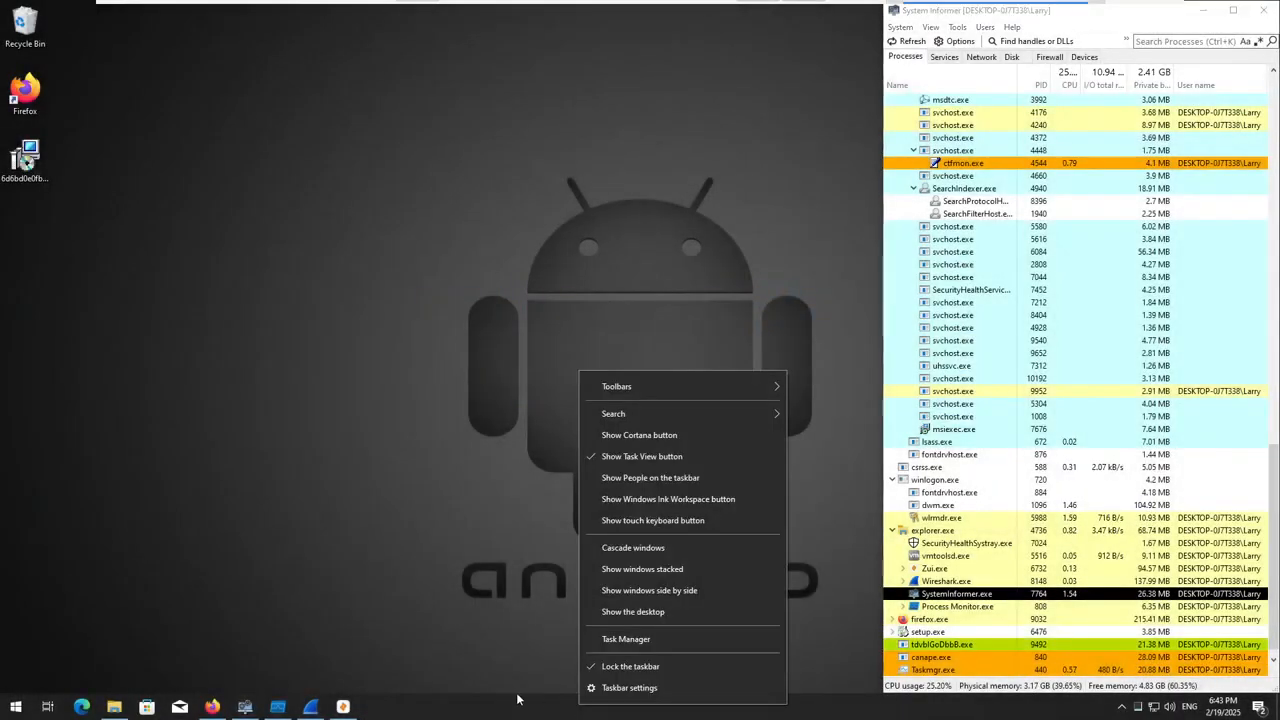
click(669, 642)
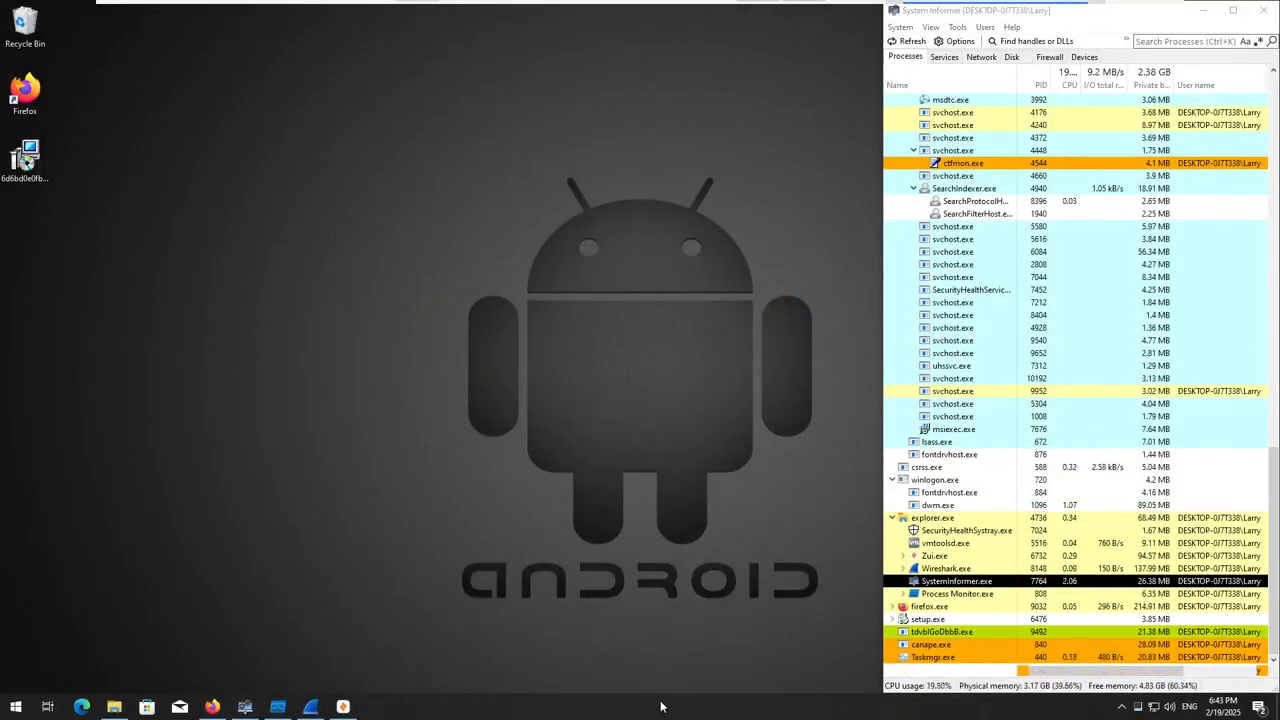
- Switch to Process Monitor and add a filter that includes events whose Process Name is tdvblGoDbbB.exe
click(278, 707)
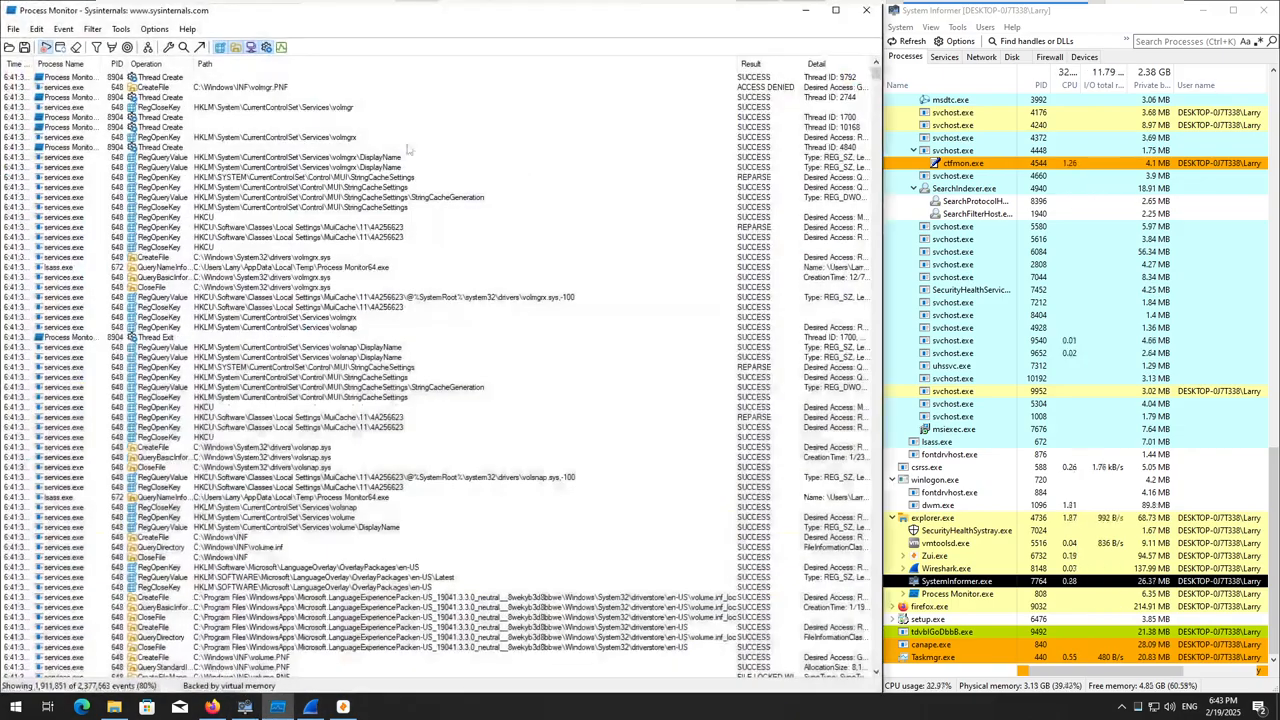
click(92, 28)
click(112, 64)
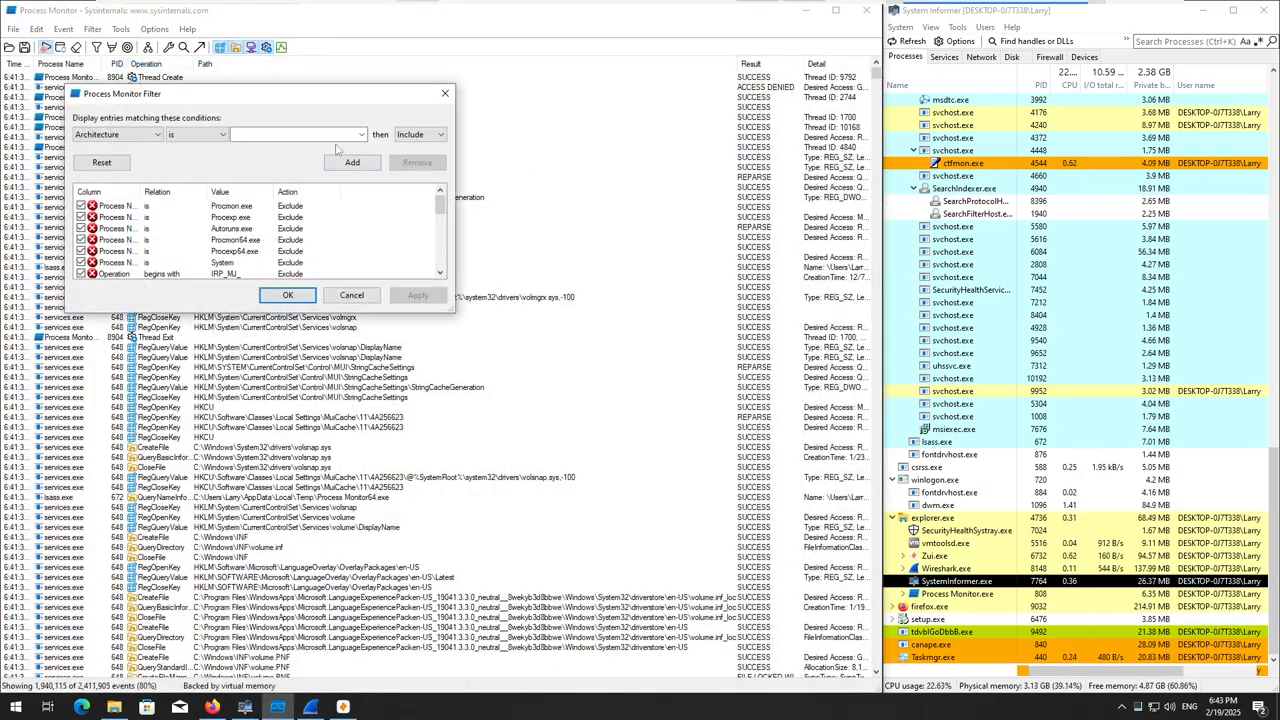
click(133, 135)
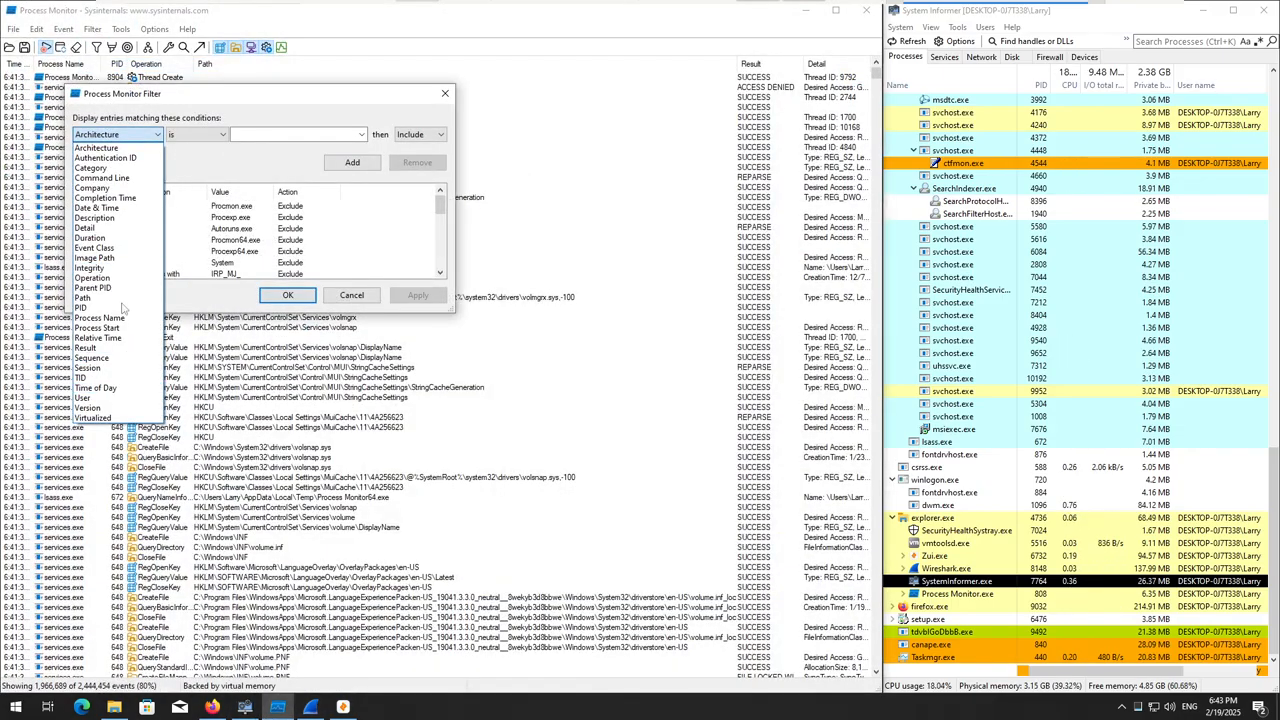
click(110, 314)
click(337, 133)
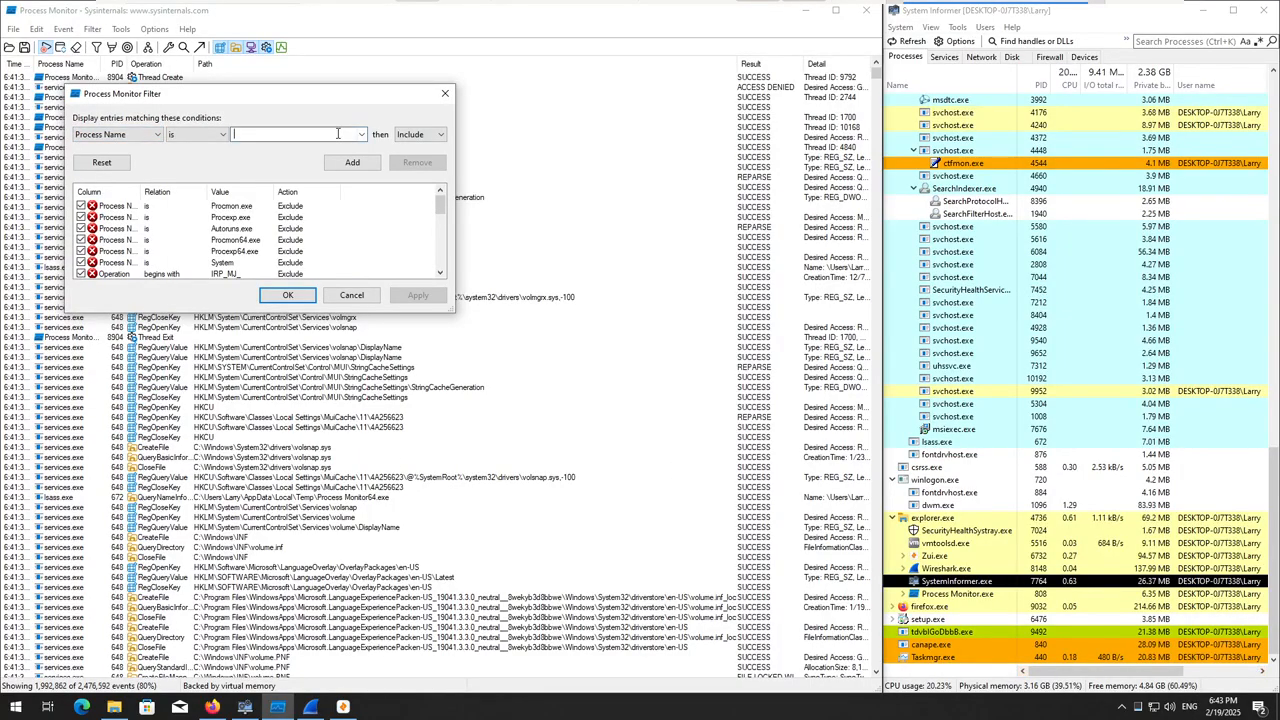
text(tdv)
click(360, 134)
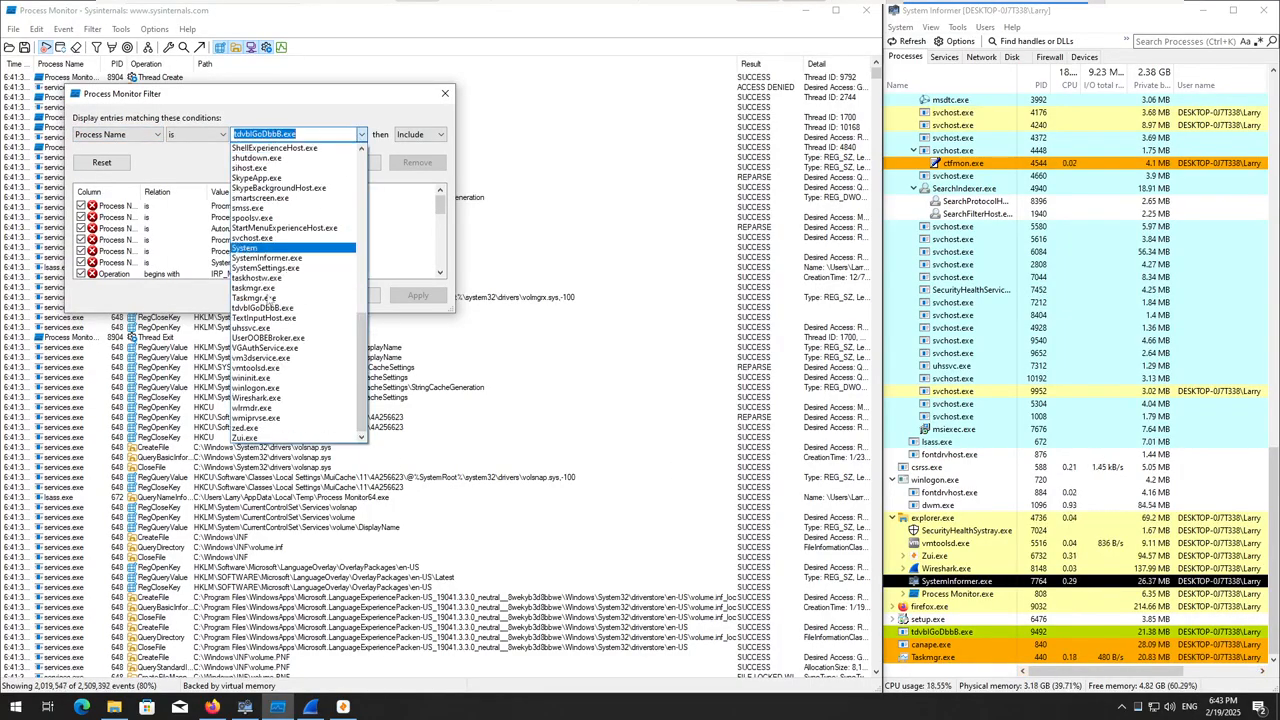
click(383, 158)
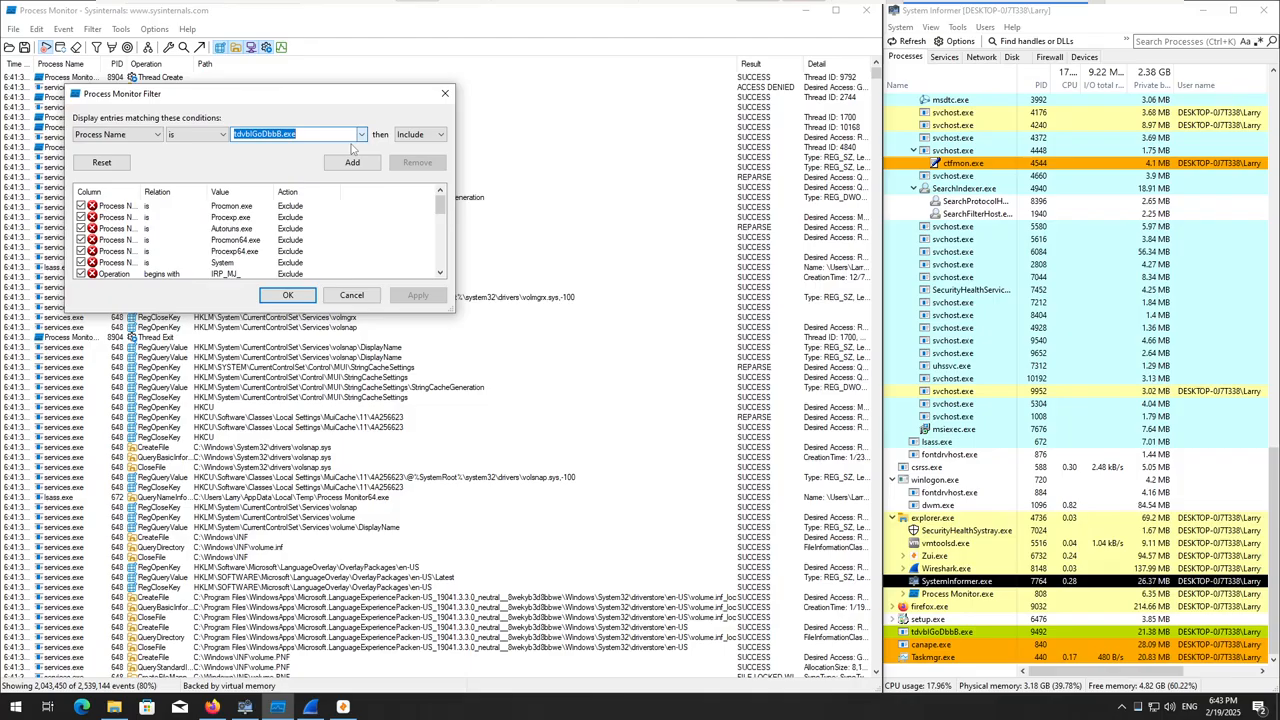
key(Return)
- Add a second filter condition that includes Operation is CreateFile, and apply the Process Monitor filter
click(126, 135)
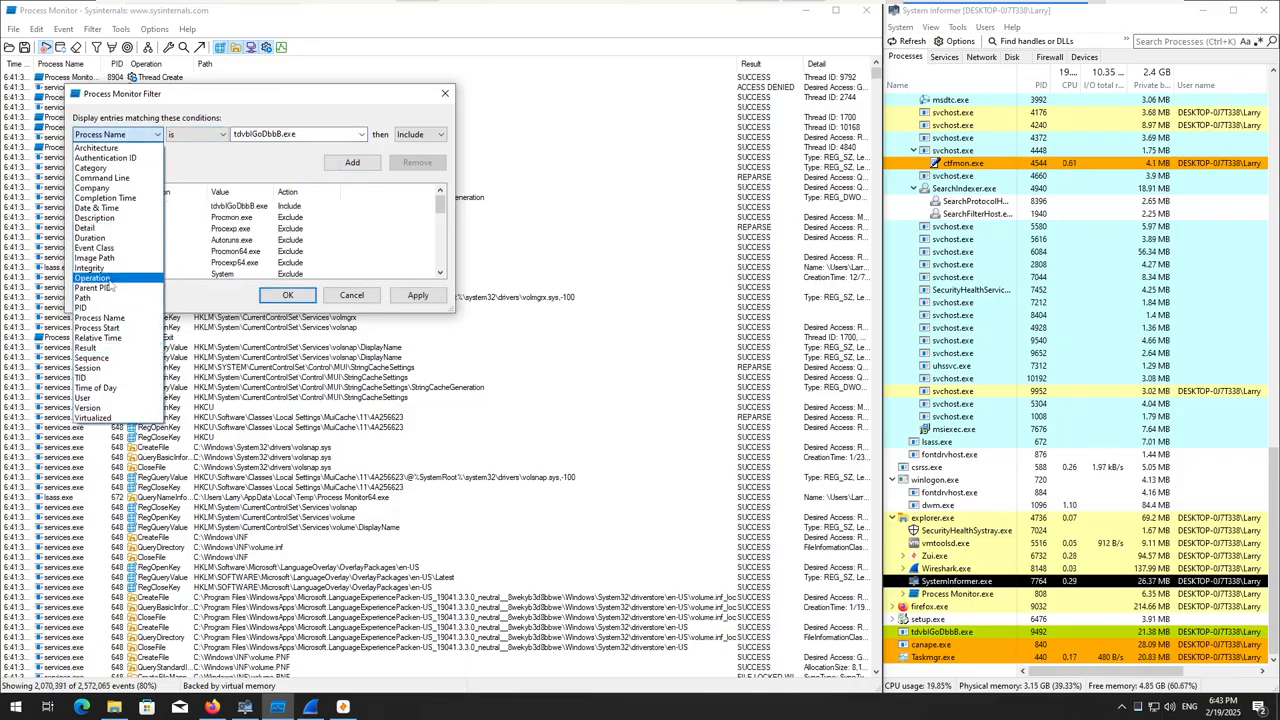
click(118, 280)
click(361, 134)
click(256, 190)
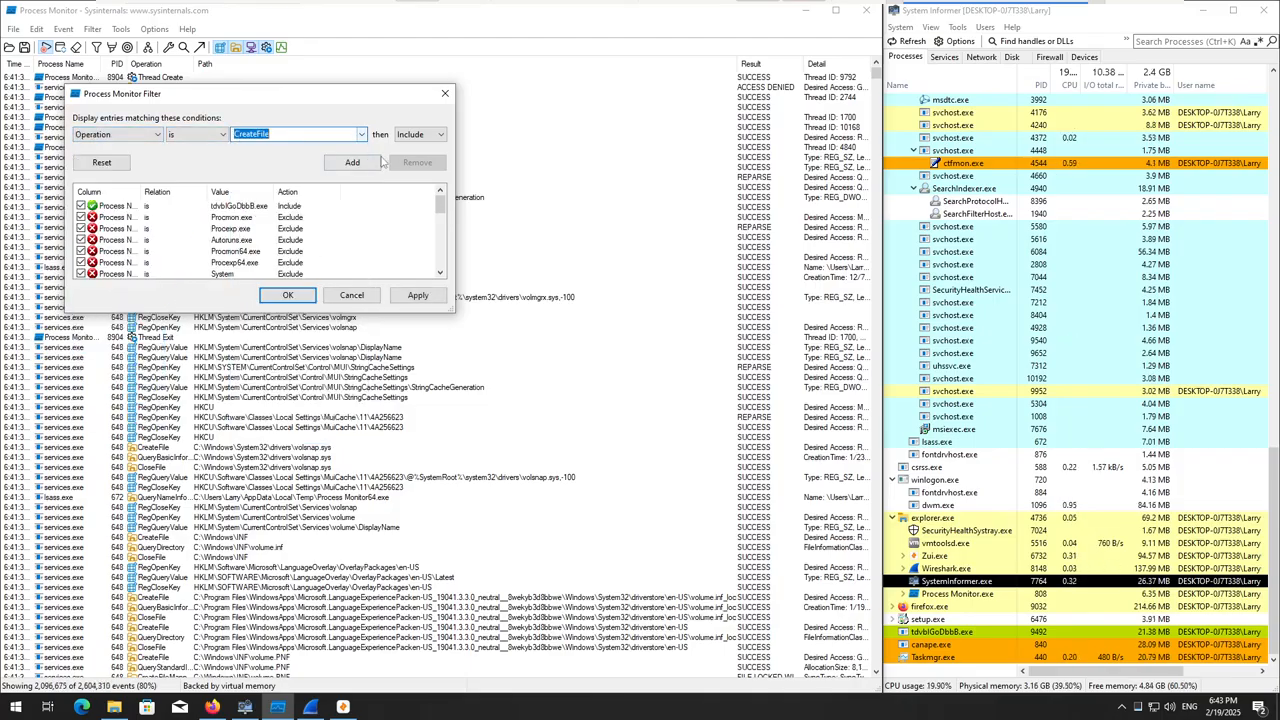
click(352, 162)
click(418, 295)
- Switch to Wireshark, stop the live capture, save it as 1.pcapng in Documents and minimize the window
click(310, 707)
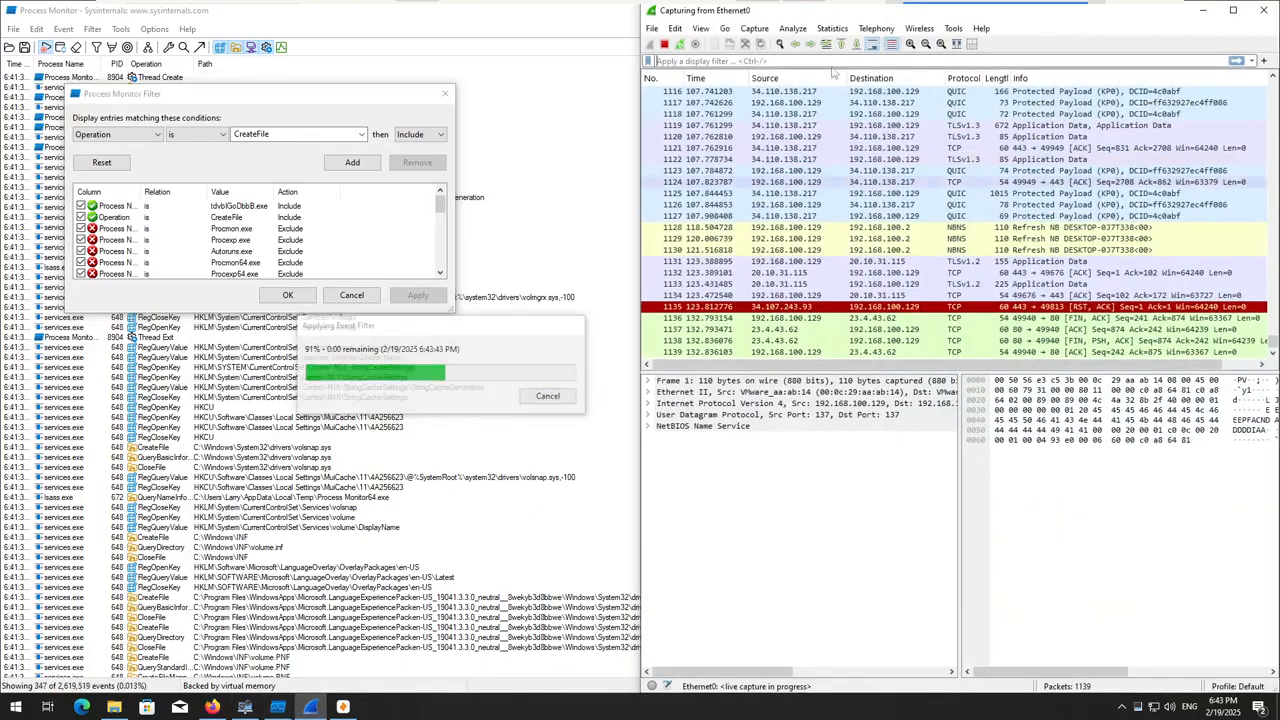
click(664, 46)
key(ctrl+s)
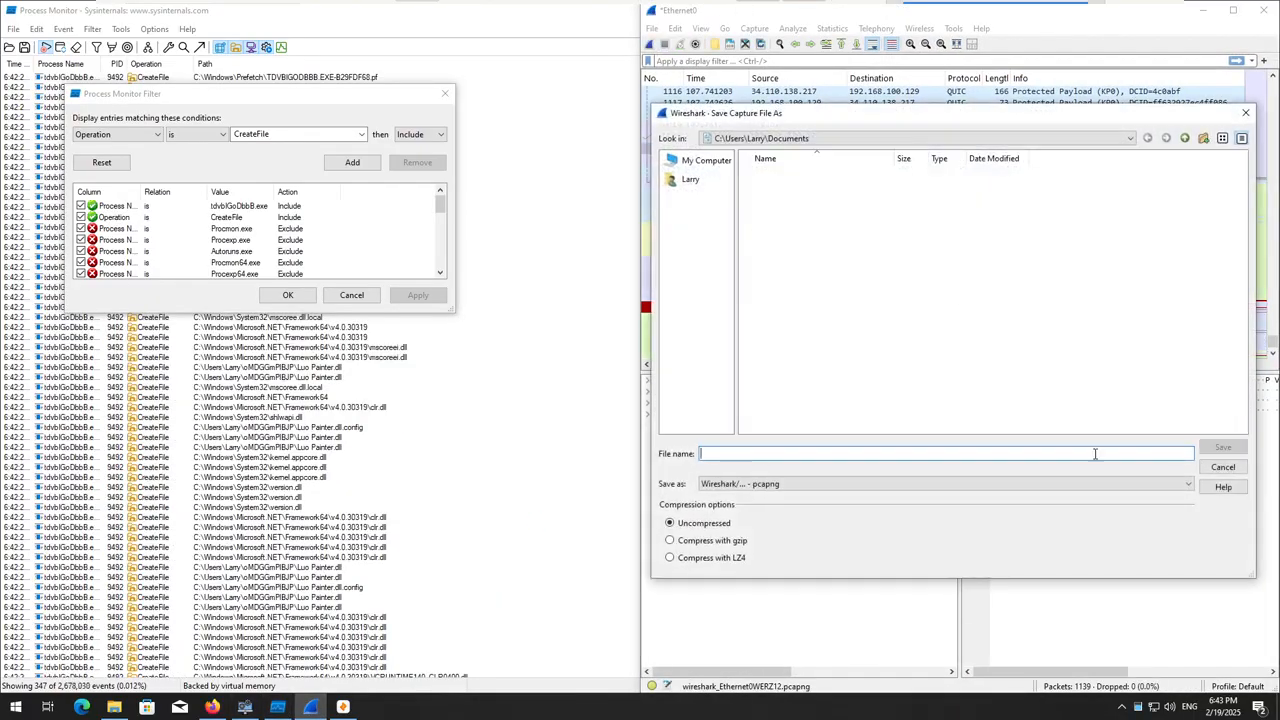
click(1223, 467)
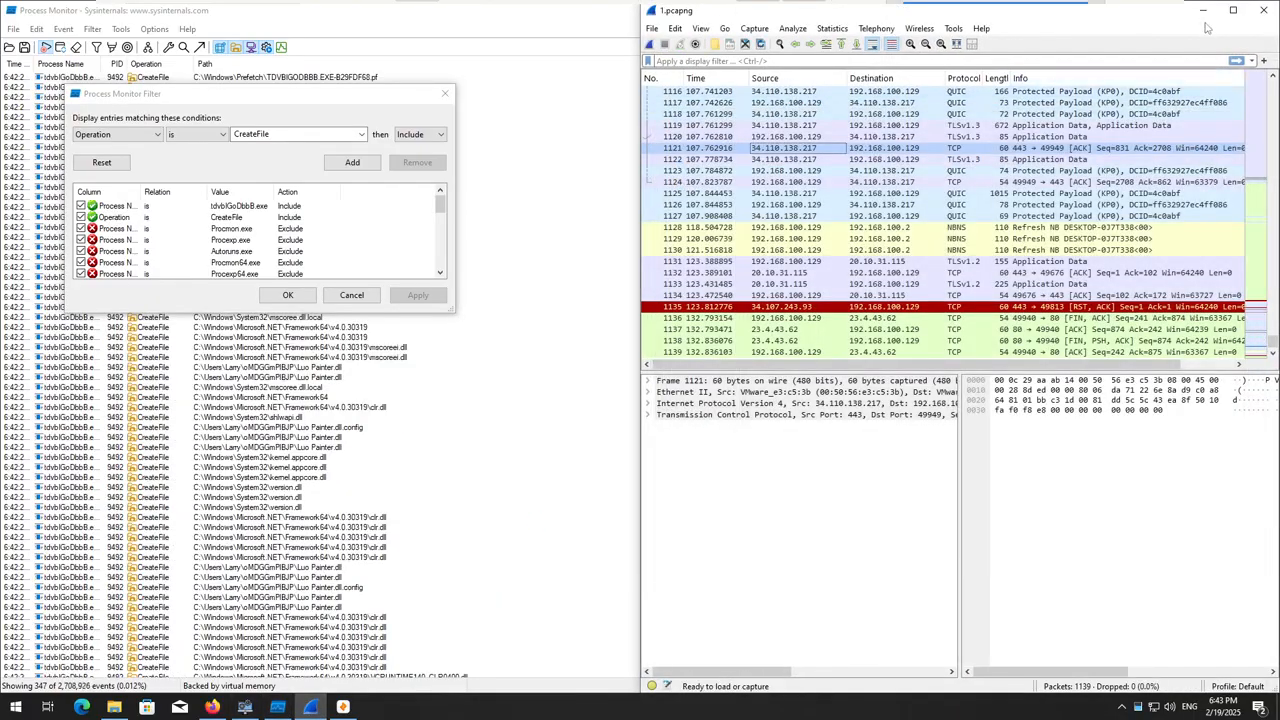
click(1204, 10)
- Switch to Zui and import the 1.pcapng capture from Documents as a new pool
click(343, 707)
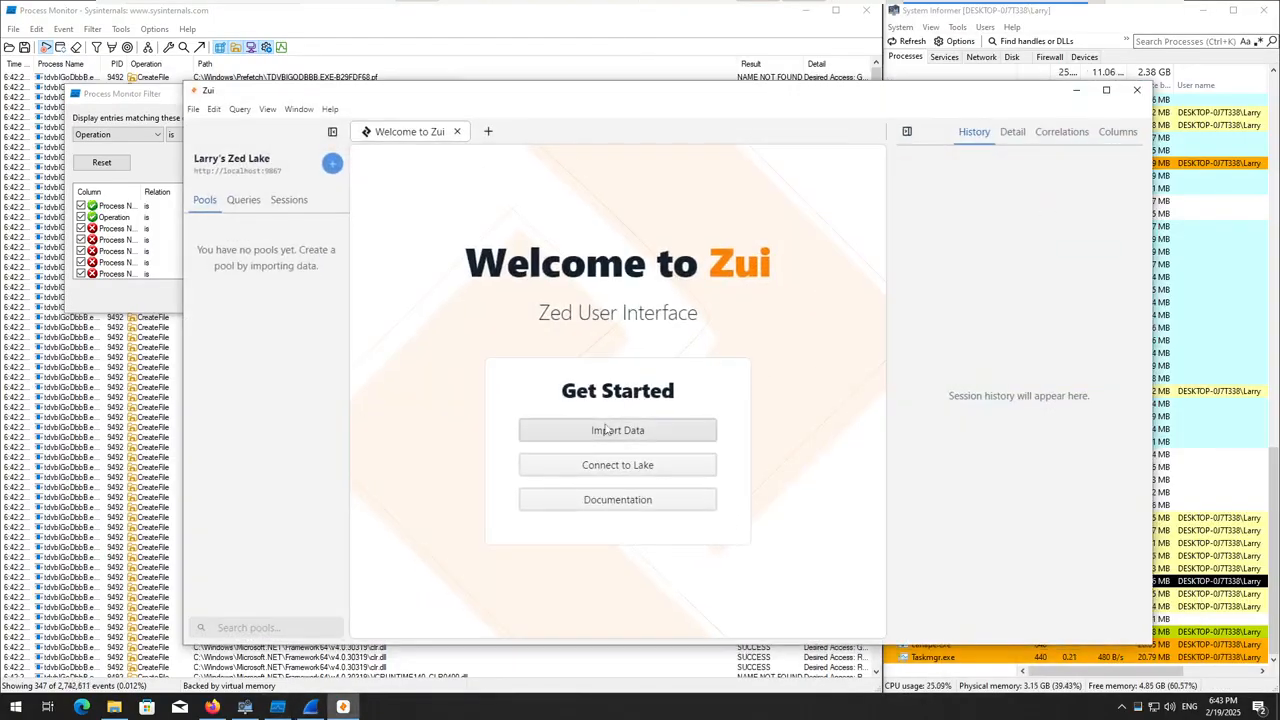
click(332, 163)
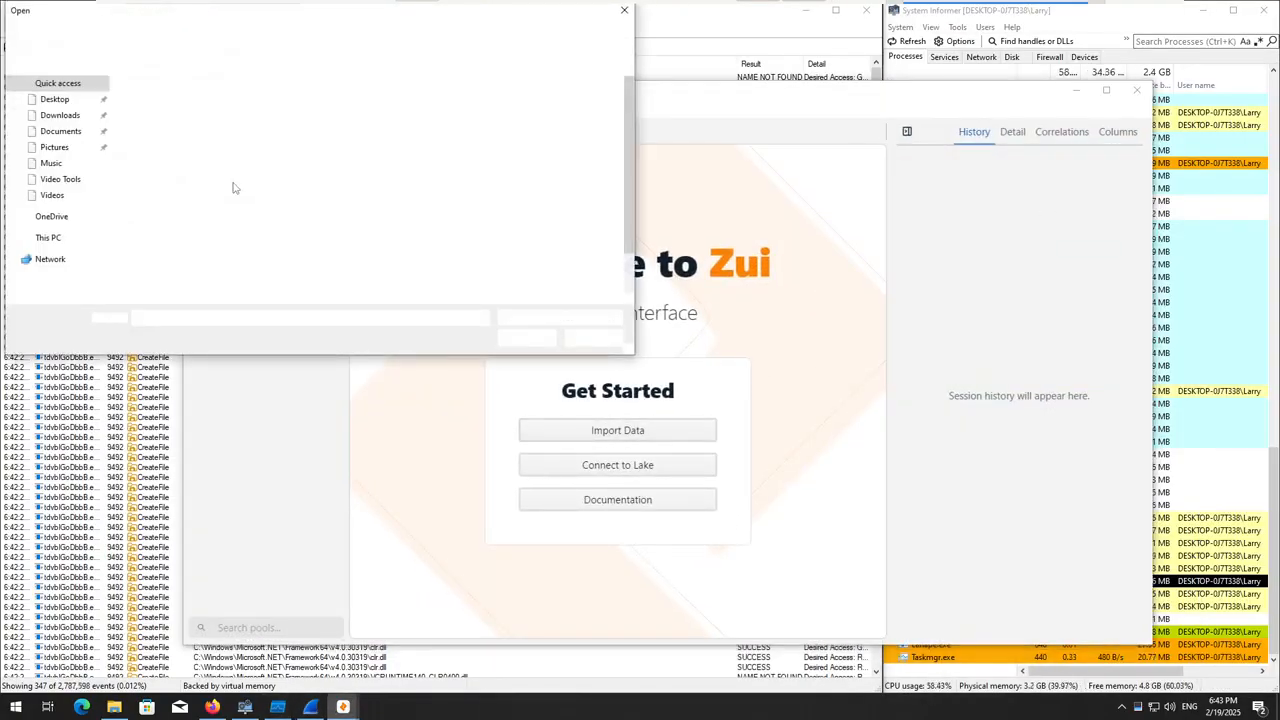
click(60, 131)
double_click(155, 92)
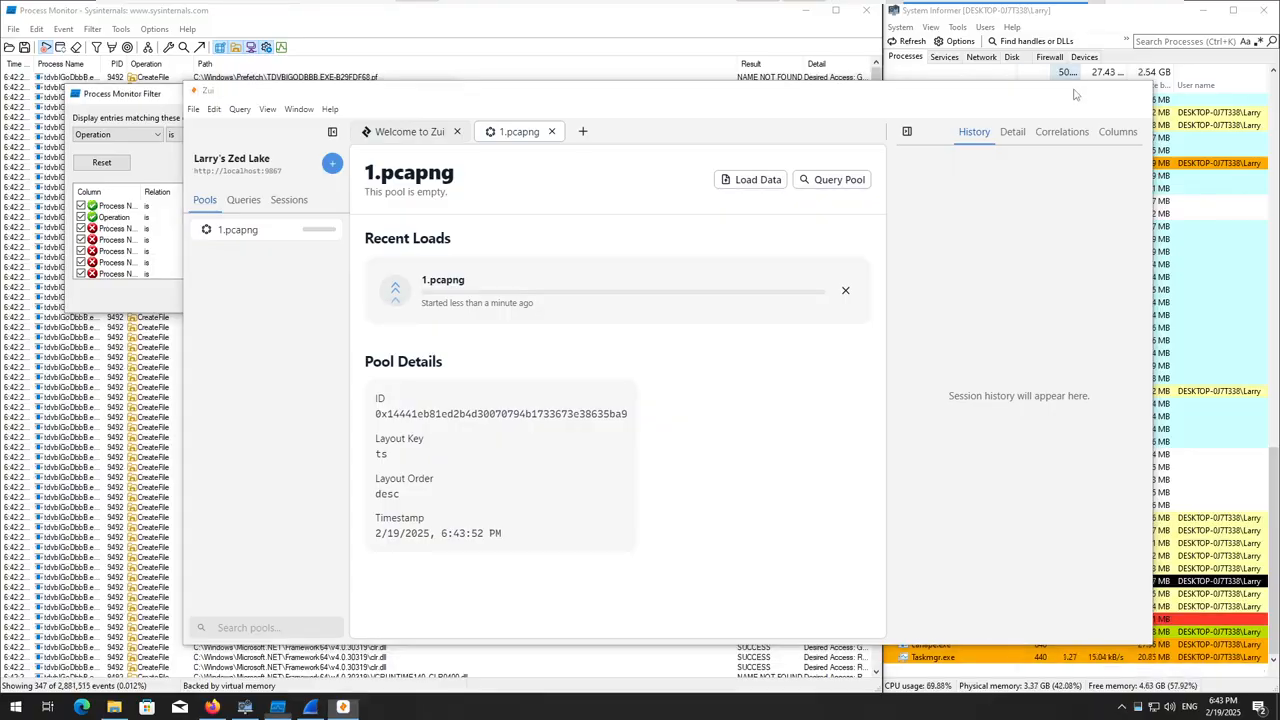
- Return to Process Monitor, close the filter window and examine the sample's file events for Luo Painter.dll and the .NET Framework
click(277, 707)
click(445, 93)
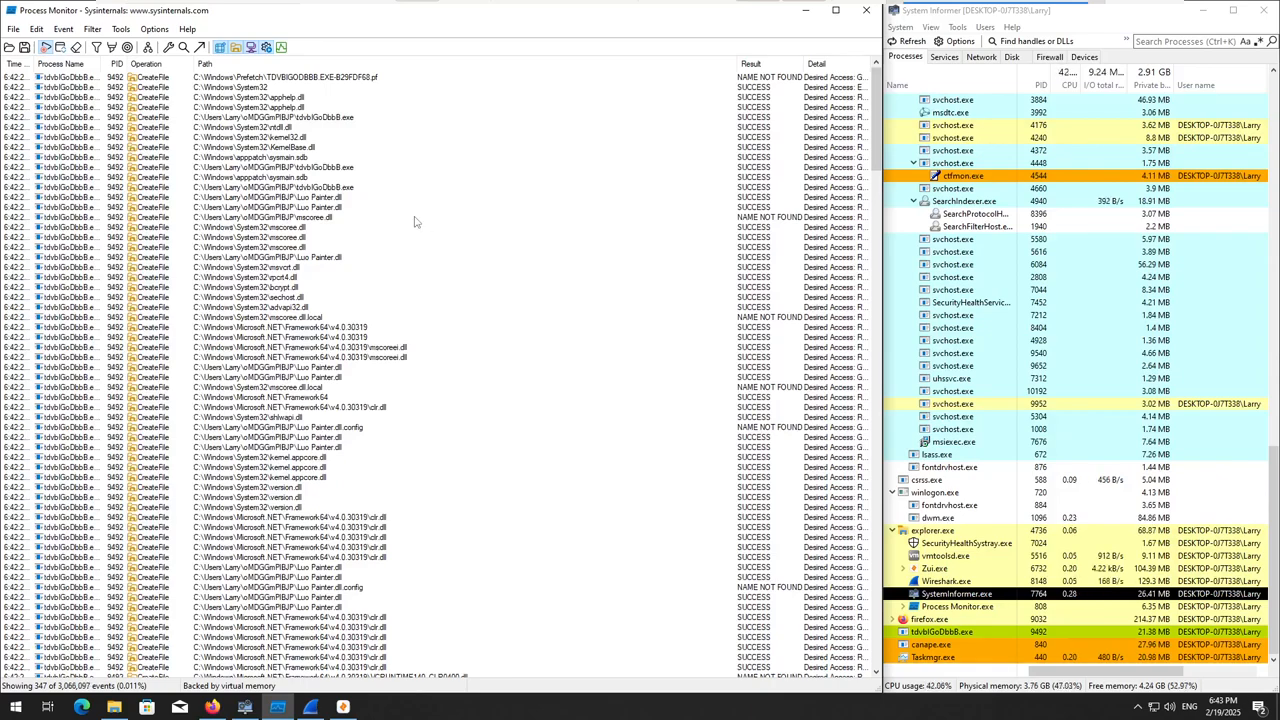
click(322, 207)
click(317, 199)
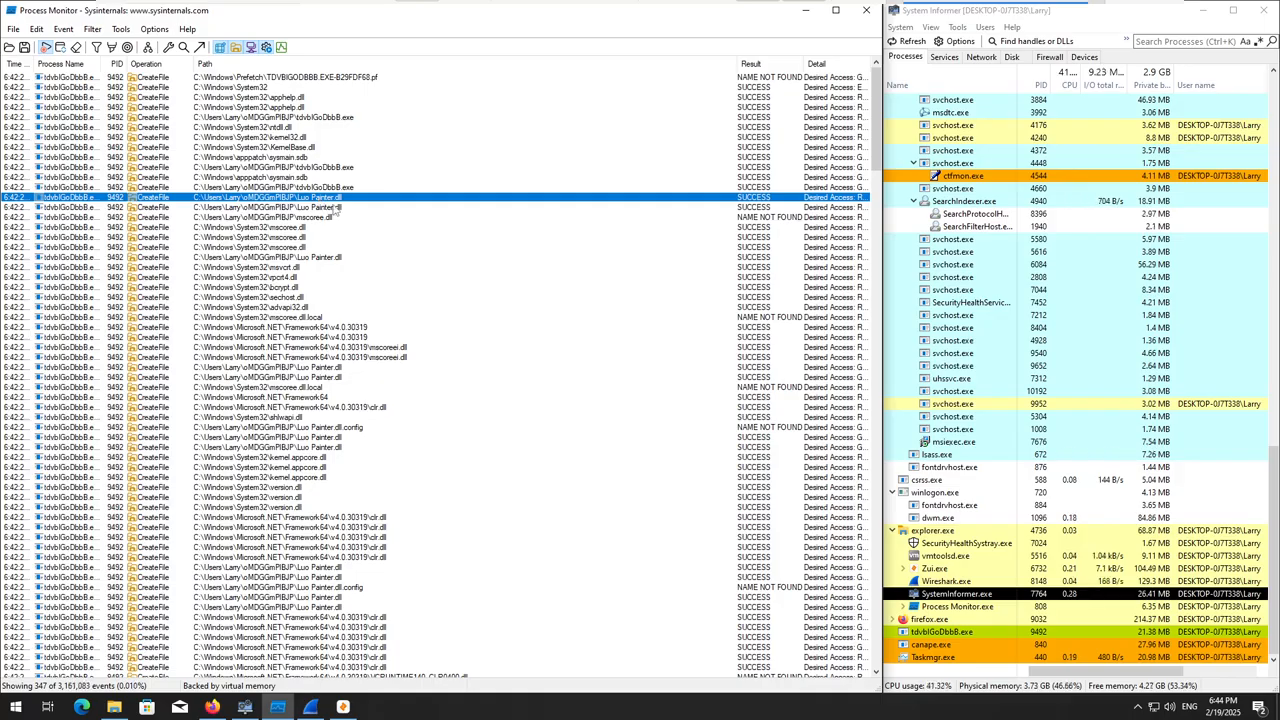
scroll(355, 267, down, 1)
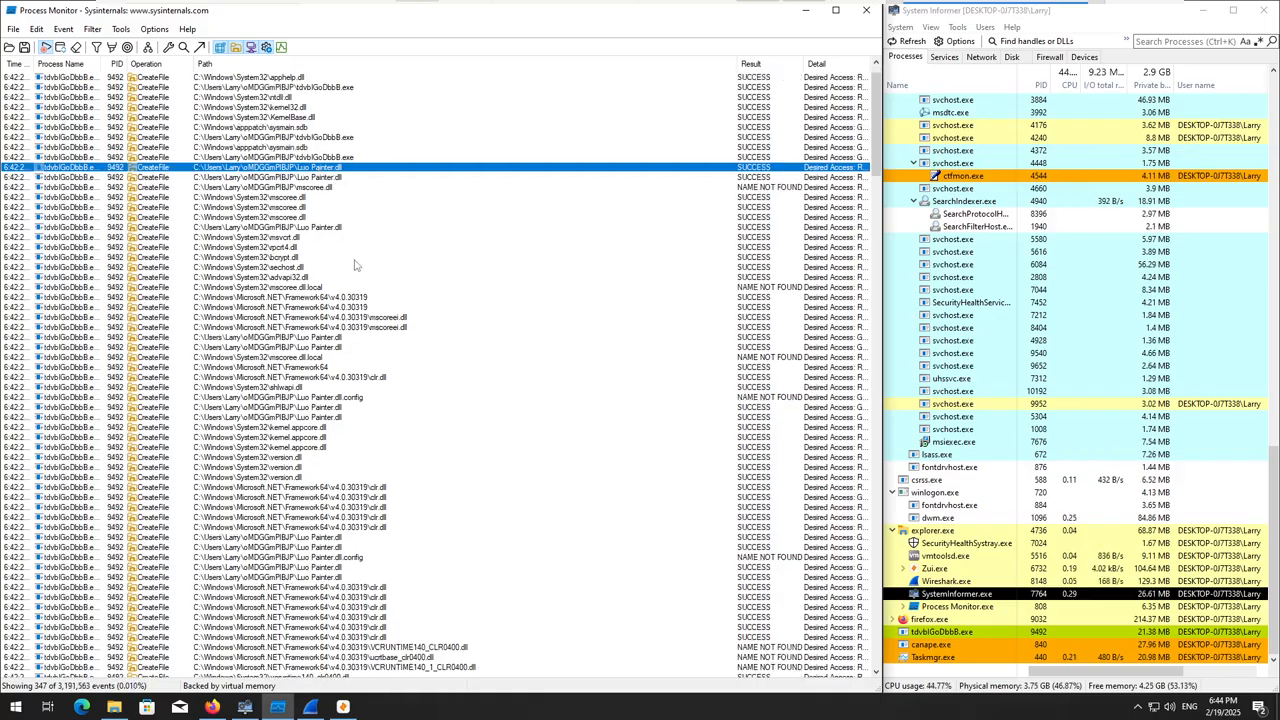
scroll(355, 265, down, 5)
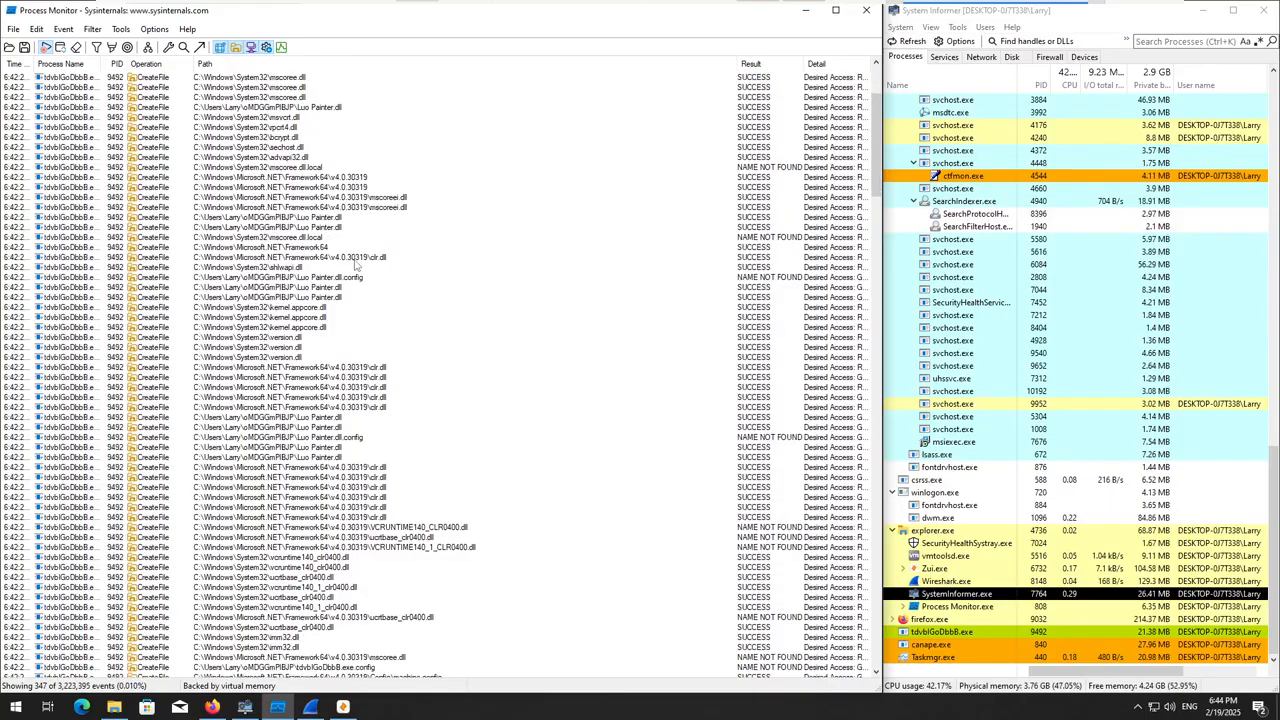
click(370, 157)
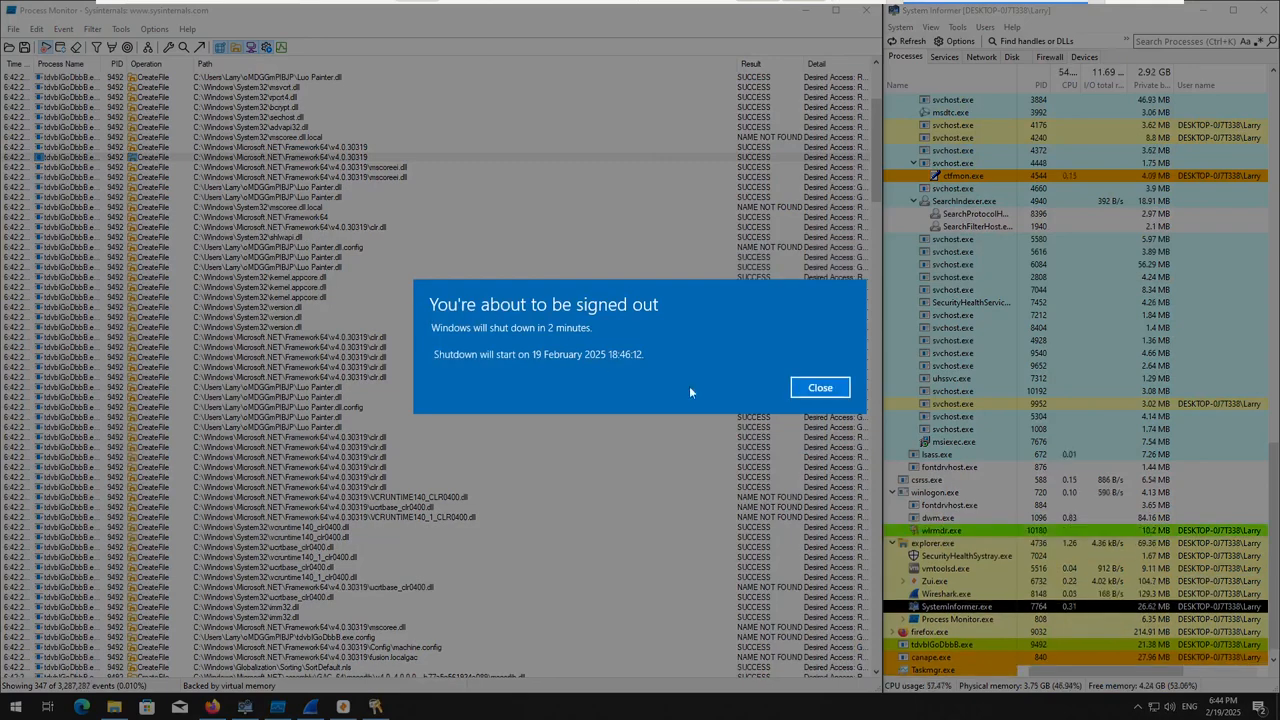
- Dismiss the sign-out warning and examine the sample's CreateFile events for mscorlib, System.Windows.Forms, System.Drawing and the Soap serialization assembly
click(820, 388)
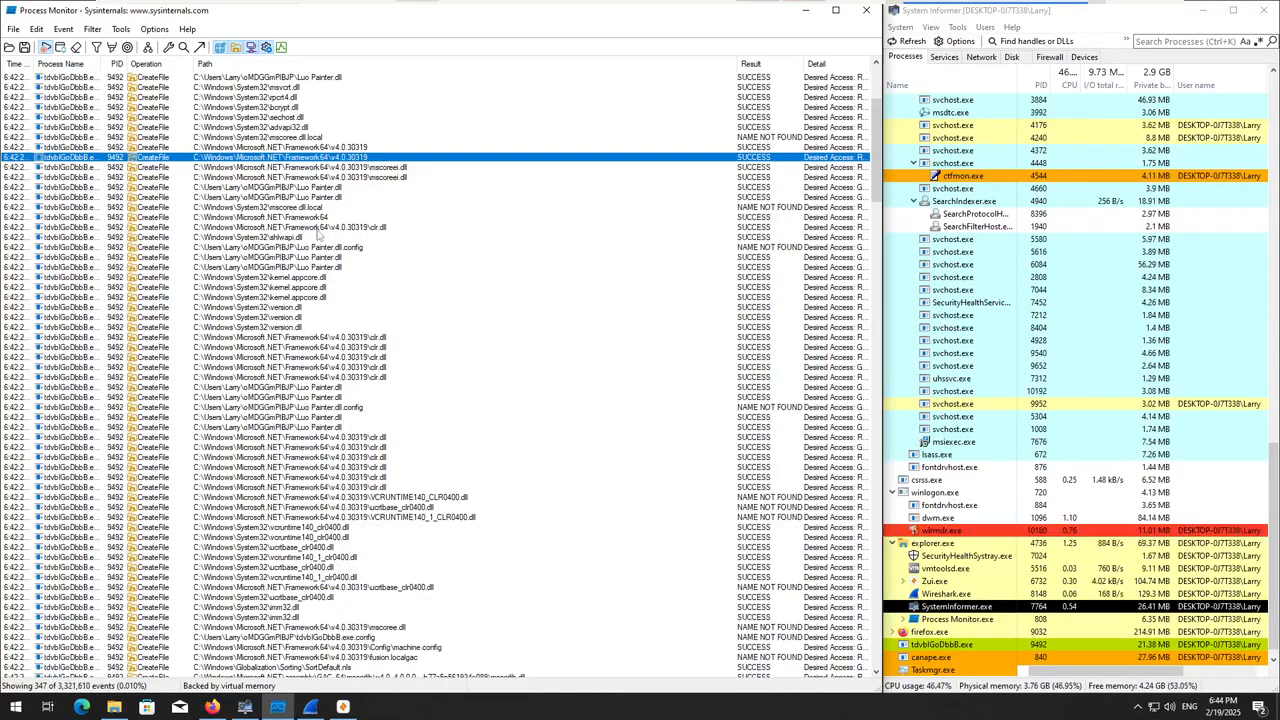
scroll(315, 235, down, 5)
scroll(313, 237, down, 5)
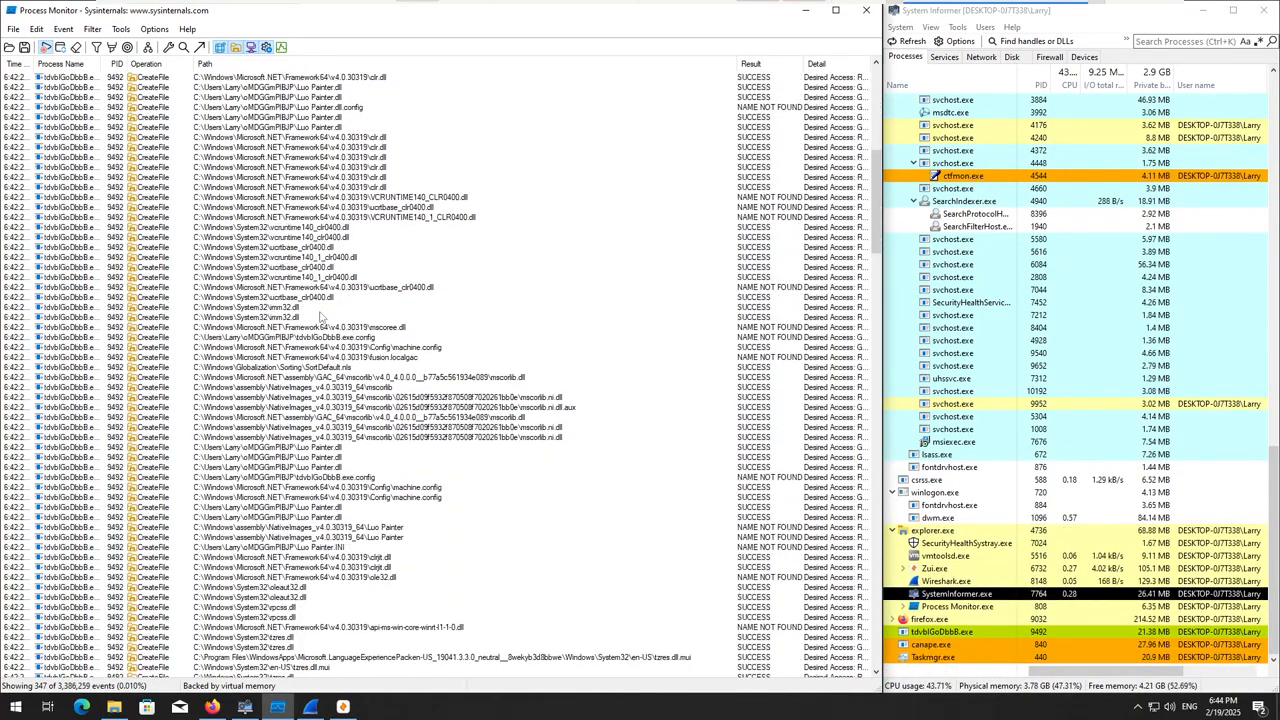
click(300, 388)
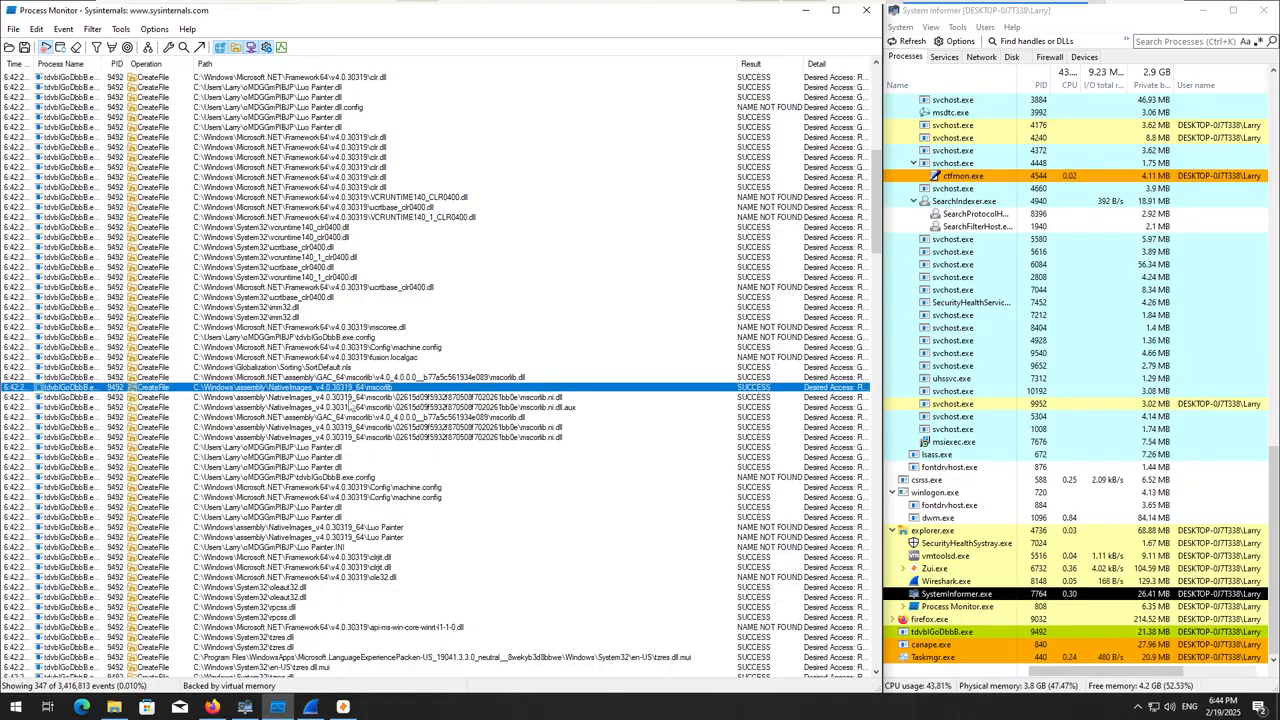
scroll(370, 405, down, 2)
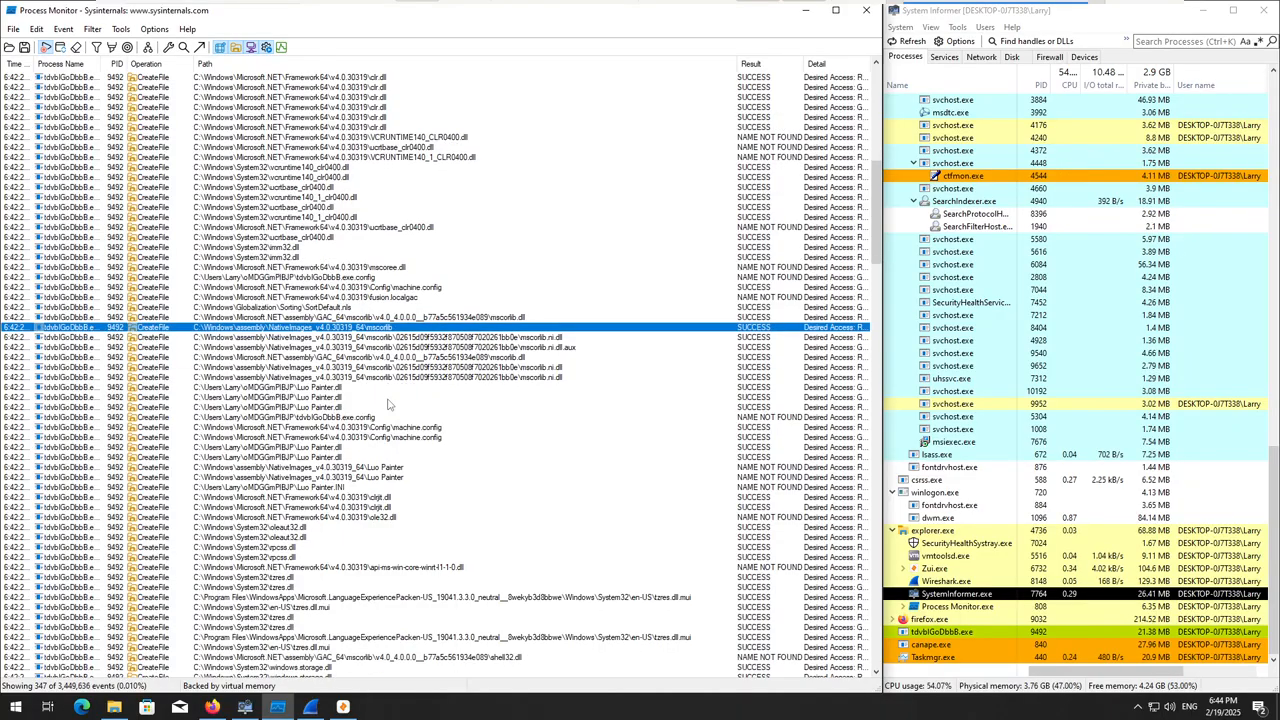
scroll(380, 430, down, 3)
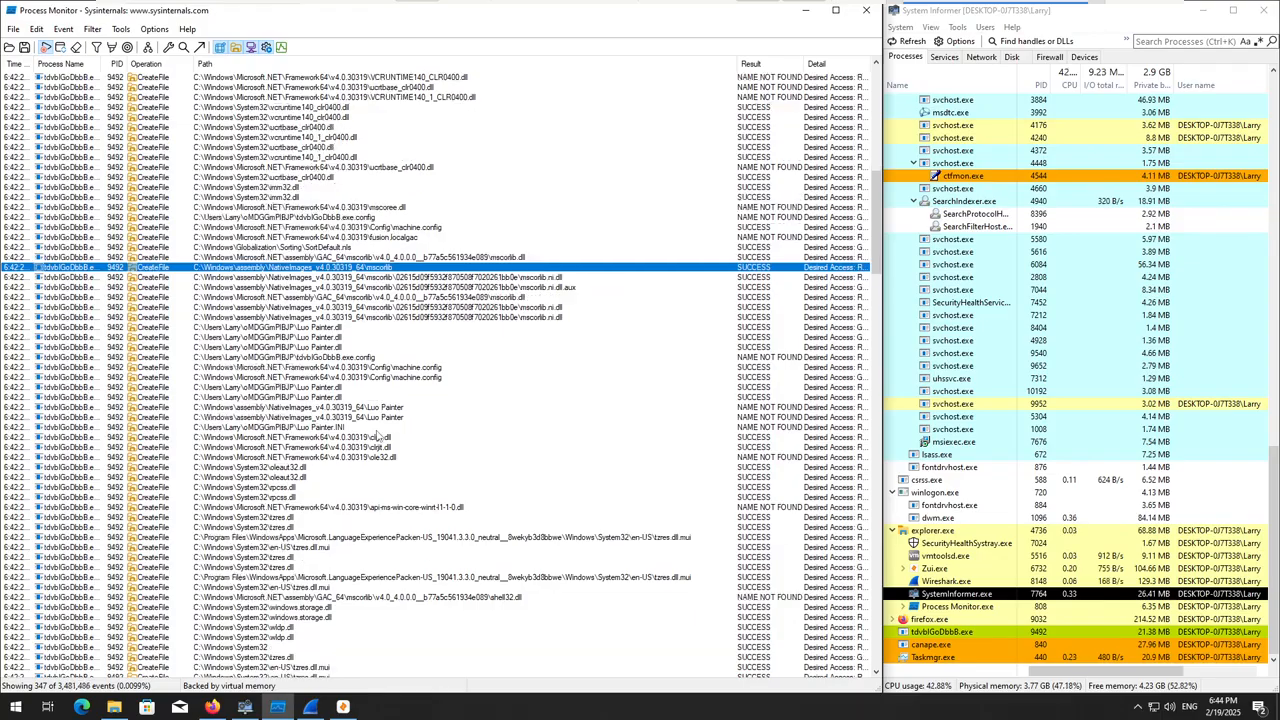
scroll(380, 432, down, 10)
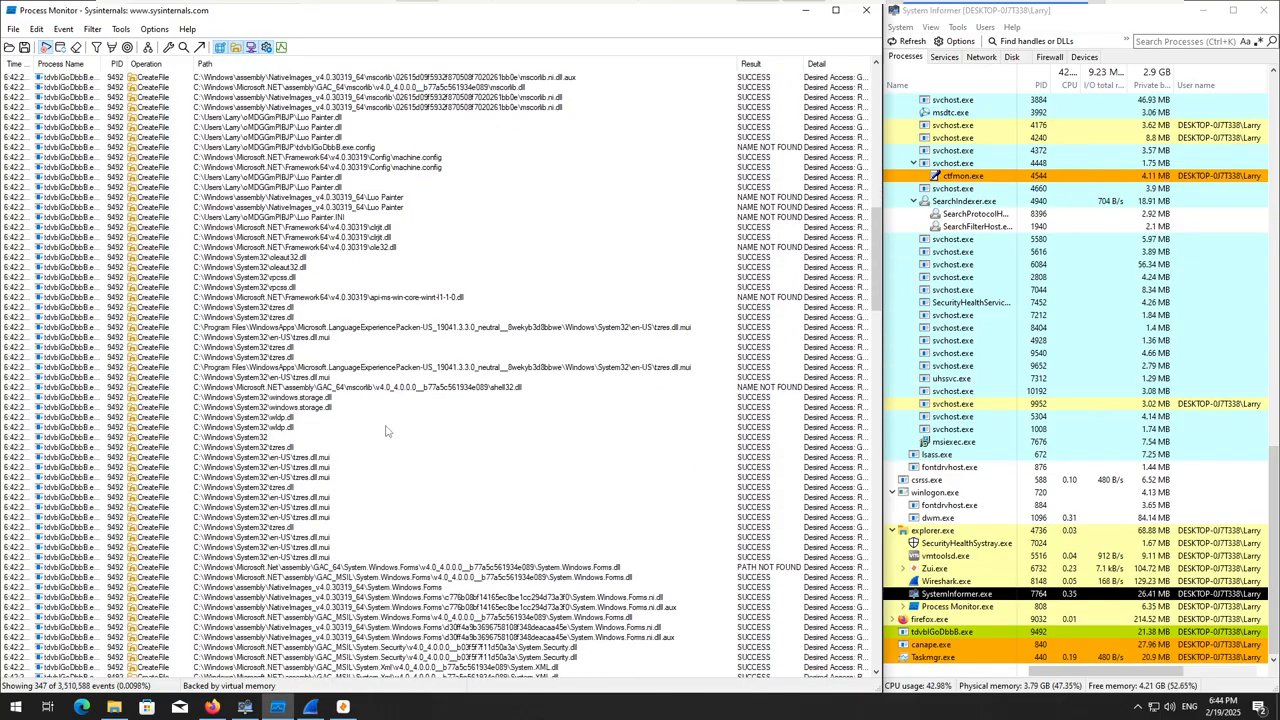
scroll(386, 430, down, 14)
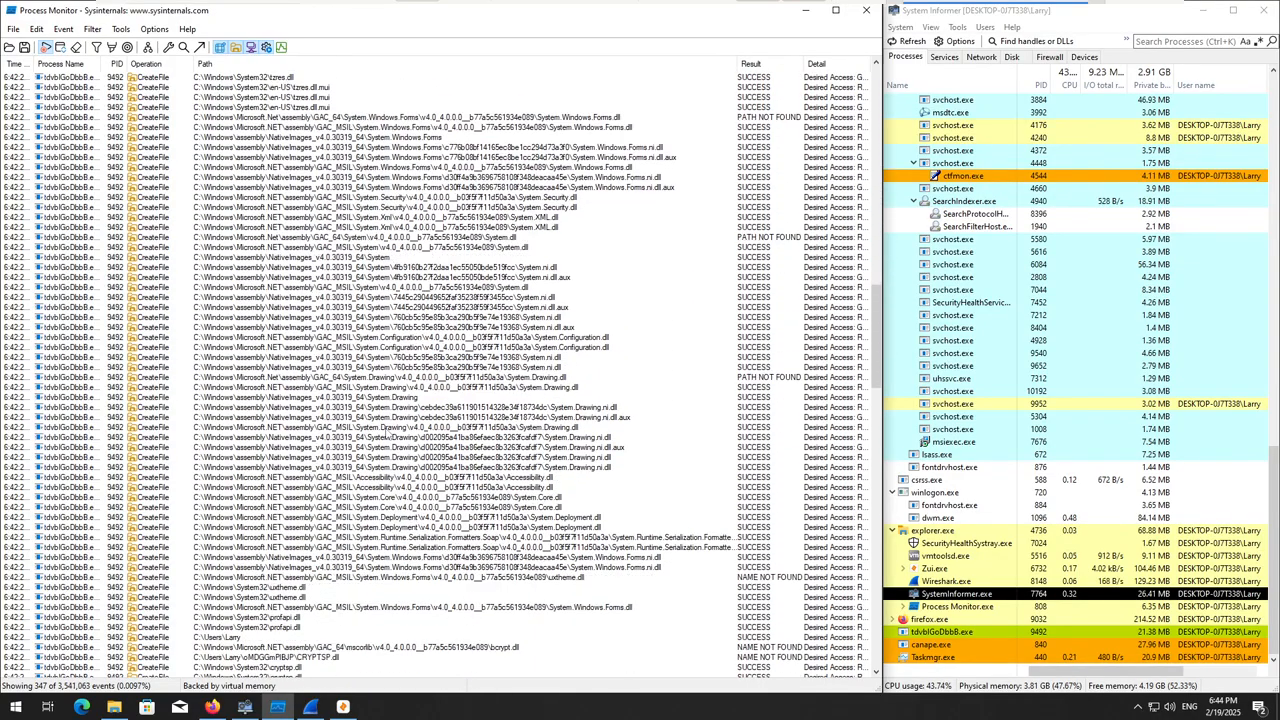
scroll(386, 432, down, 2)
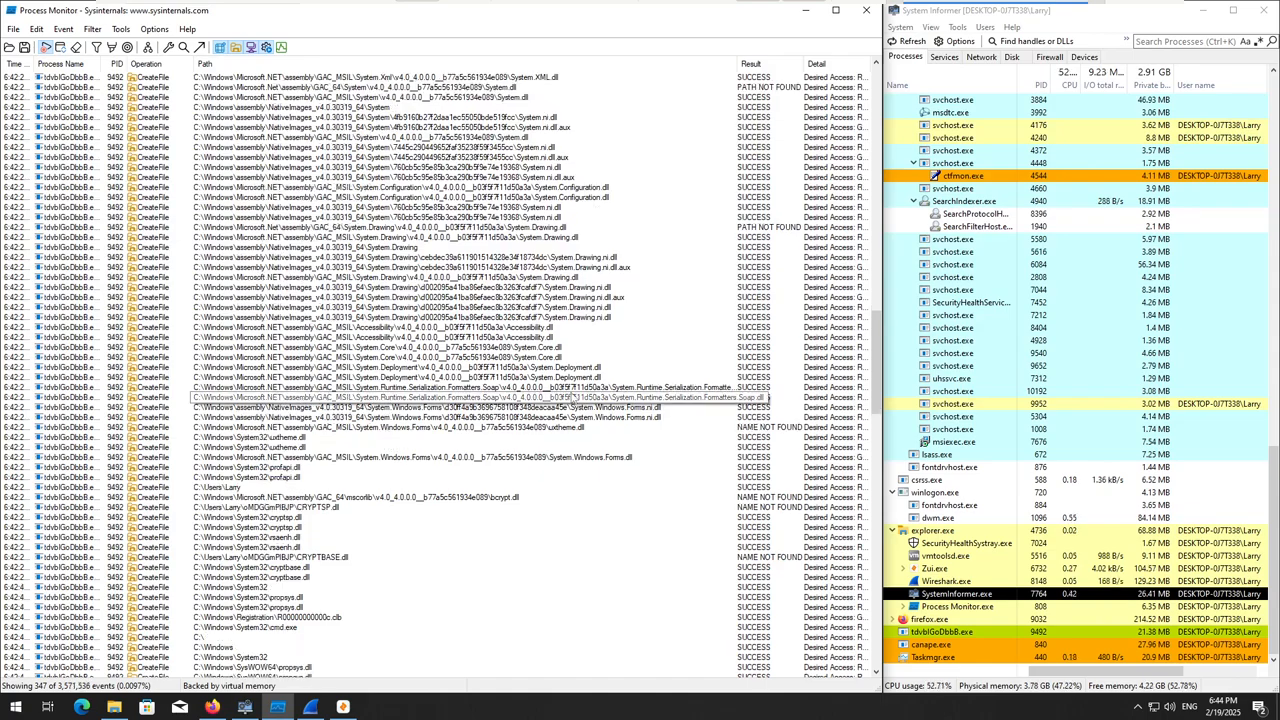
click(570, 388)
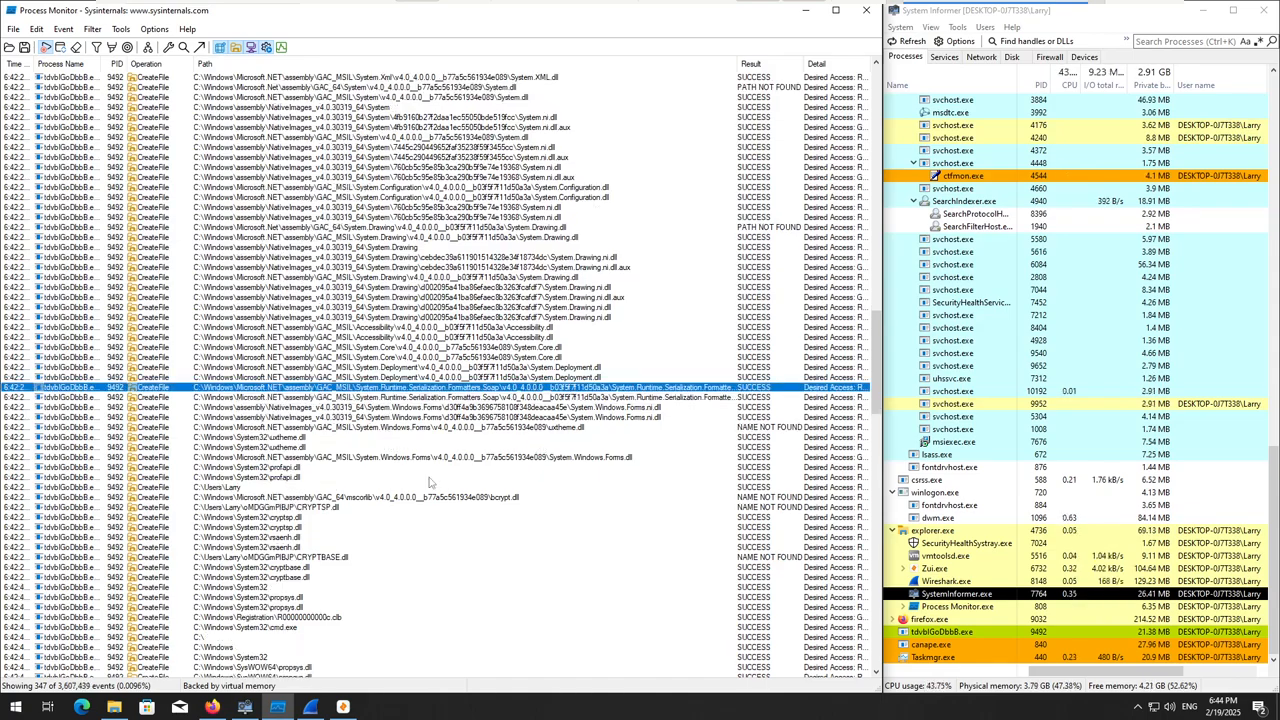
scroll(405, 476, down, 2)
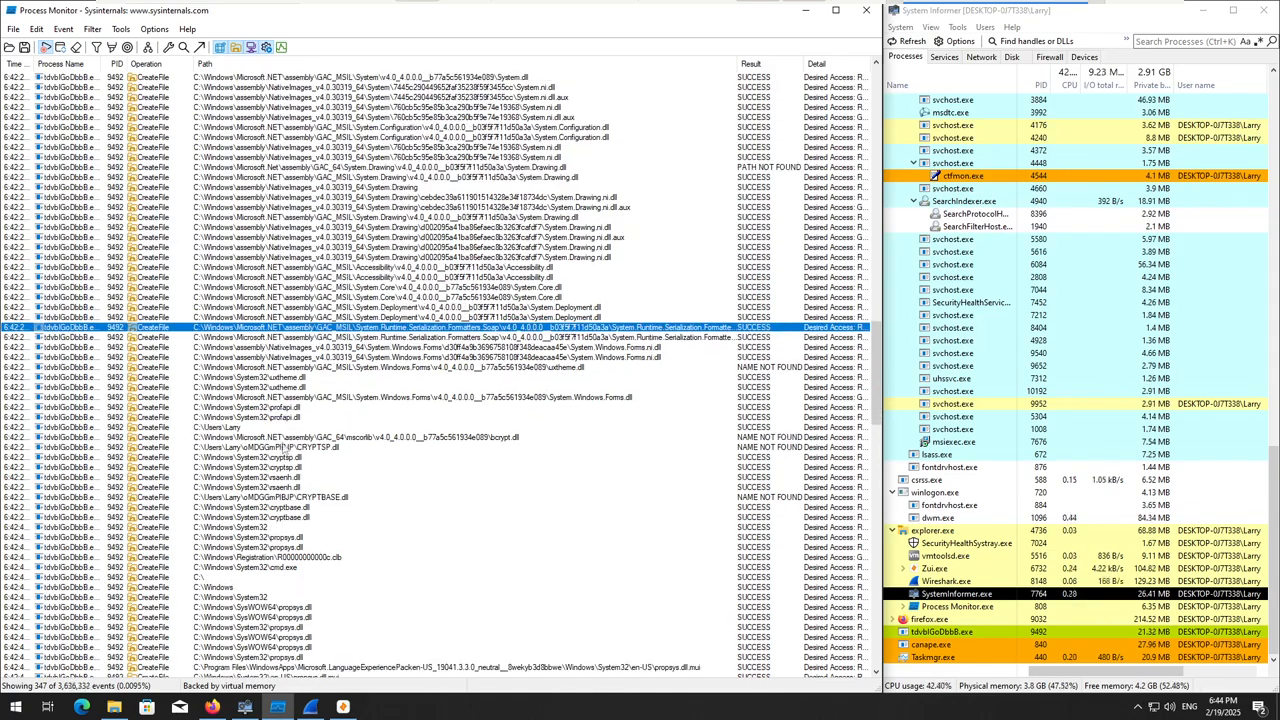
- Jump from the CreateFile event near CRYPTSP.dll to the user's profile folder, and close the Explorer window
click(243, 447)
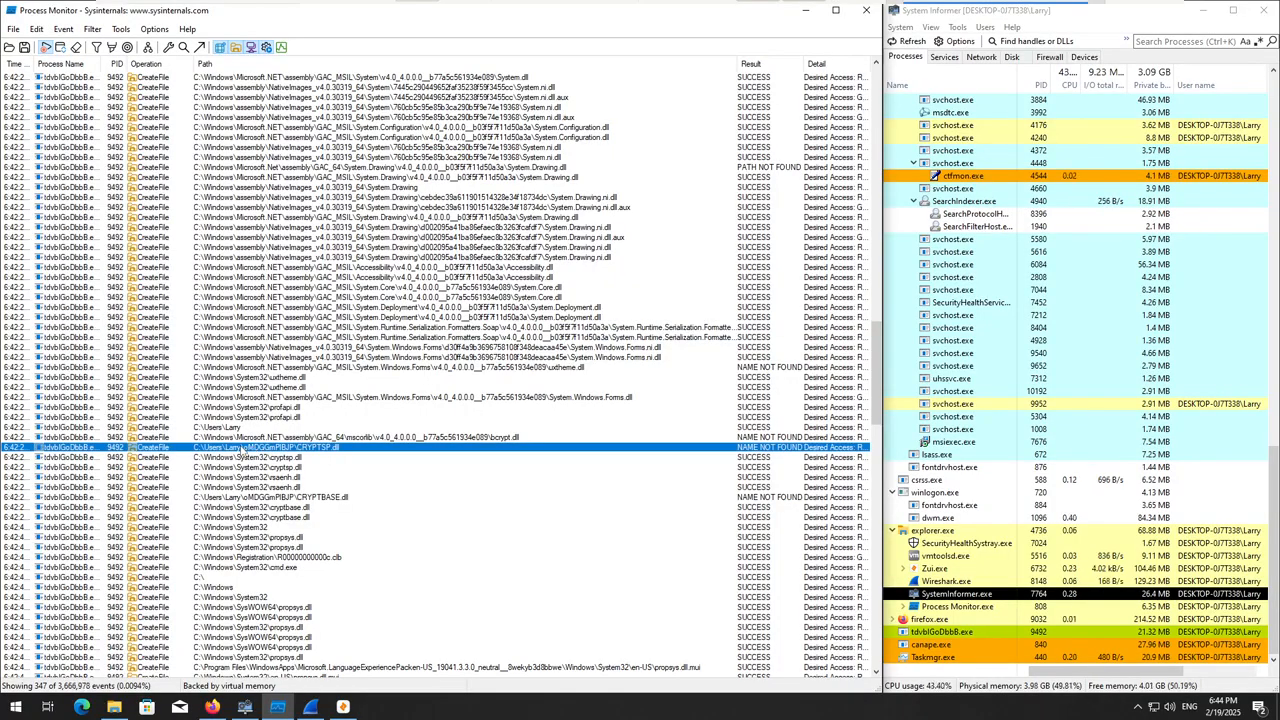
right_click(236, 428)
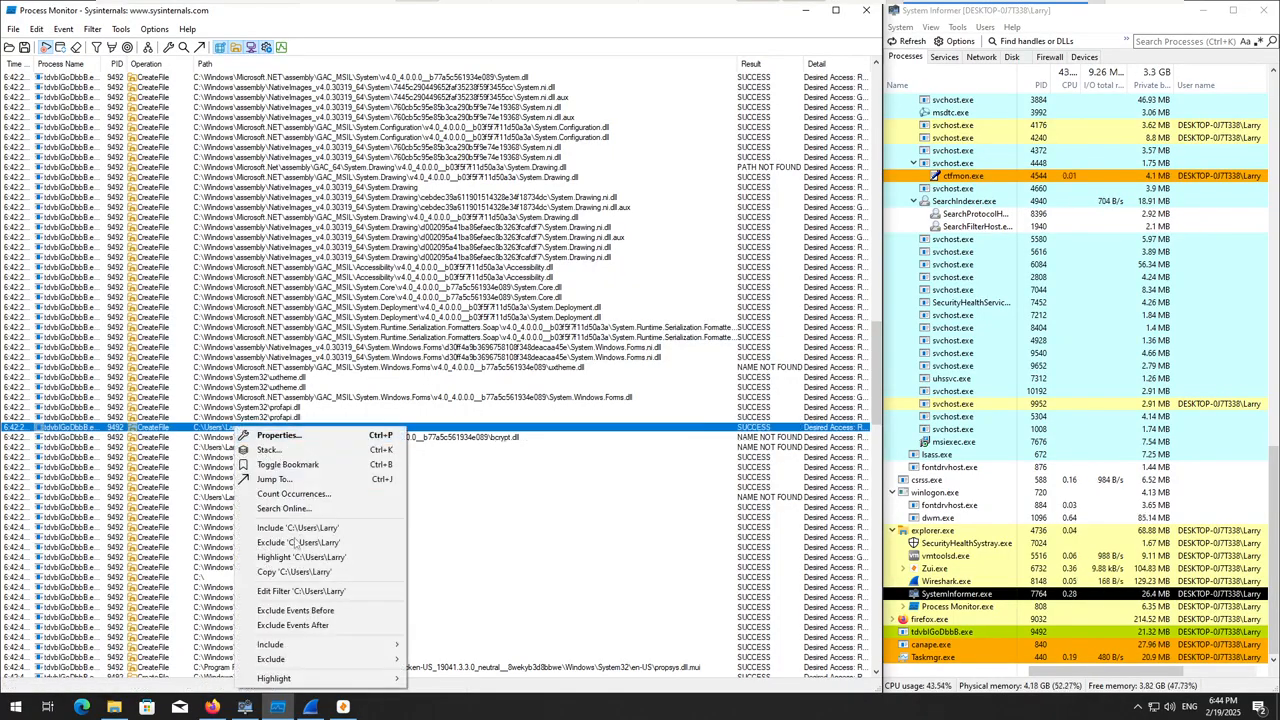
click(274, 479)
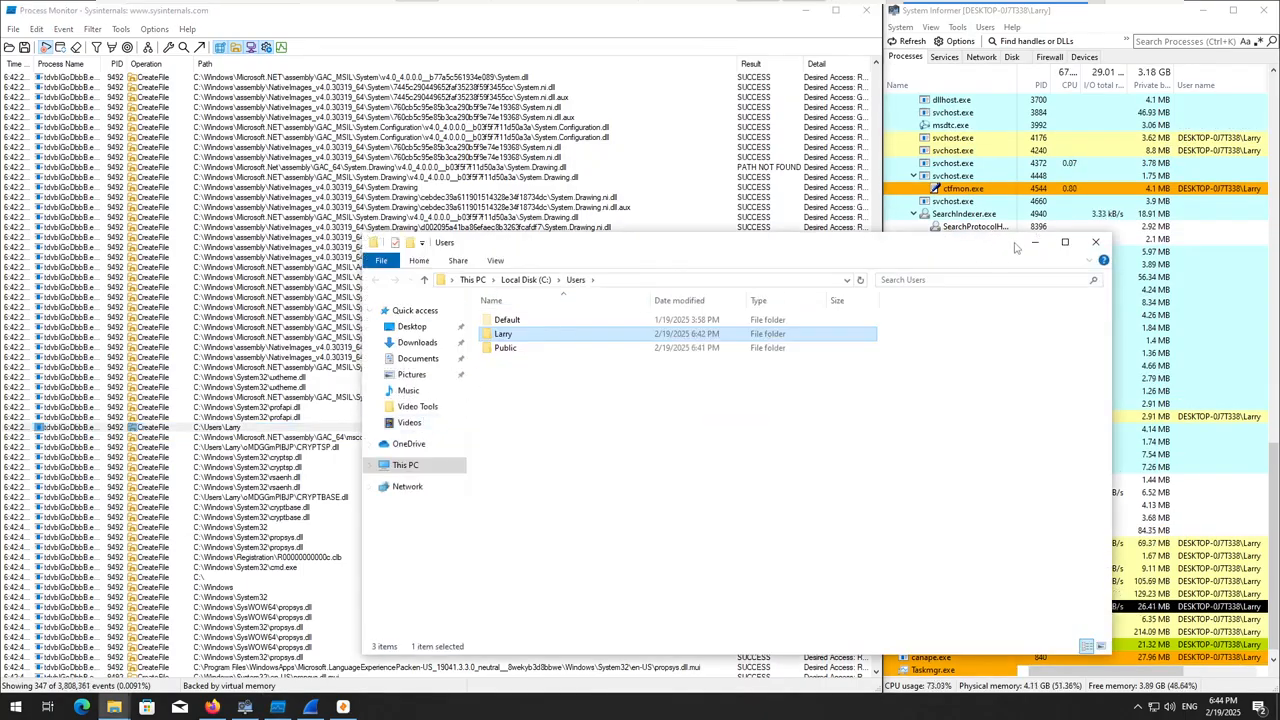
click(1095, 241)
- Examine the sample's remaining CreateFile events, including cmd.exe, the user folders' desktop.ini files, fltLib.dll and the .NET machine.config
scroll(382, 509, down, 3)
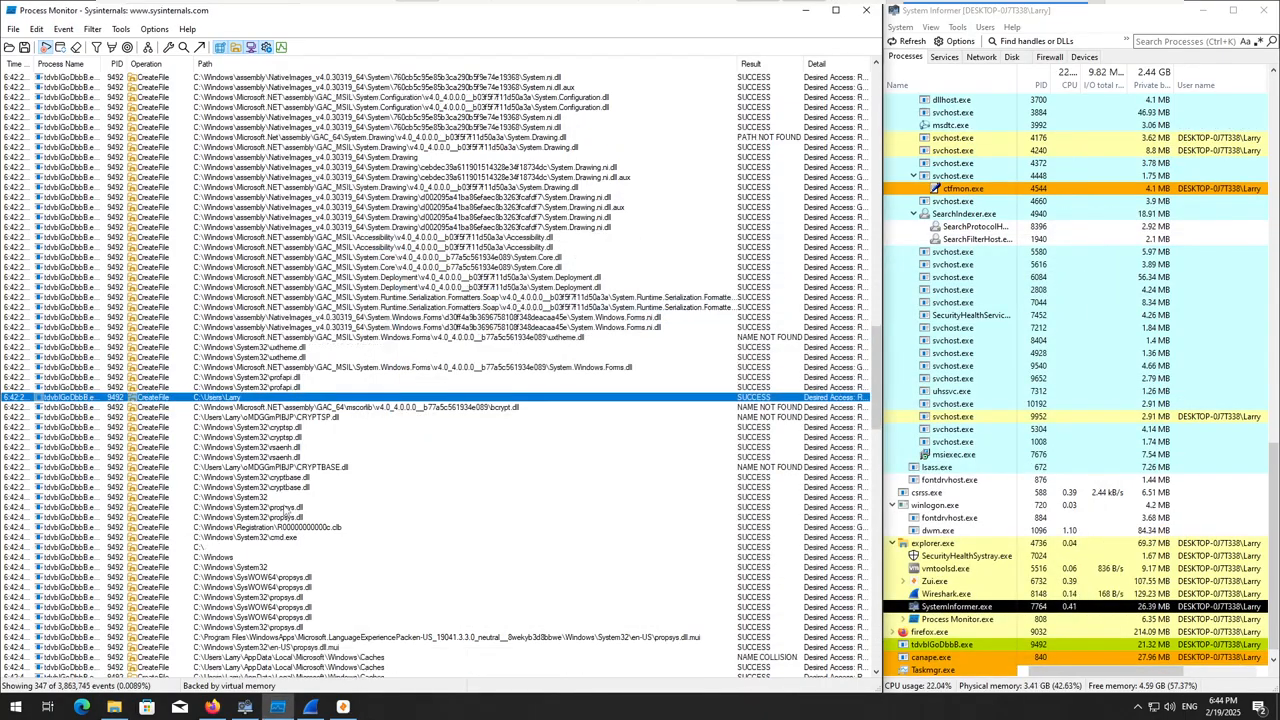
scroll(293, 502, down, 1)
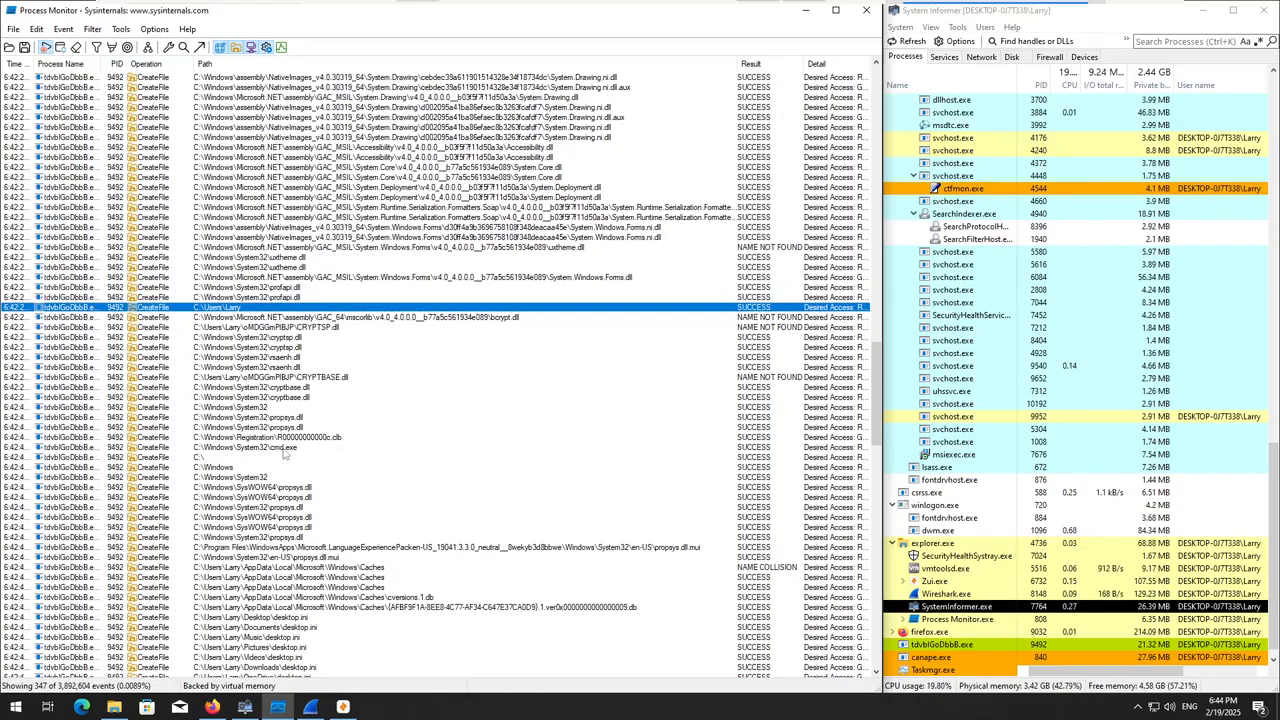
click(284, 447)
scroll(313, 530, down, 3)
scroll(315, 534, down, 5)
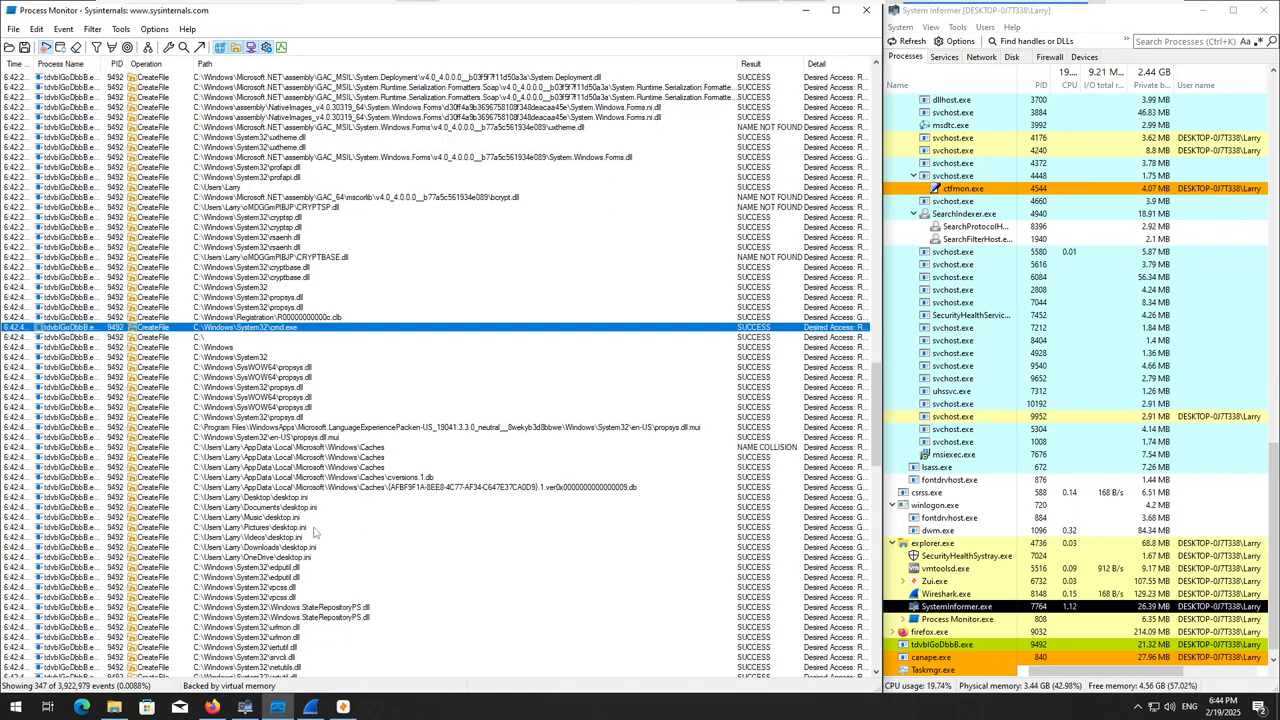
click(293, 408)
scroll(296, 465, down, 3)
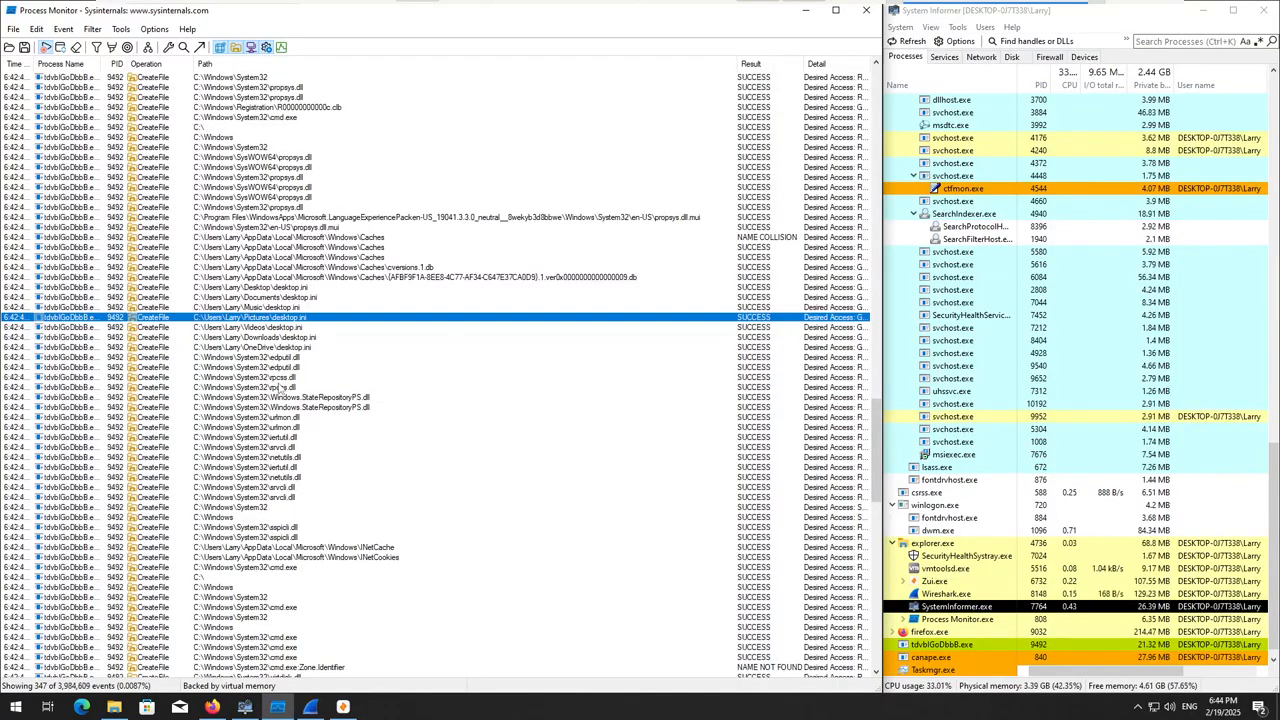
scroll(324, 305, down, 10)
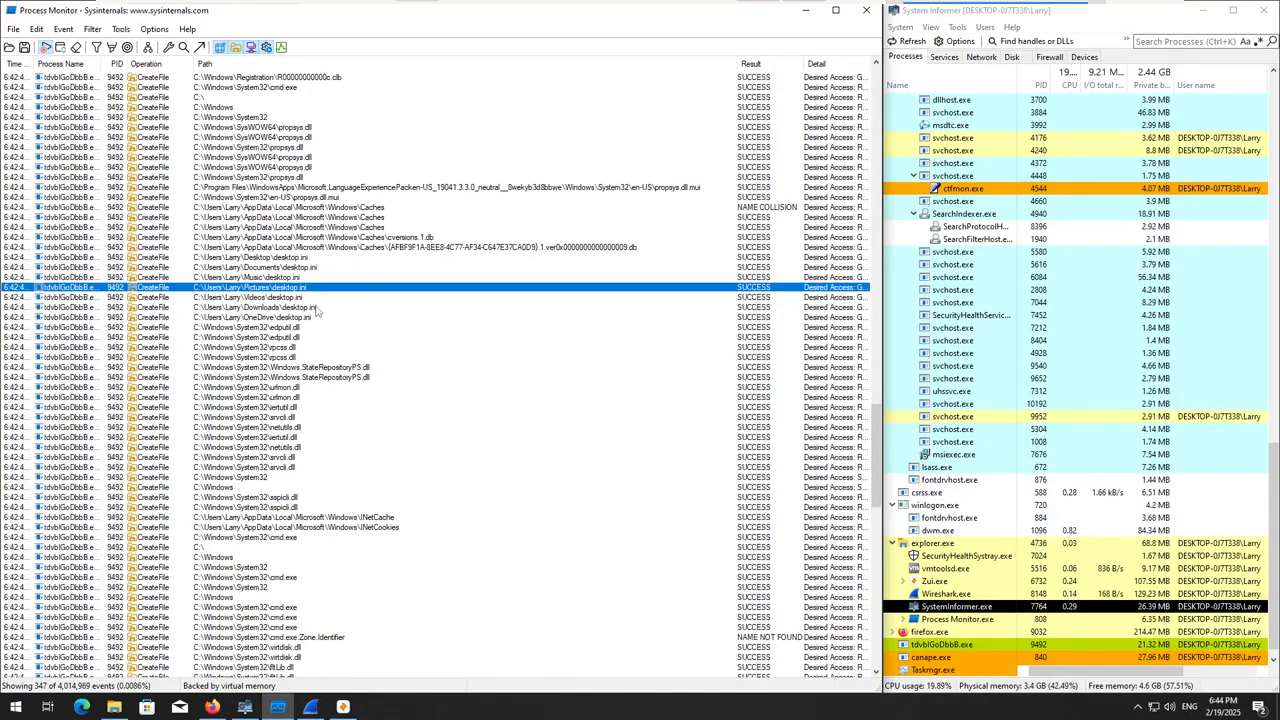
scroll(281, 352, down, 5)
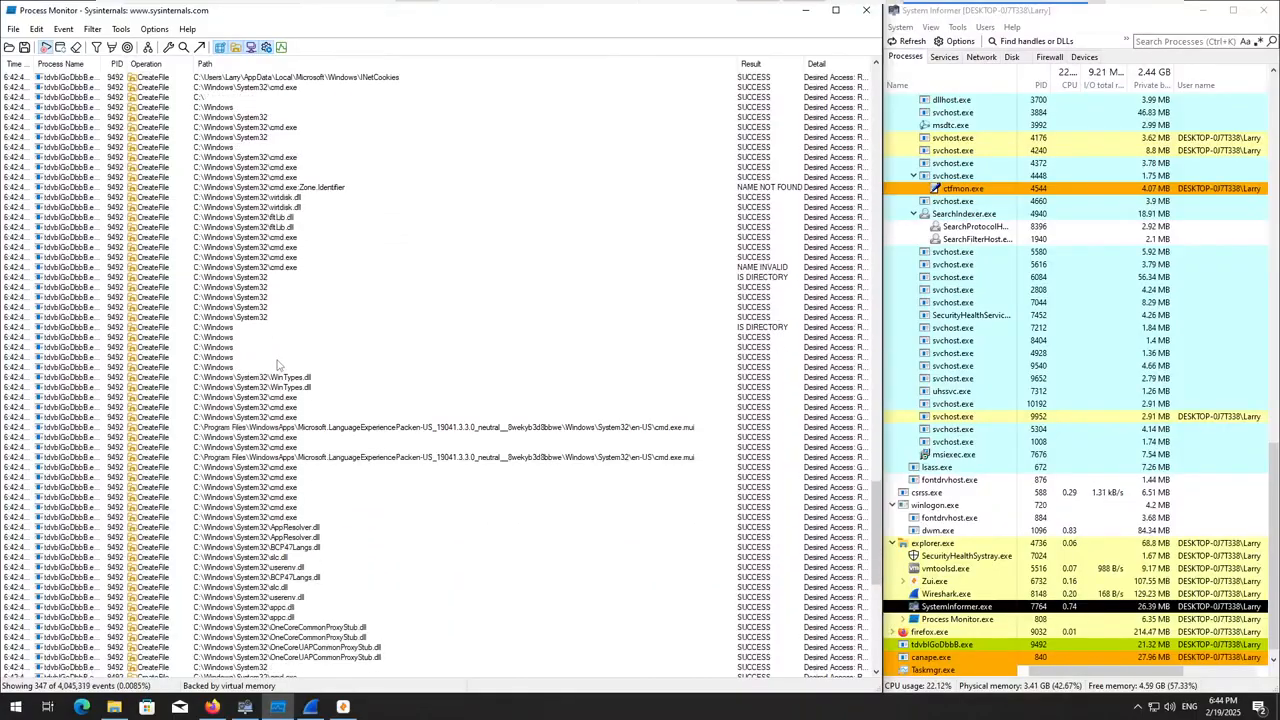
click(290, 228)
scroll(277, 319, down, 5)
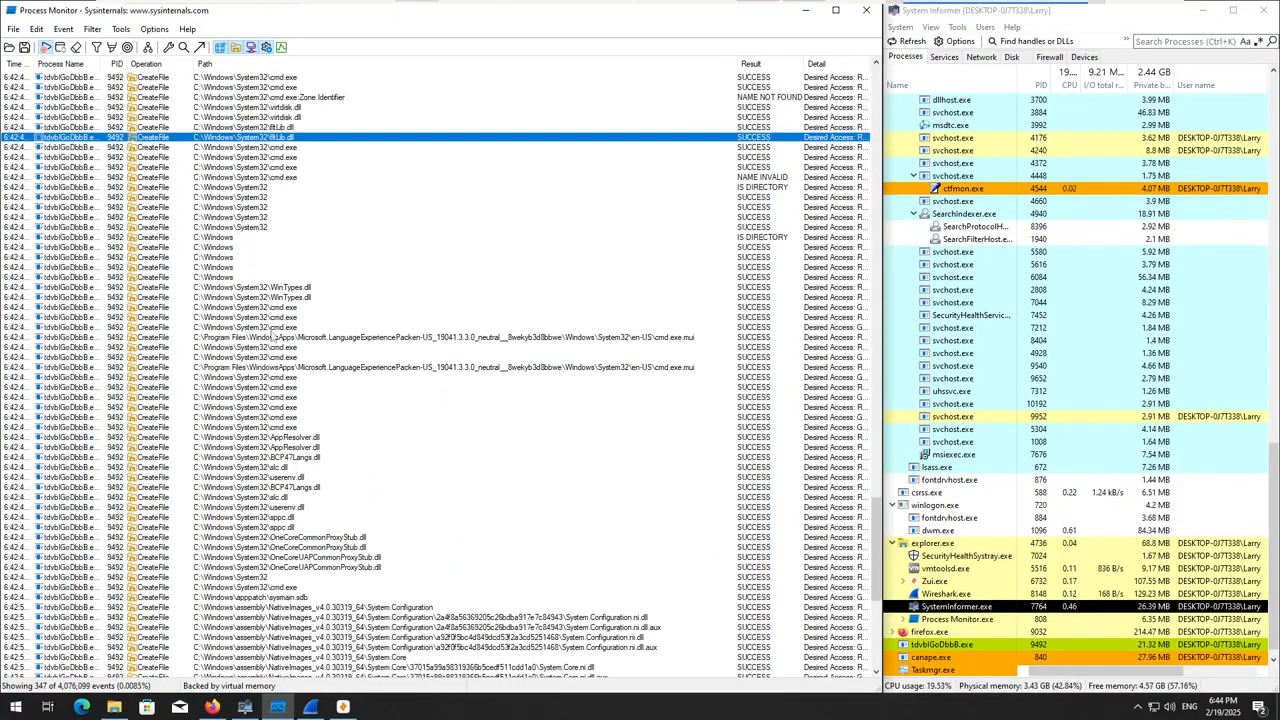
scroll(272, 338, down, 10)
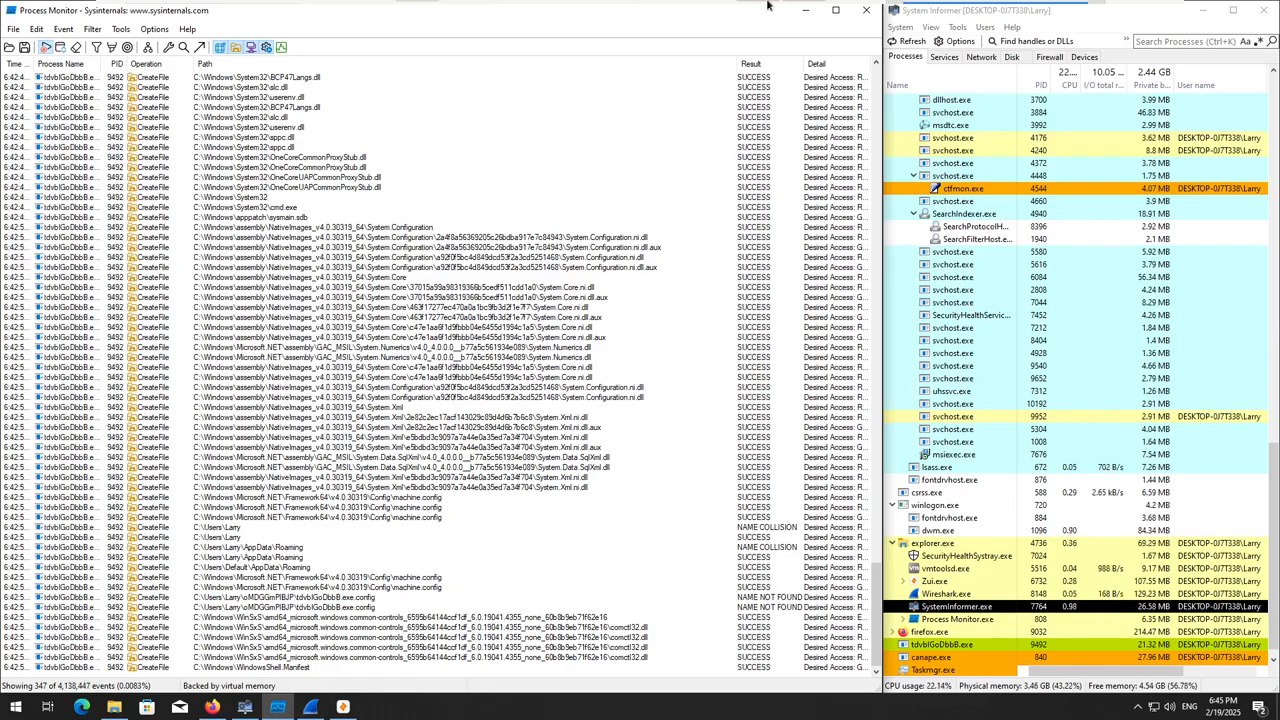
- Switch to Zui, query the 1.pcapng pool and skim its records
click(343, 707)
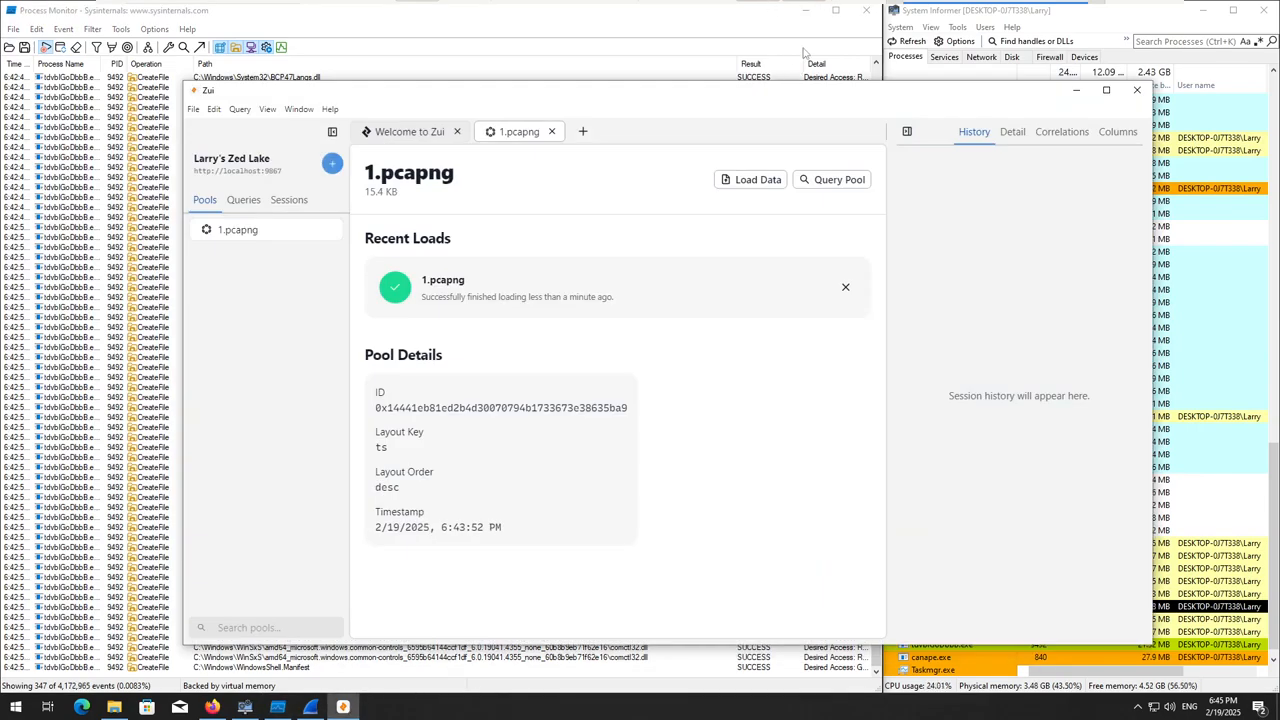
click(839, 180)
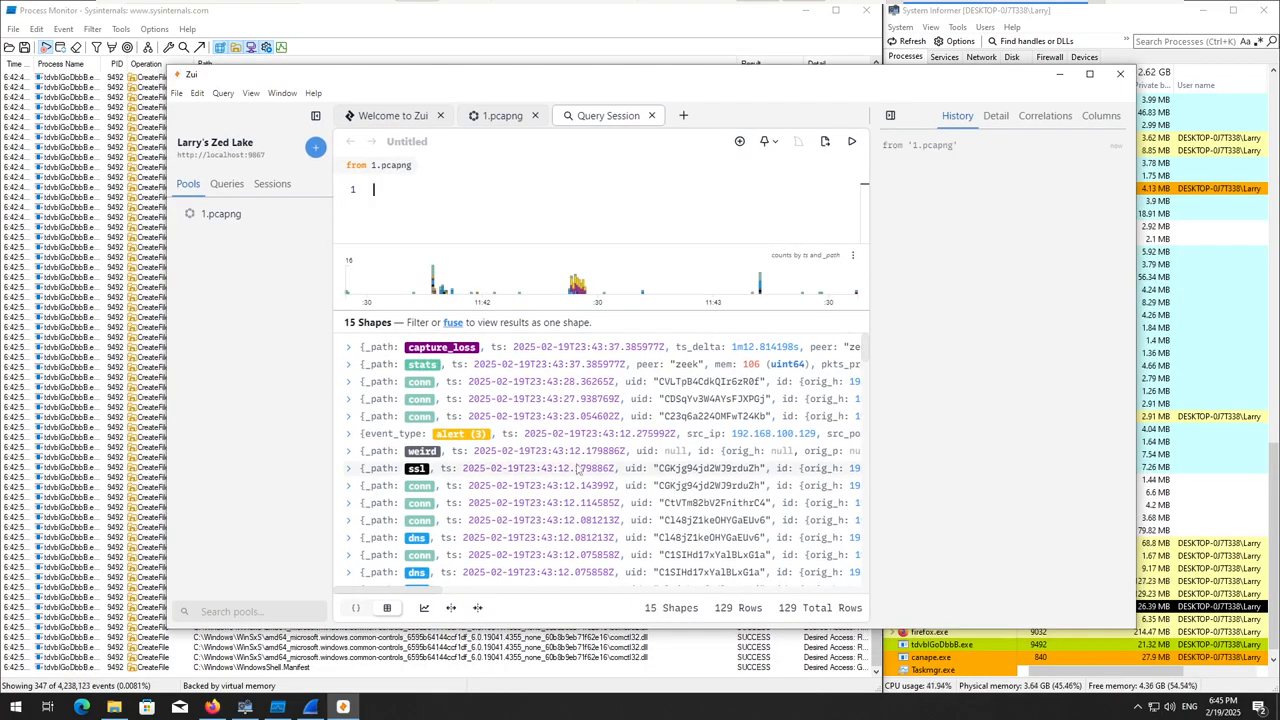
scroll(577, 469, down, 1)
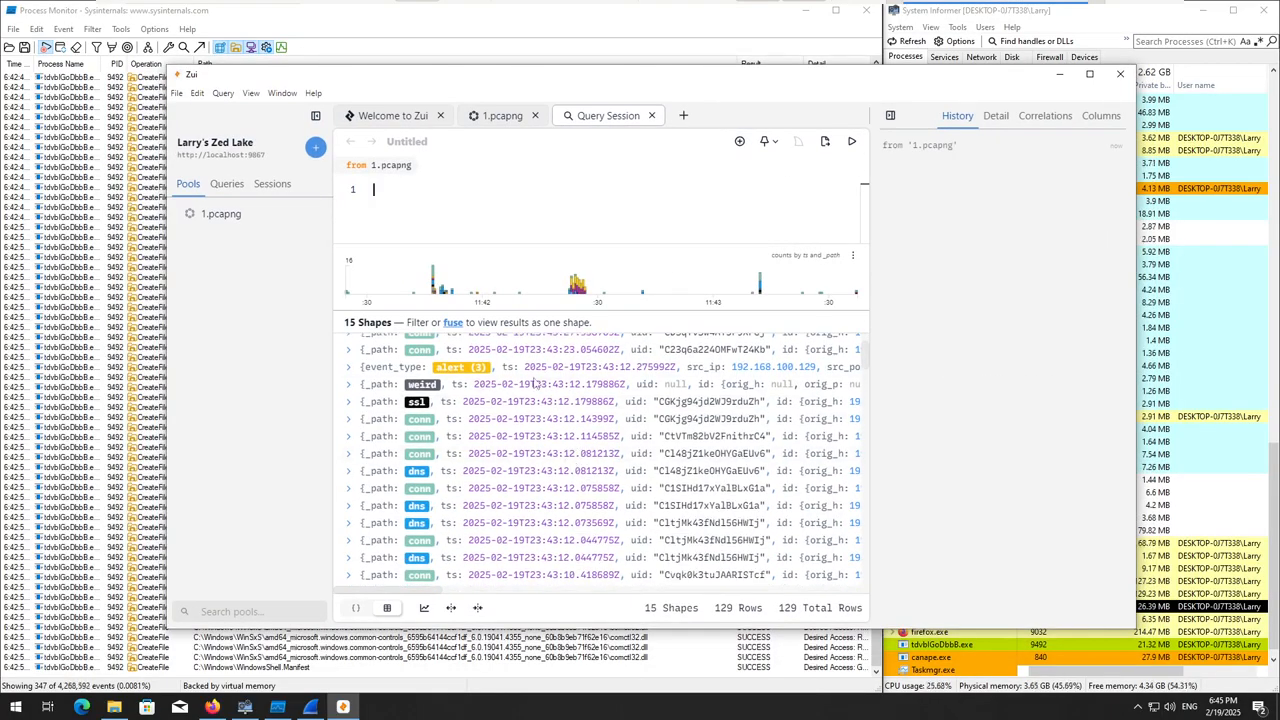
scroll(537, 384, down, 1)
scroll(600, 396, up, 2)
click(702, 27)
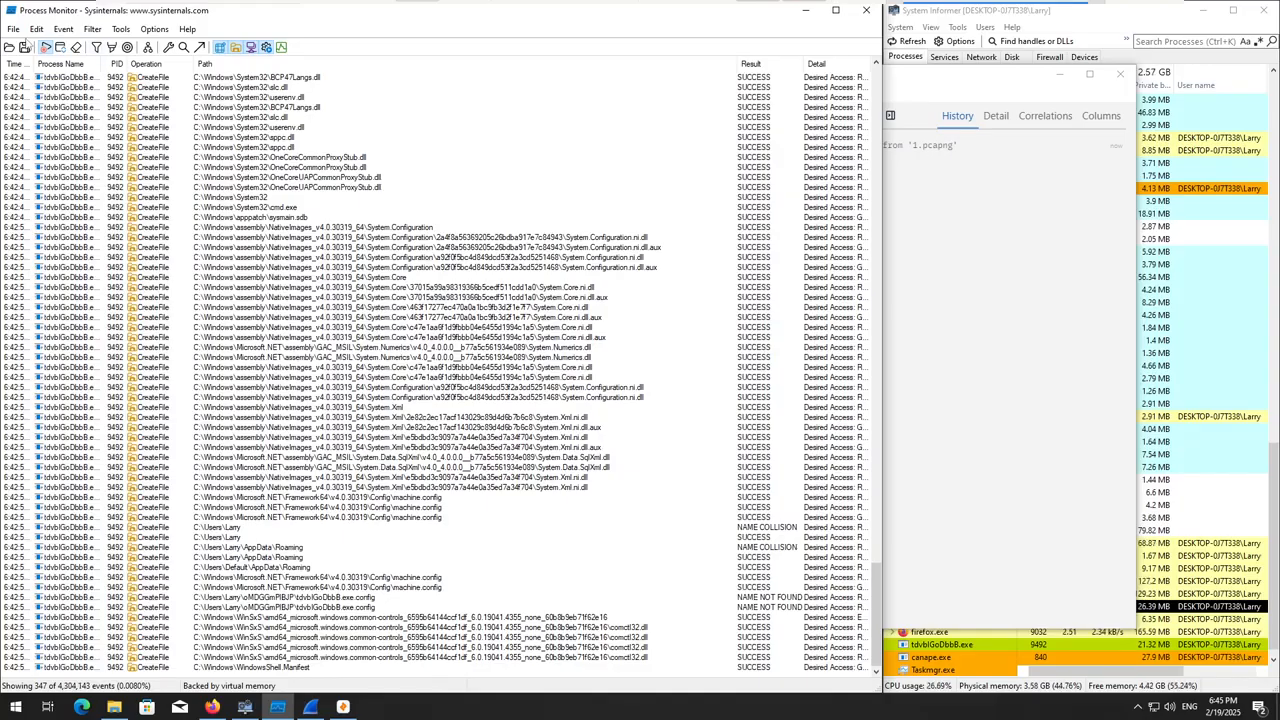
click(14, 29)
click(40, 50)
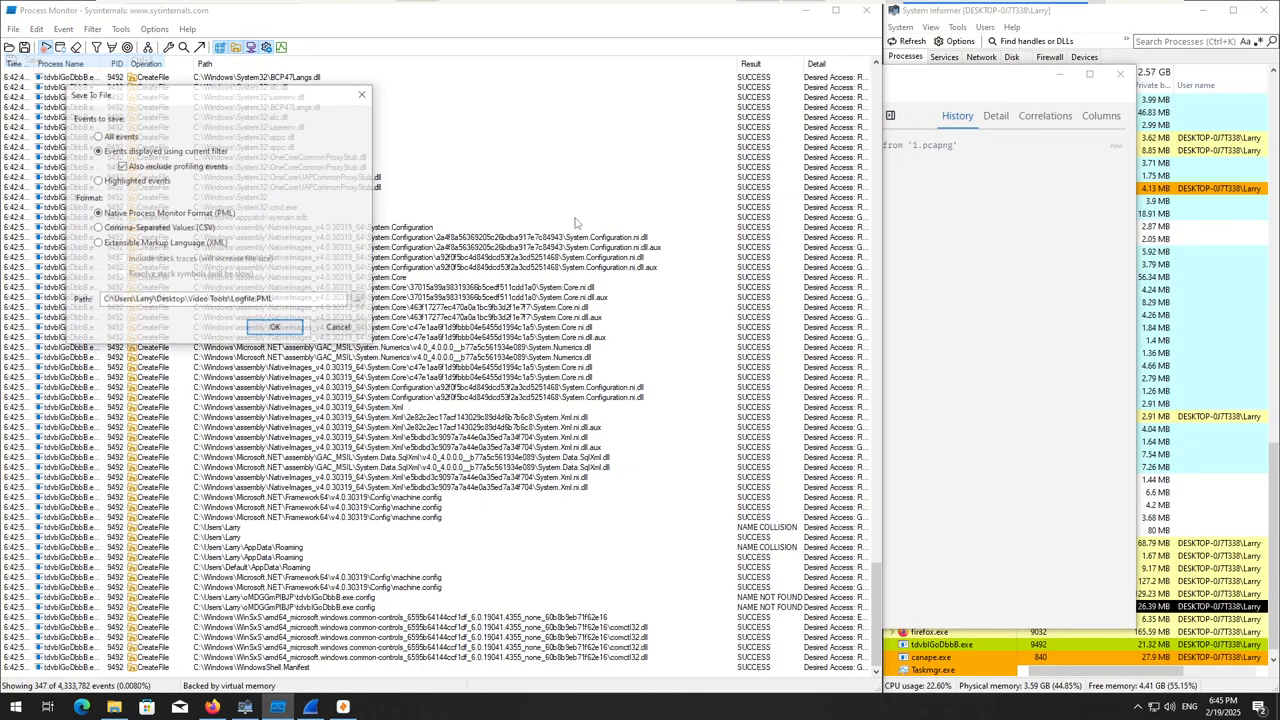
click(276, 330)
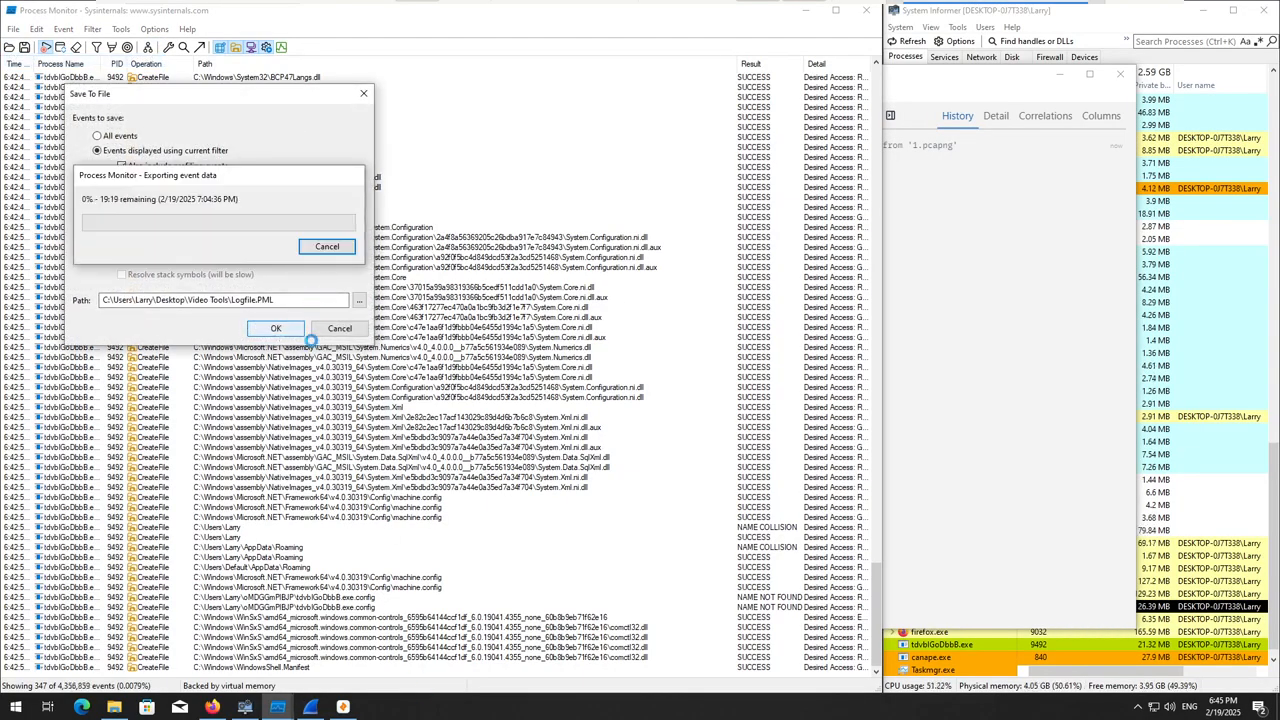
click(323, 245)
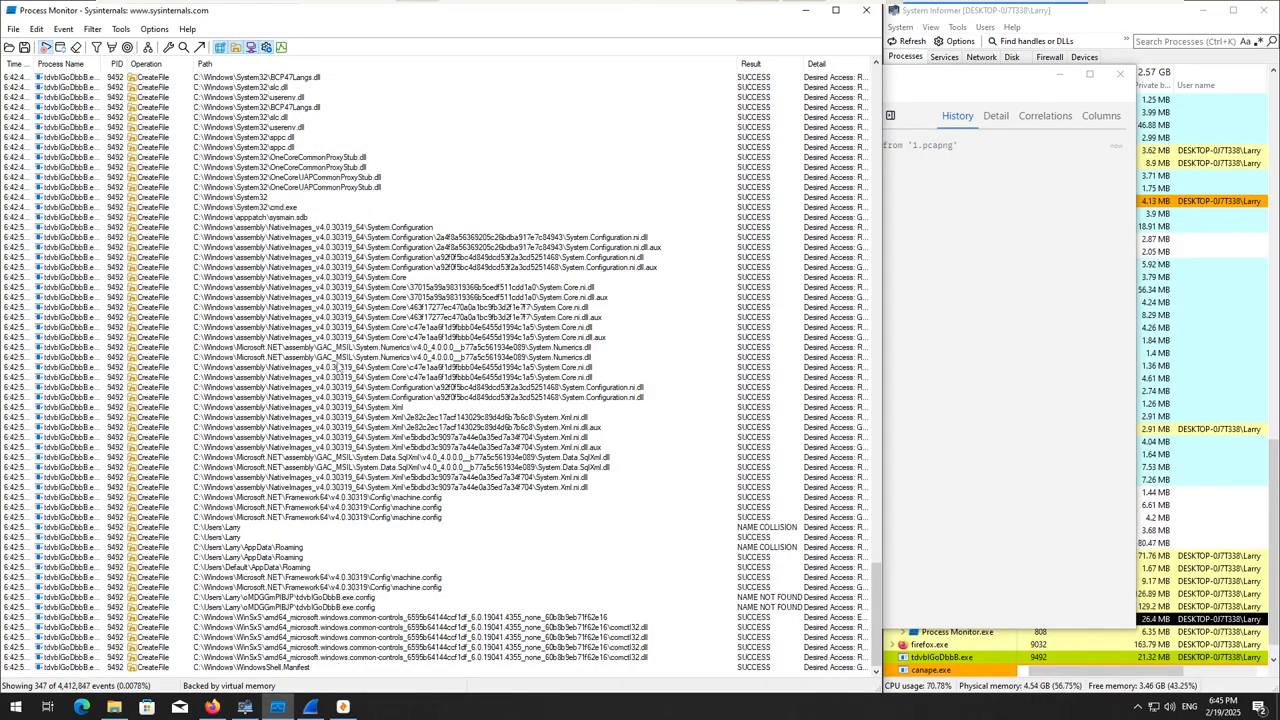
- Return to Zui, look through the capture's http and files records, and expand the 23:42:25.363172Z http record to examine its method and host
click(312, 708)
click(314, 710)
click(343, 708)
scroll(611, 488, down, 2)
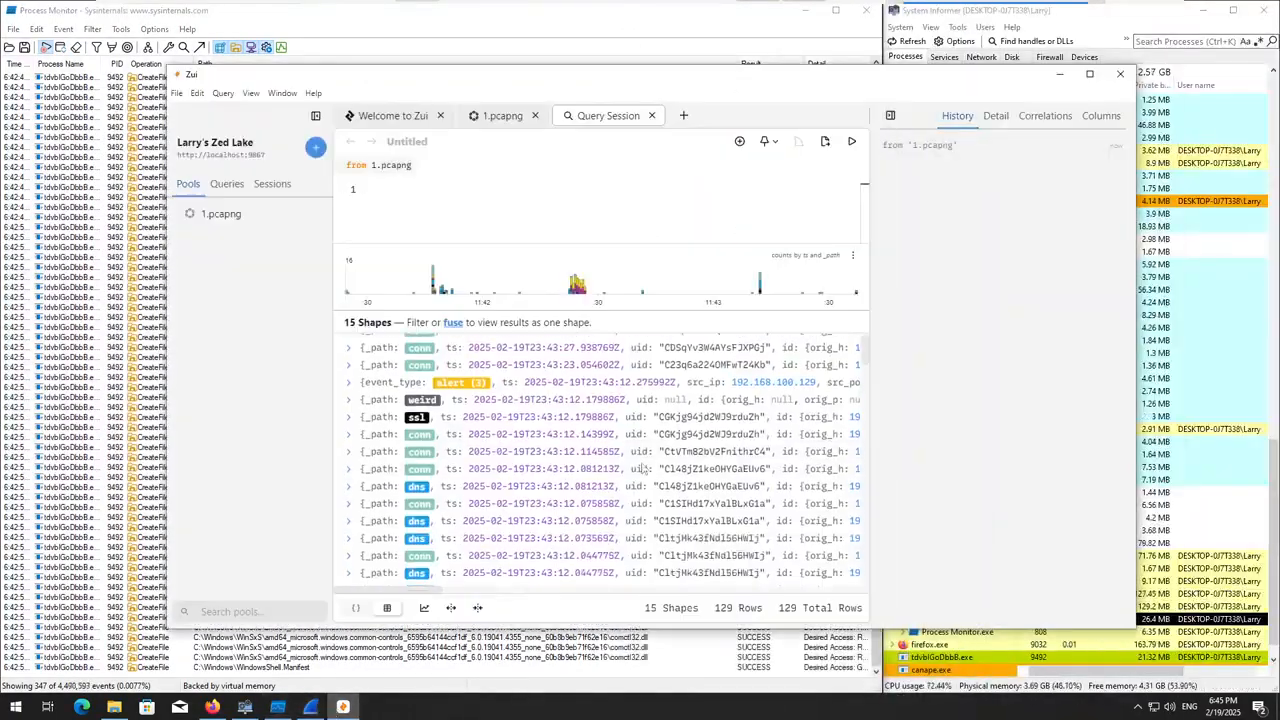
scroll(611, 488, down, 3)
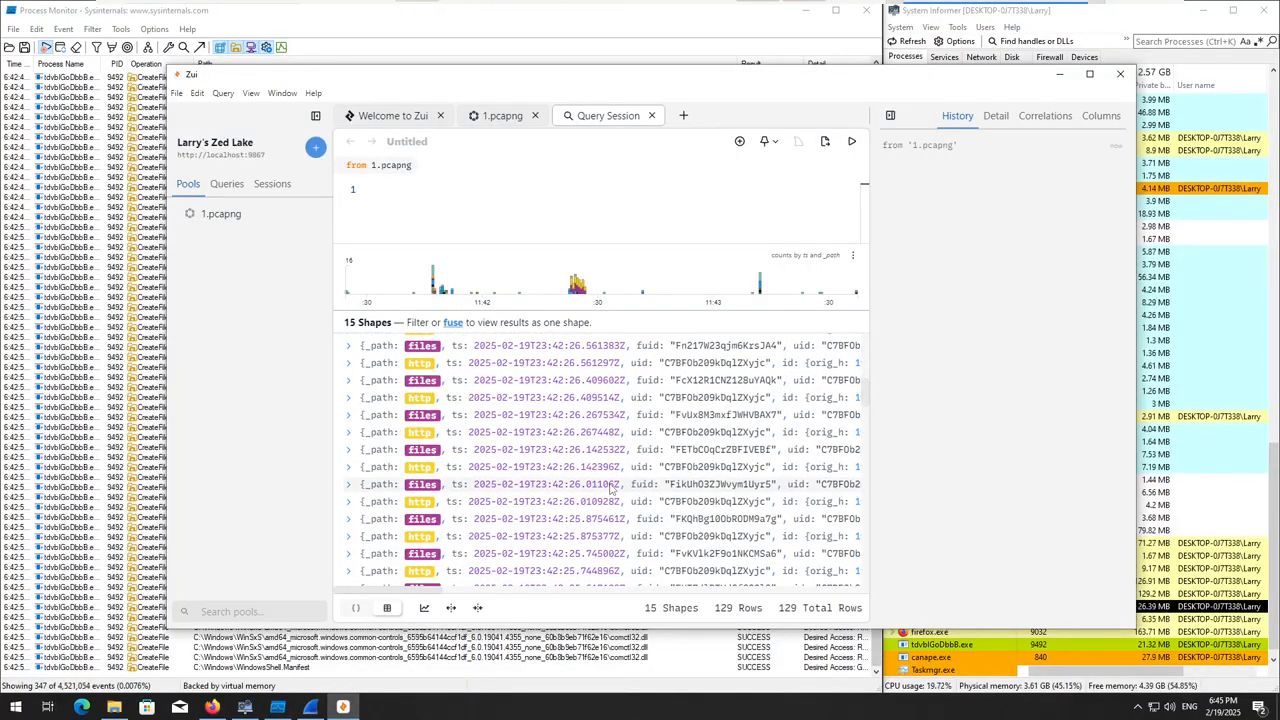
scroll(611, 488, up, 5)
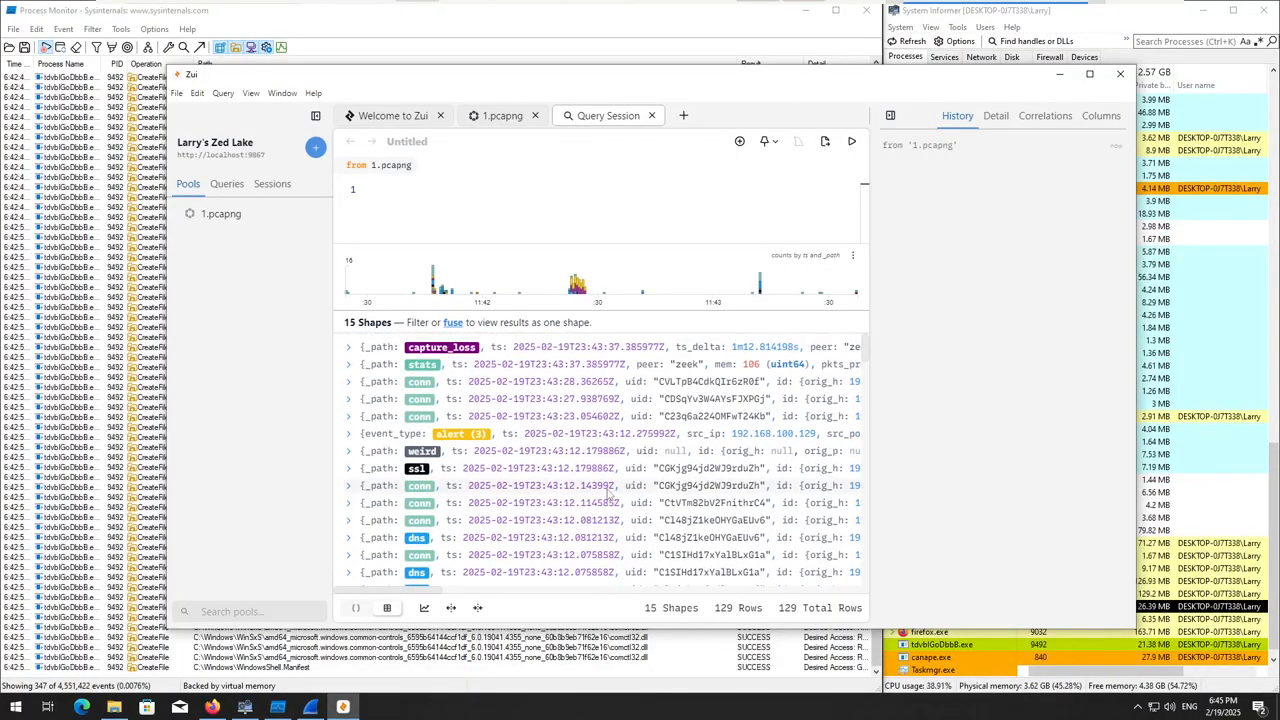
scroll(607, 496, down, 5)
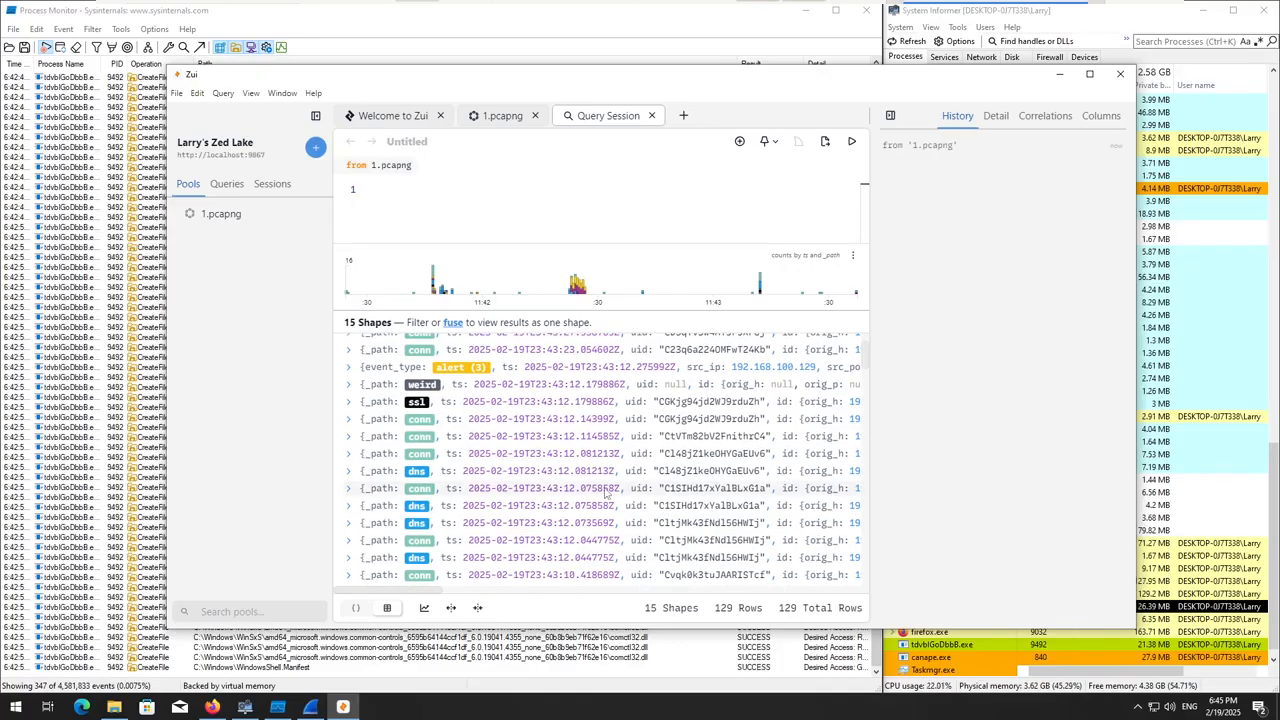
scroll(605, 492, down, 5)
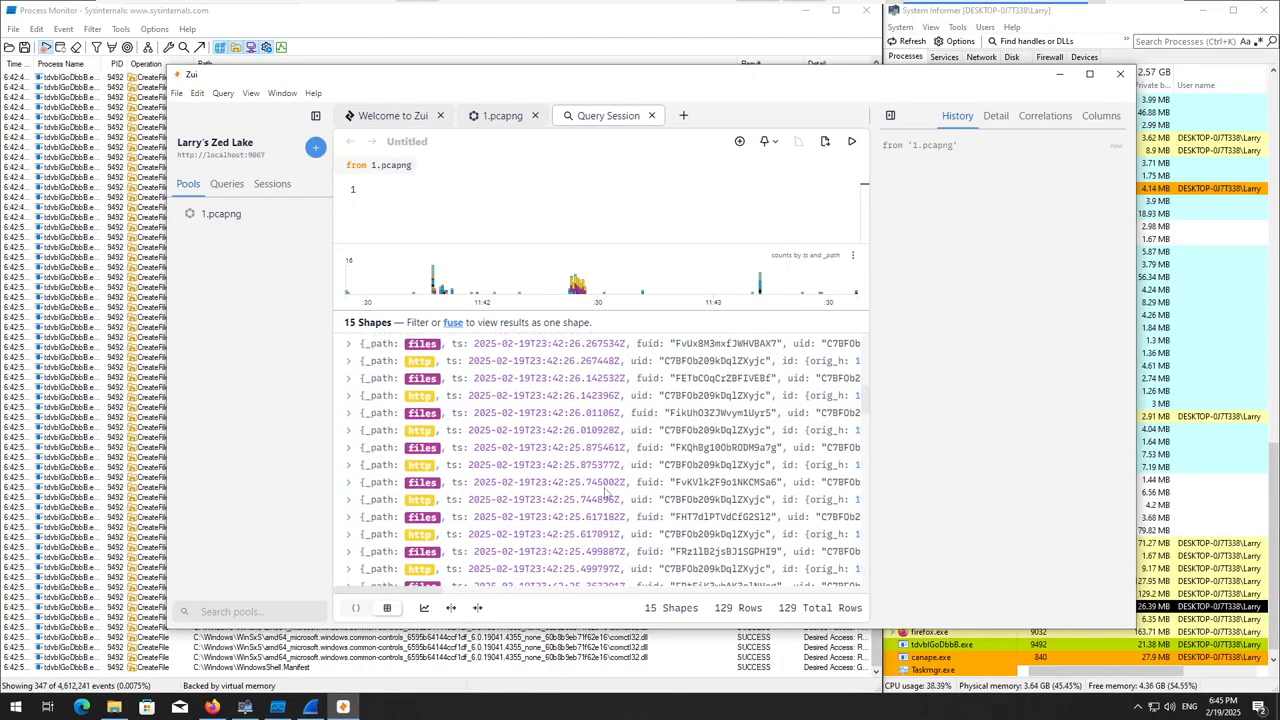
click(348, 476)
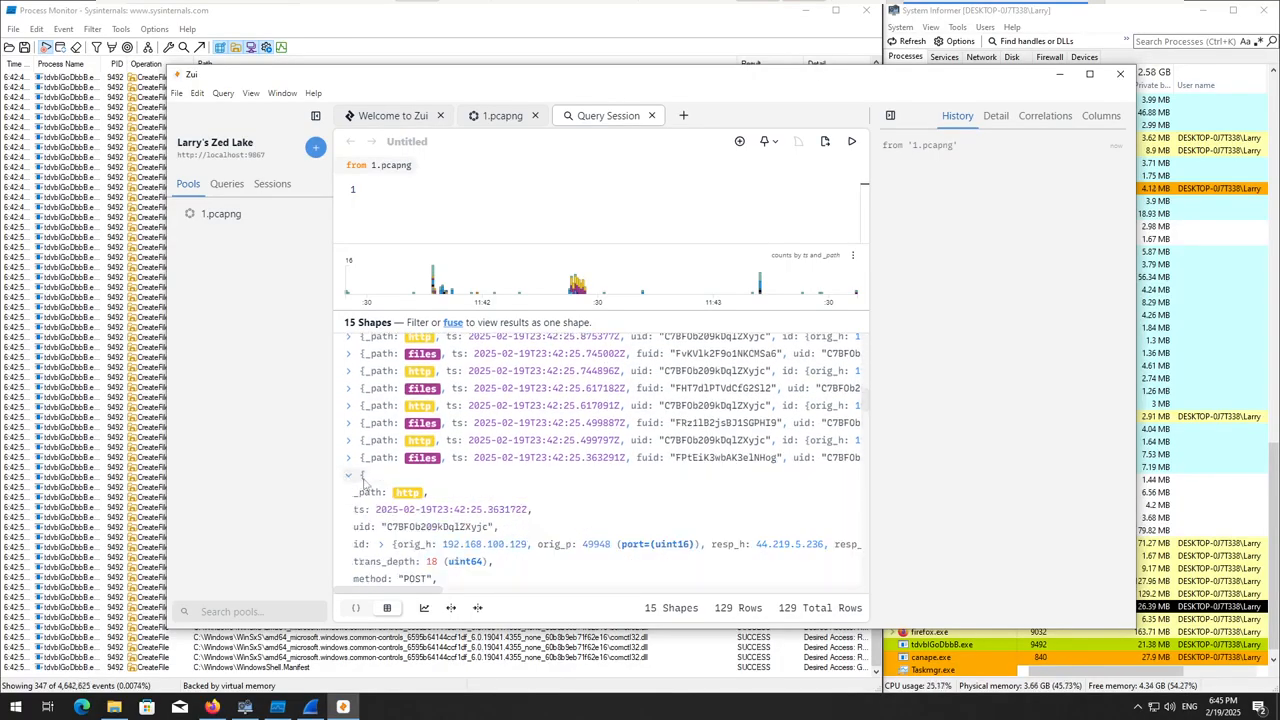
scroll(368, 484, down, 2)
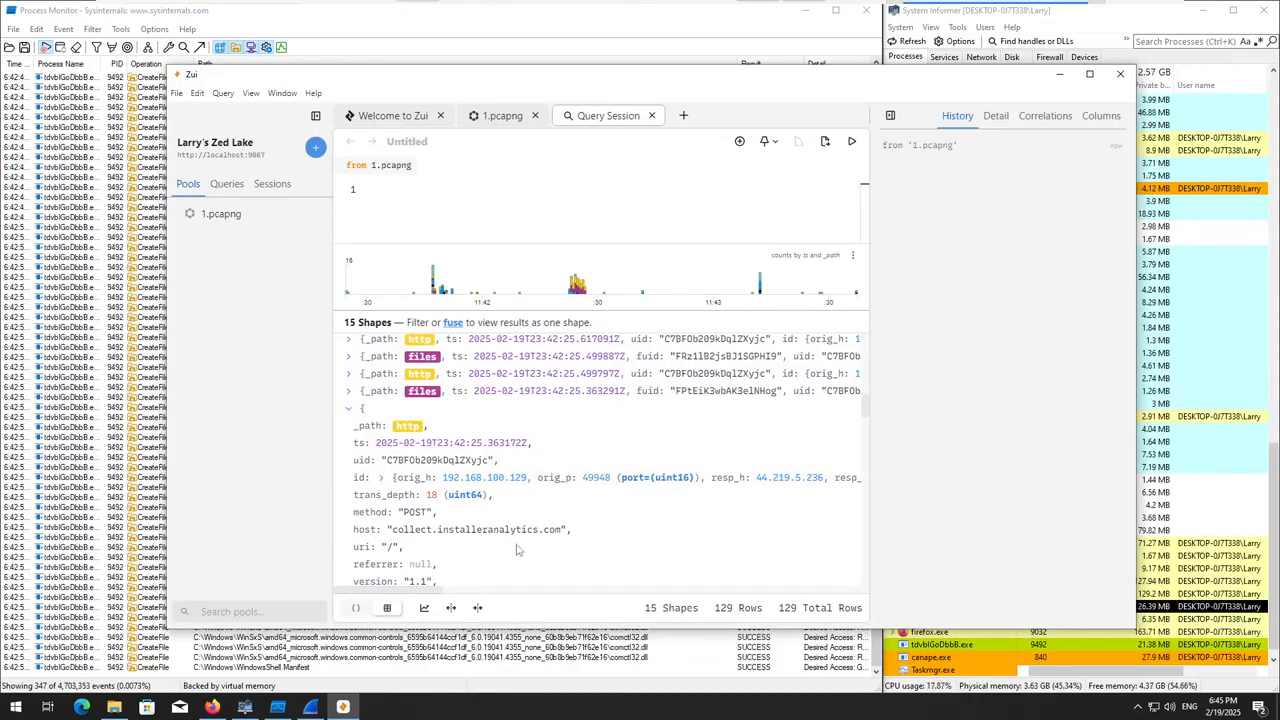
- Collapse the http record and expand the 23:41:50.561527Z alert record with its nested alert details to examine the signature
click(349, 410)
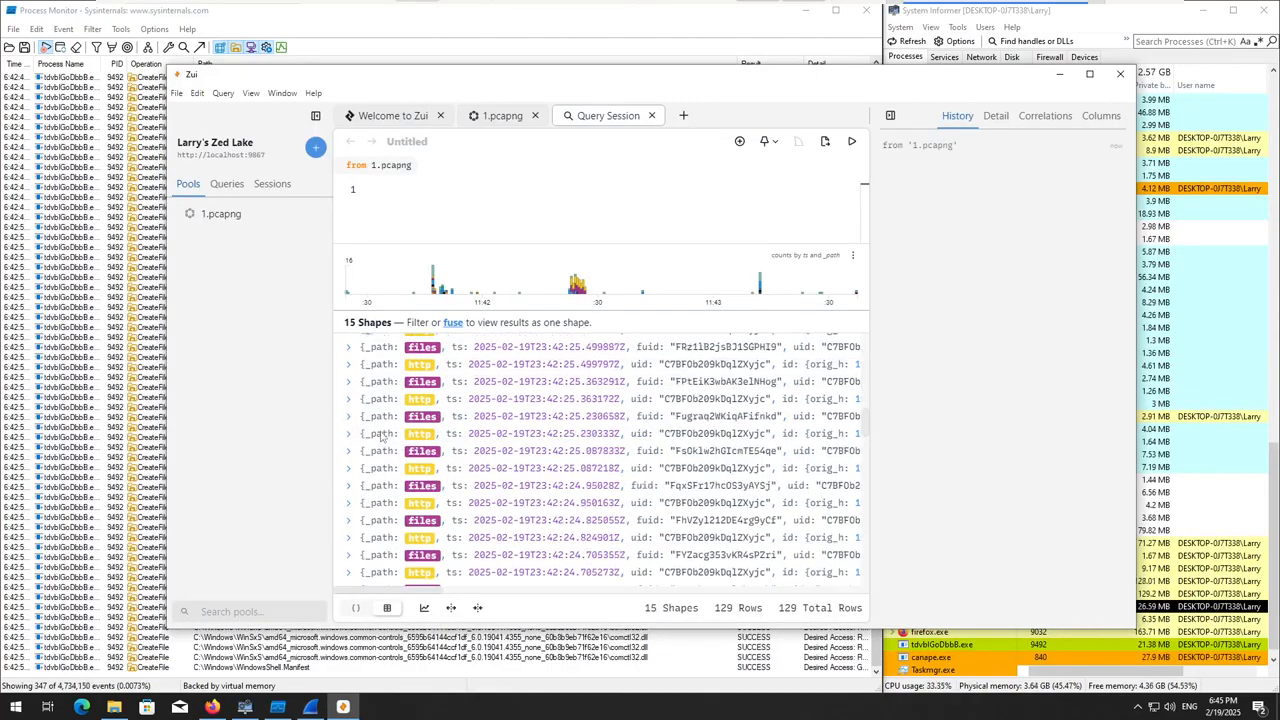
scroll(383, 392, down, 1)
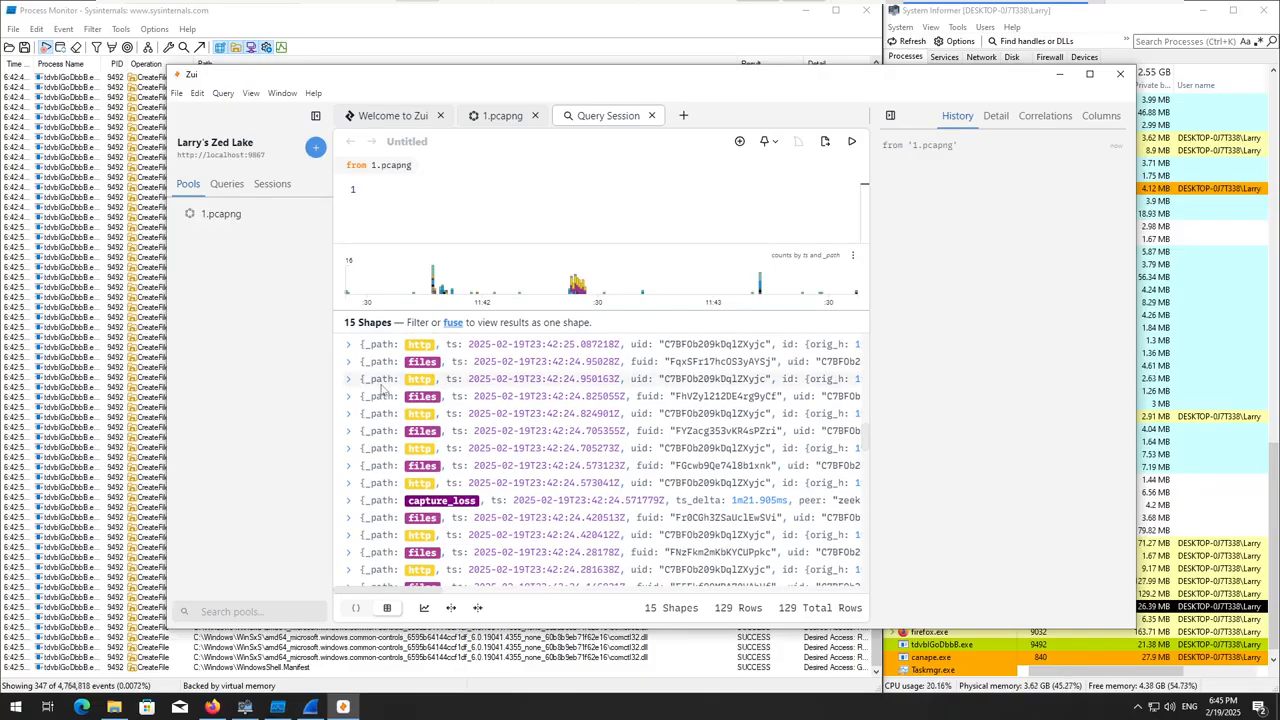
scroll(449, 410, down, 6)
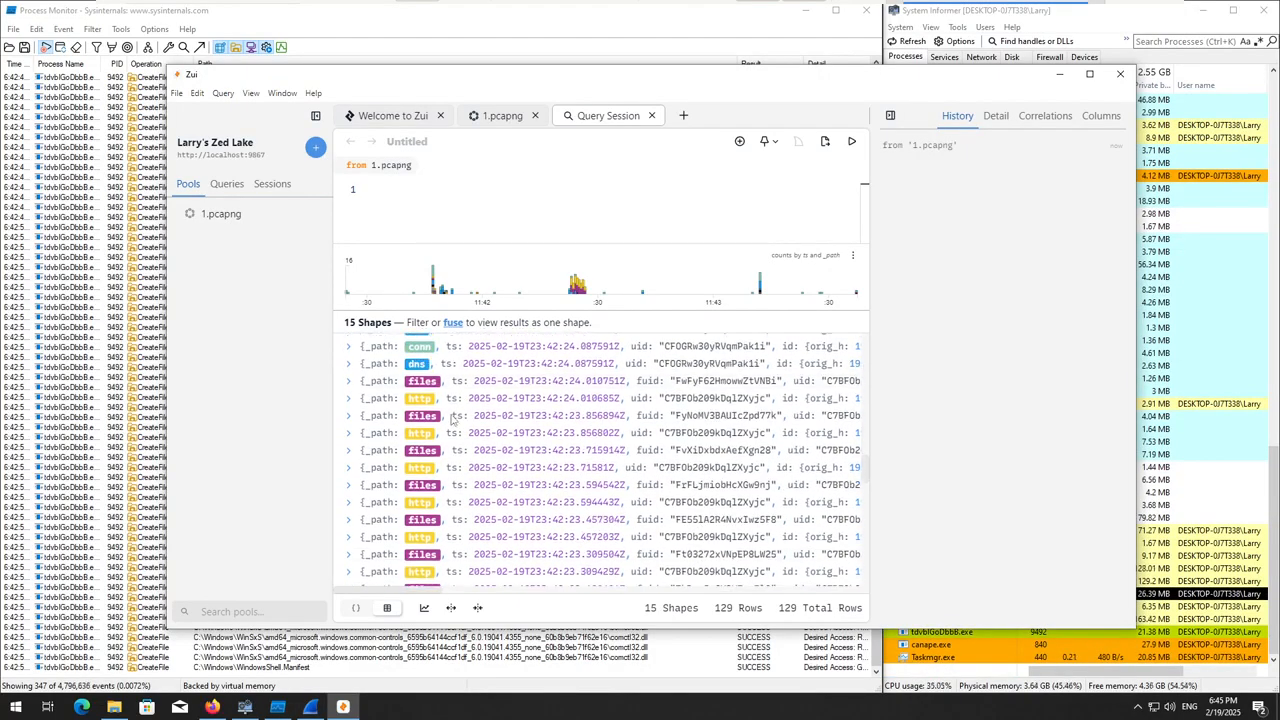
scroll(451, 420, down, 8)
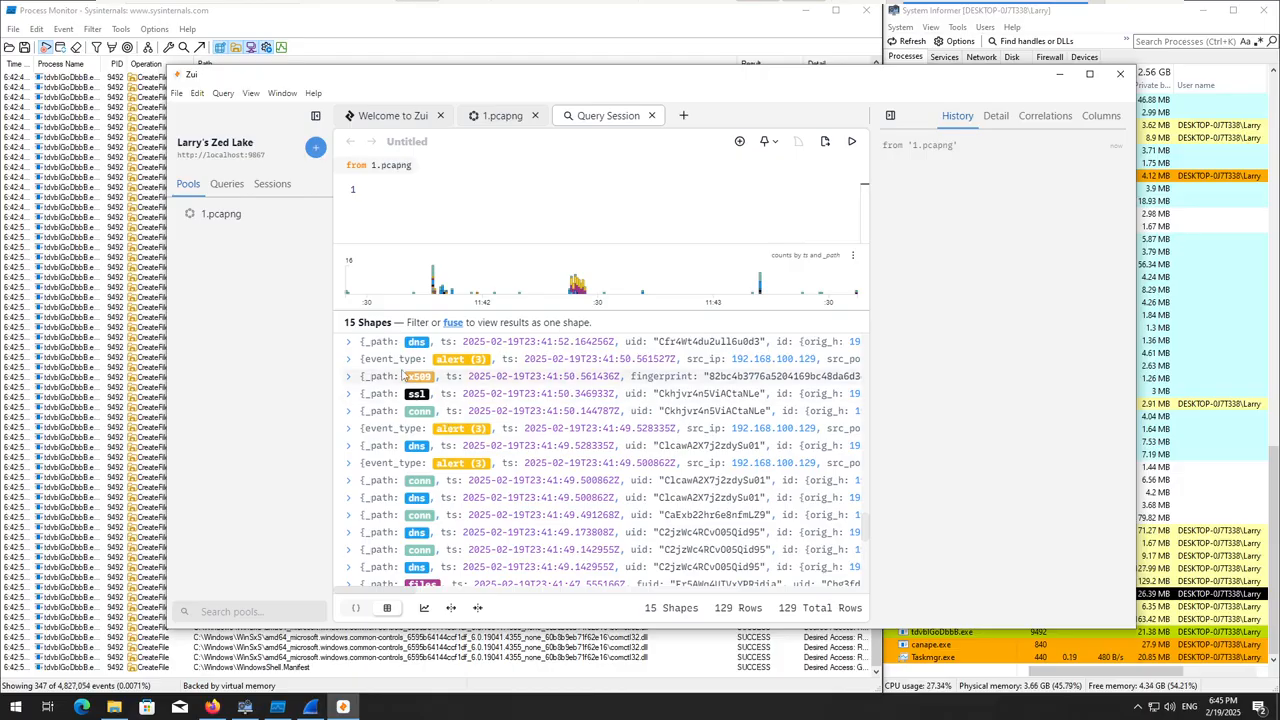
click(349, 360)
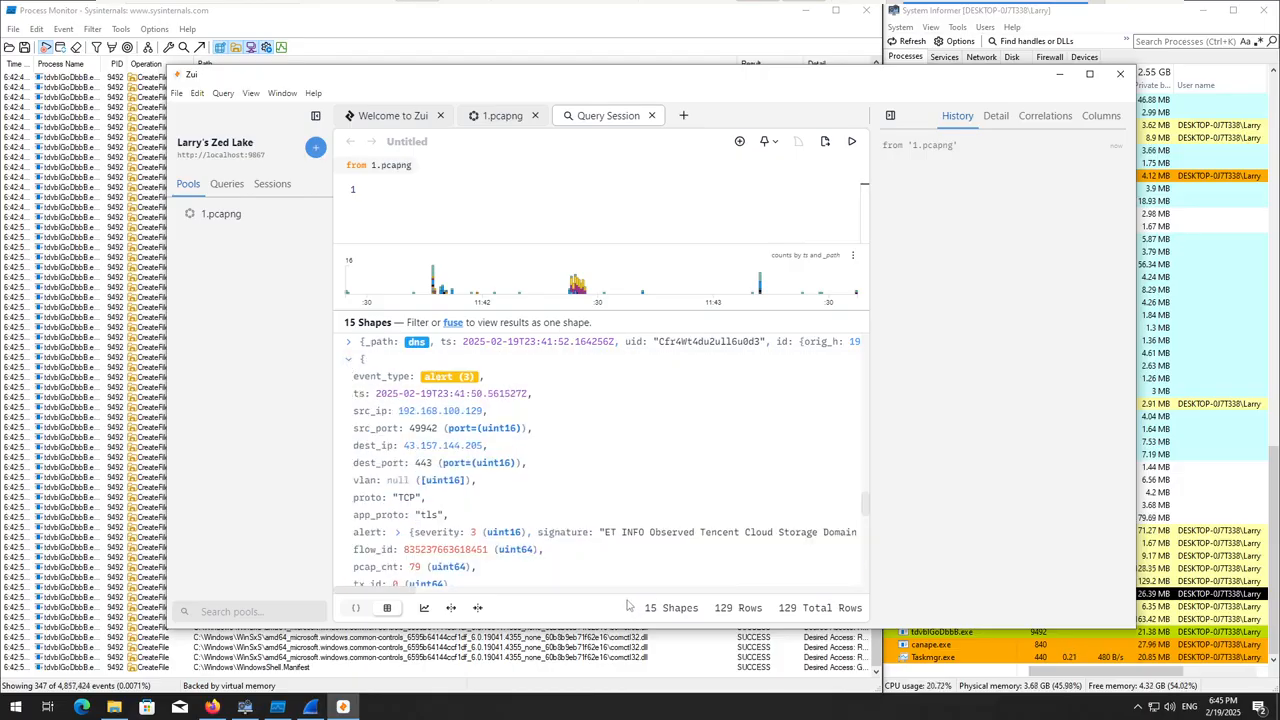
click(676, 535)
scroll(620, 565, down, 1)
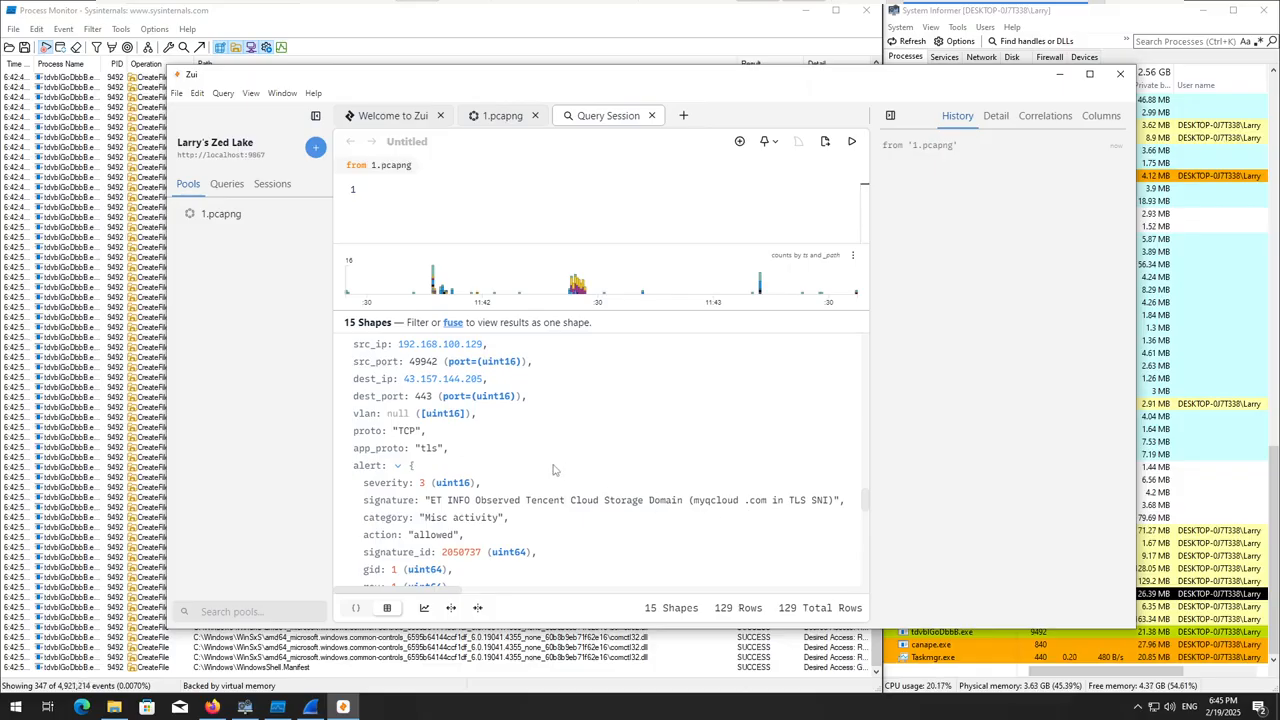
- Review the remaining capture records and expand the 23:41:49.500862Z and 23:41:49.528335Z alerts to examine their addresses, ports and signatures
scroll(555, 470, down, 10)
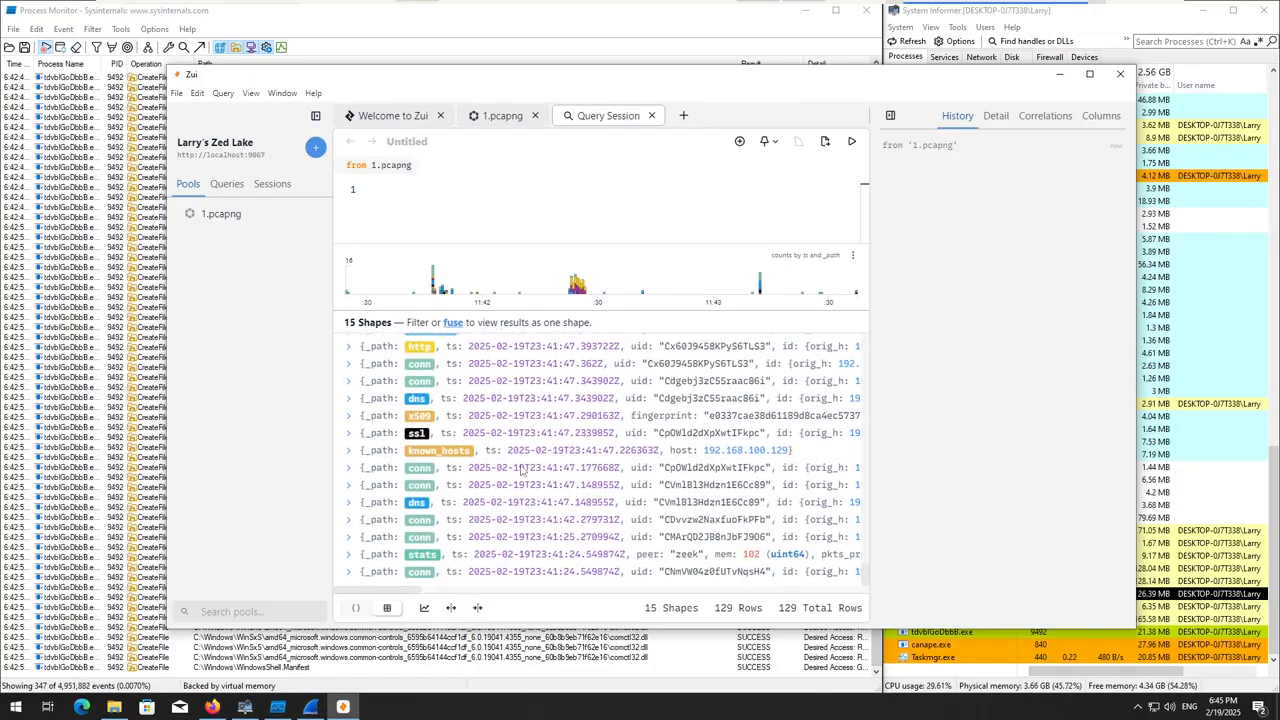
scroll(495, 465, up, 2)
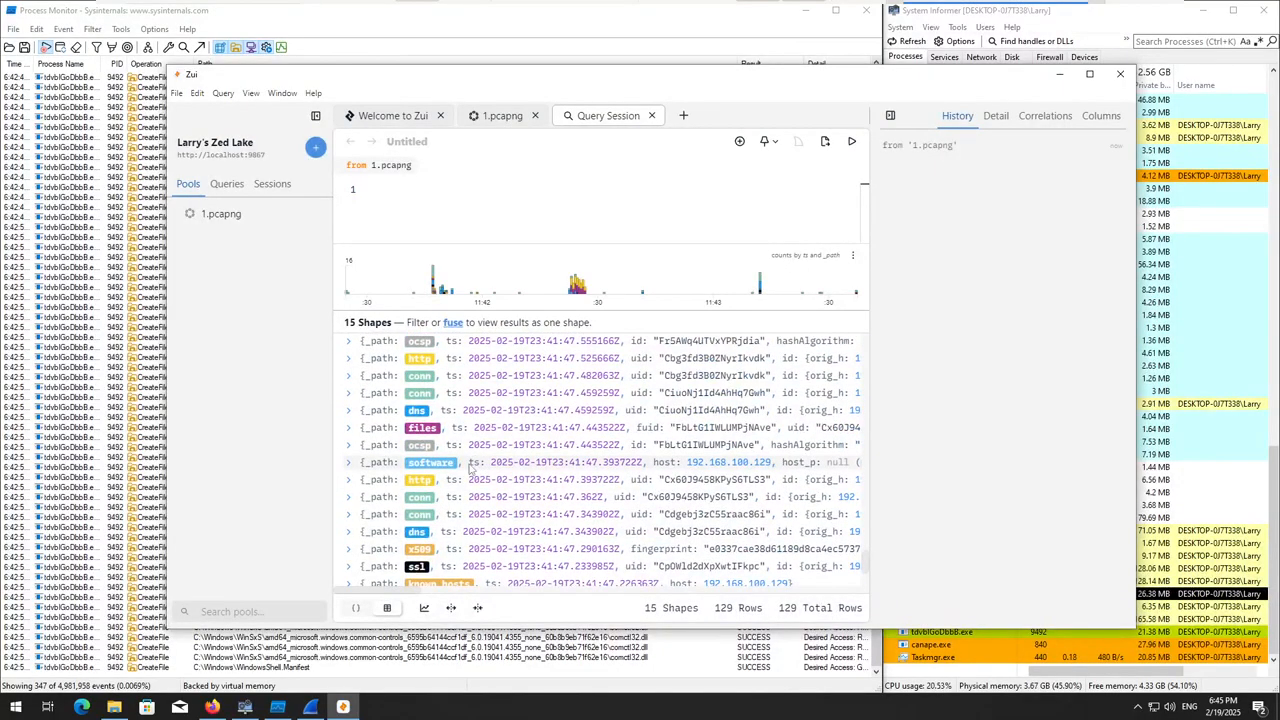
scroll(470, 465, up, 5)
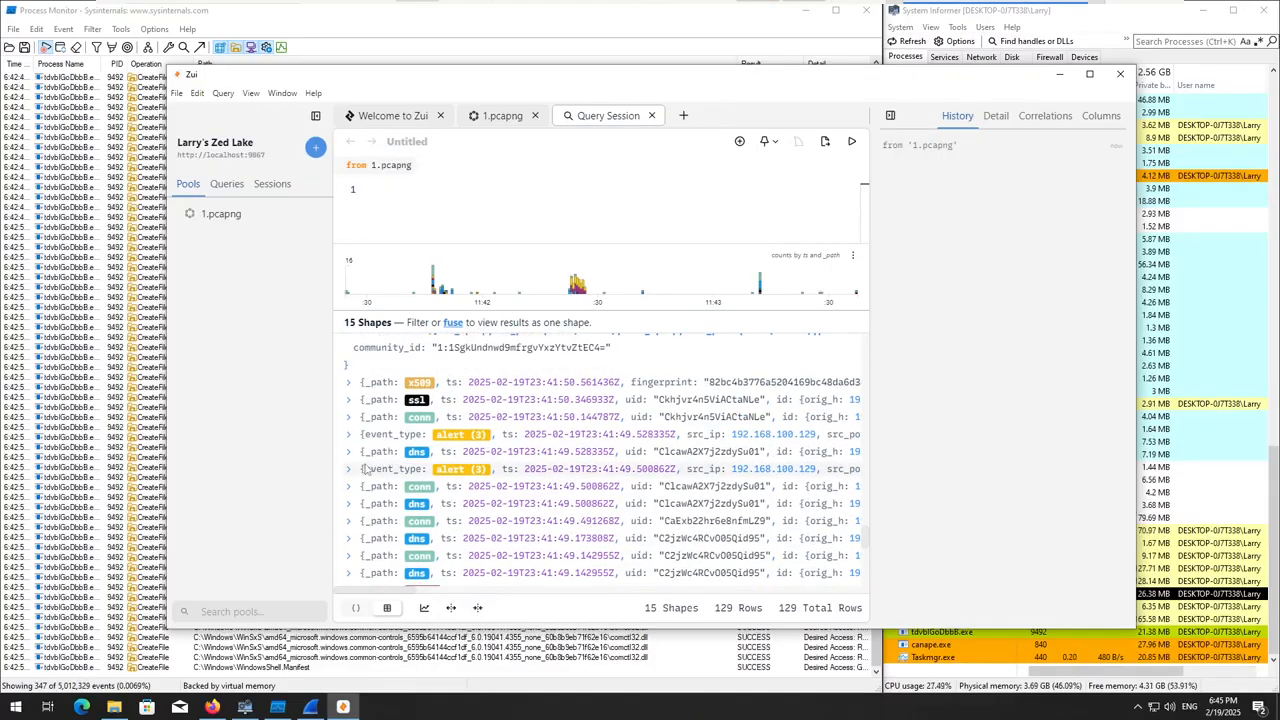
click(348, 470)
scroll(379, 485, down, 1)
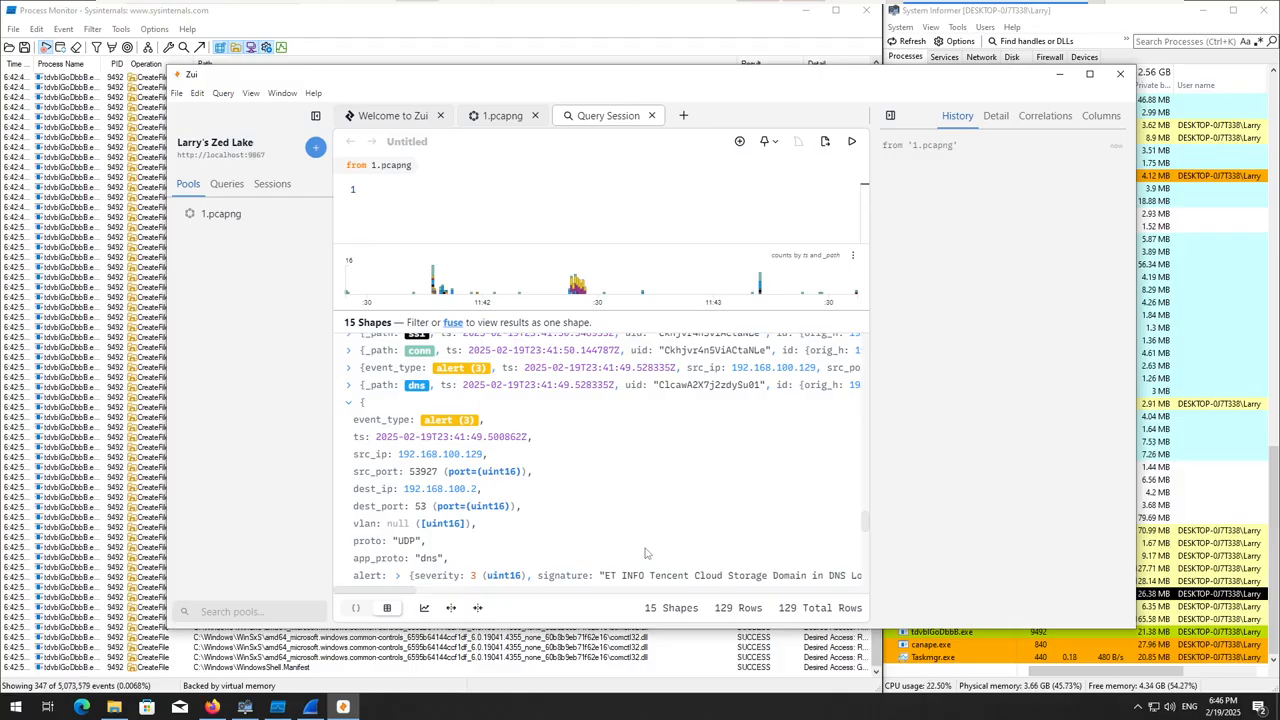
click(350, 369)
scroll(468, 452, down, 5)
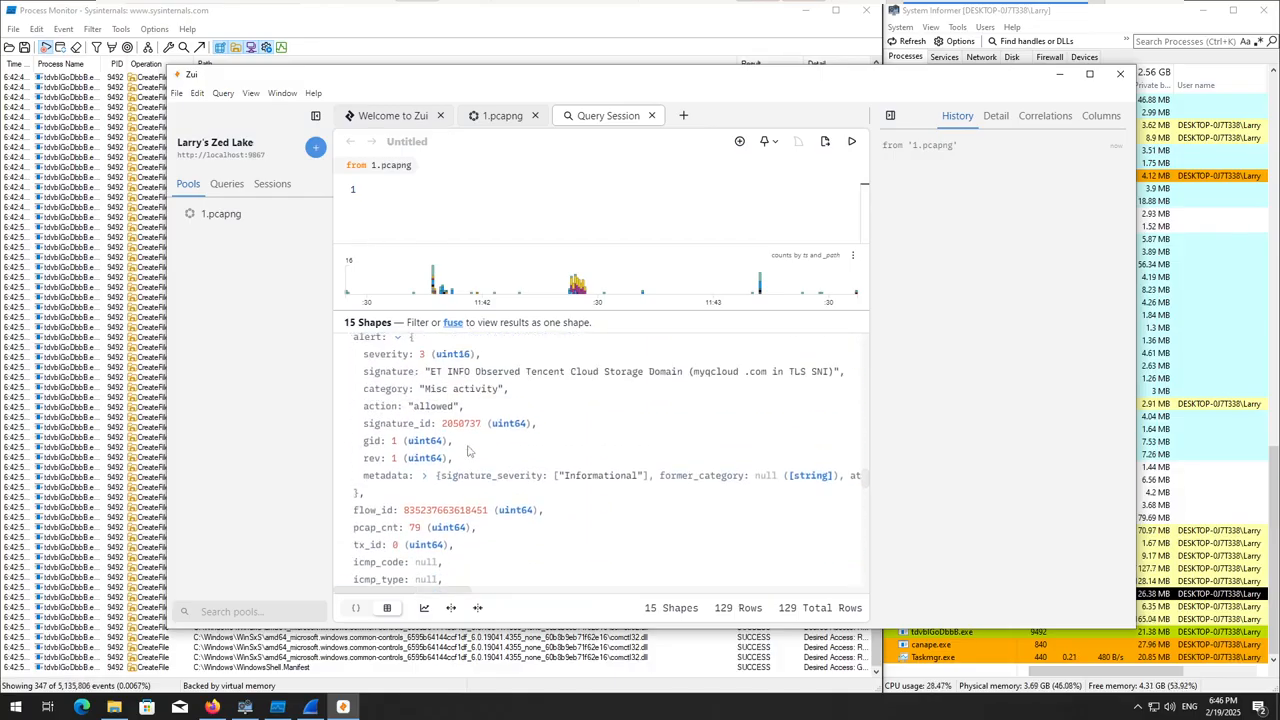
scroll(468, 452, up, 10)
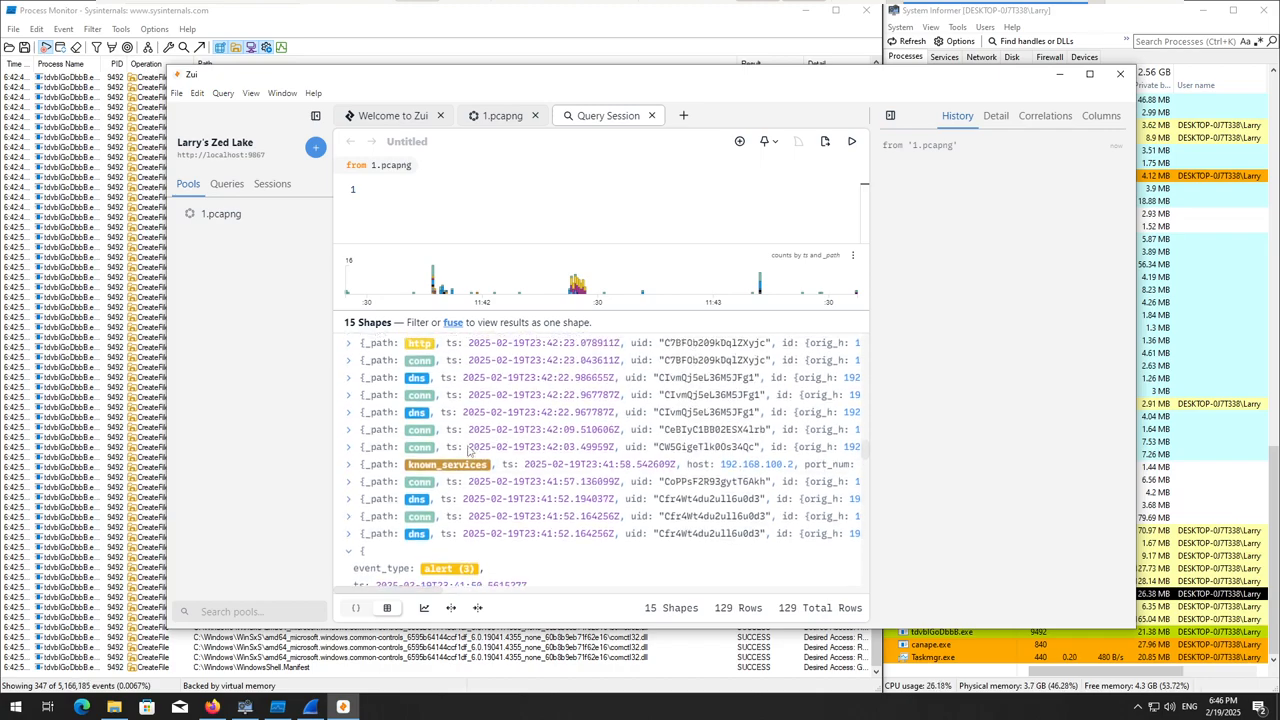
scroll(468, 452, up, 6)
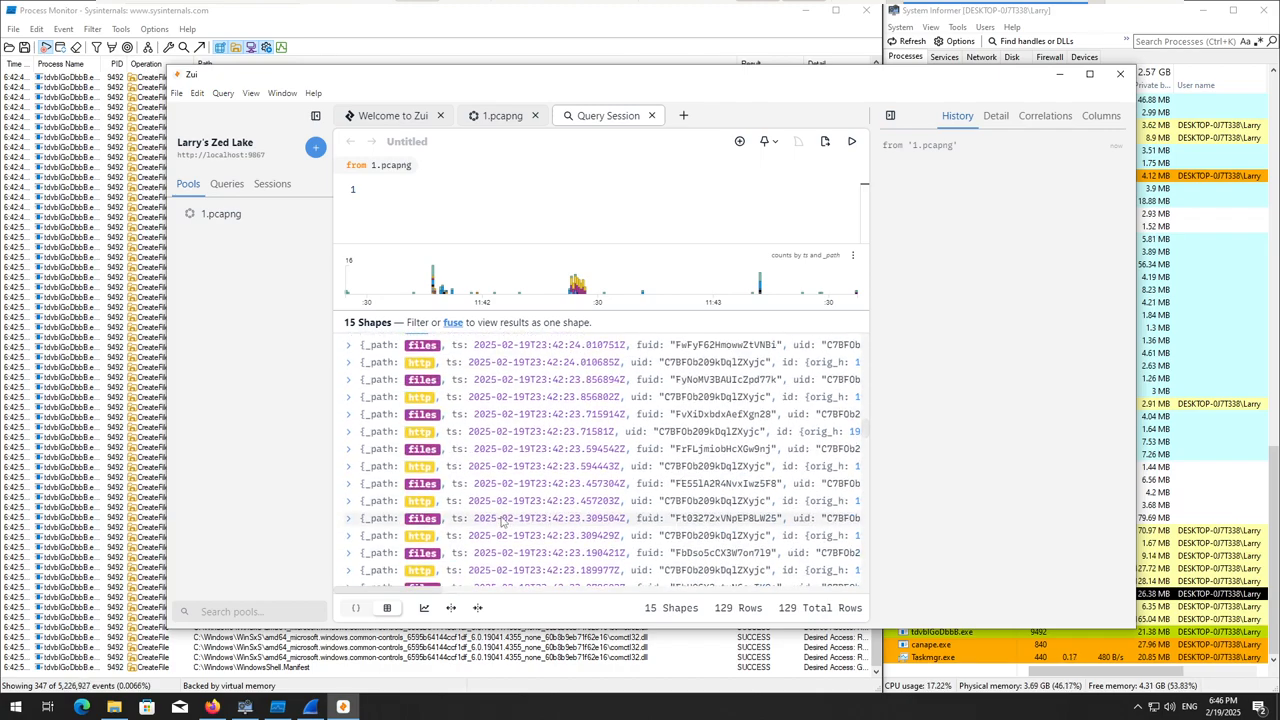
scroll(502, 518, down, 10)
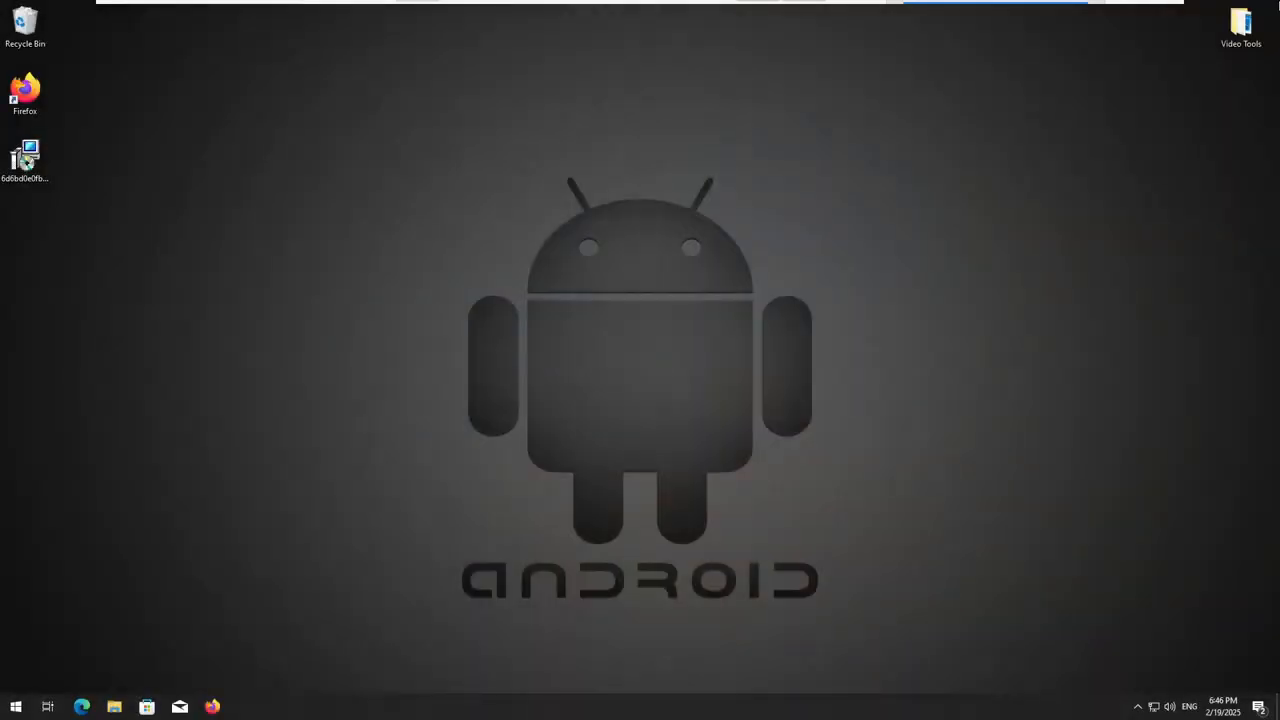
- Launch Process Monitor, System Informer and Wireshark from the Video Tools folder, and allow Process Monitor to make changes to the device
double_click(1241, 28)
click(535, 346)
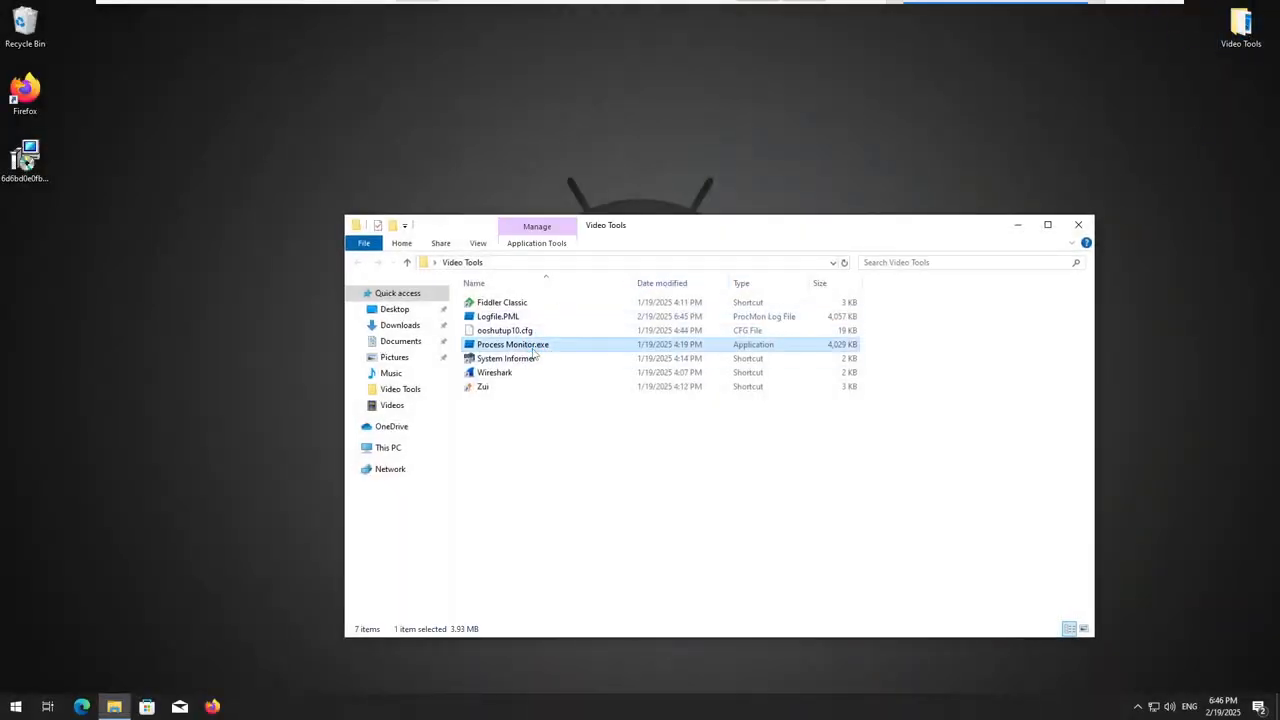
double_click(488, 388)
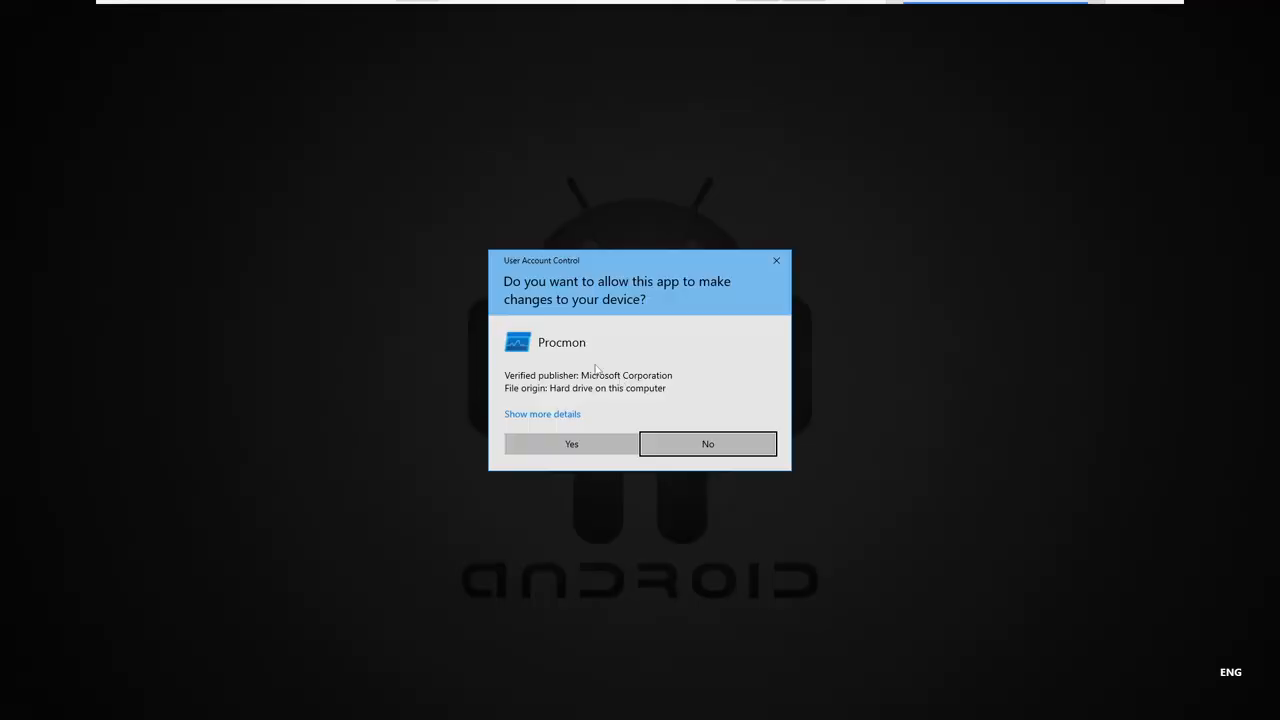
click(571, 444)
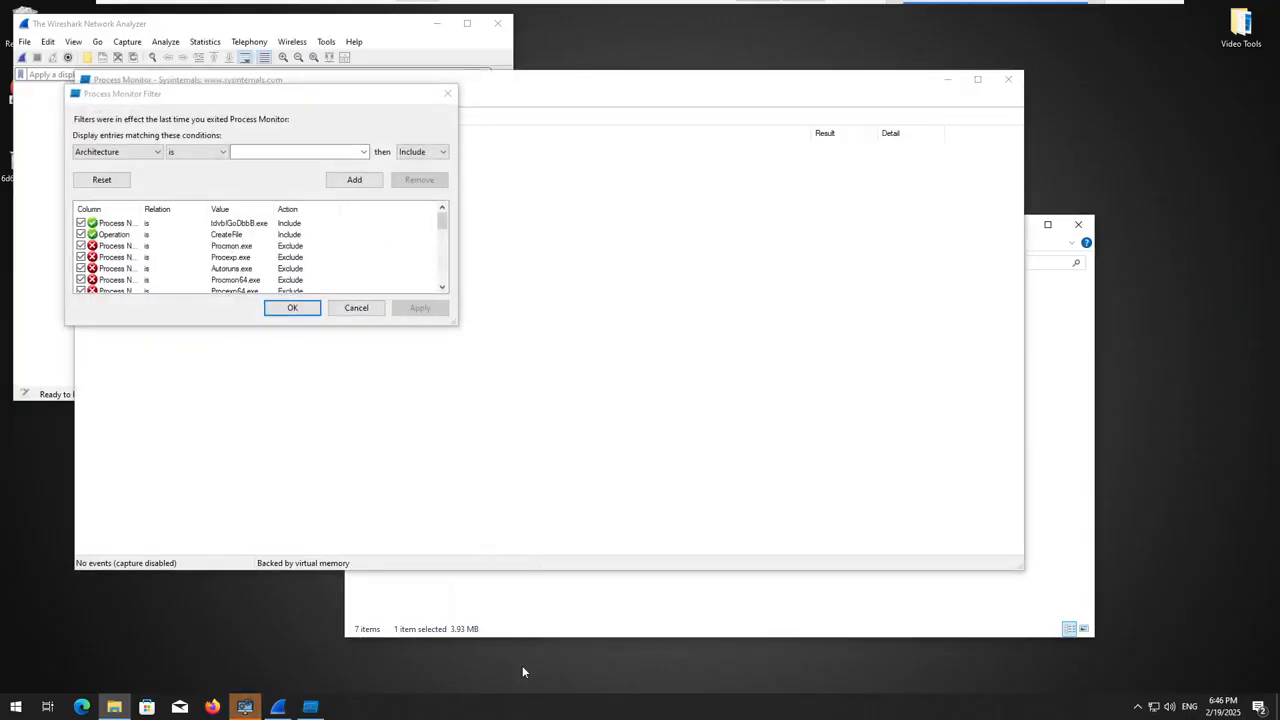
- Arrange System Informer and Wireshark side by side, then start a Wireshark capture on the Ethernet interface and minimize Wireshark
click(284, 706)
click(245, 706)
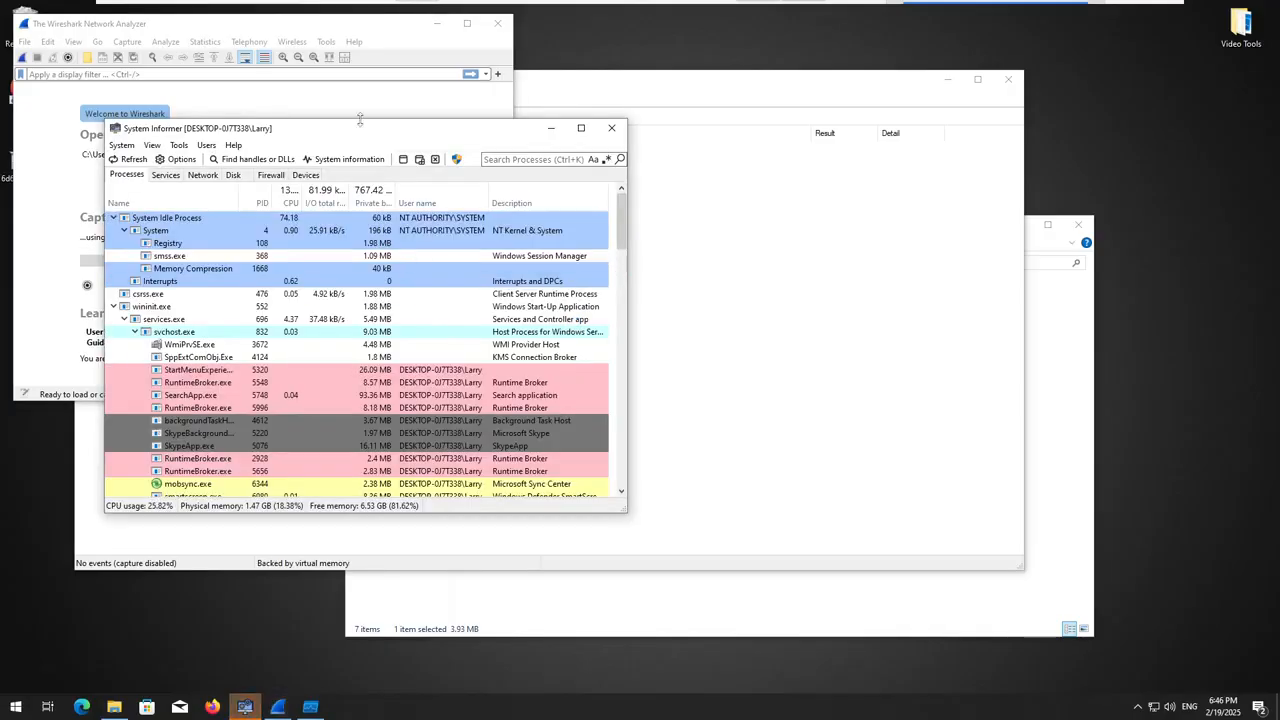
key(super+Right)
click(354, 291)
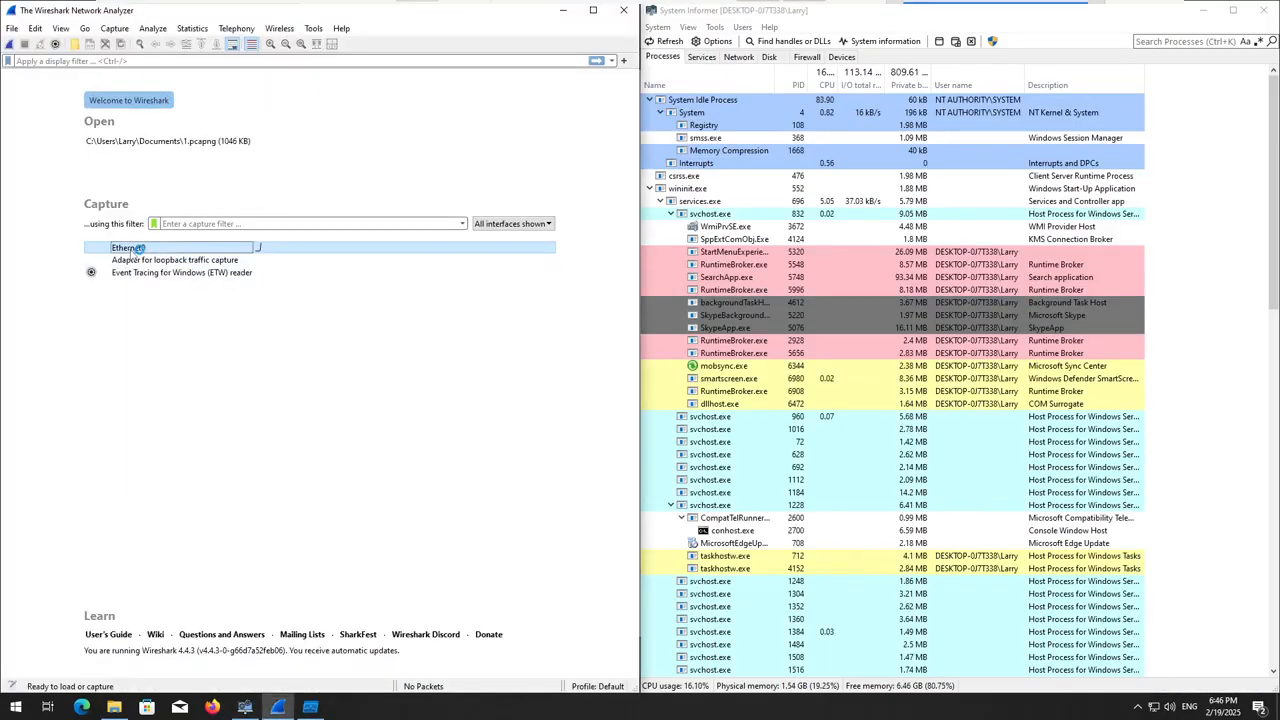
double_click(135, 249)
click(563, 11)
- Examine System Informer's process tree for the sample's processes, including tdvblGoDbbB.exe and the svchost.exe entries
scroll(826, 498, down, 15)
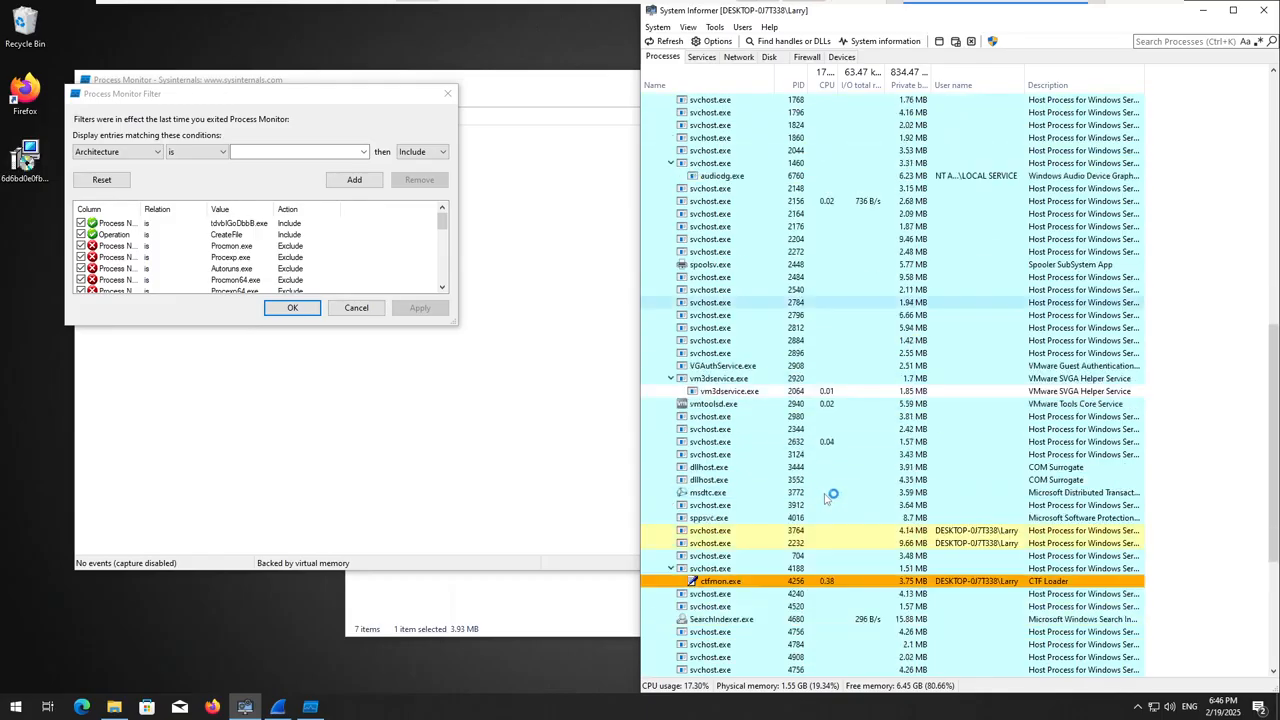
scroll(826, 498, down, 7)
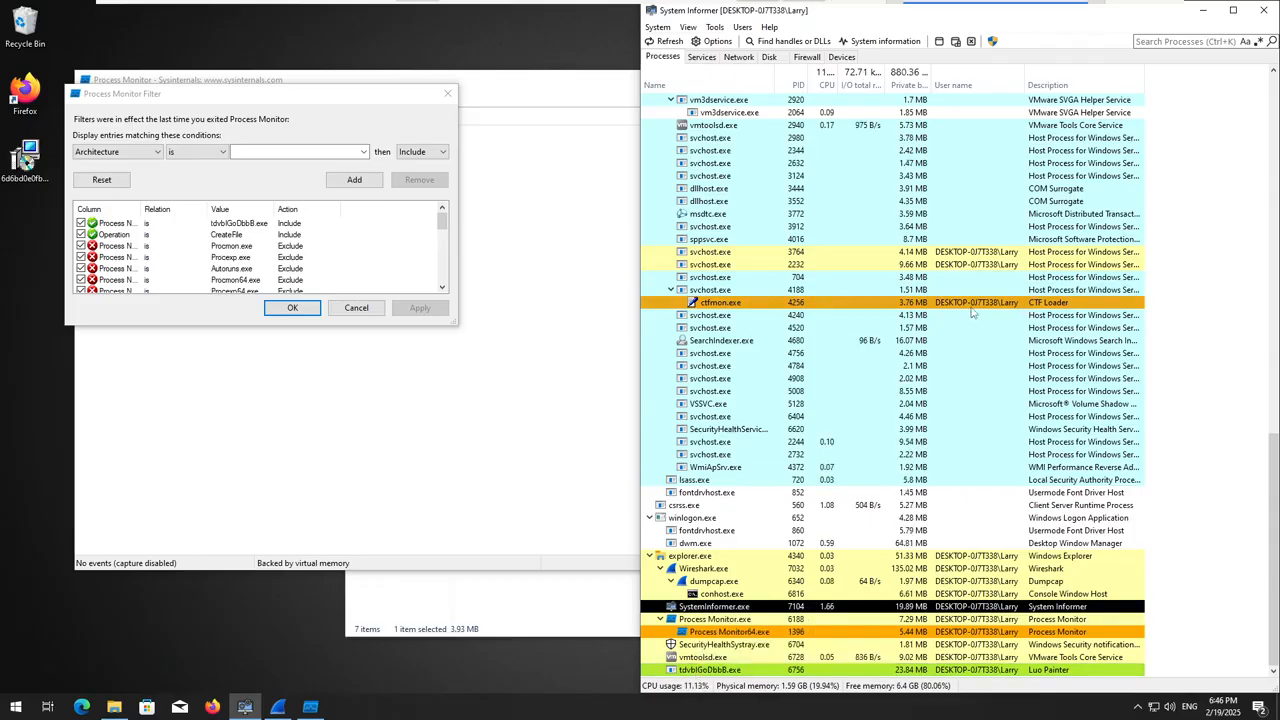
scroll(972, 313, up, 10)
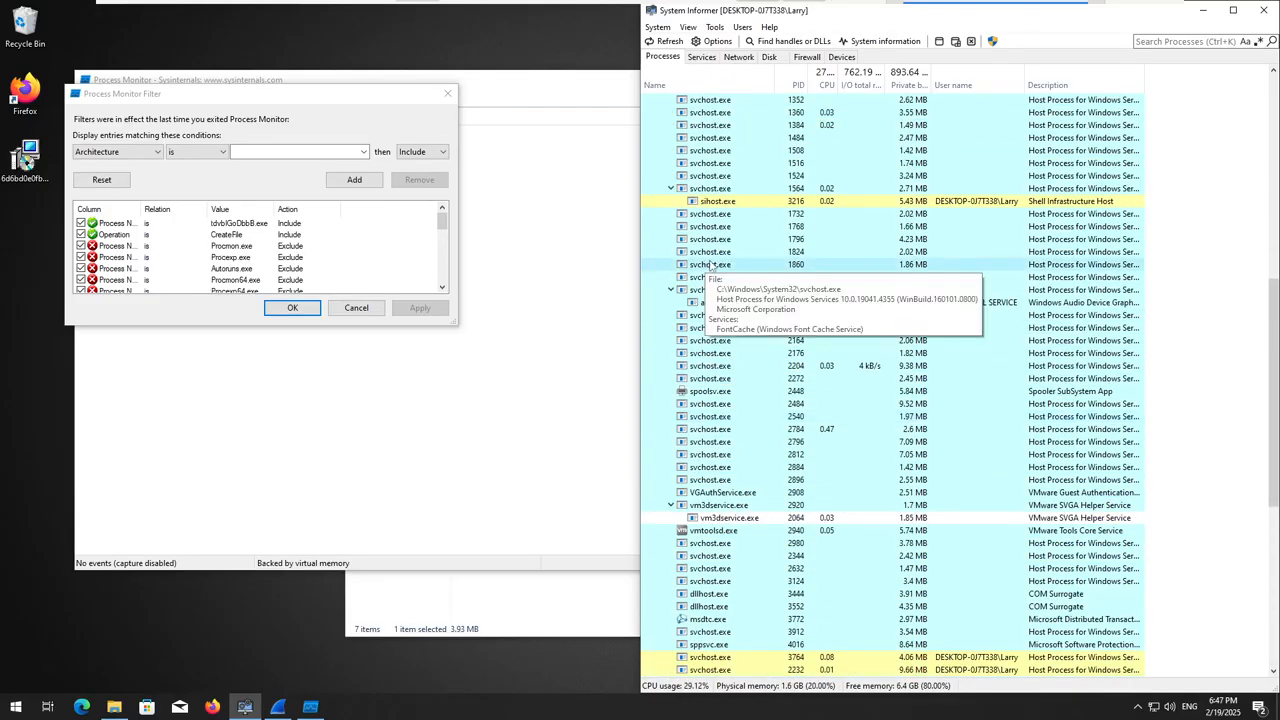
scroll(712, 268, up, 5)
scroll(873, 307, down, 2)
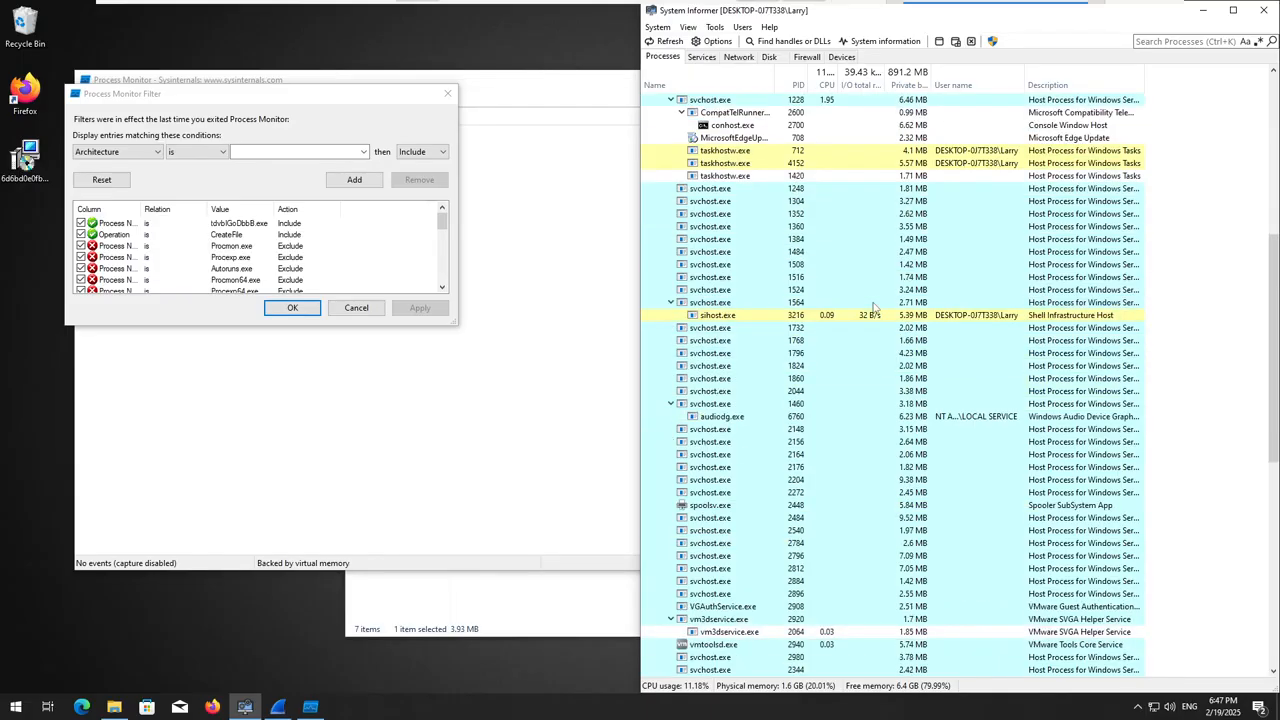
scroll(873, 307, down, 13)
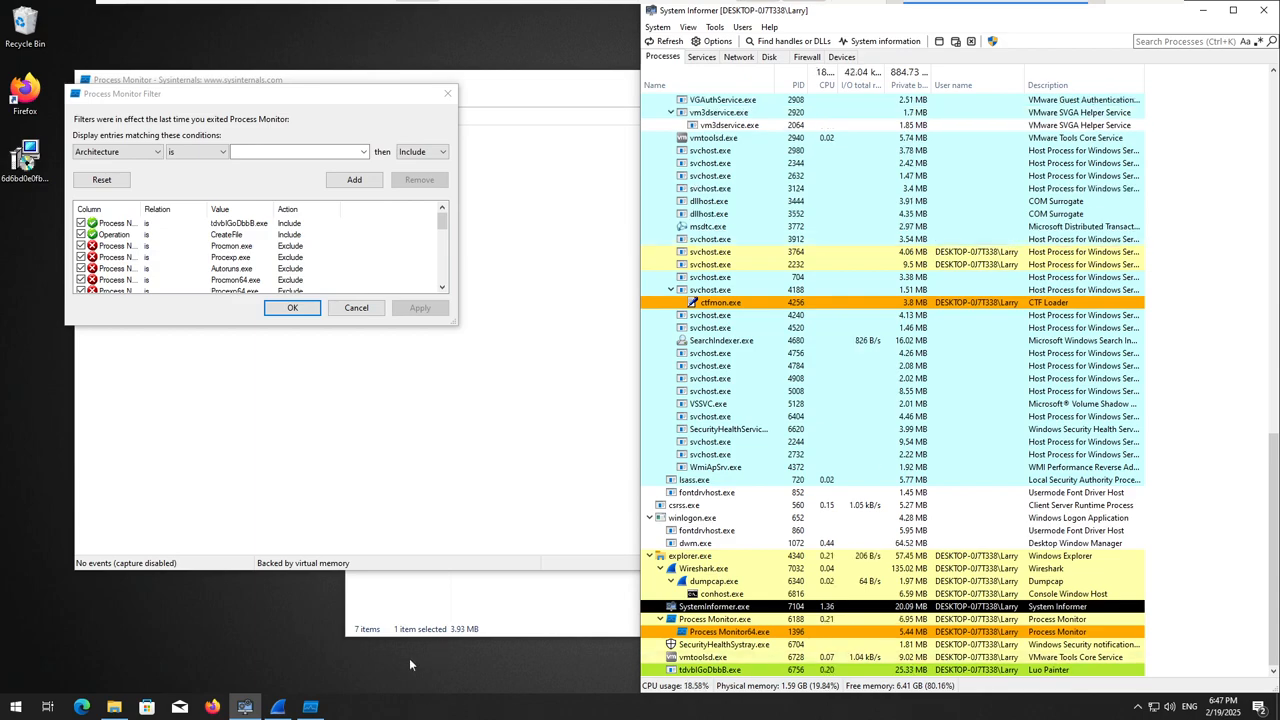
- Bring Process Monitor forward and start capturing with its saved filter
click(400, 610)
click(250, 450)
drag(280, 93, 634, 172)
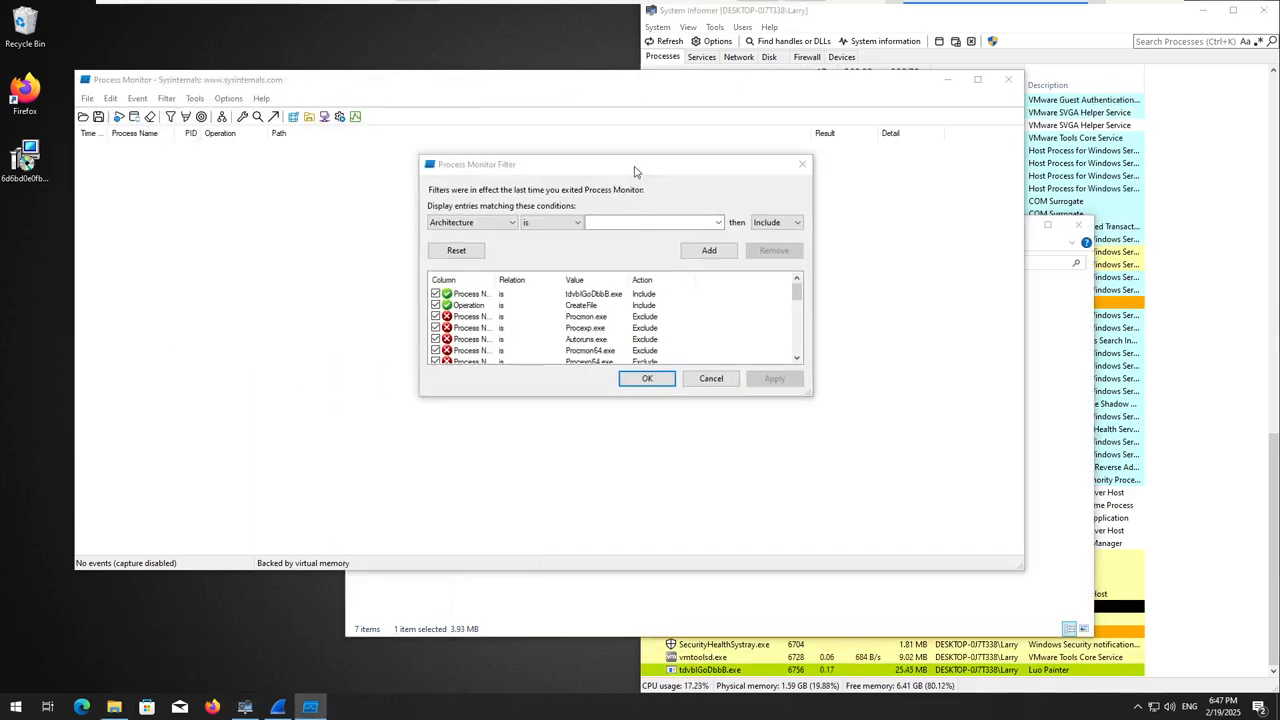
key(Return)
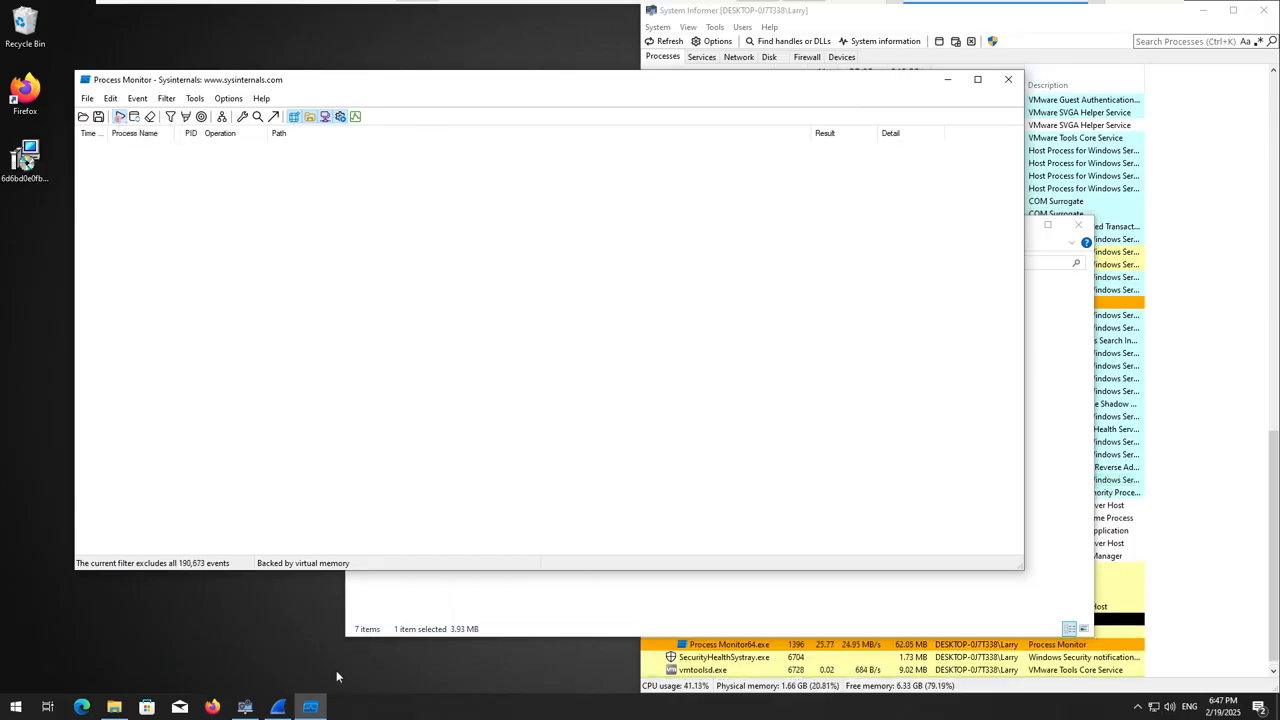
- Relaunch Process Monitor and allow it to make changes to the device
click(311, 707)
drag(332, 671, 331, 664)
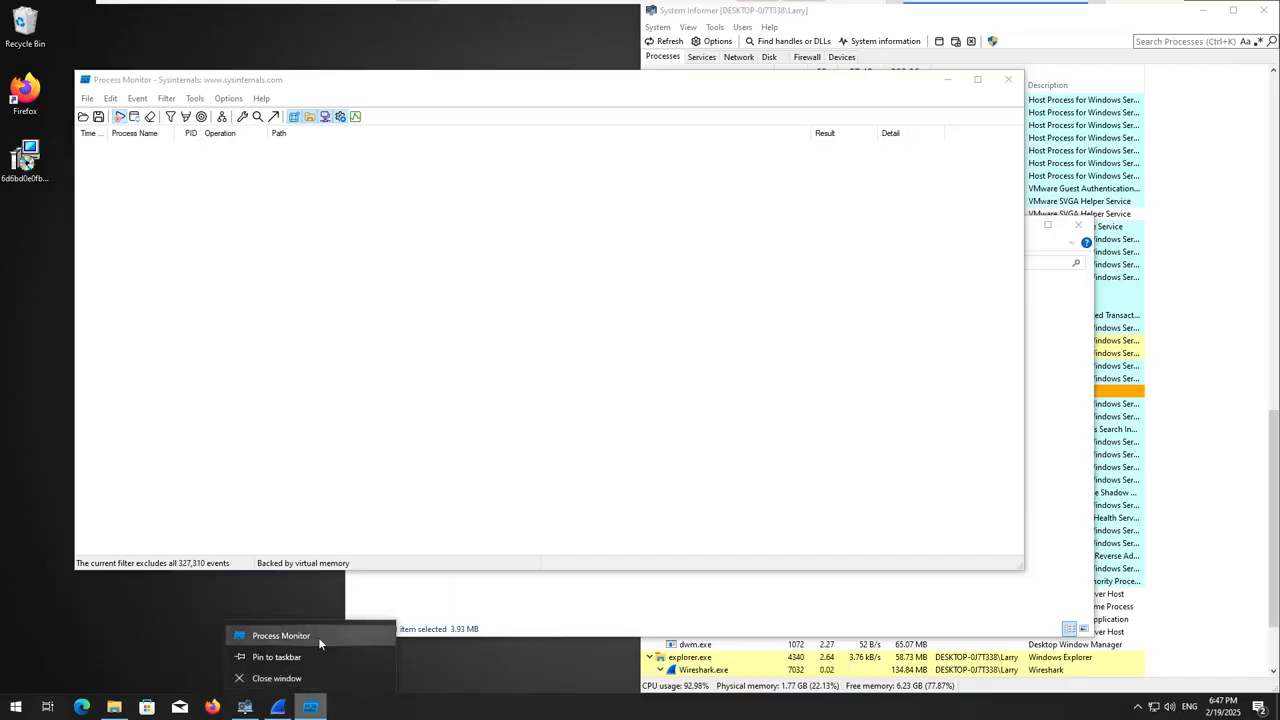
click(320, 638)
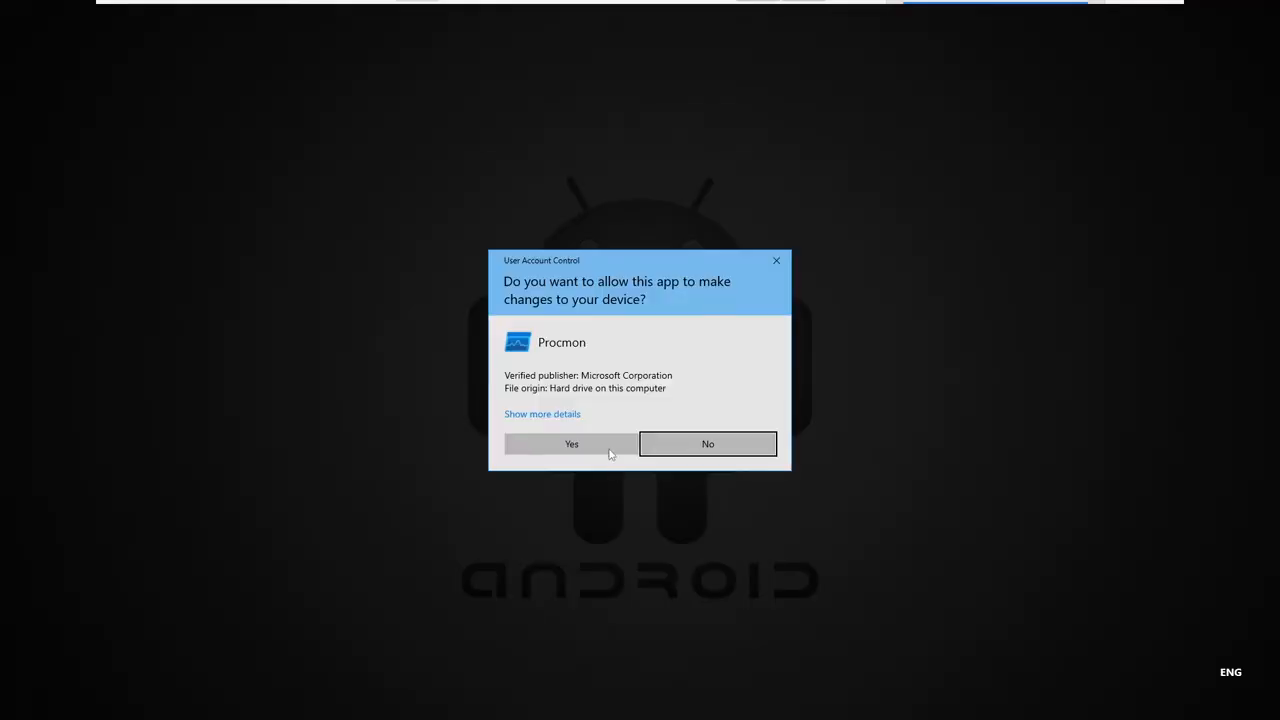
click(610, 448)
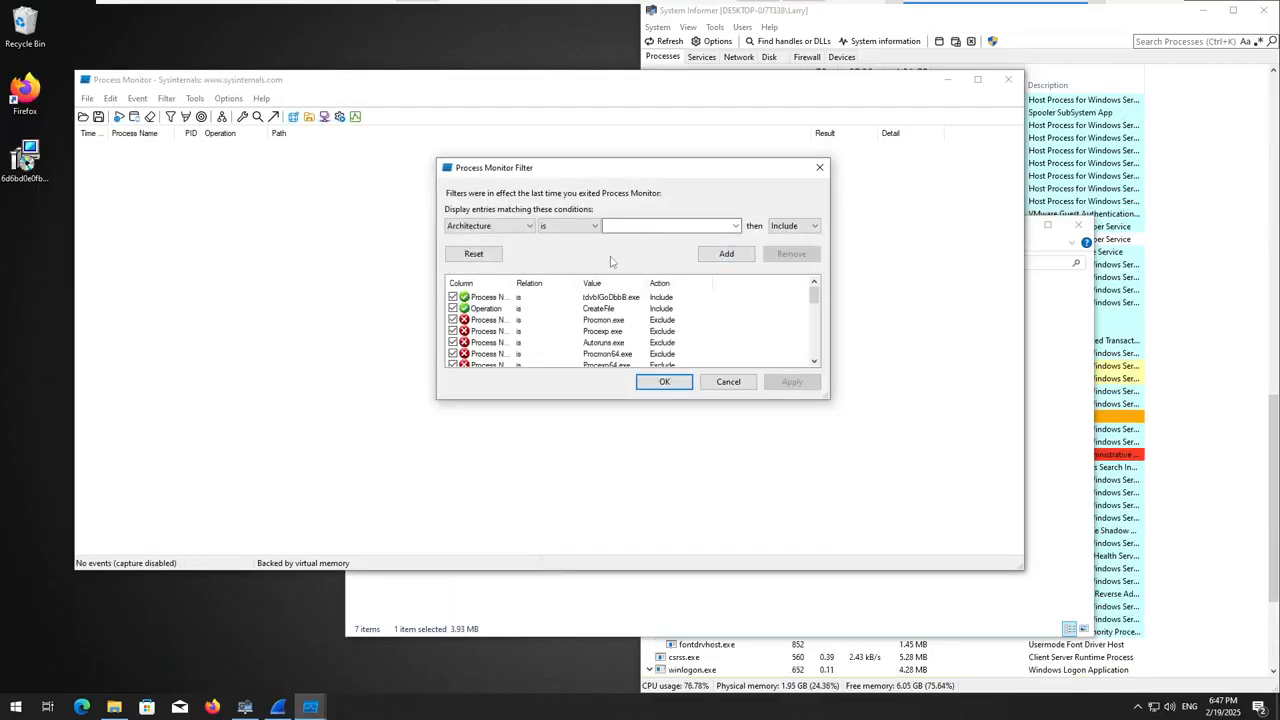
- Replace the tdvblGoDbbB.exe filter rule with one including Process Name is canape.exe, and apply the filter
click(610, 297)
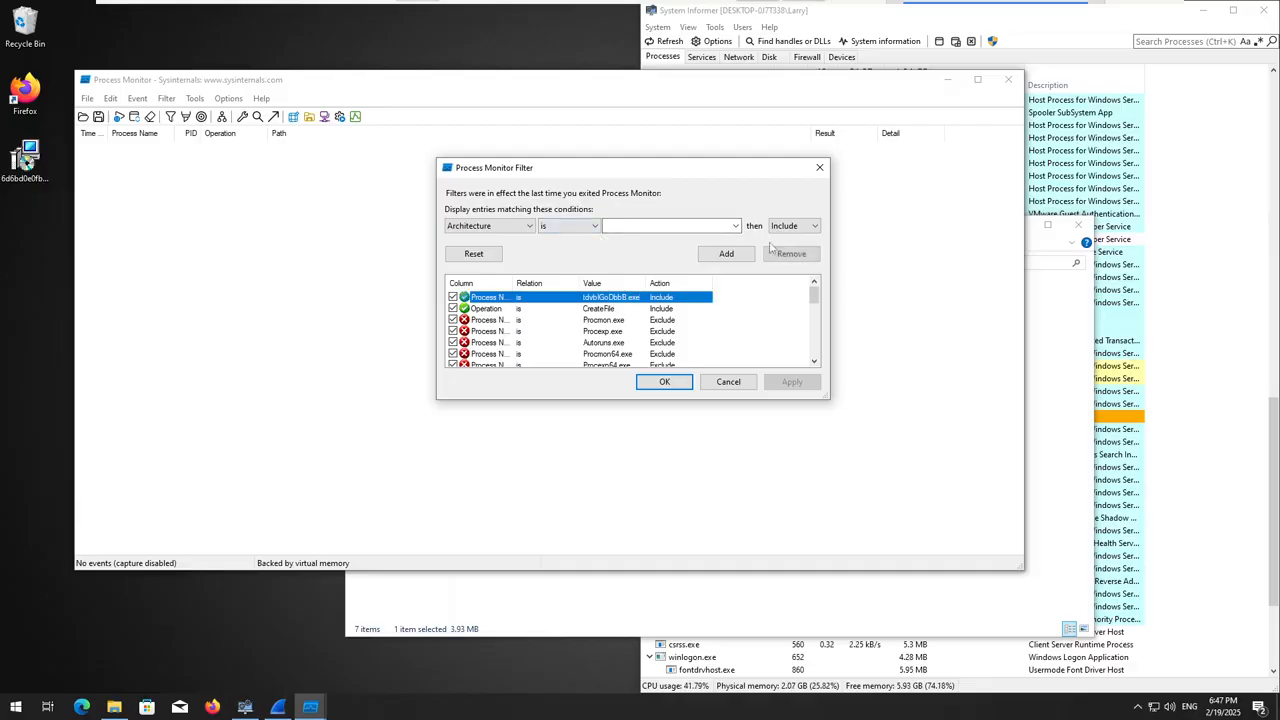
click(791, 253)
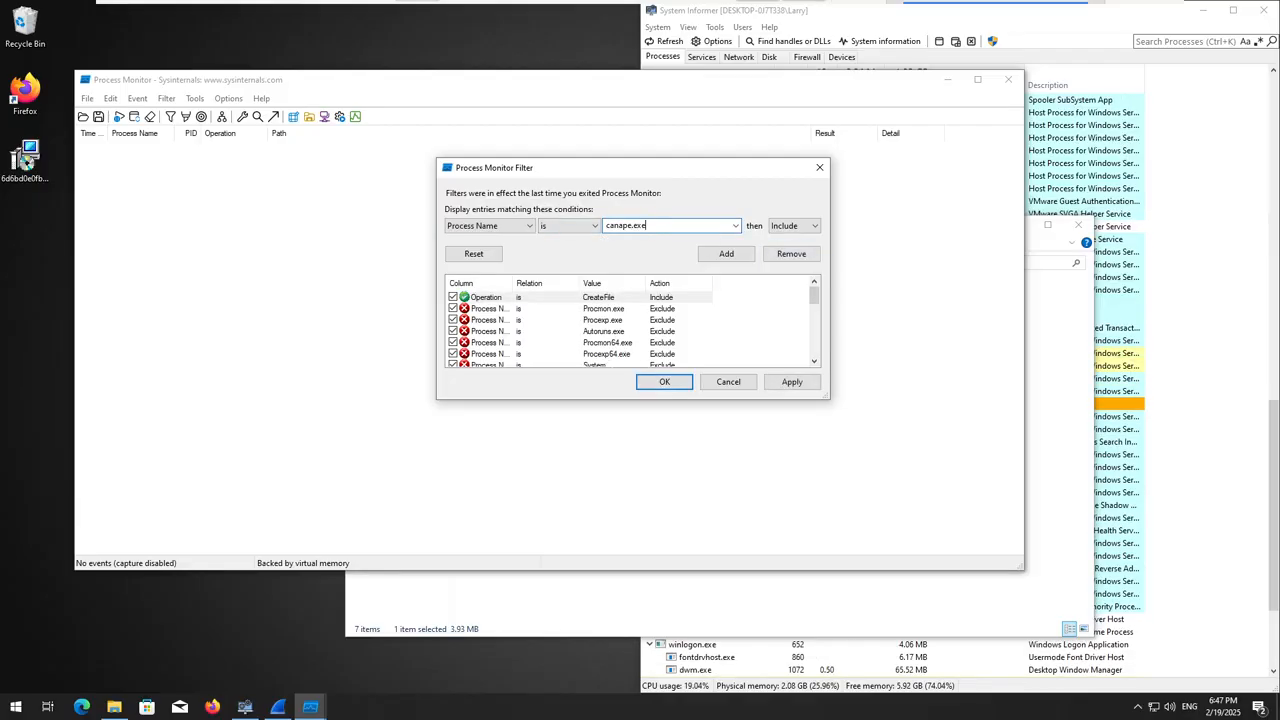
click(726, 253)
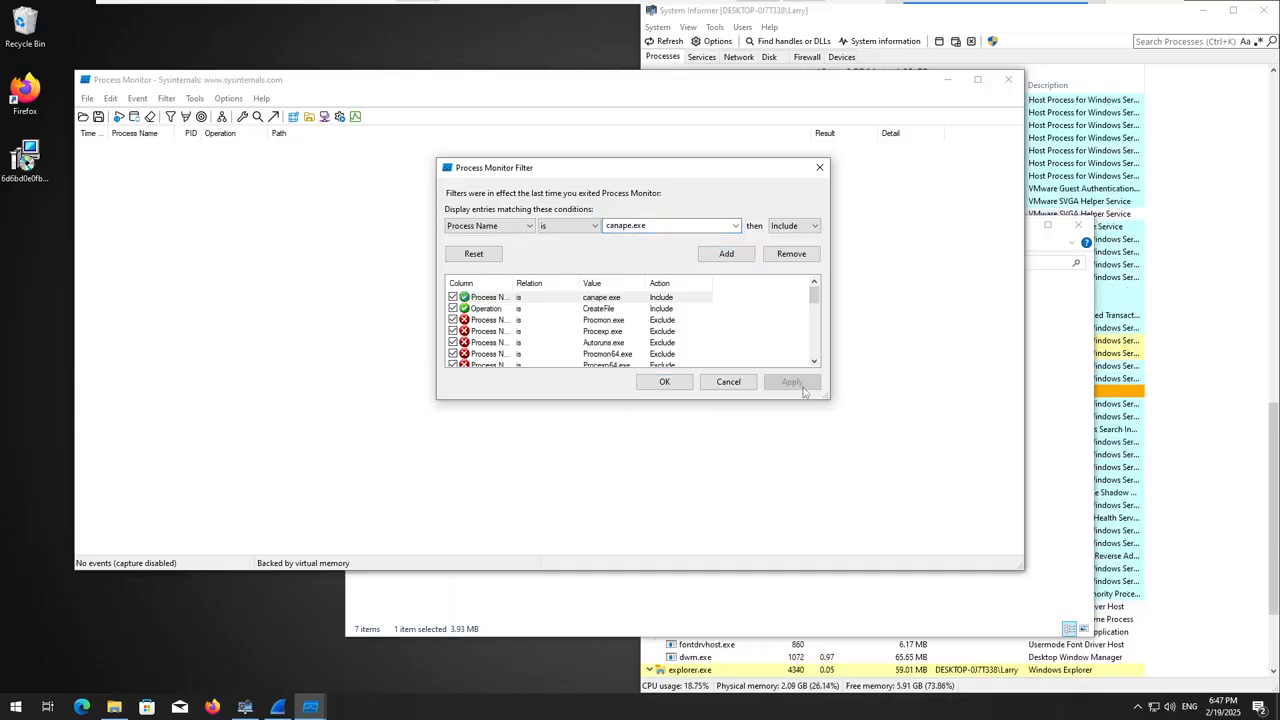
click(820, 169)
key(Return)
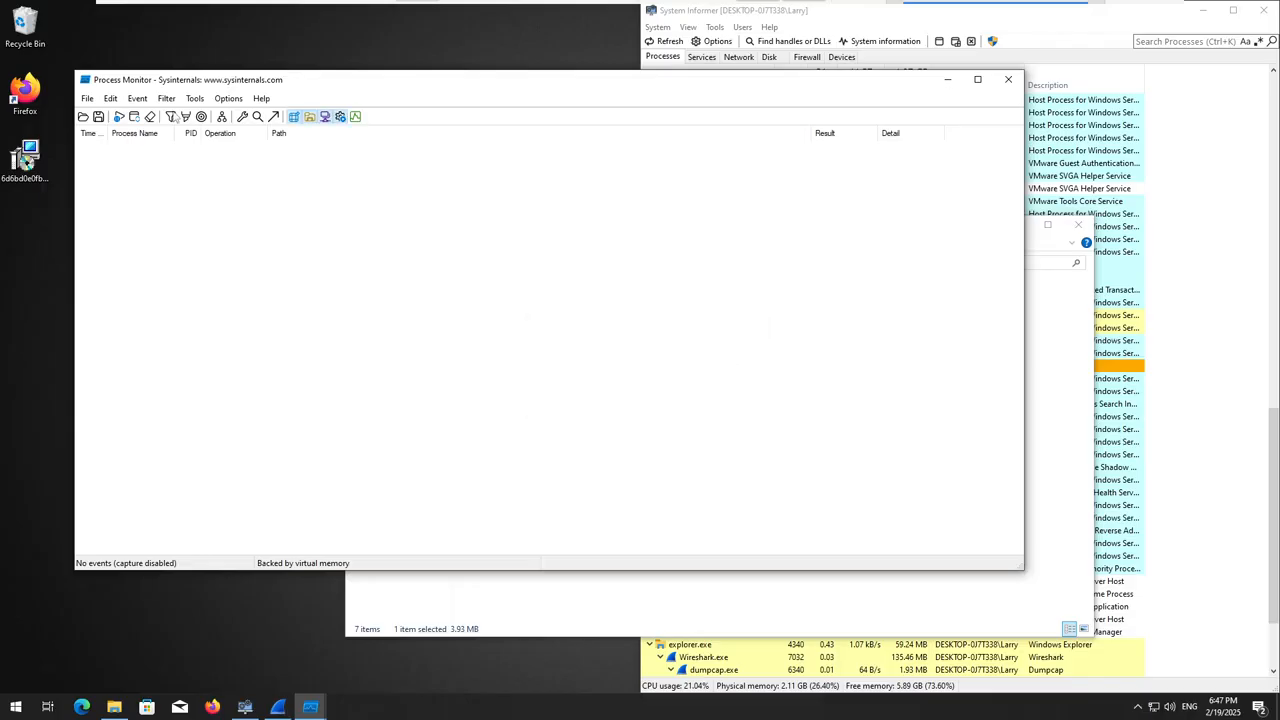
- Look for a saved Procmon log in the Documents, Pictures, Desktop and Downloads folders, and cancel the opening
click(87, 98)
click(112, 114)
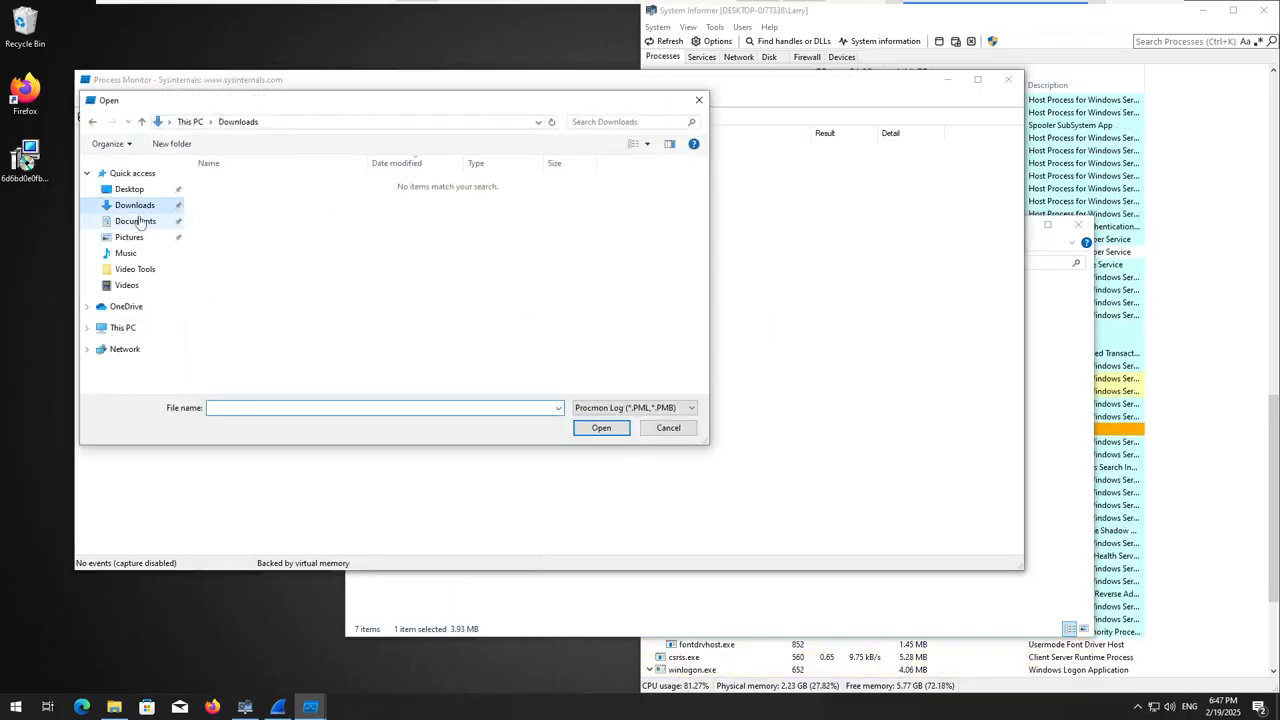
click(133, 224)
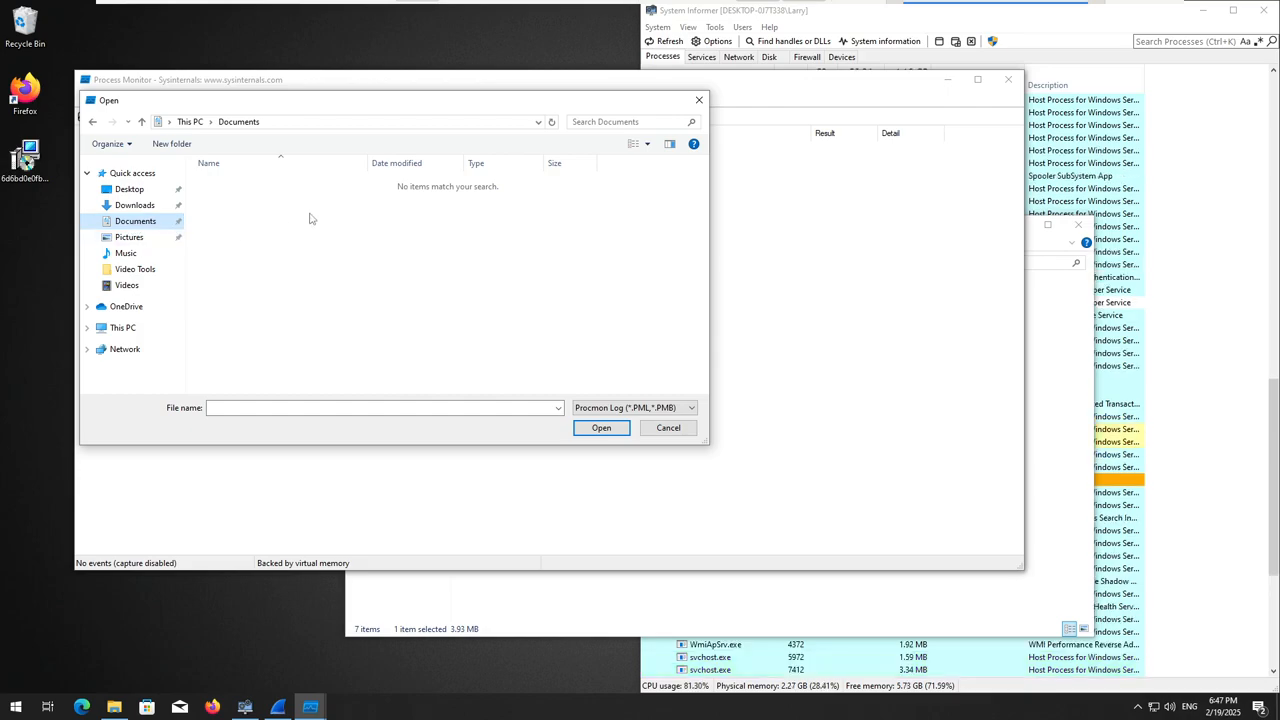
click(131, 239)
click(140, 222)
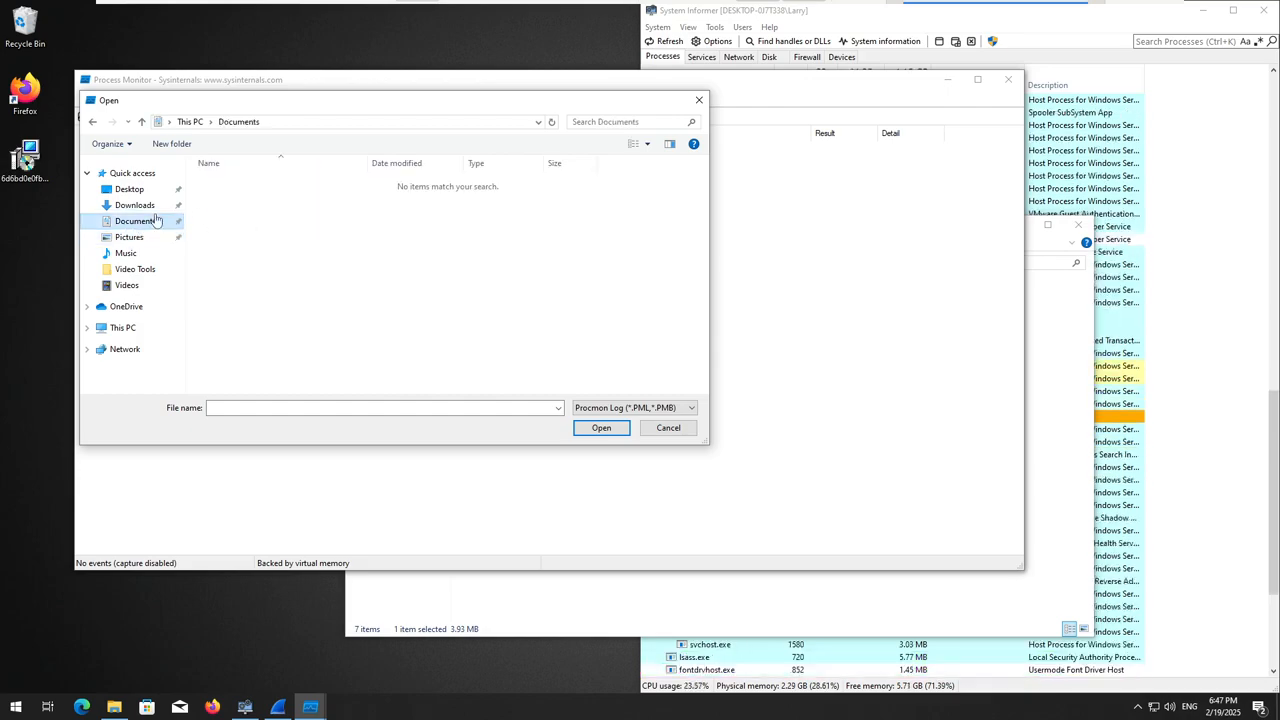
click(140, 190)
click(135, 205)
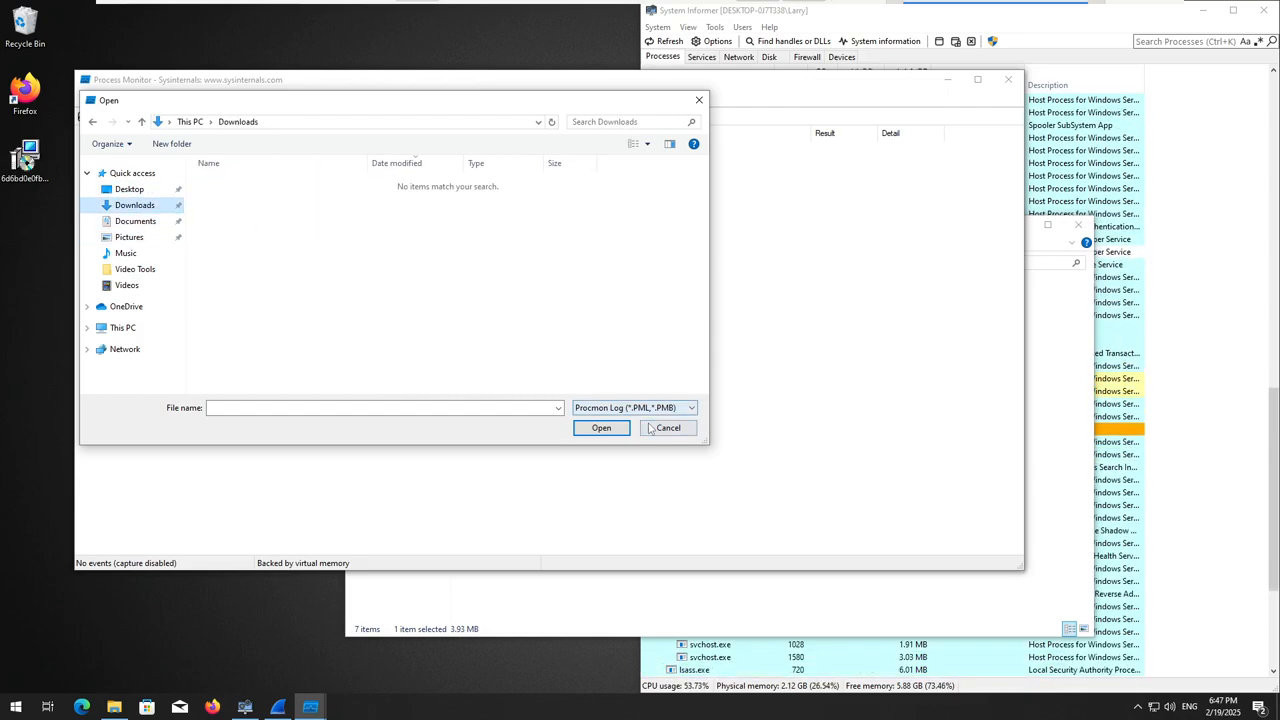
click(650, 428)
- Check the default path for saving the captured events, without saving anything
click(88, 97)
click(118, 126)
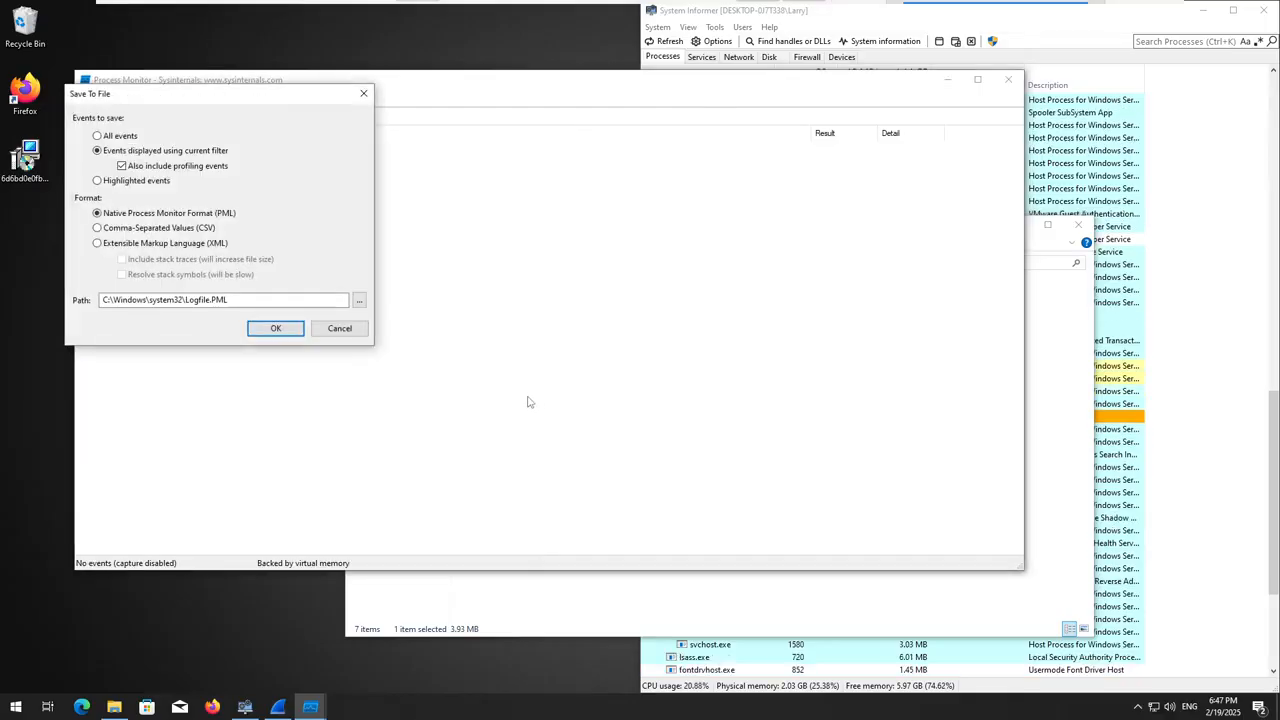
click(339, 328)
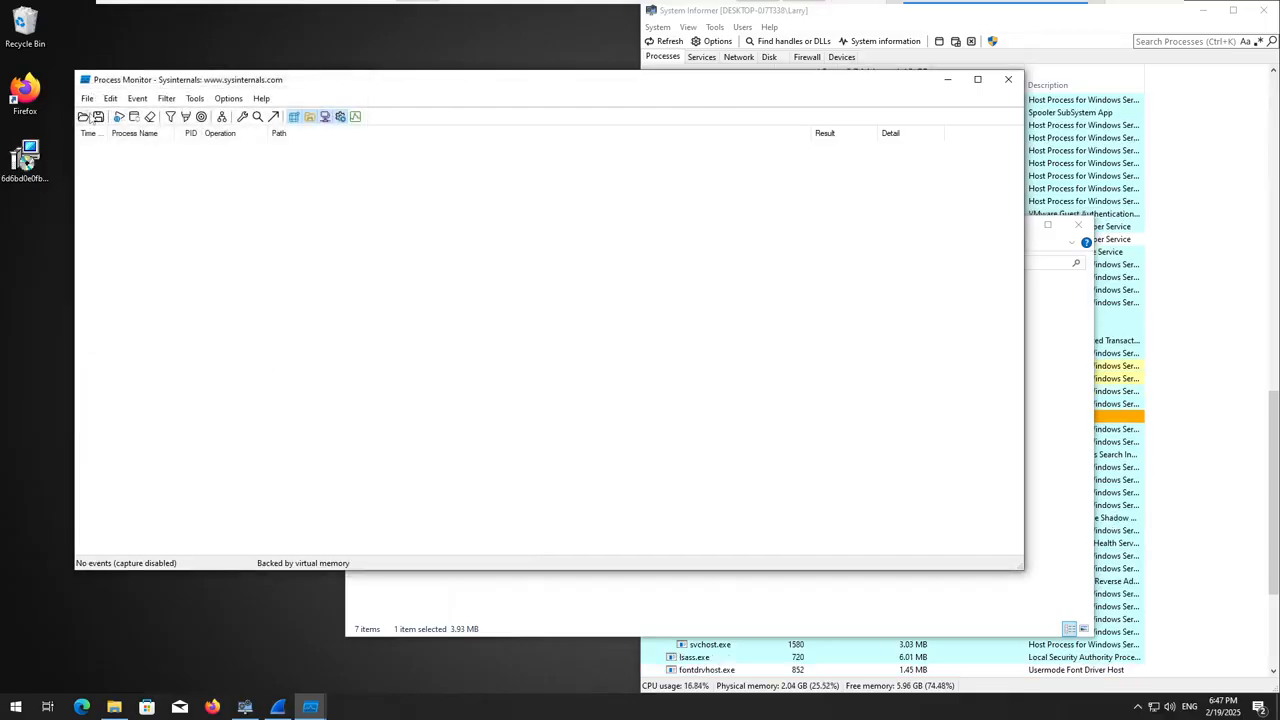
- Browse for a Procmon log to open, checking the Desktop and going into C:\Windows\System32
click(88, 97)
click(100, 111)
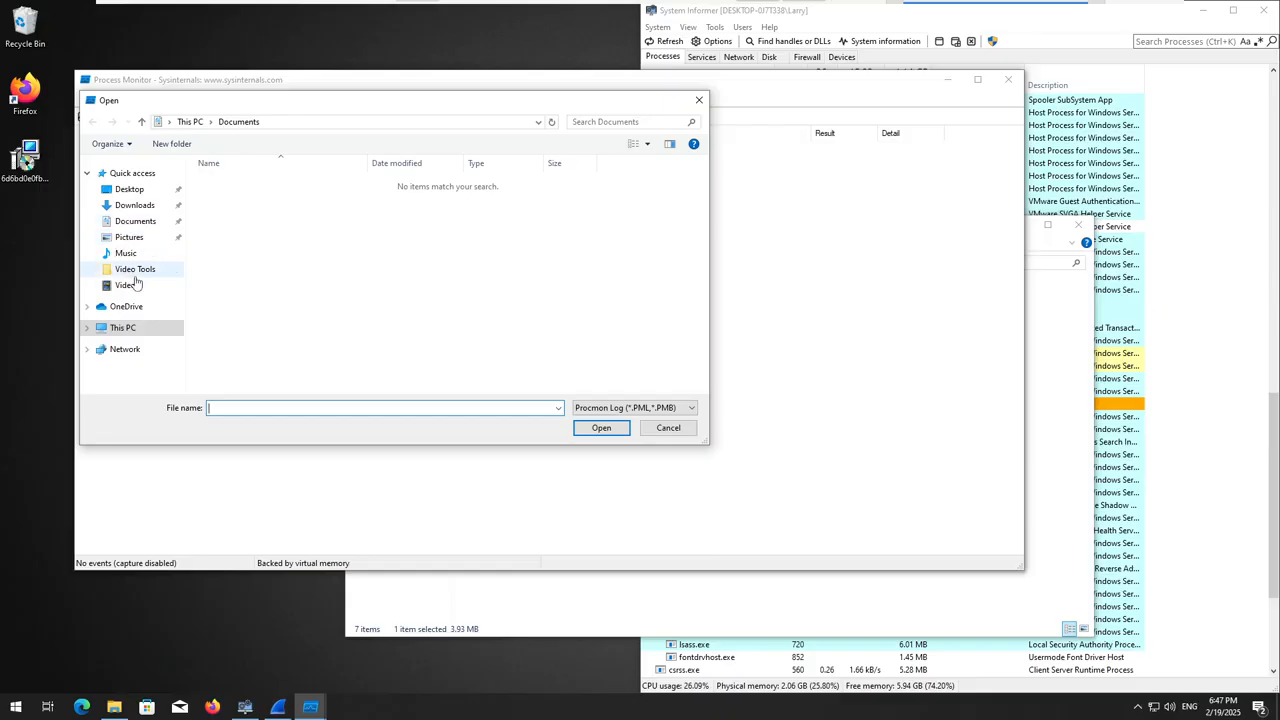
click(129, 190)
click(122, 327)
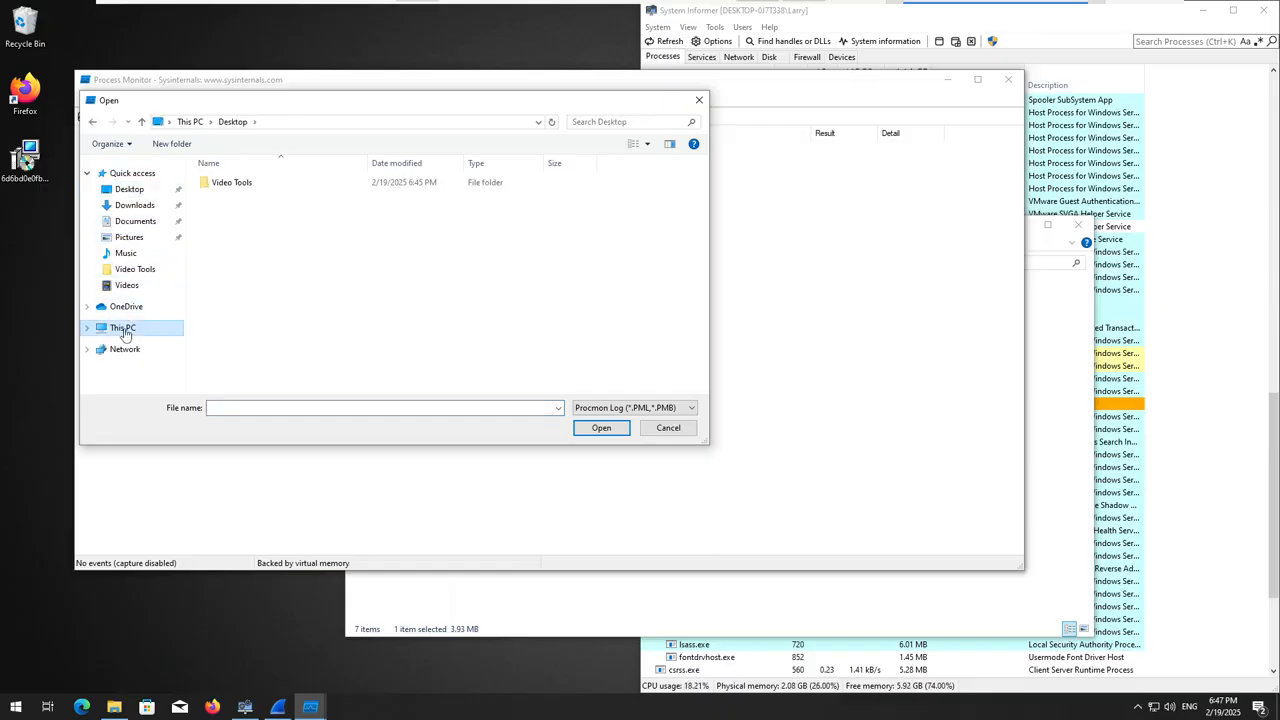
double_click(285, 331)
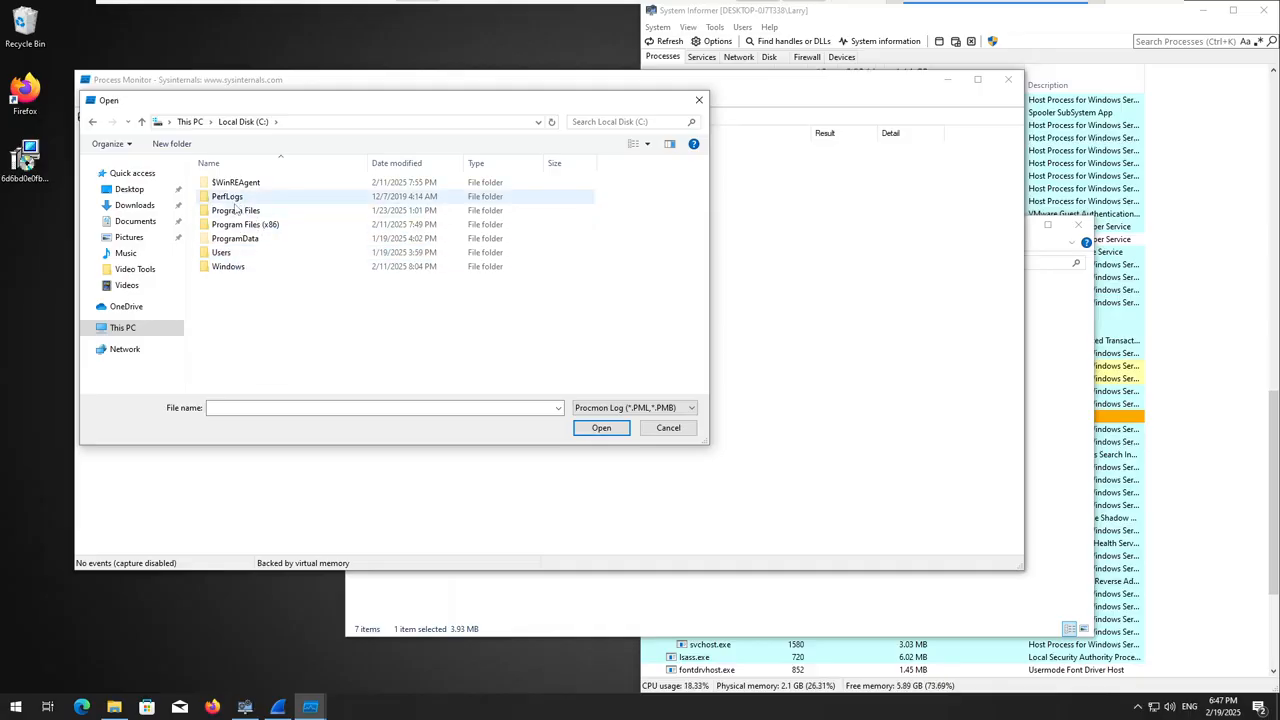
double_click(232, 266)
scroll(266, 289, down, 9)
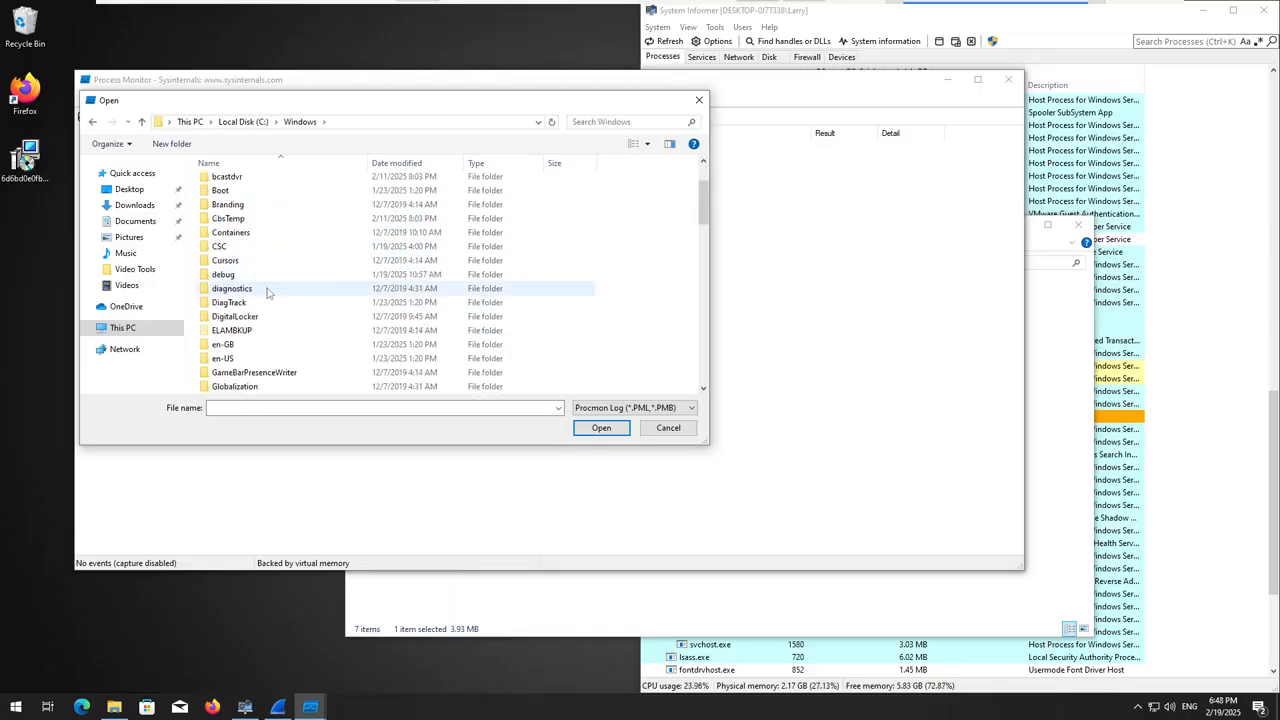
scroll(266, 289, down, 9)
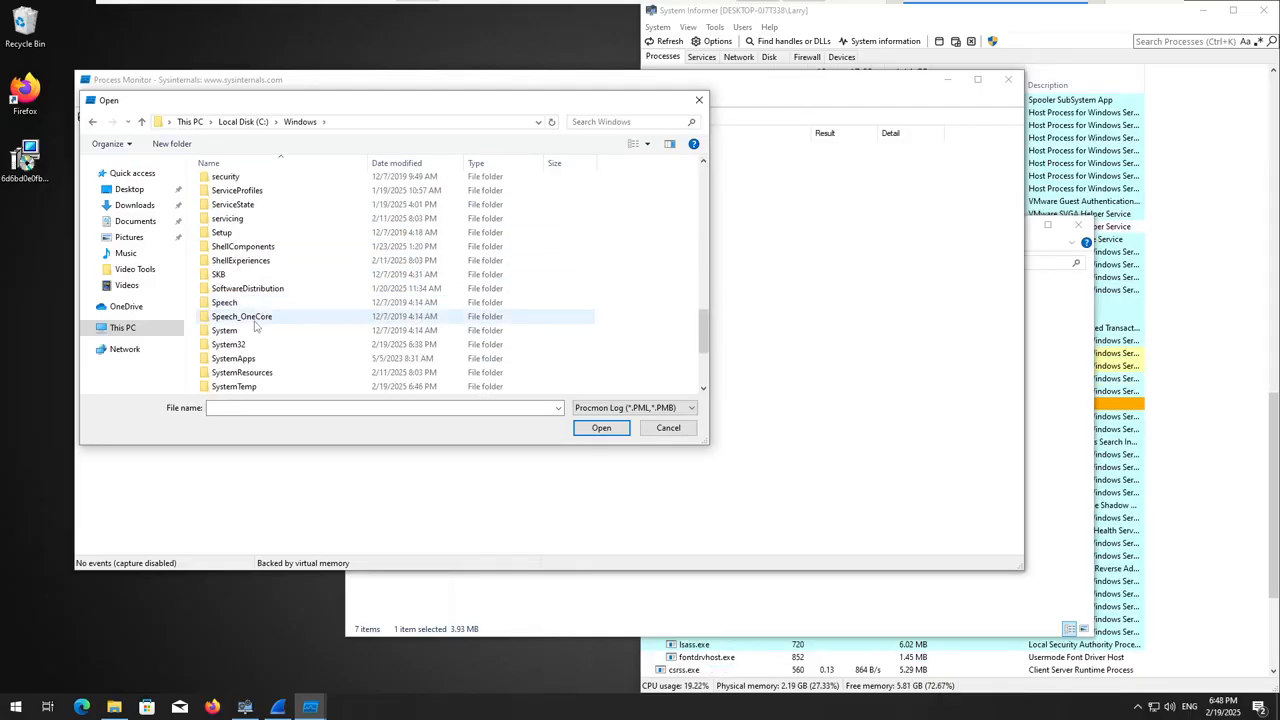
double_click(241, 346)
- Search the System32 folder's contents for the Procmon log file and leave without opening anything
scroll(265, 330, down, 15)
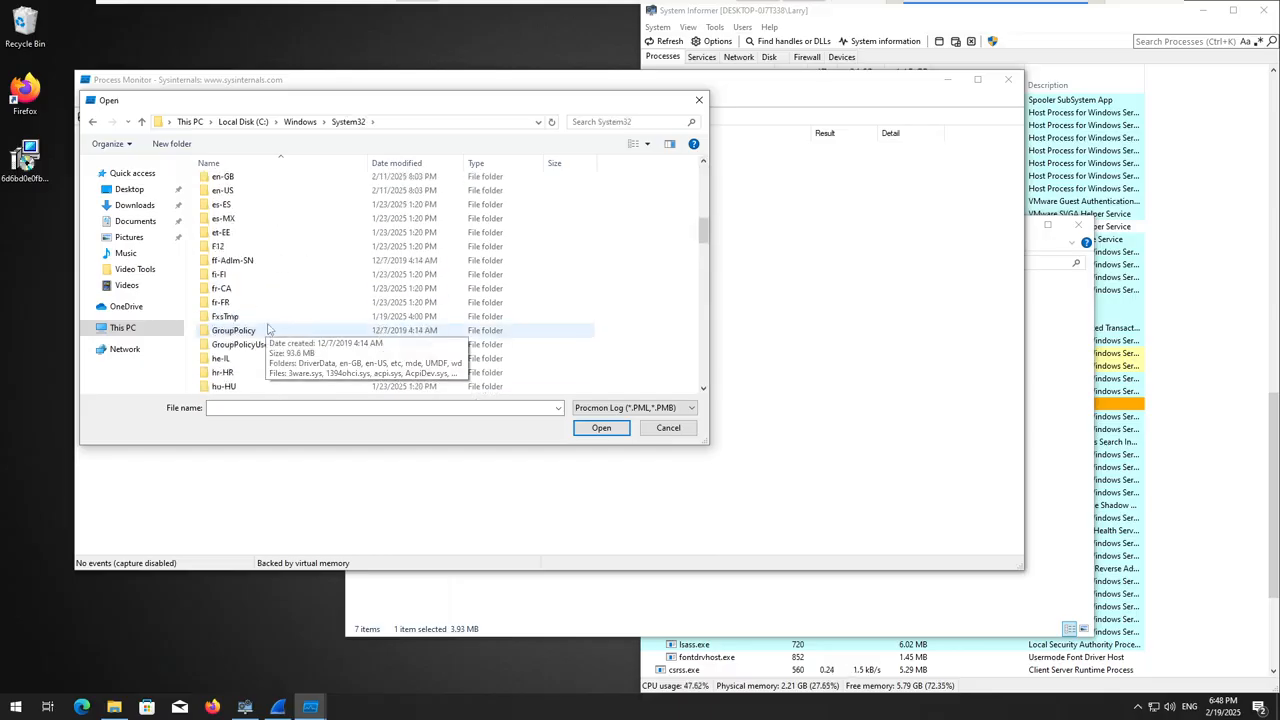
scroll(270, 330, down, 20)
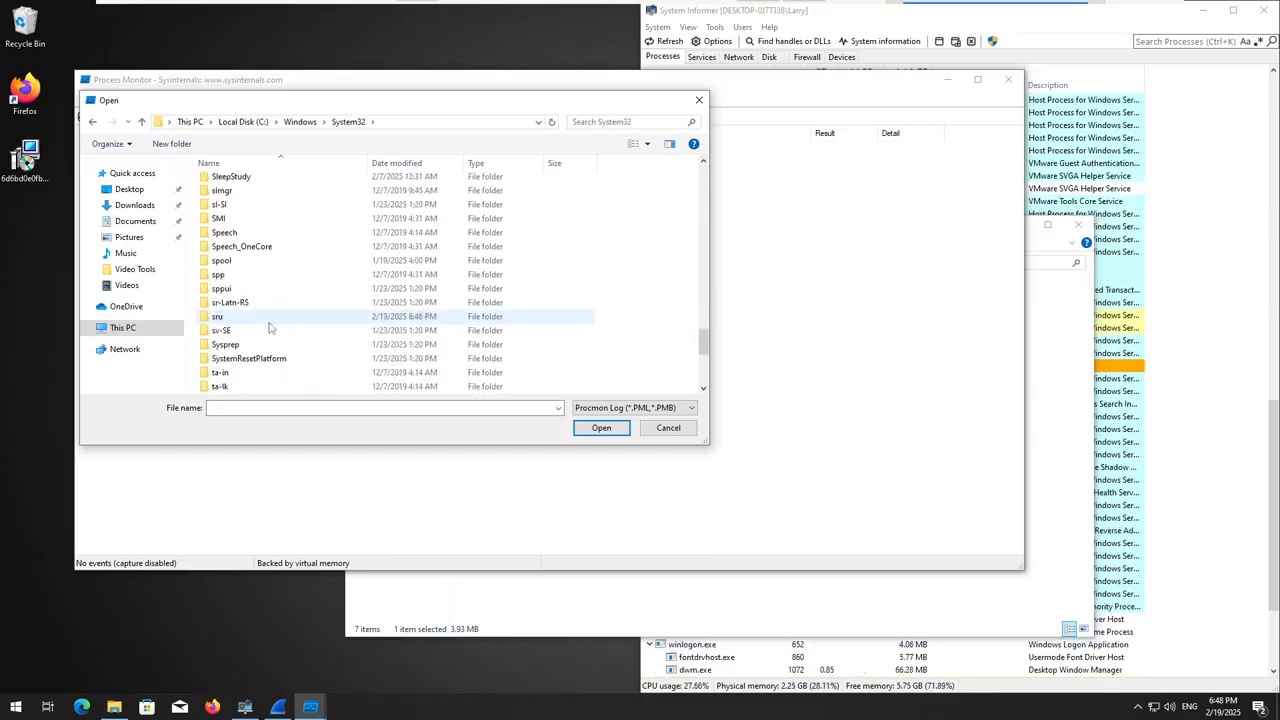
scroll(282, 336, up, 20)
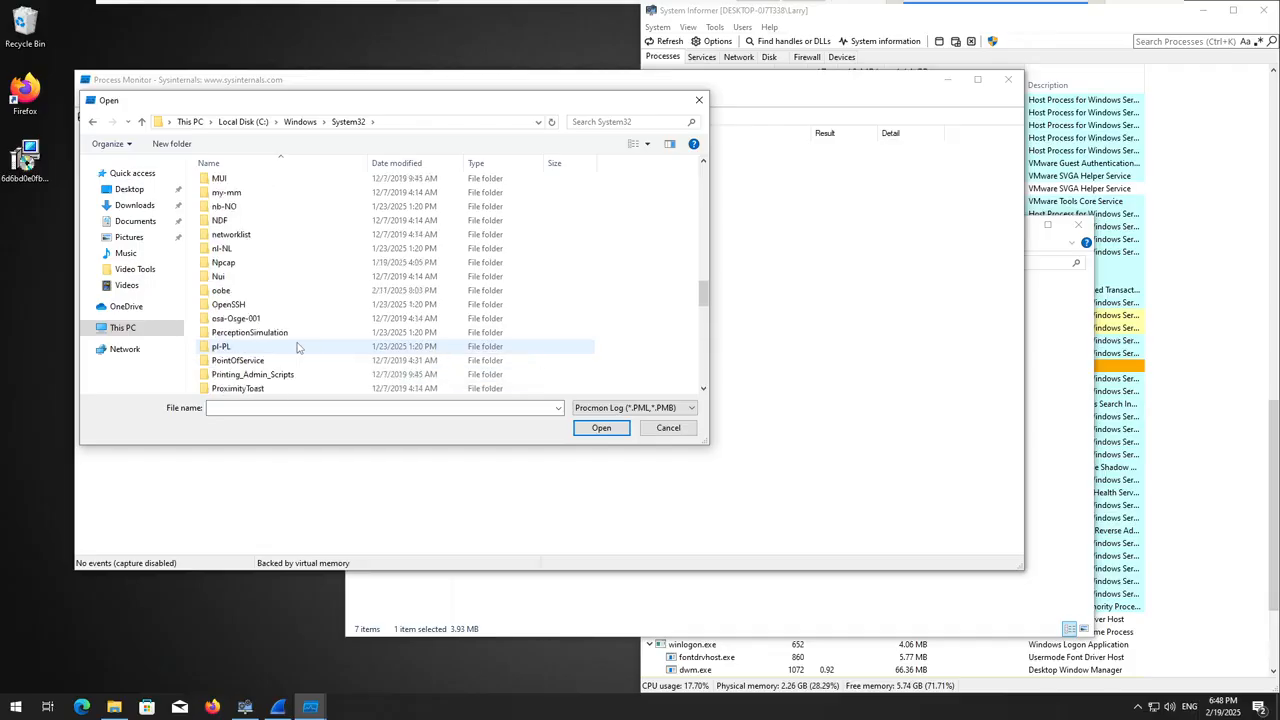
scroll(303, 336, up, 2)
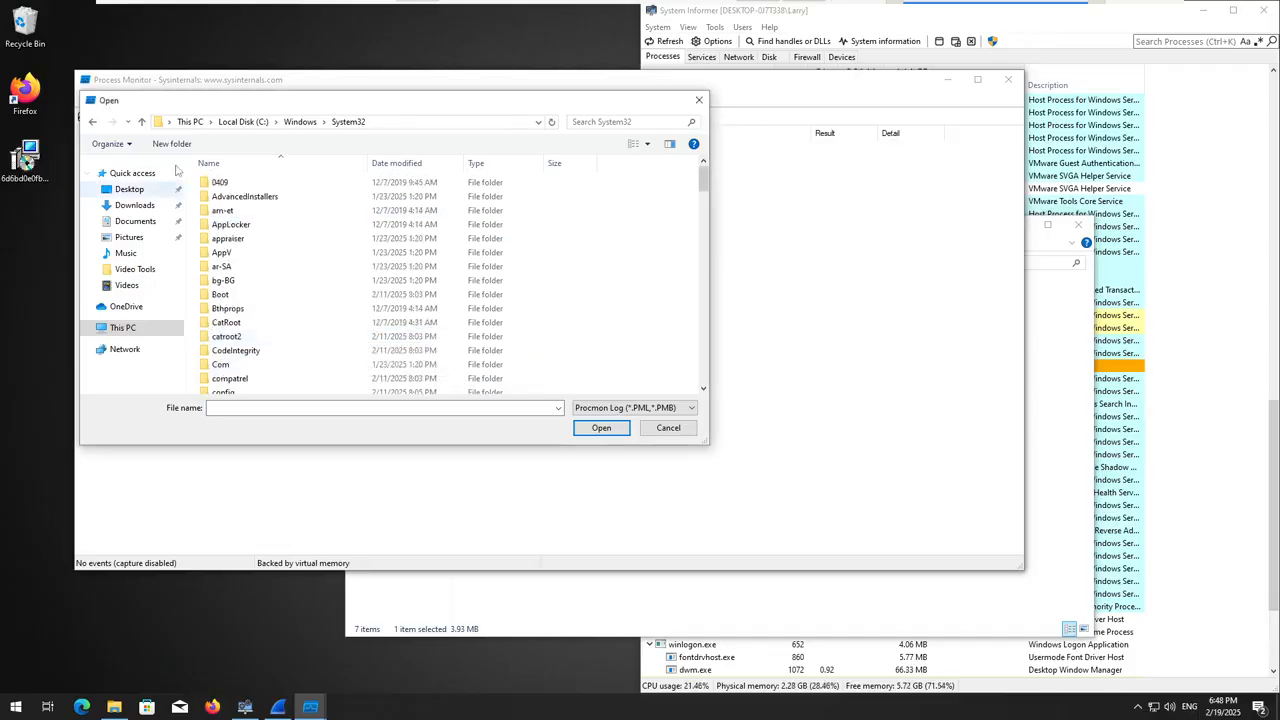
click(699, 100)
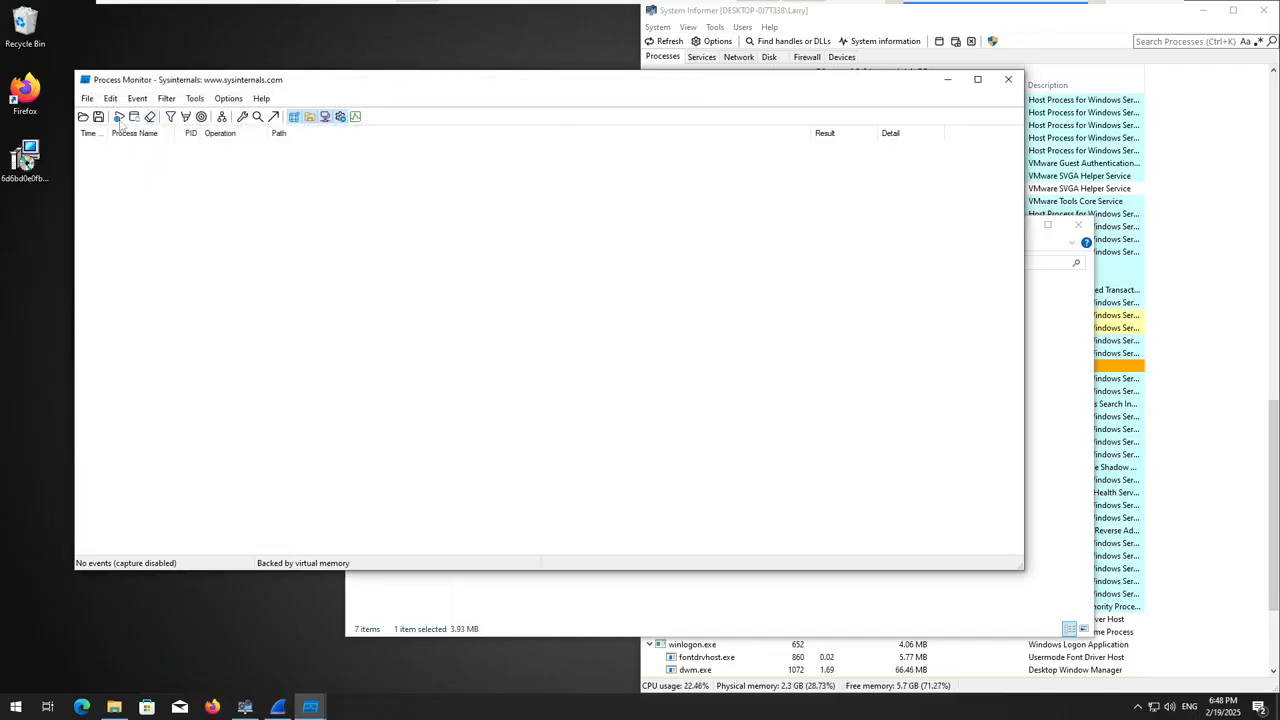
- Recheck the folder offered for opening logs and the default save path, cancelling each dialog
click(87, 98)
click(104, 115)
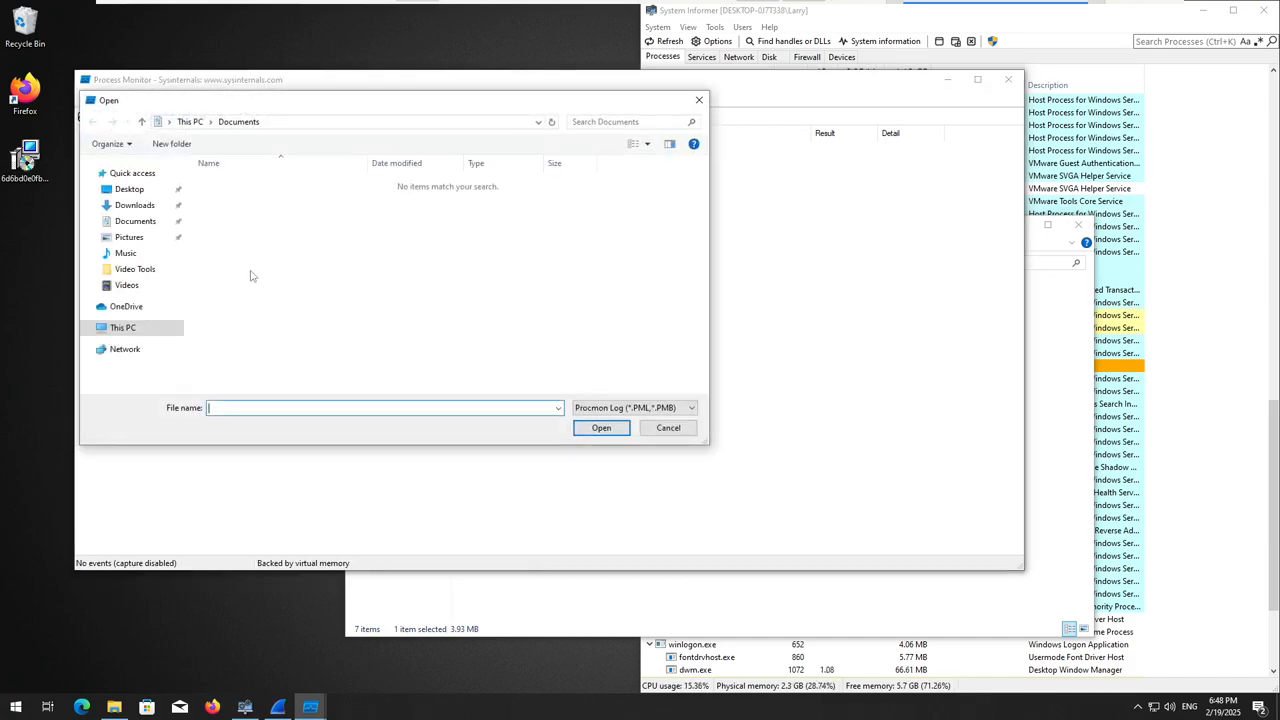
click(668, 427)
click(87, 98)
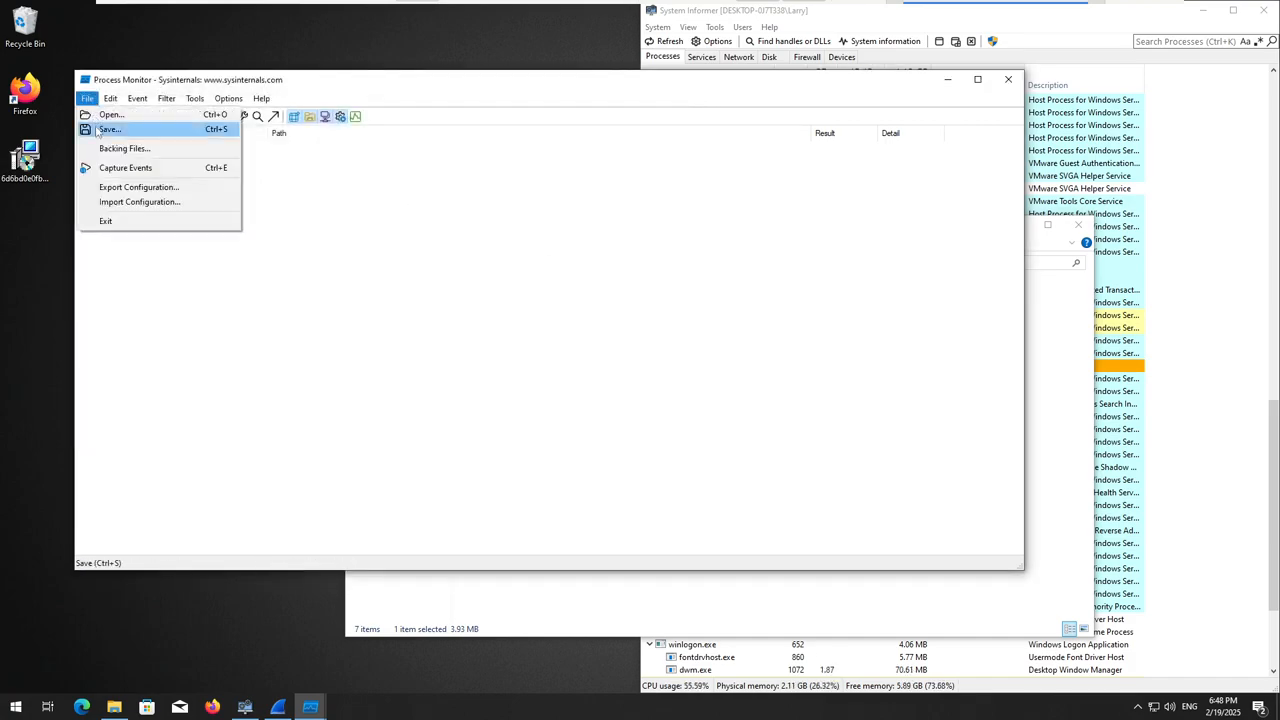
click(104, 130)
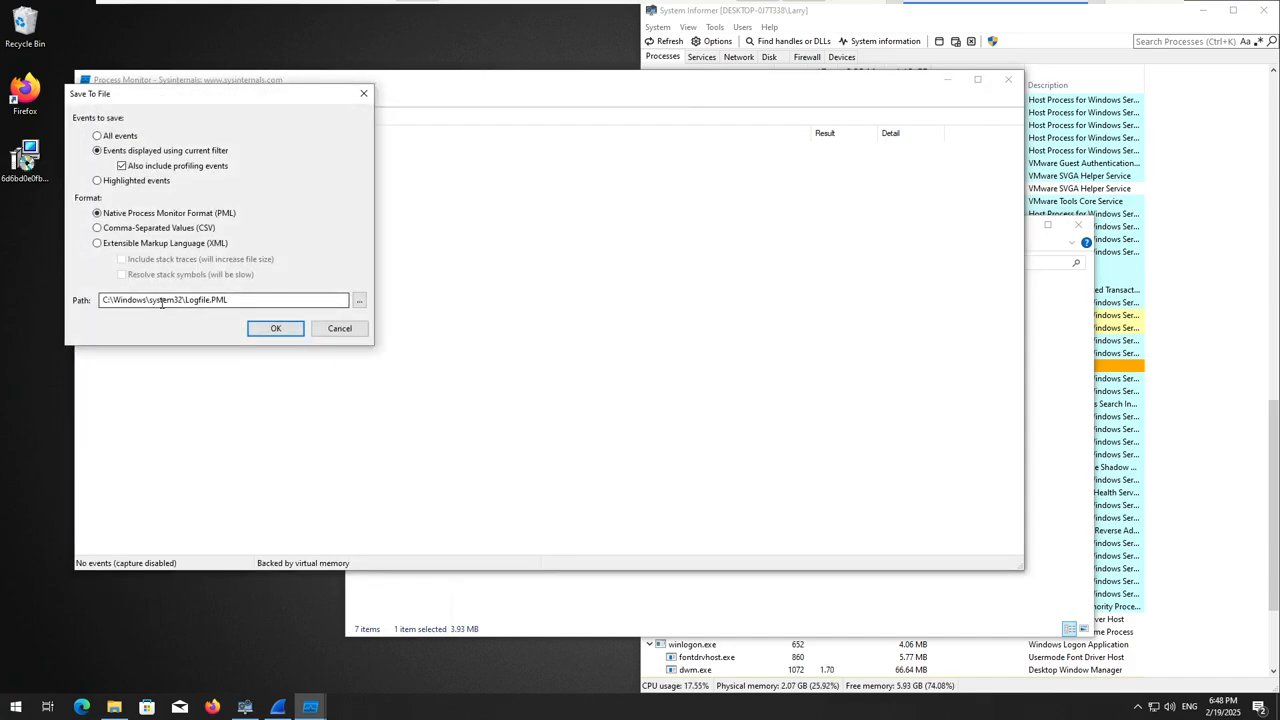
click(347, 332)
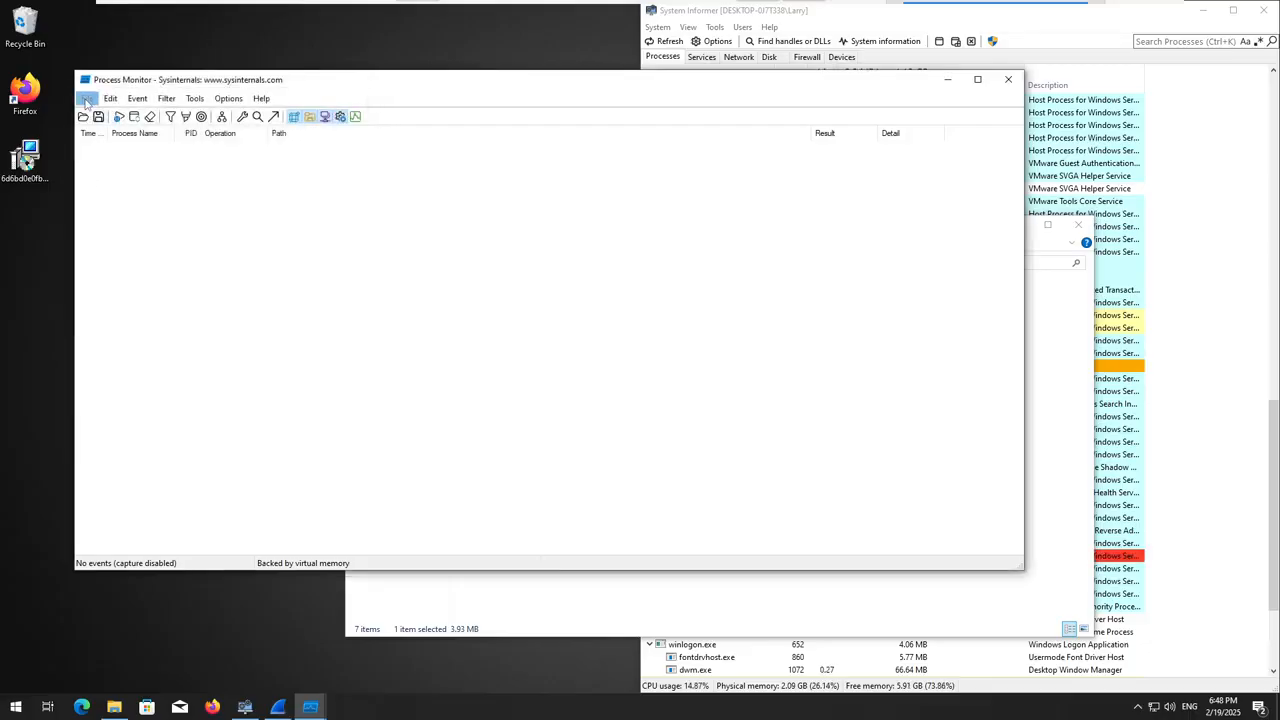
click(87, 99)
click(108, 130)
click(363, 93)
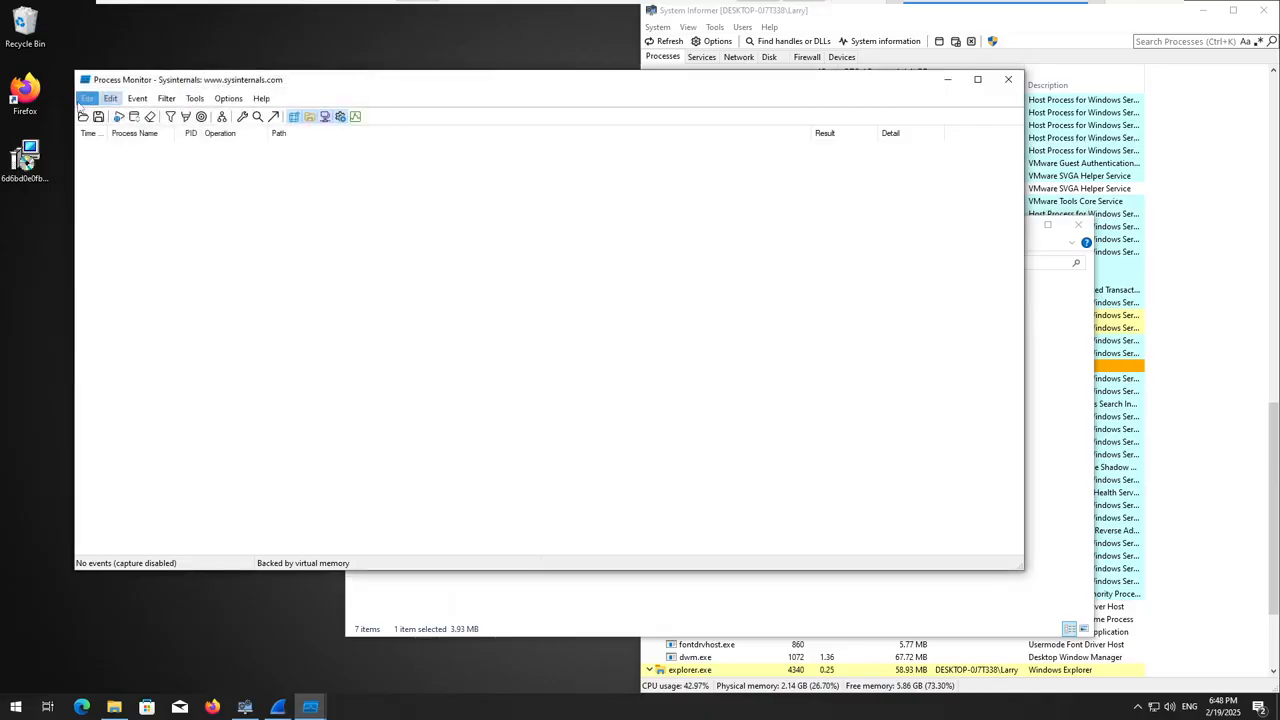
- Start opening a Procmon log again and navigate from This PC to C:\Windows\System32
click(86, 97)
click(112, 114)
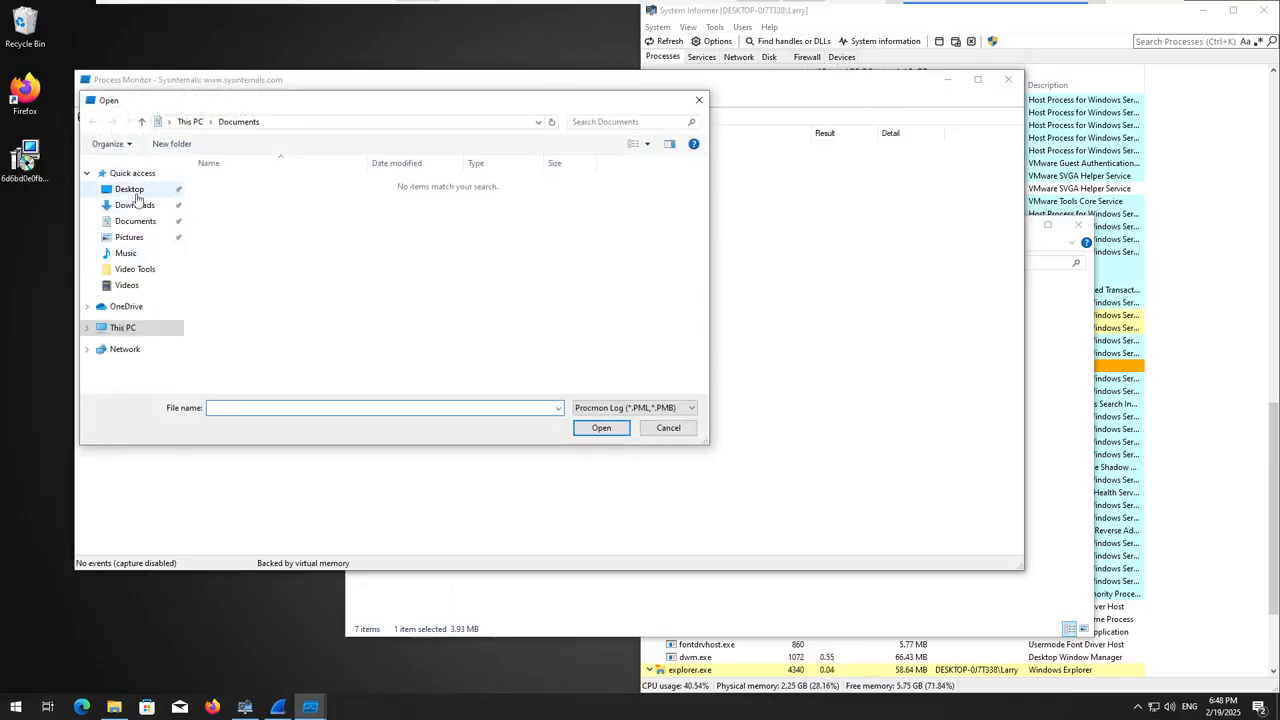
click(136, 330)
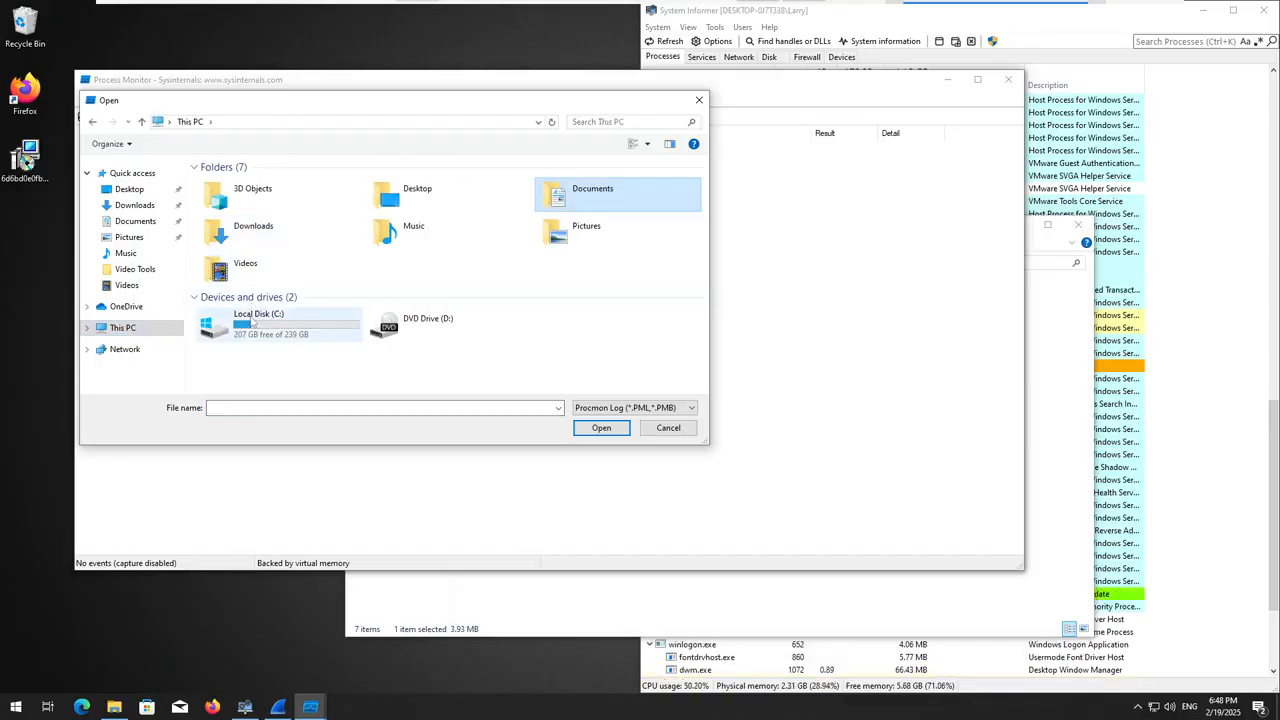
double_click(253, 318)
double_click(240, 266)
scroll(284, 314, down, 5)
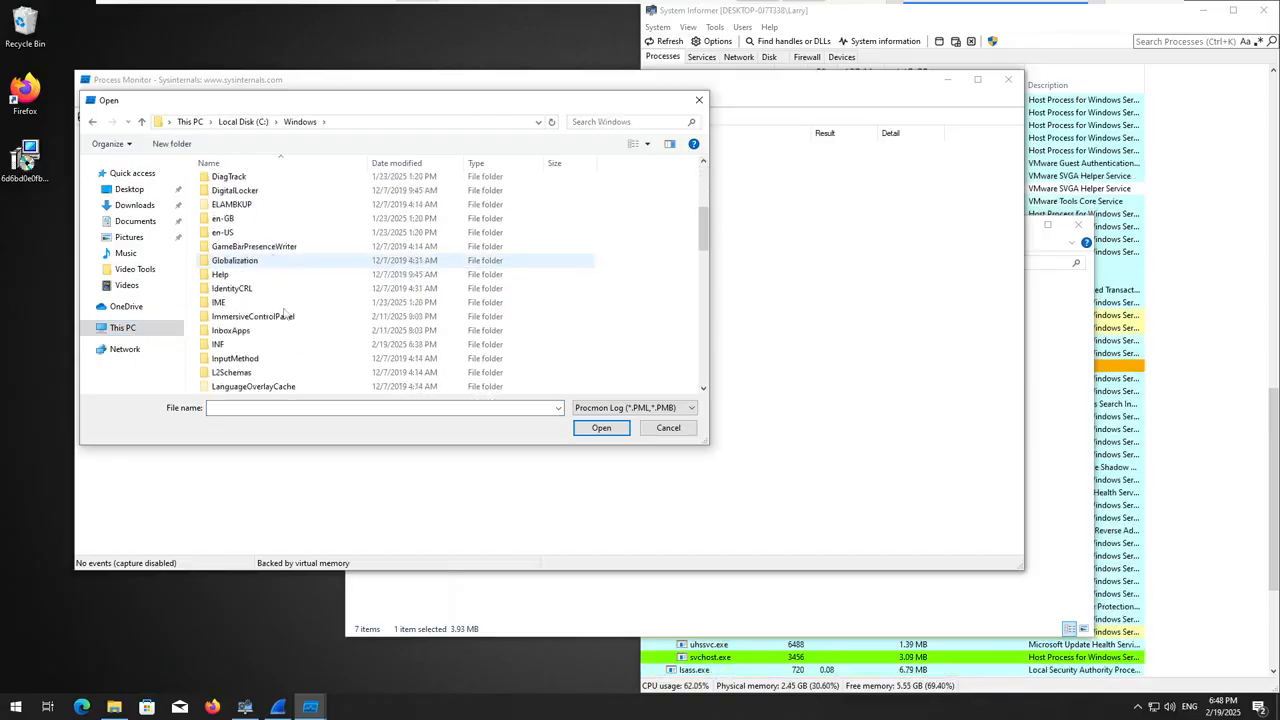
scroll(284, 316, down, 13)
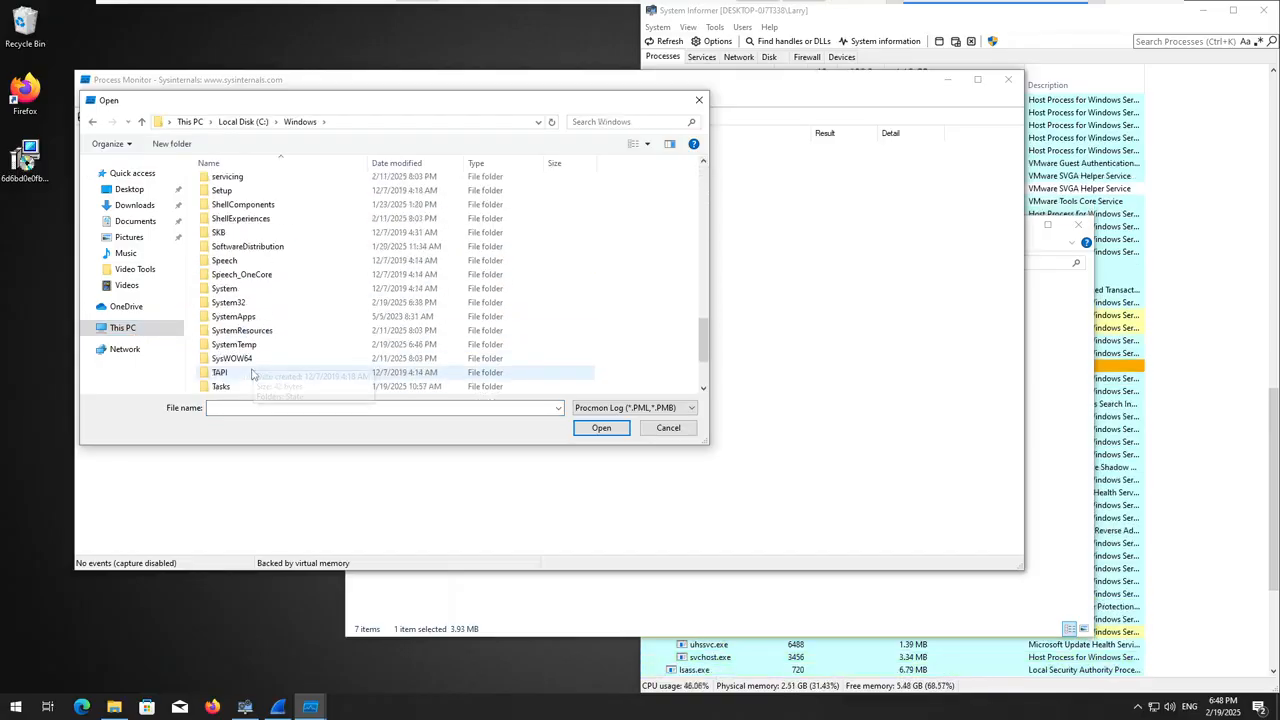
double_click(250, 302)
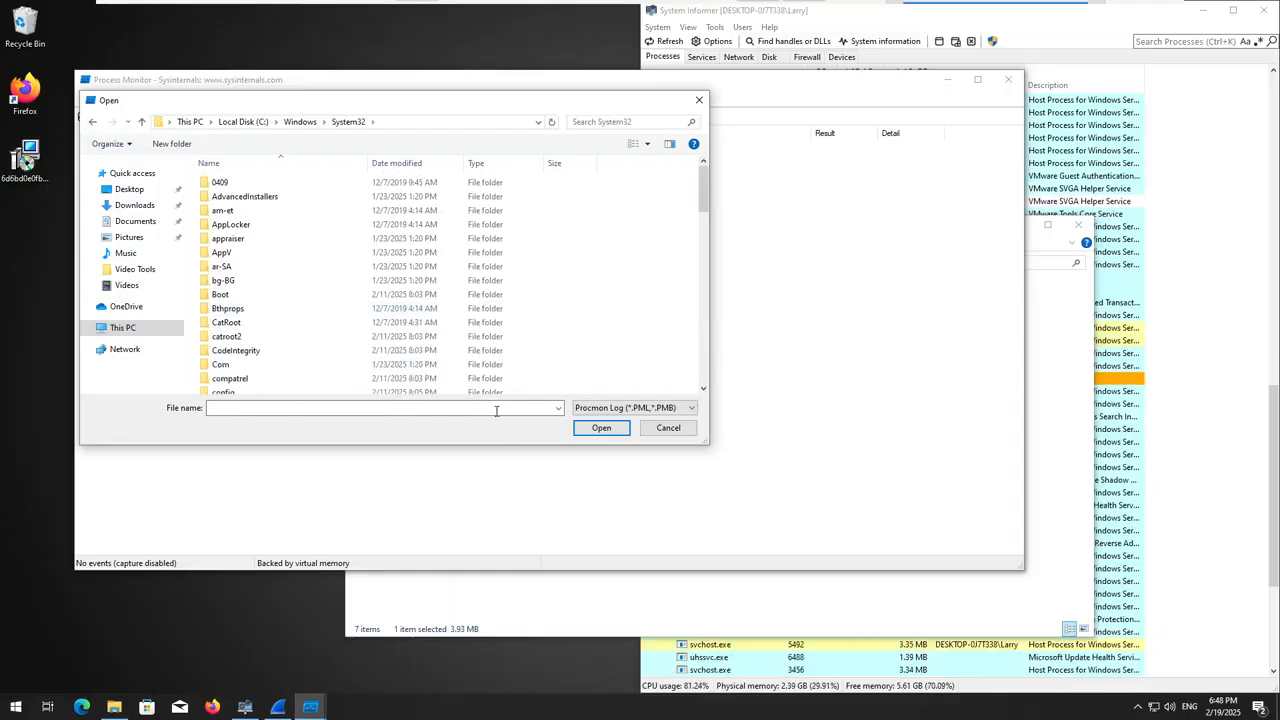
- Enter logfile as the file name, look for the log in LogFiles and its CloudFiles subfolder, and cancel the opening
click(496, 410)
text(logfi)
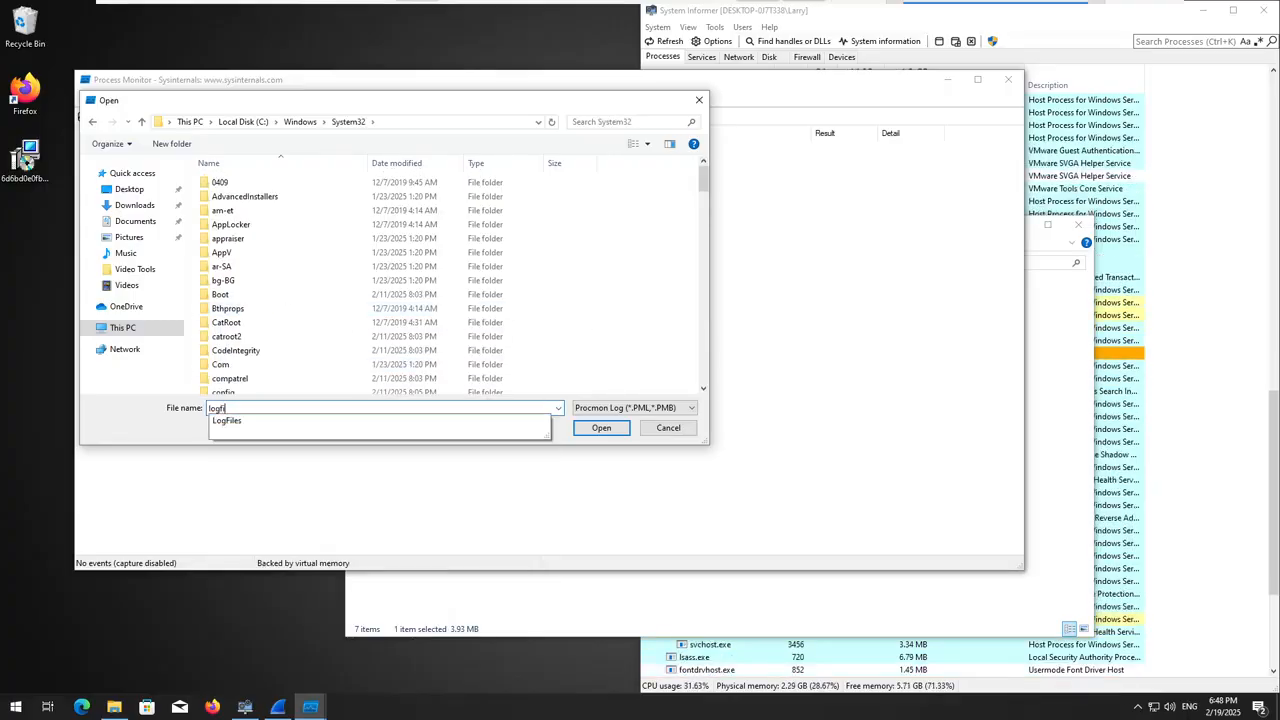
text(le)
click(605, 298)
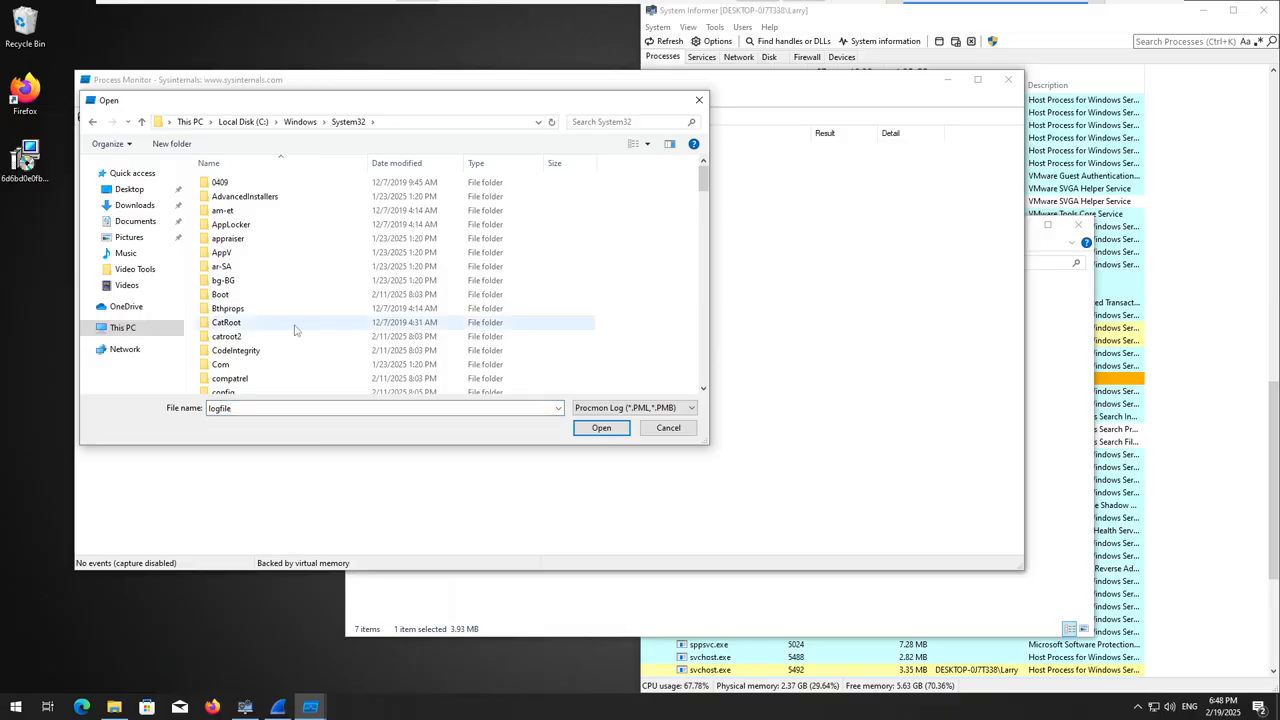
scroll(251, 344, down, 5)
scroll(247, 358, down, 12)
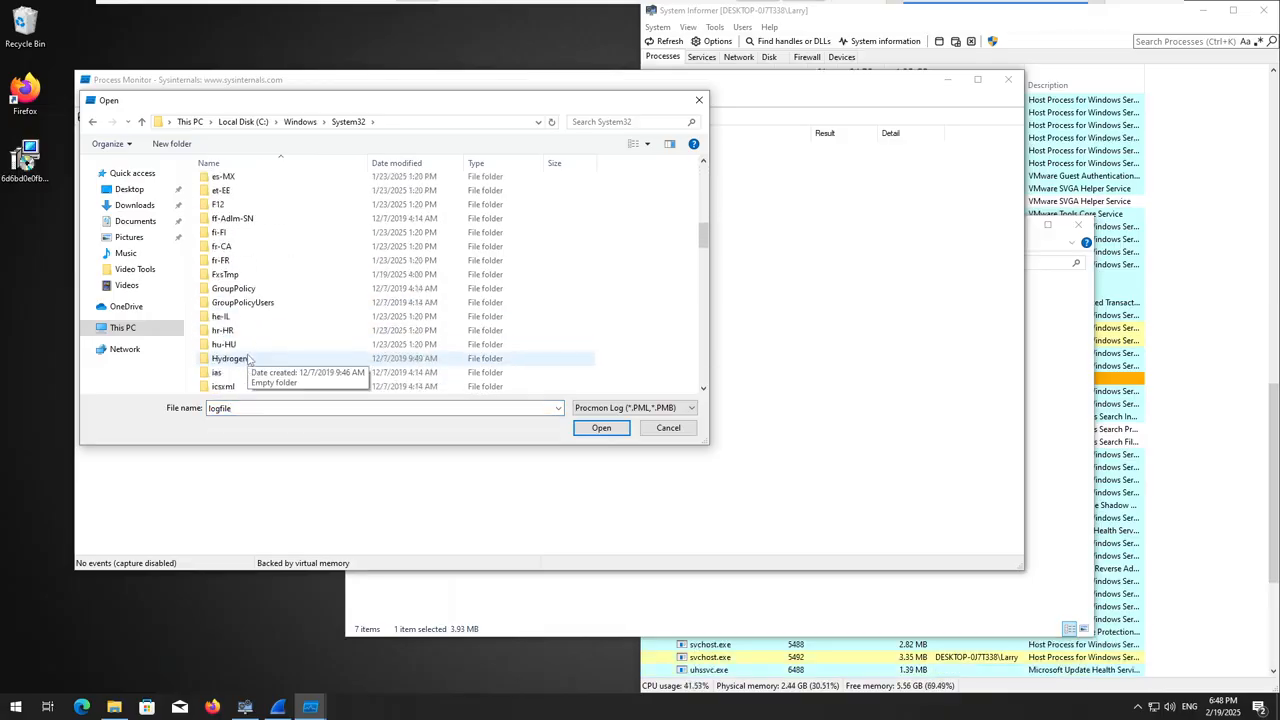
double_click(232, 316)
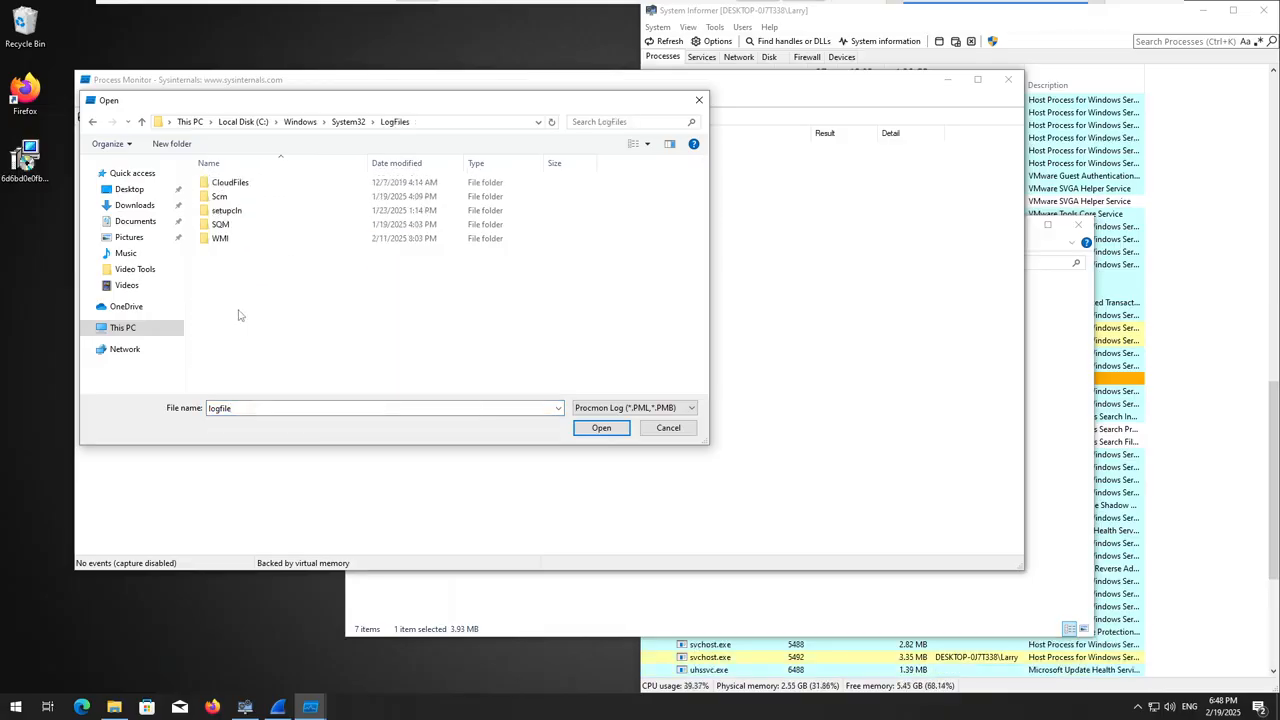
double_click(269, 186)
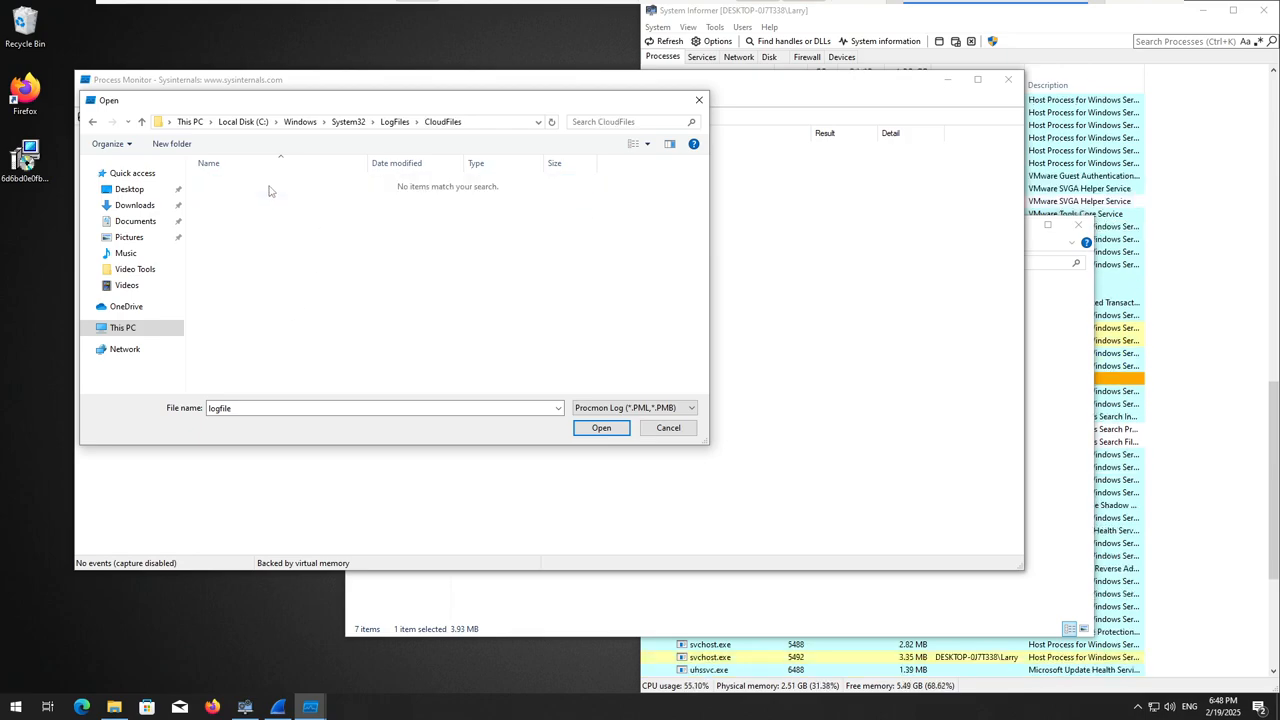
click(142, 122)
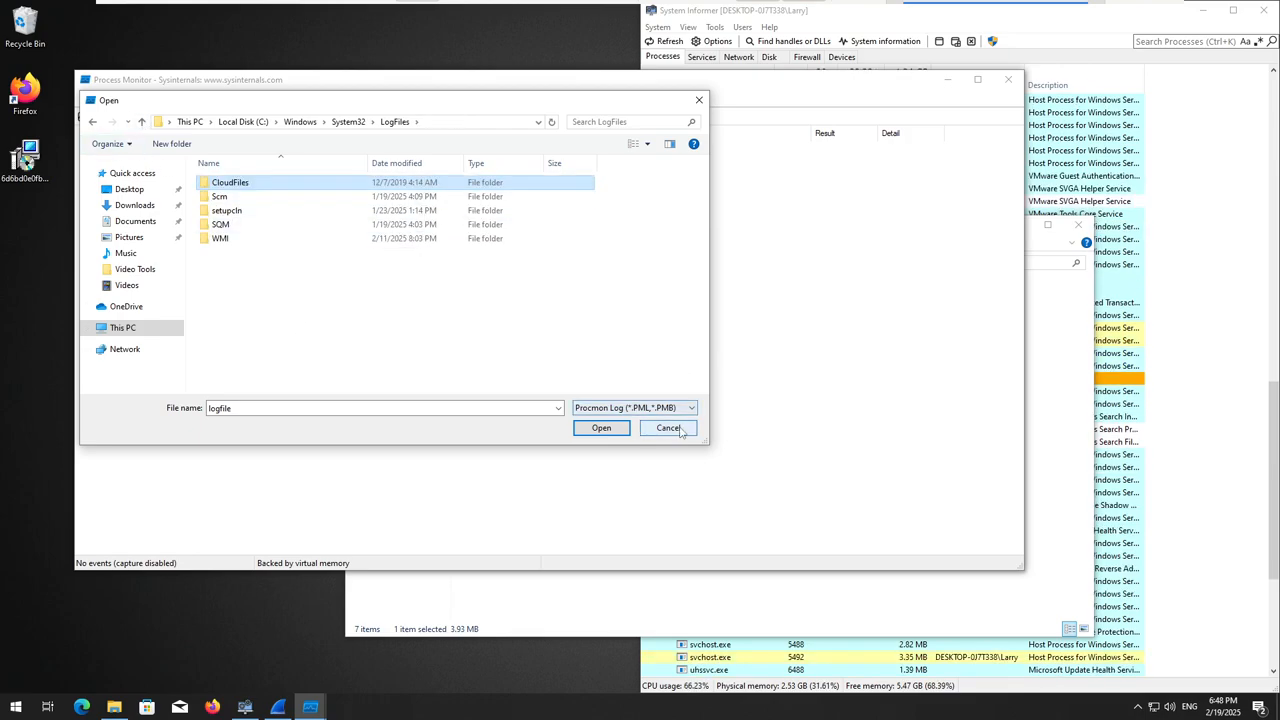
click(667, 428)
- Switch to System Informer, check the processes under explorer.exe, and collapse the Process Monitor64.exe entry below tdvblGoDbbB.exe
click(1174, 363)
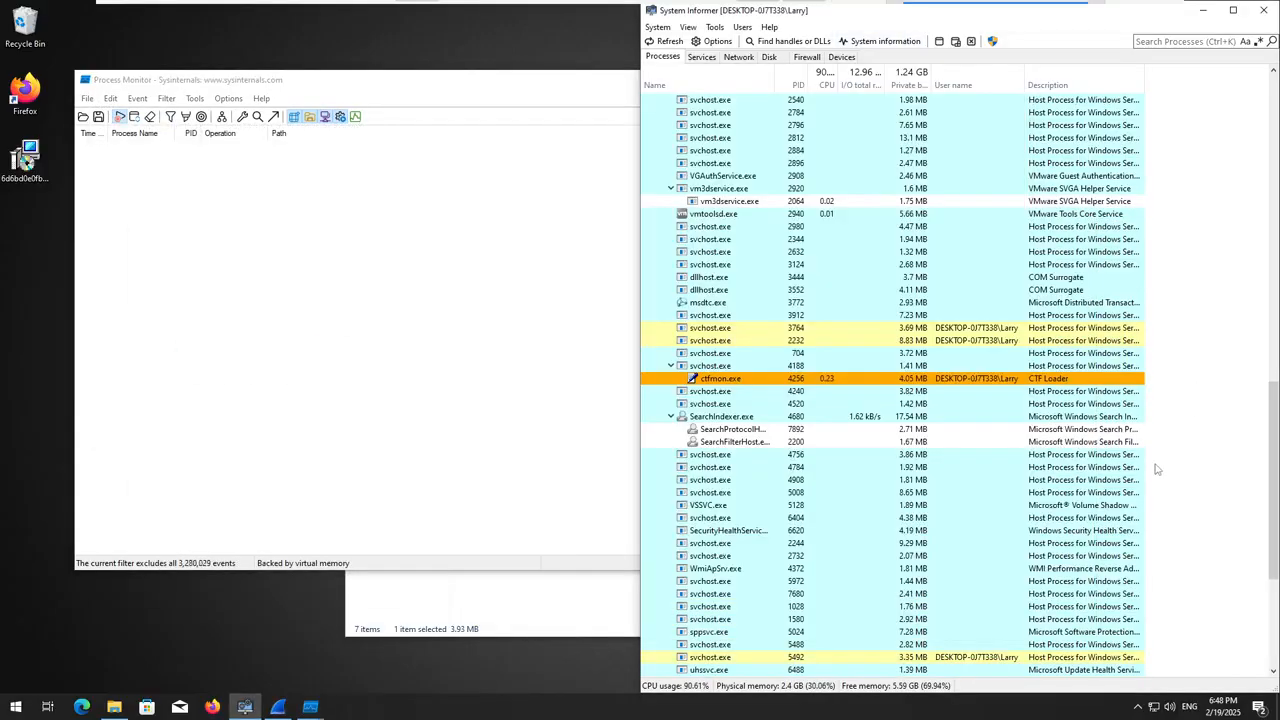
scroll(1174, 363, down, 7)
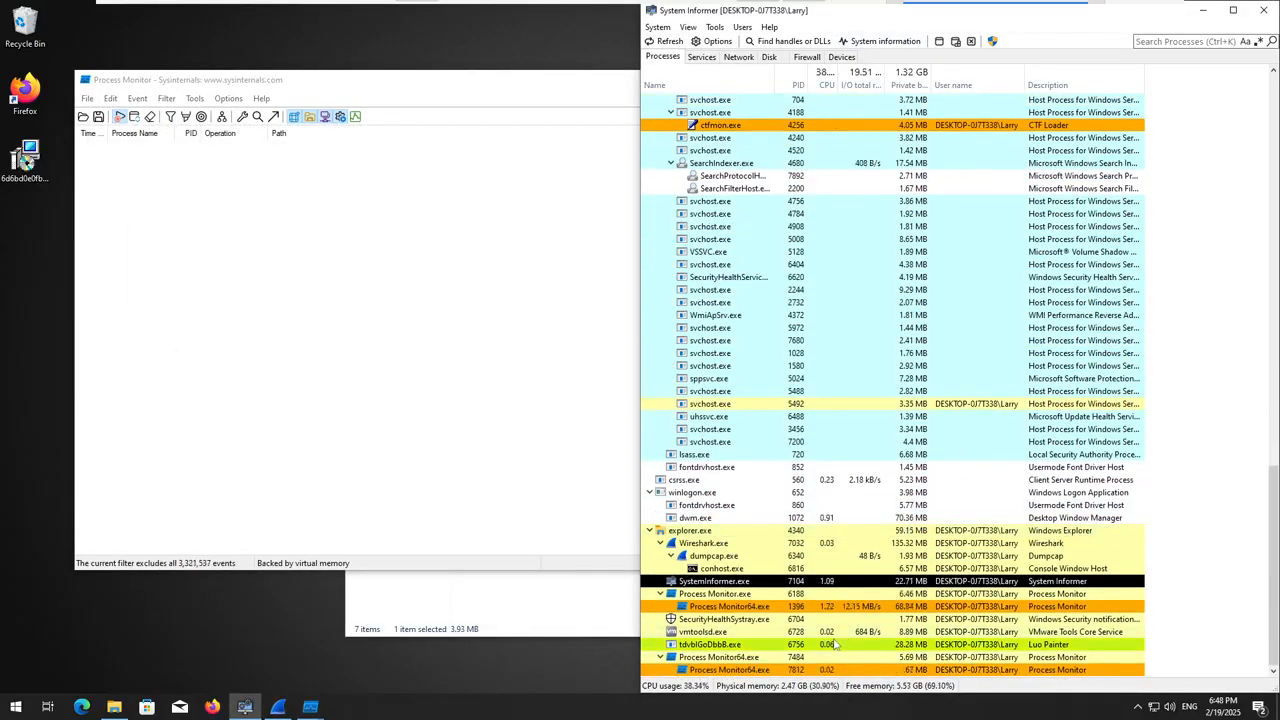
click(660, 657)
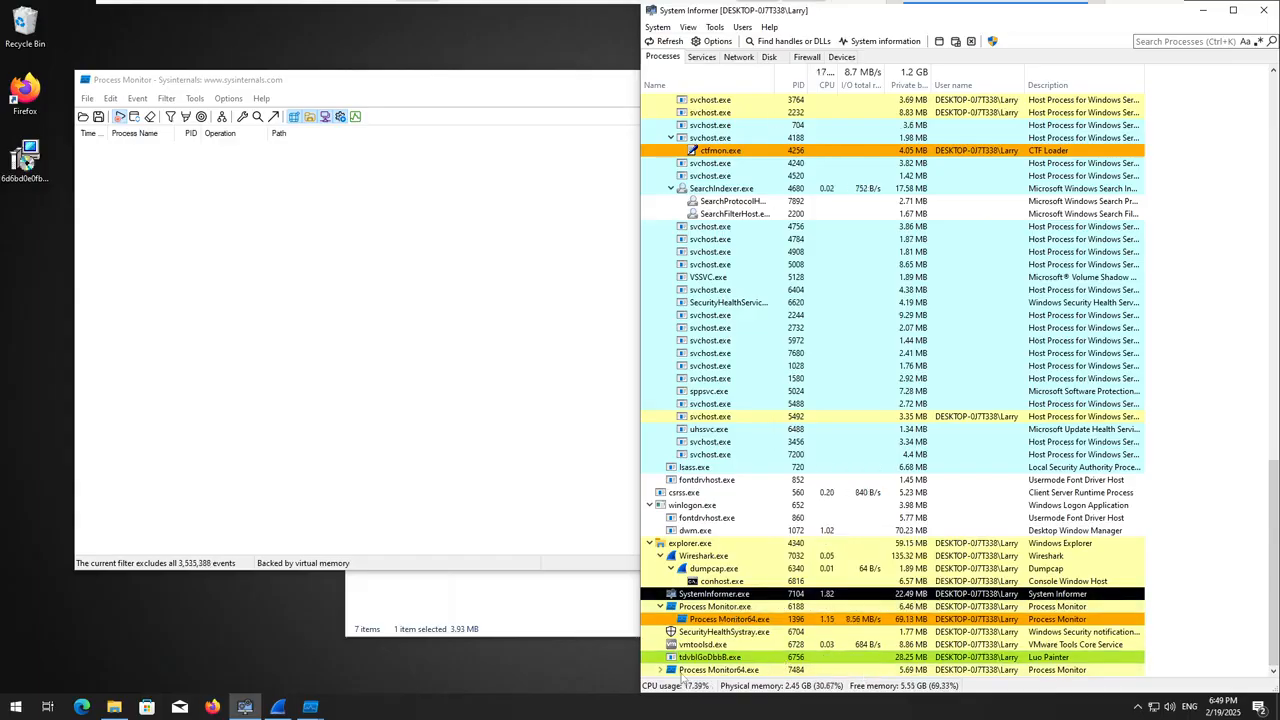
- Review System Informer's process tree, close the extra Process Monitor window, and bring the remaining one back beside System Informer
scroll(835, 330, up, 20)
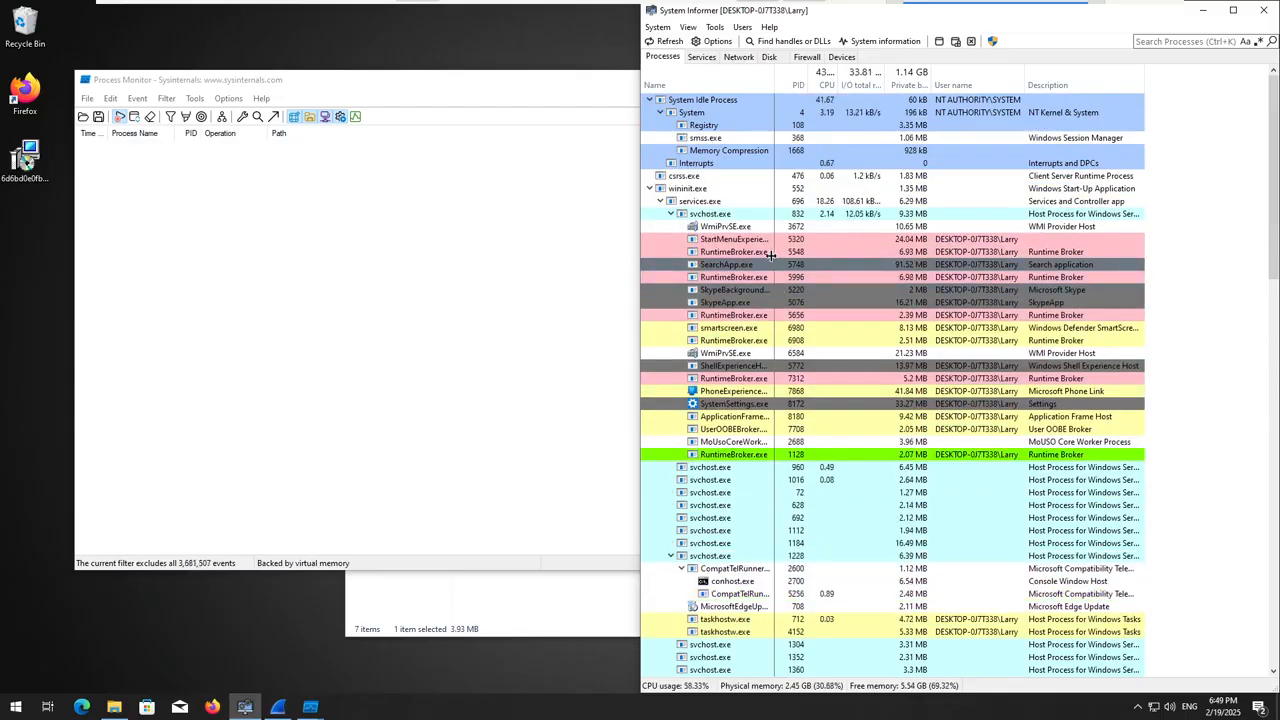
scroll(770, 257, down, 20)
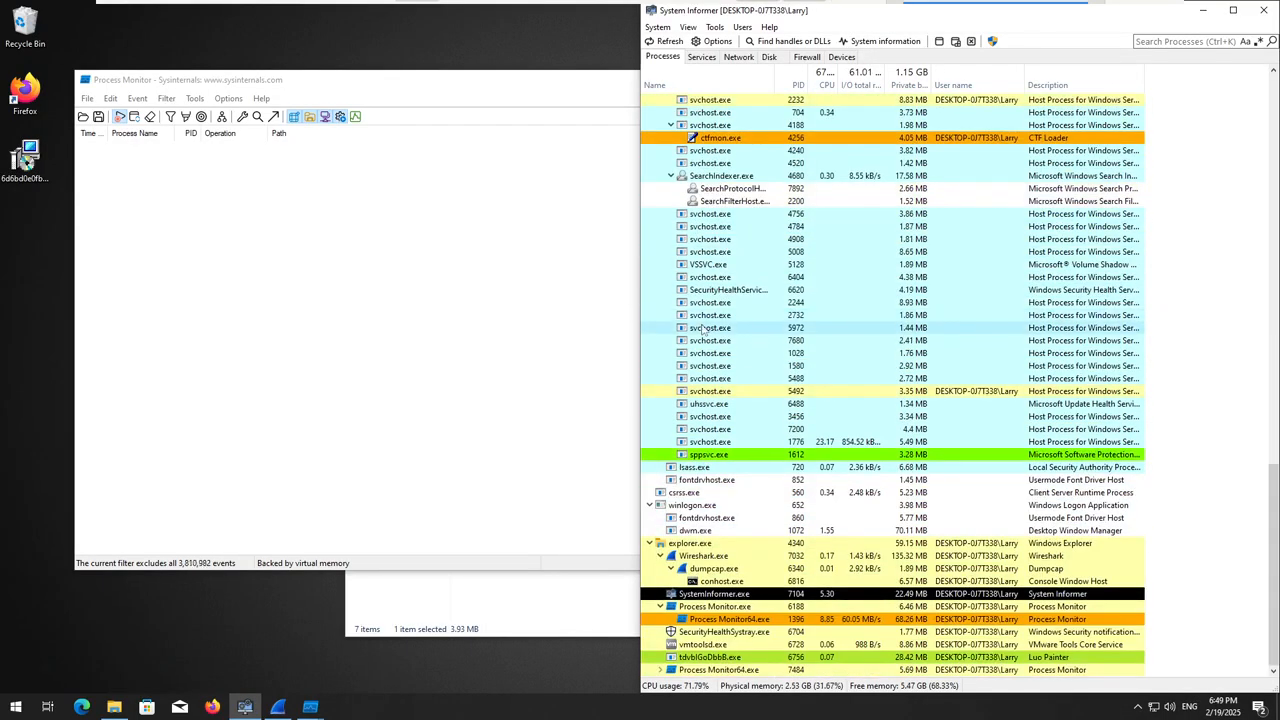
click(1203, 10)
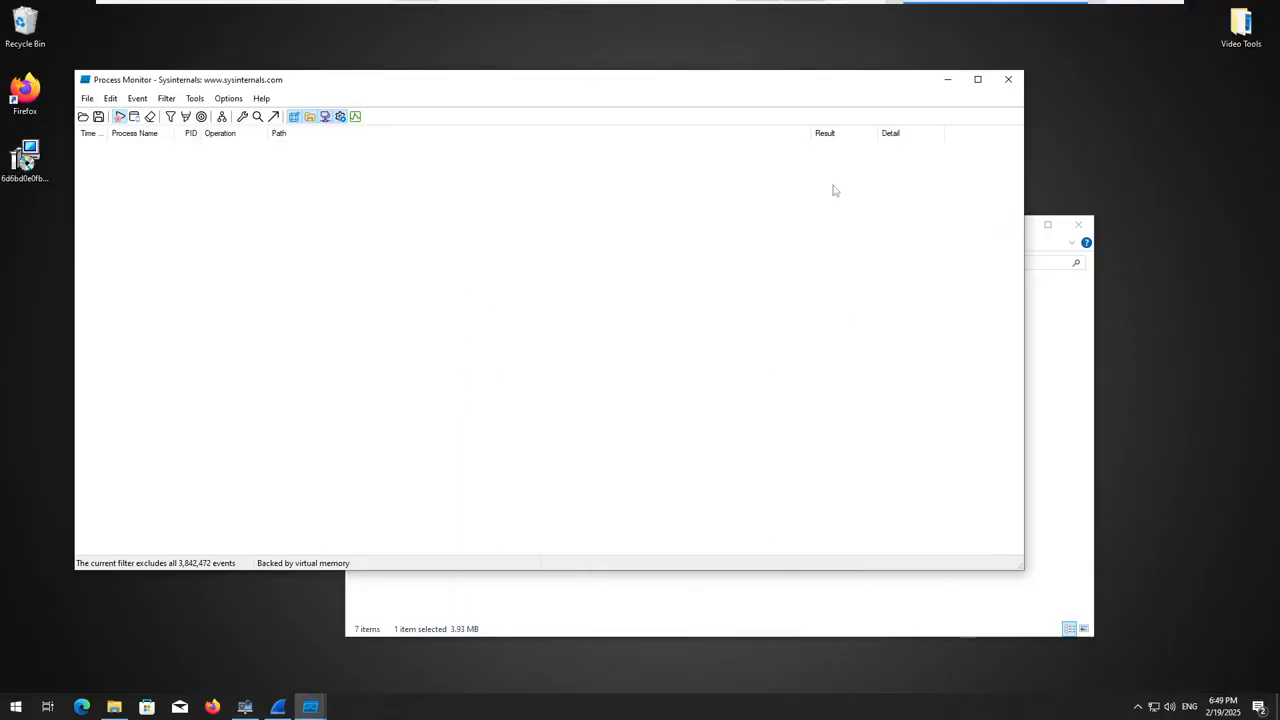
click(1007, 79)
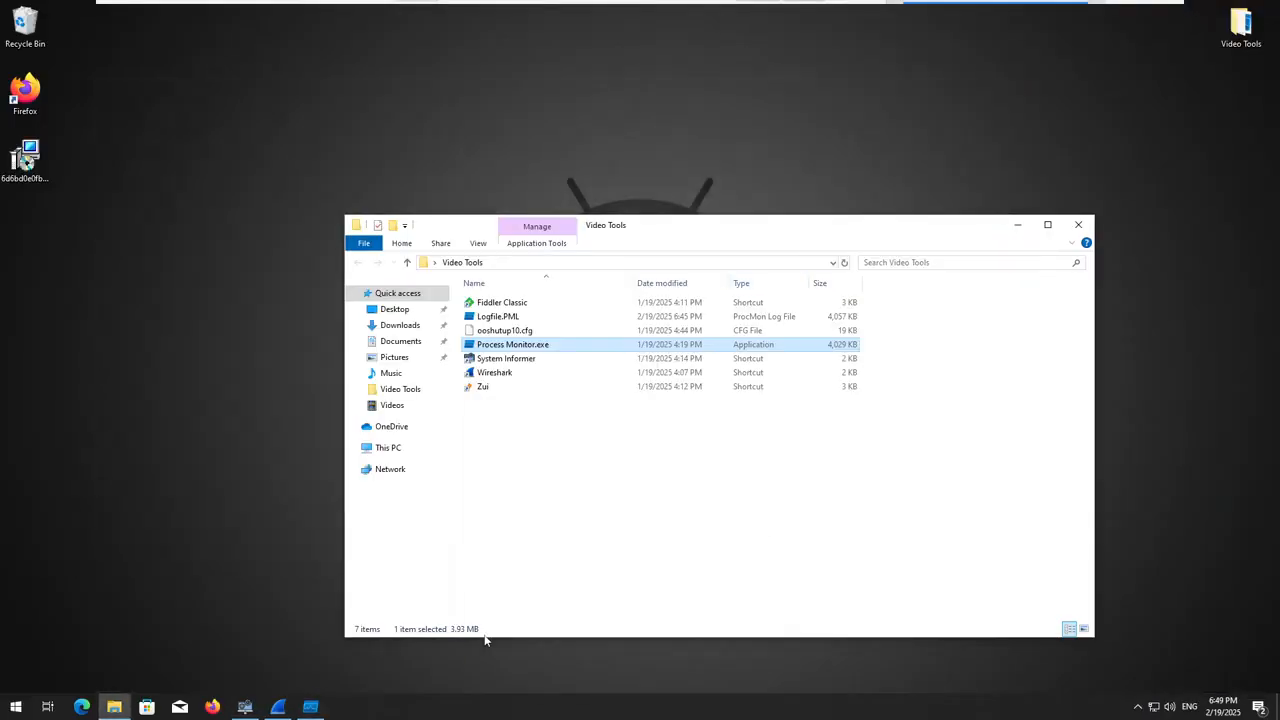
click(311, 707)
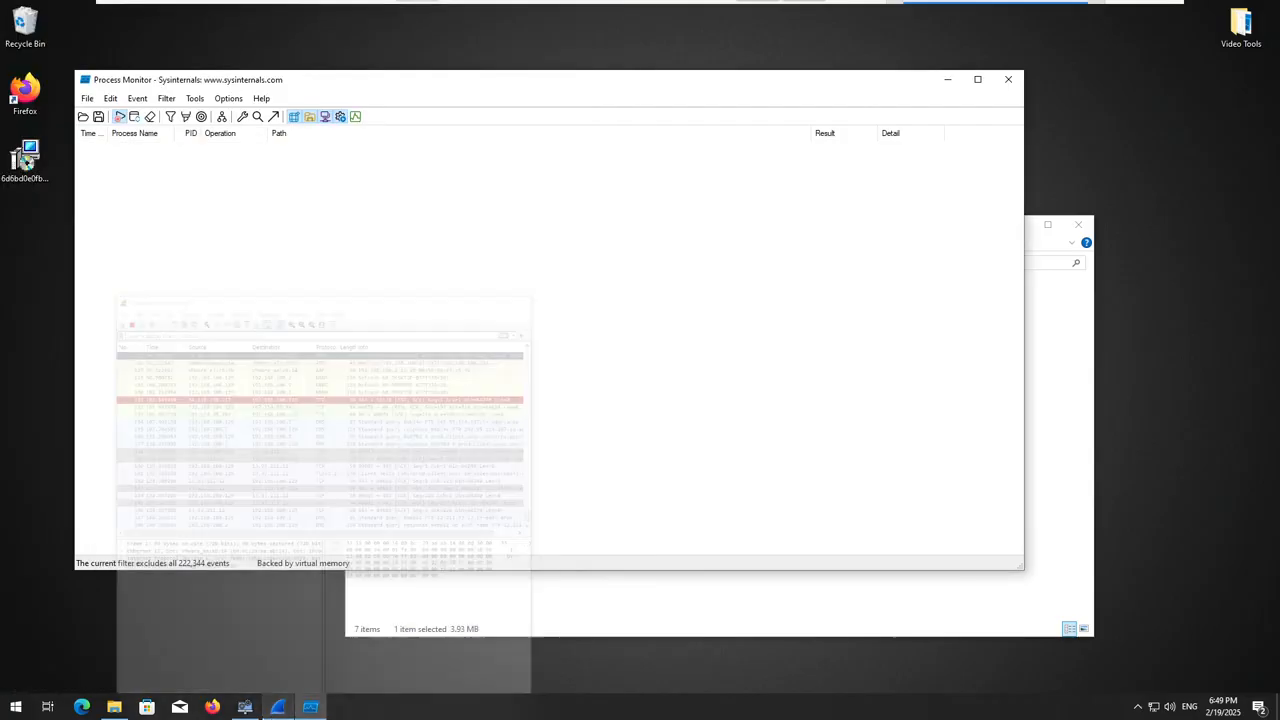
click(245, 707)
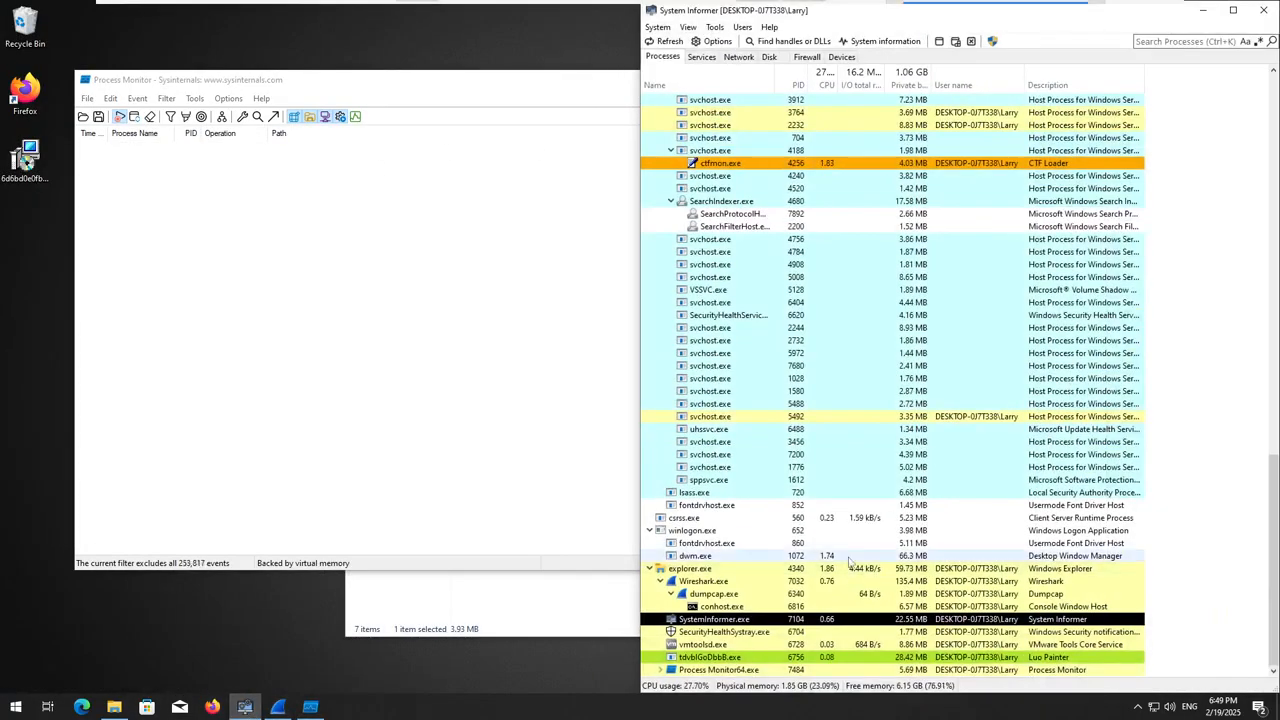
- Switch to Wireshark and examine the captured packets from first to latest, including the reset packet sent to 184.31.60.249
click(280, 707)
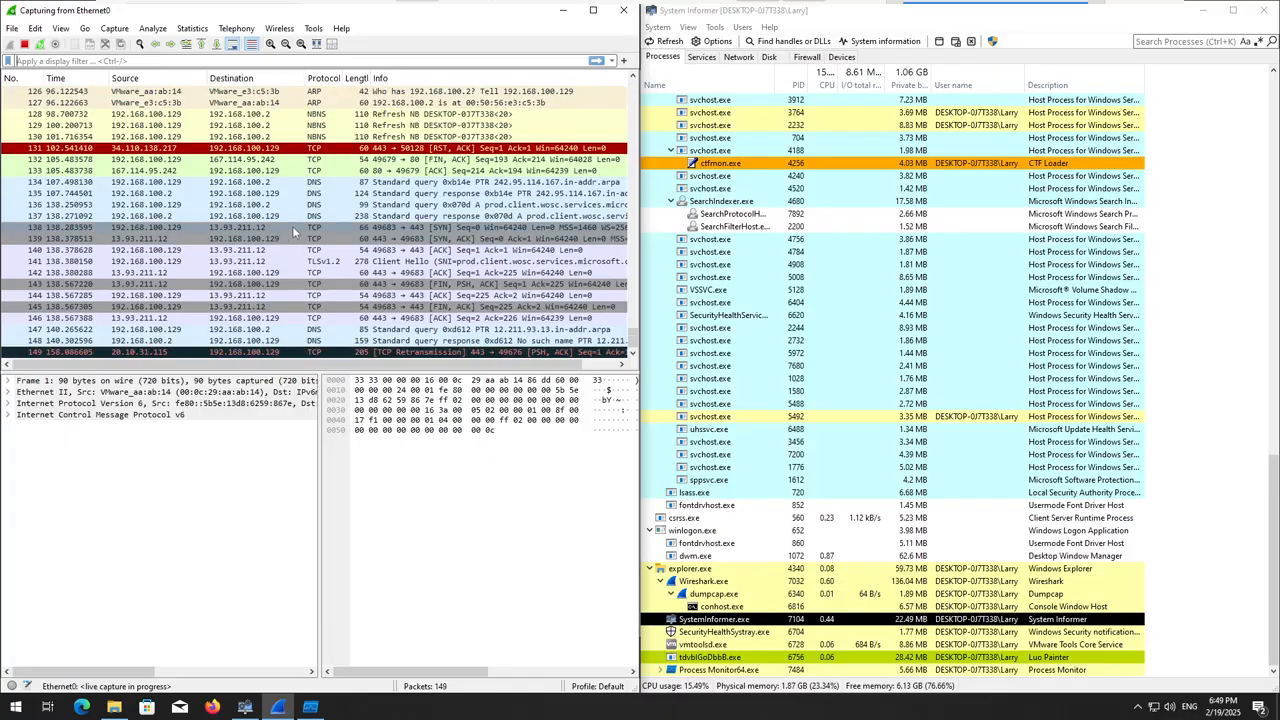
scroll(296, 250, up, 7)
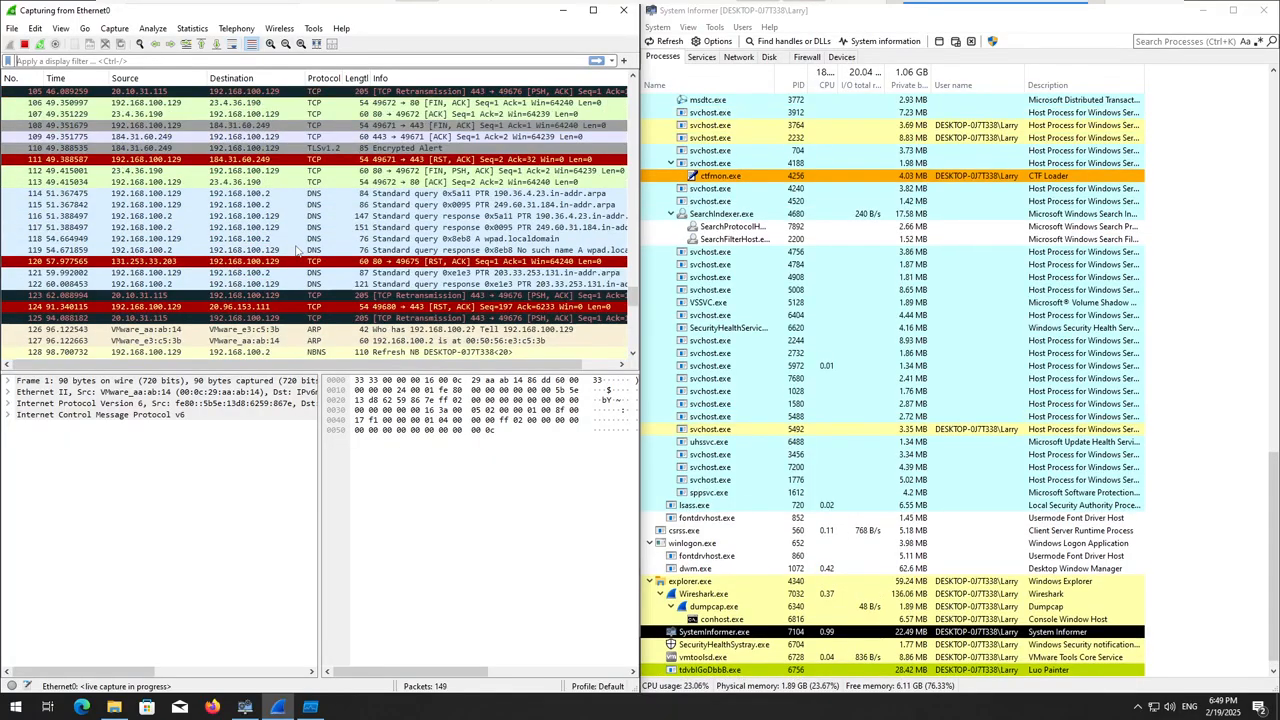
scroll(296, 250, up, 14)
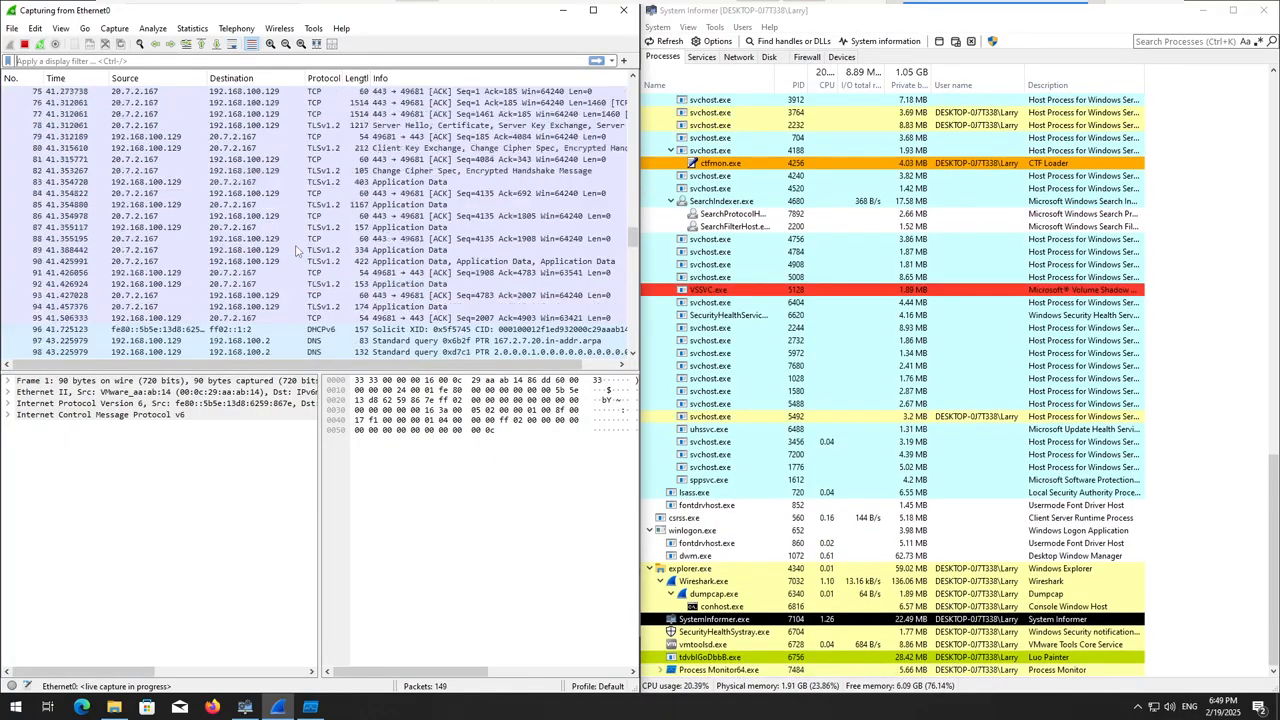
scroll(294, 244, up, 17)
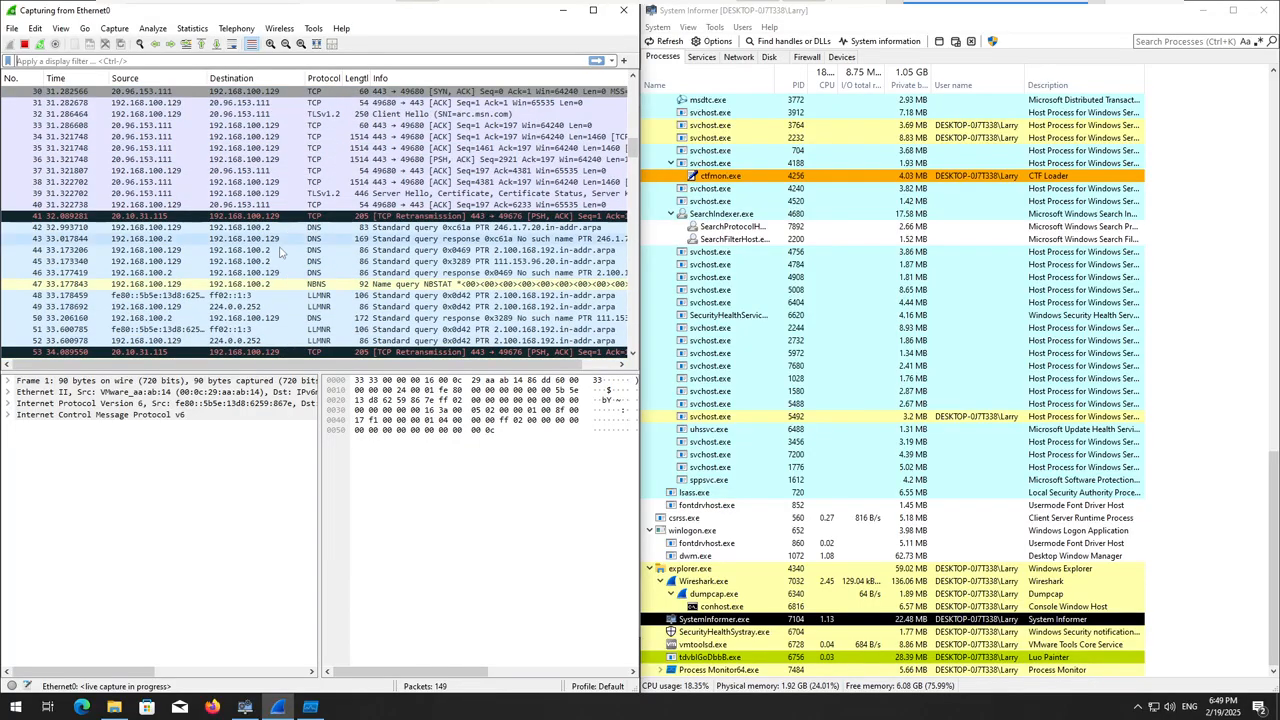
click(124, 238)
scroll(200, 260, up, 4)
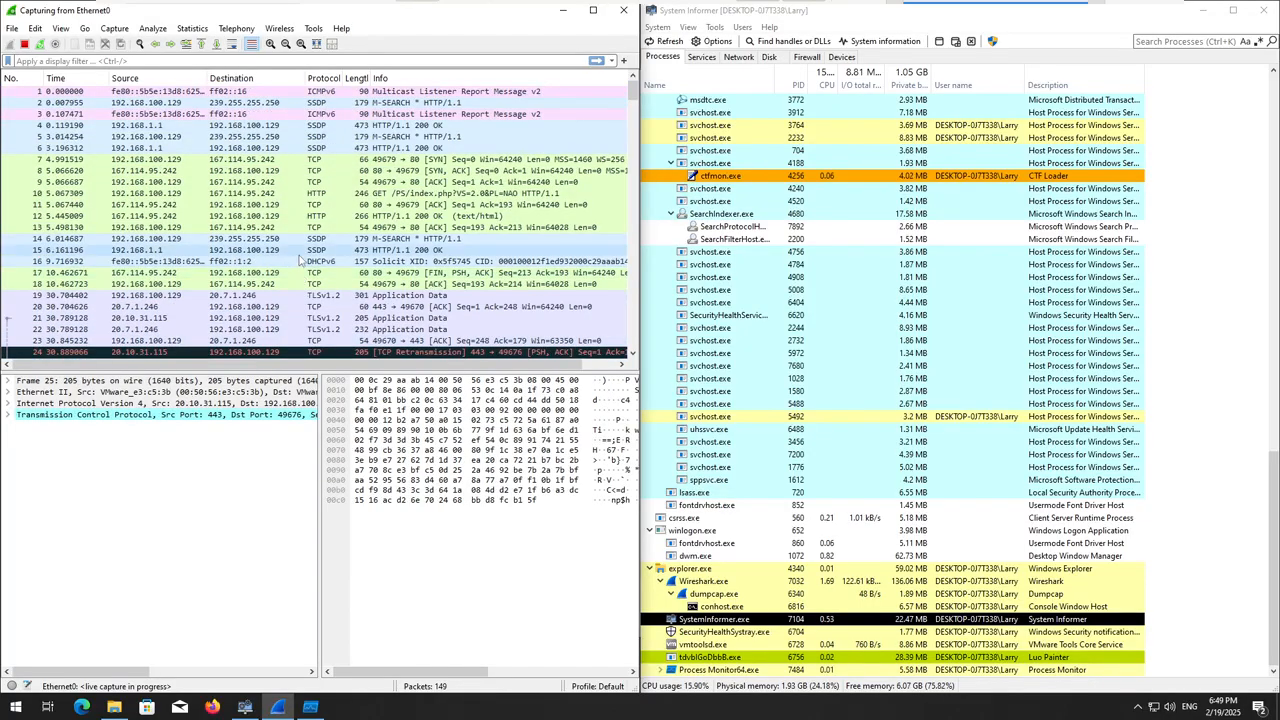
scroll(260, 280, down, 6)
scroll(288, 289, down, 19)
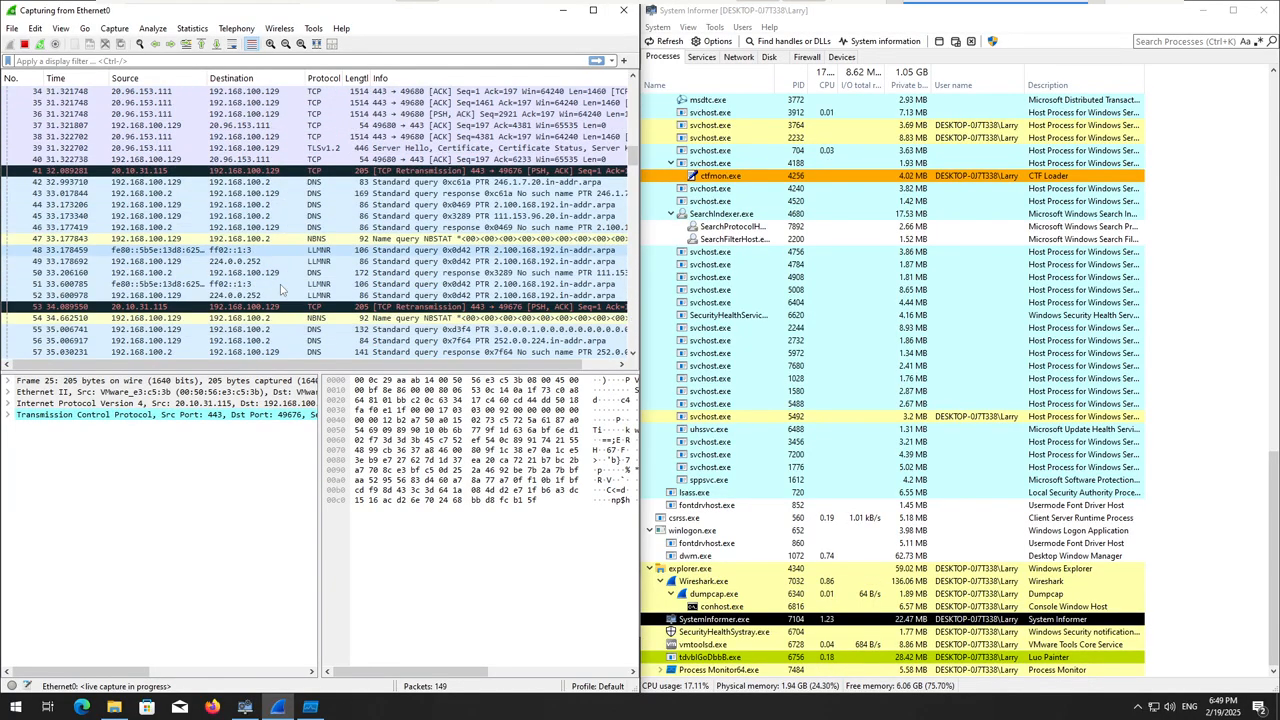
scroll(281, 289, down, 13)
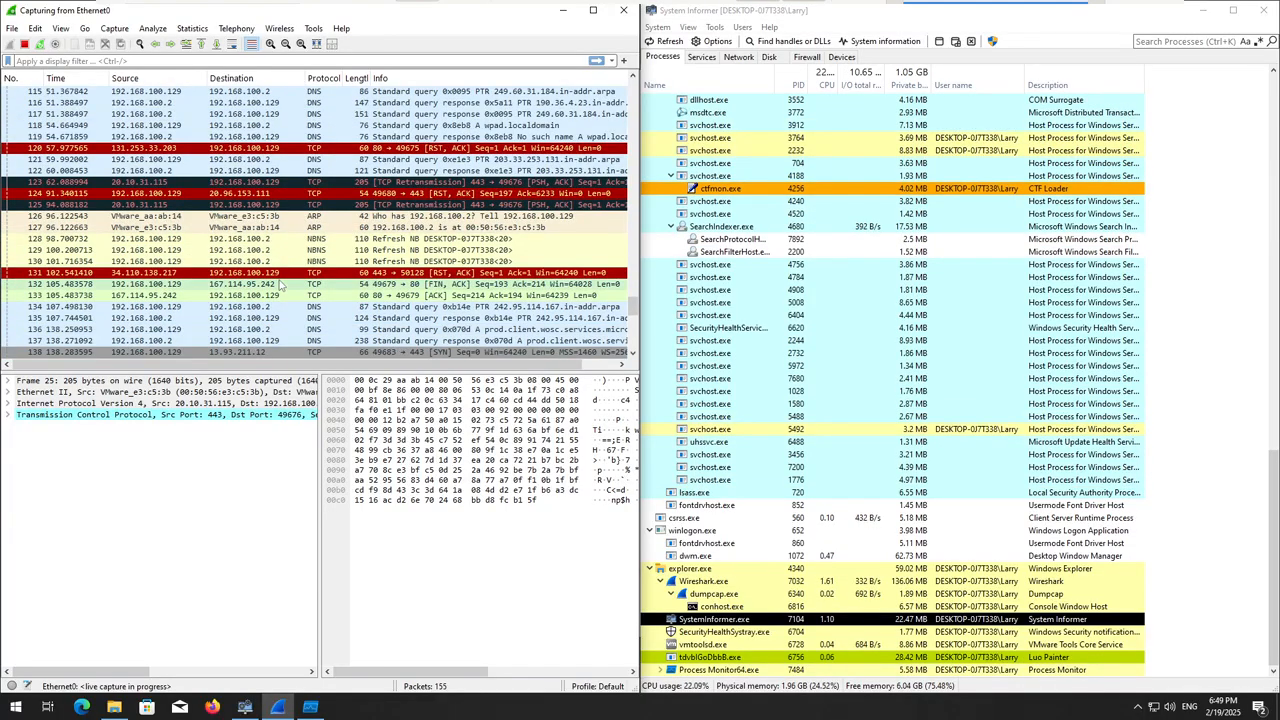
scroll(281, 287, up, 6)
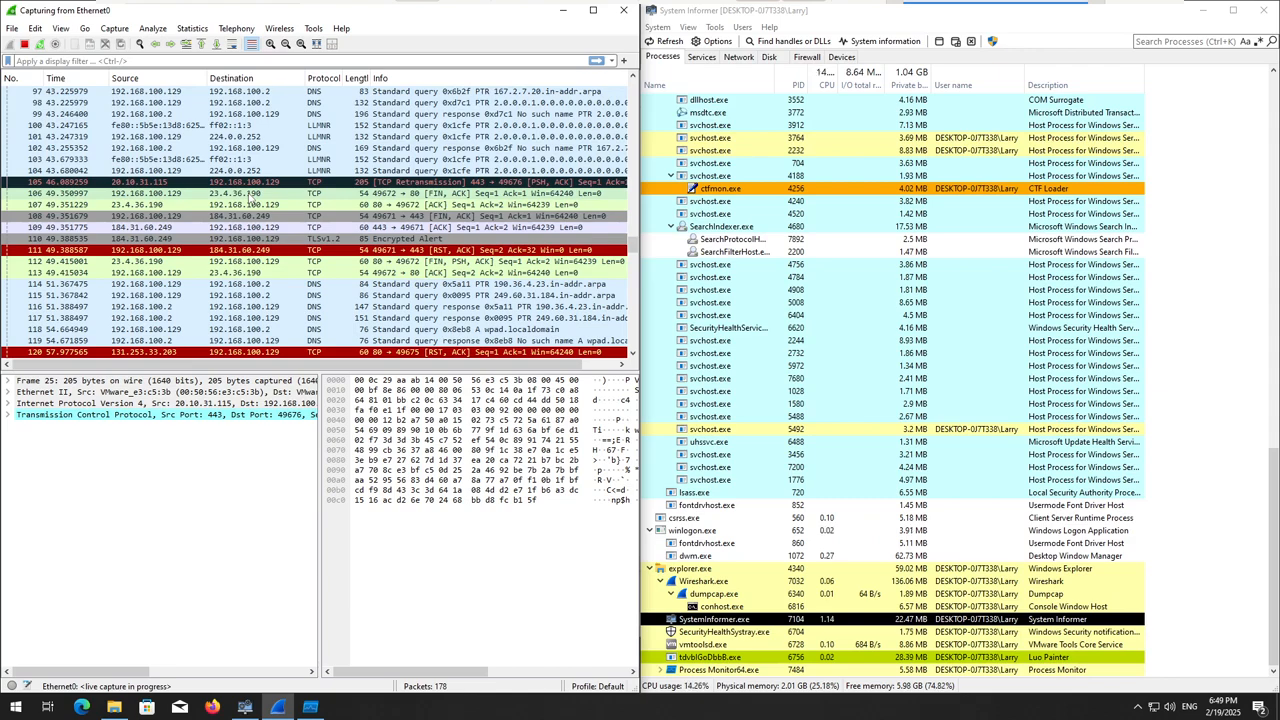
click(236, 250)
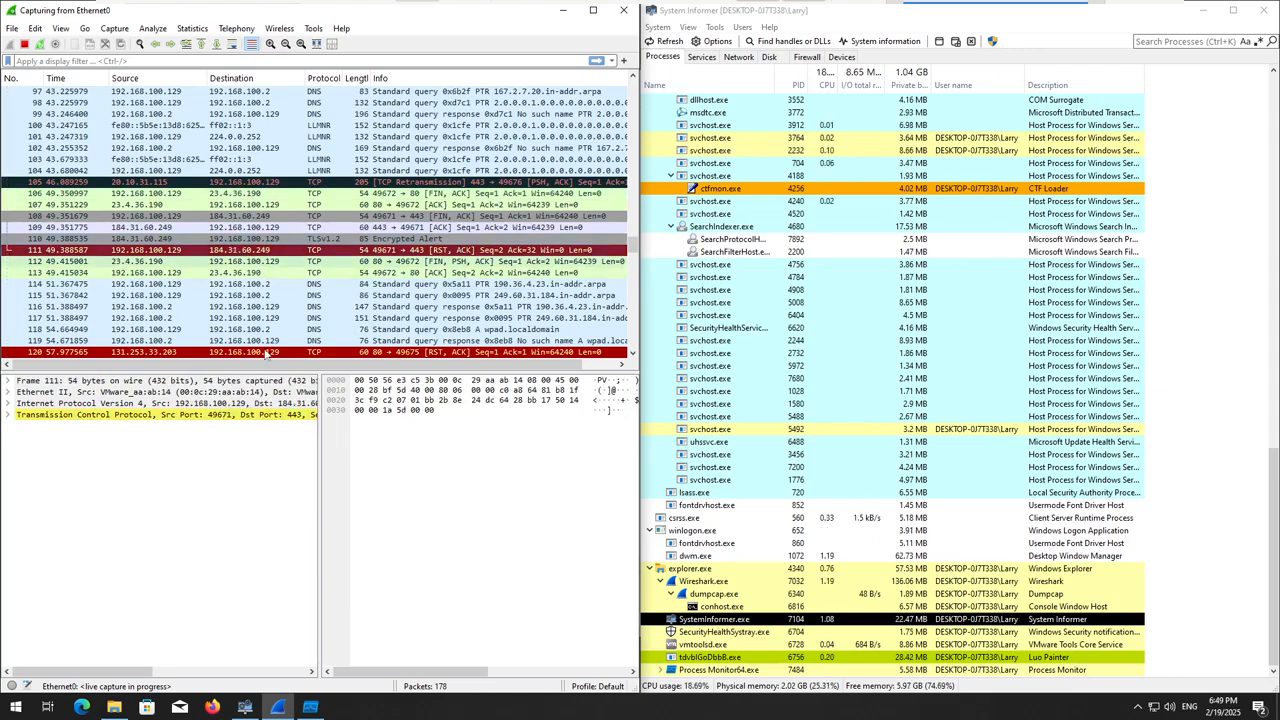
- Open VirusTotal in Firefox, dismissing the default-browser prompt, and submit the MSI sample from the desktop
click(245, 707)
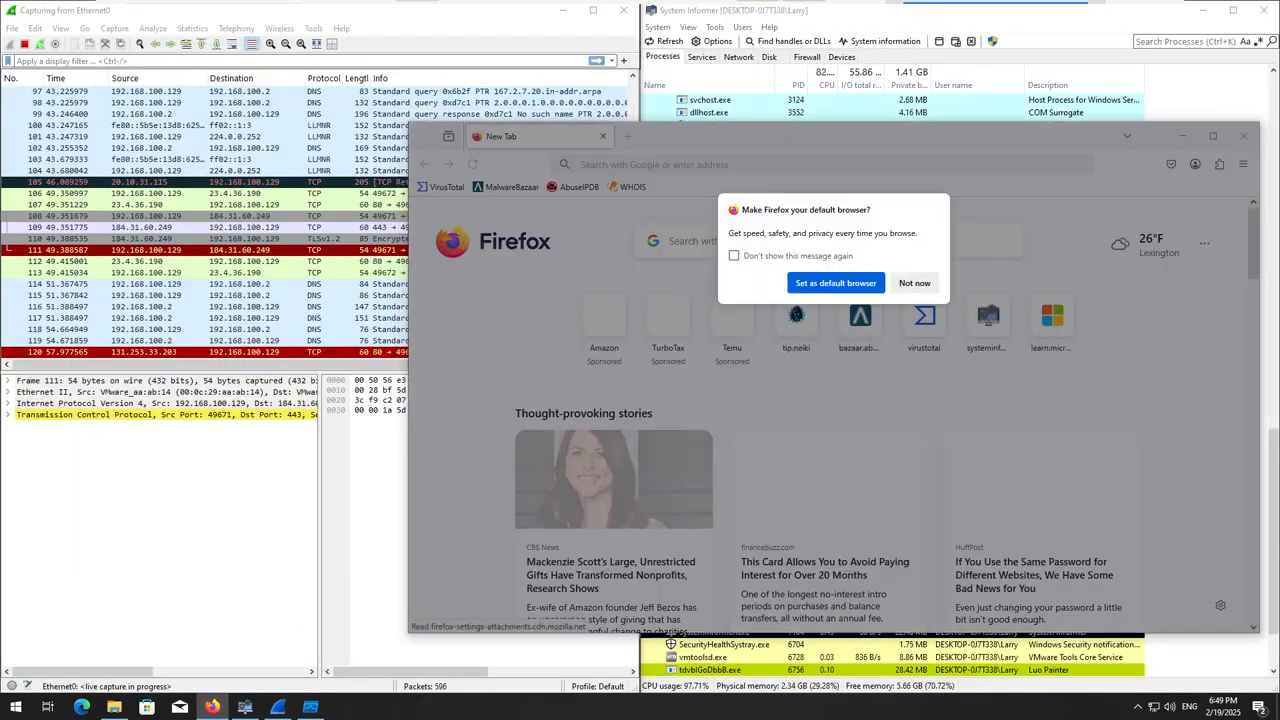
click(915, 283)
click(940, 348)
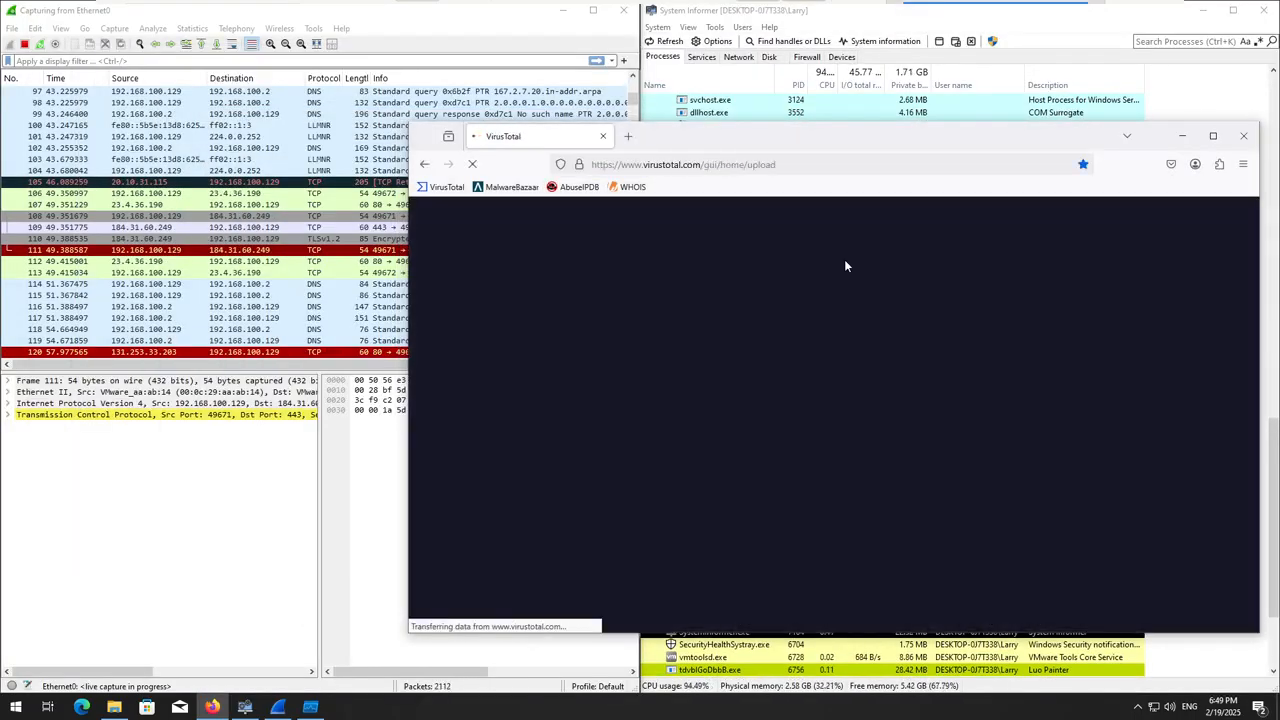
click(1243, 164)
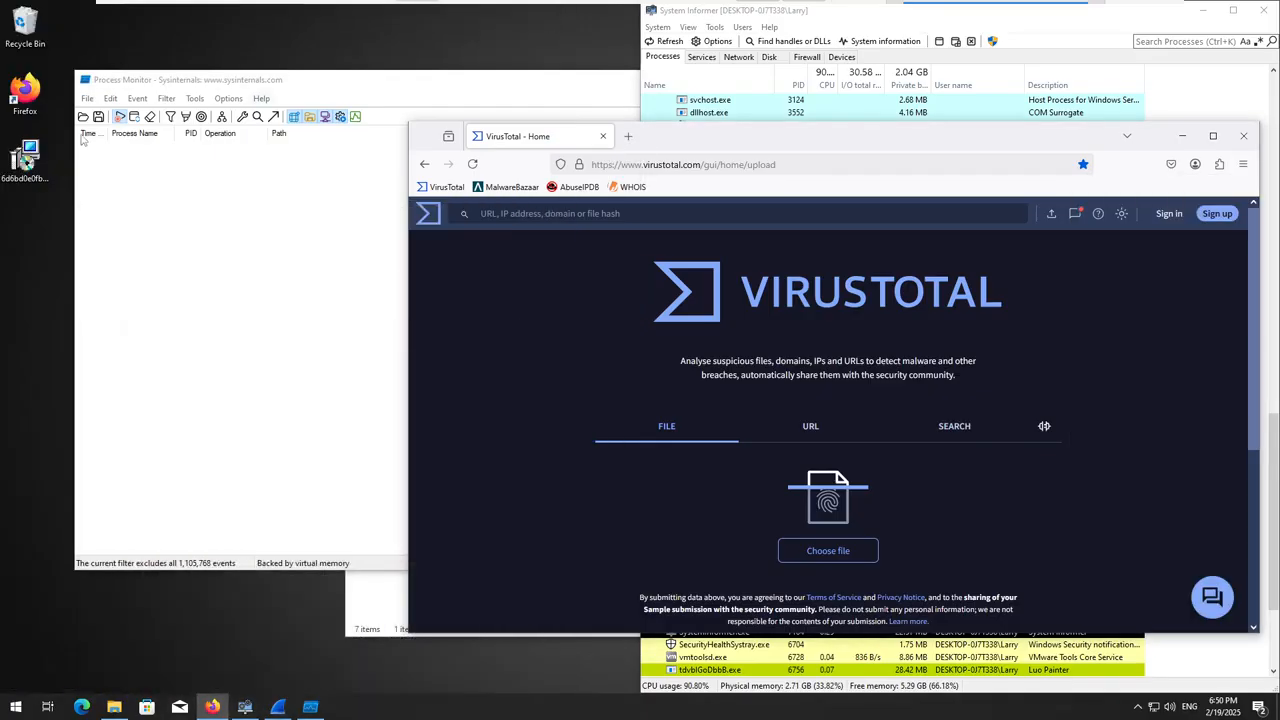
drag(84, 140, 900, 380)
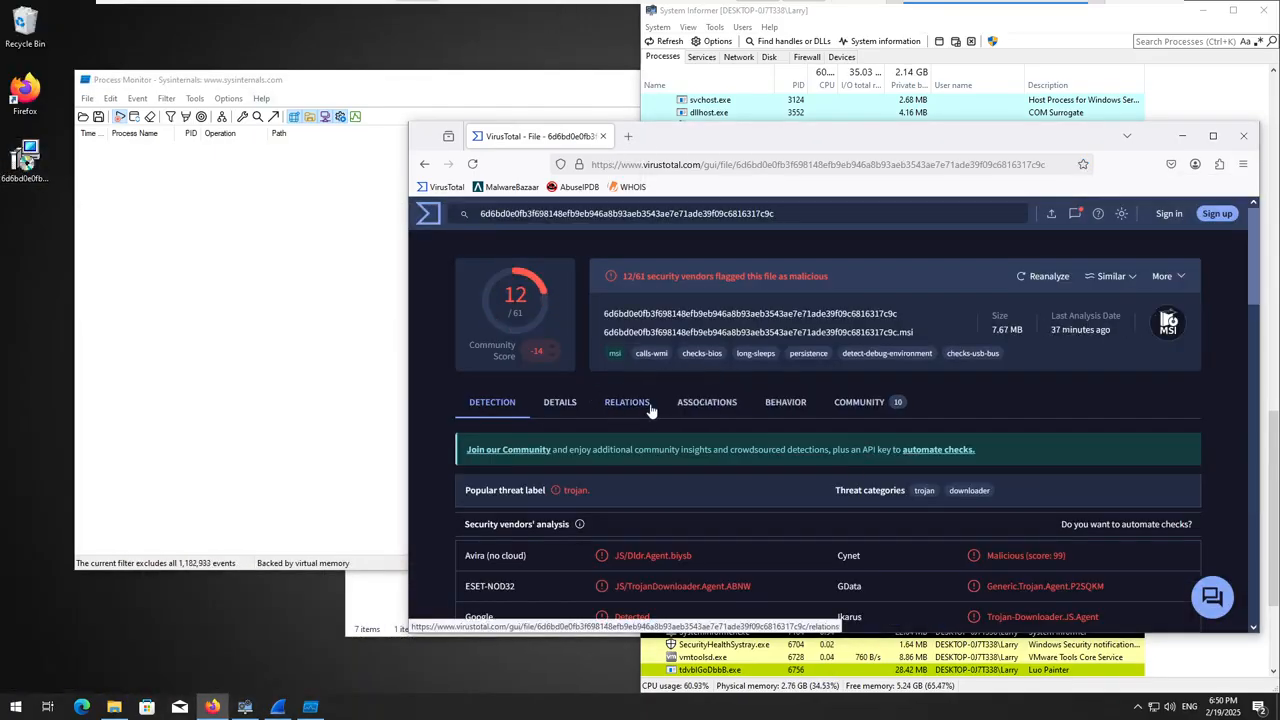
- Examine the contacted URLs and domains and the full list of contacted IP addresses in the sample's VirusTotal relations
click(654, 411)
scroll(690, 530, down, 5)
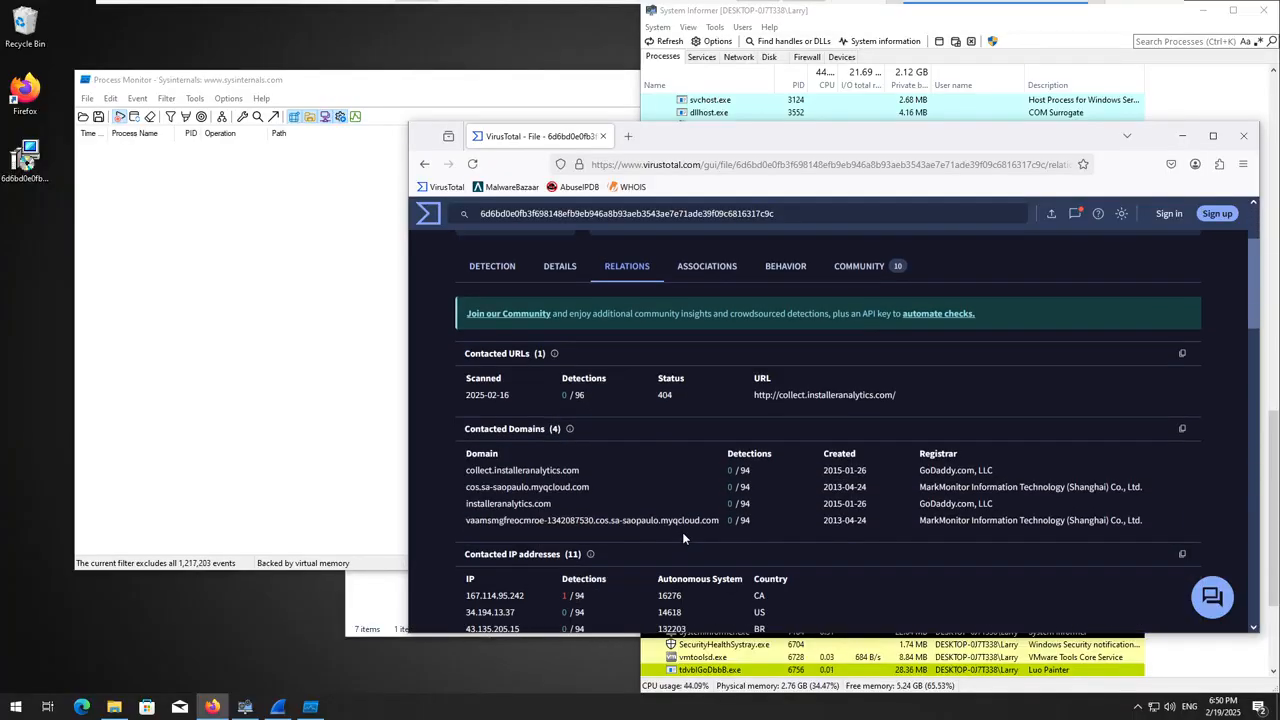
scroll(771, 572, down, 2)
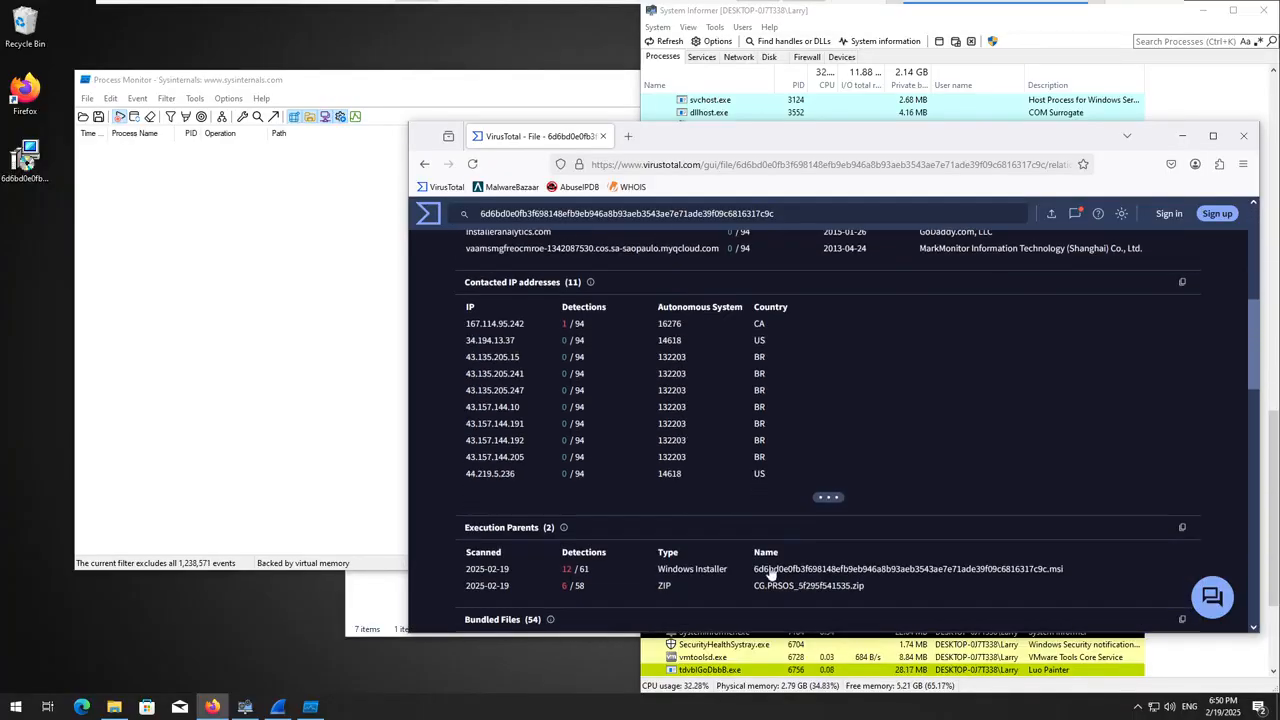
click(824, 498)
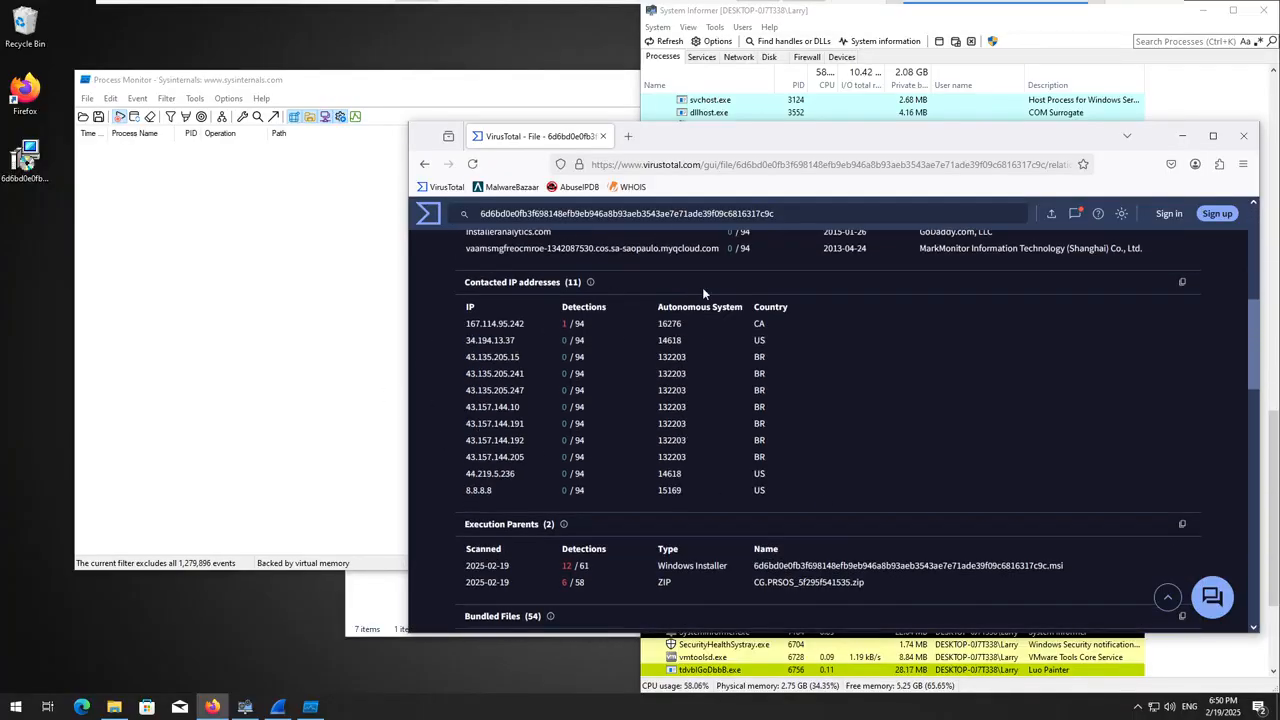
drag(463, 324, 482, 324)
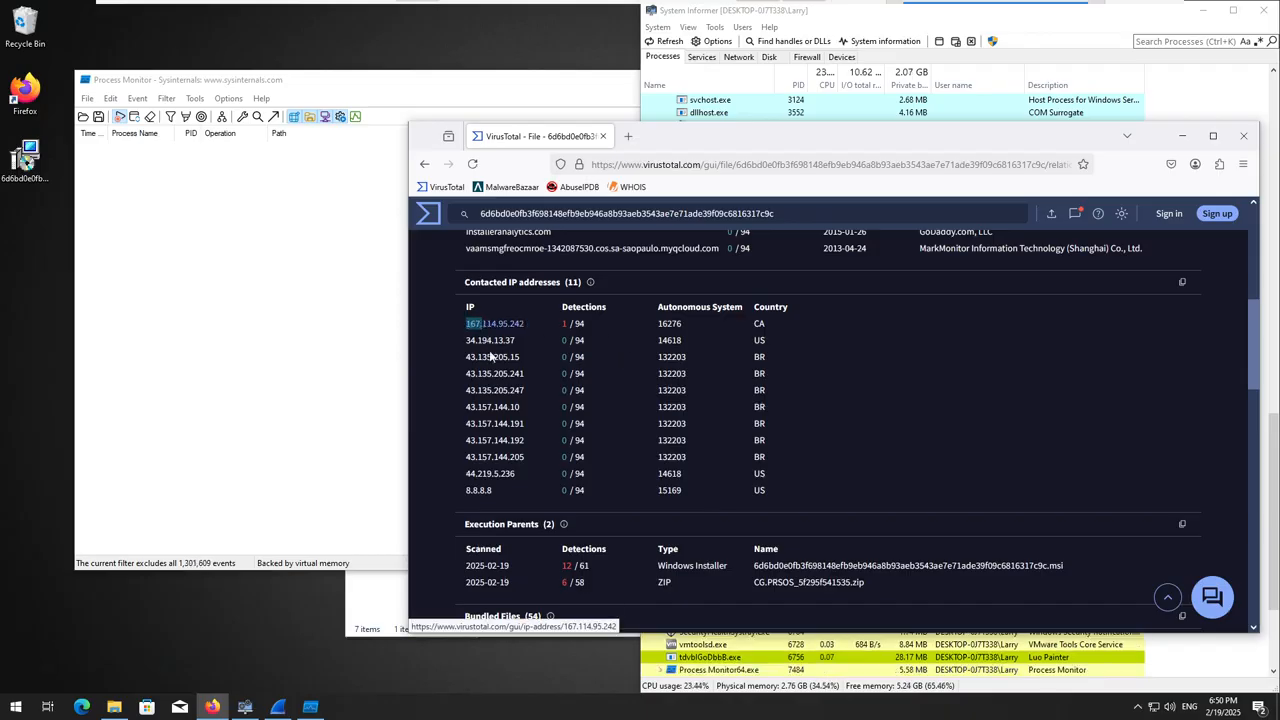
click(443, 428)
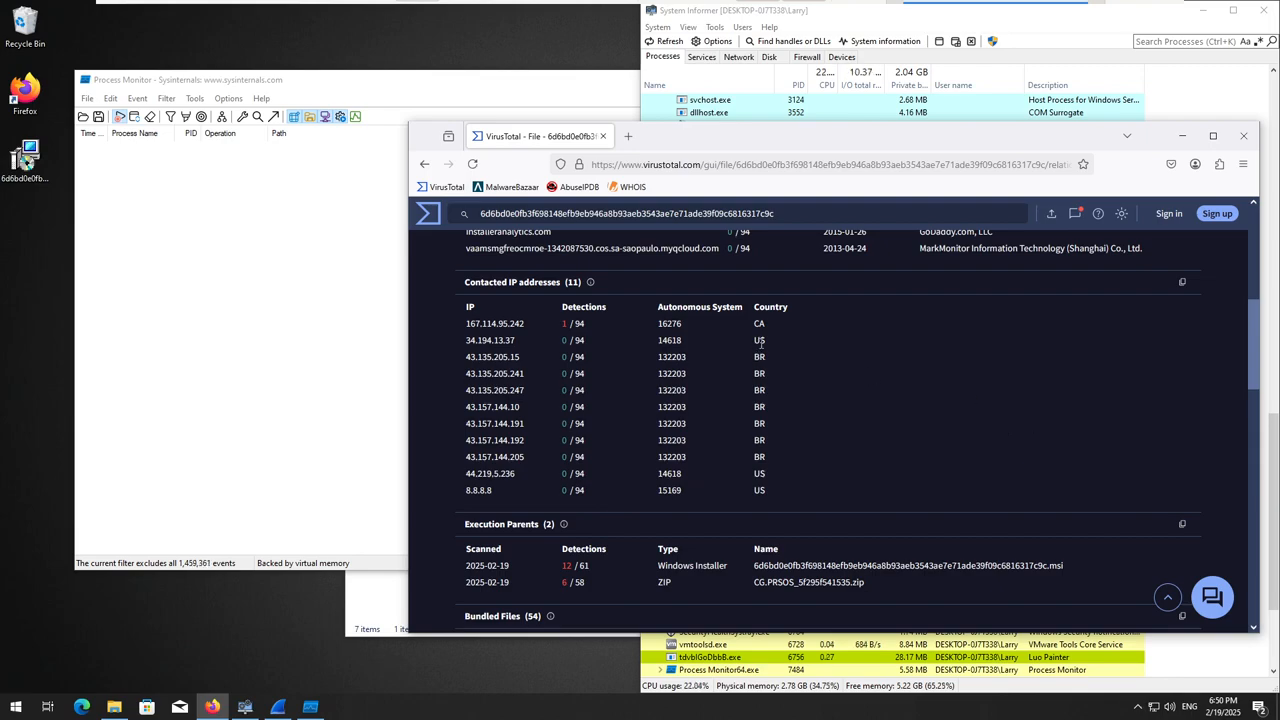
drag(770, 457, 684, 360)
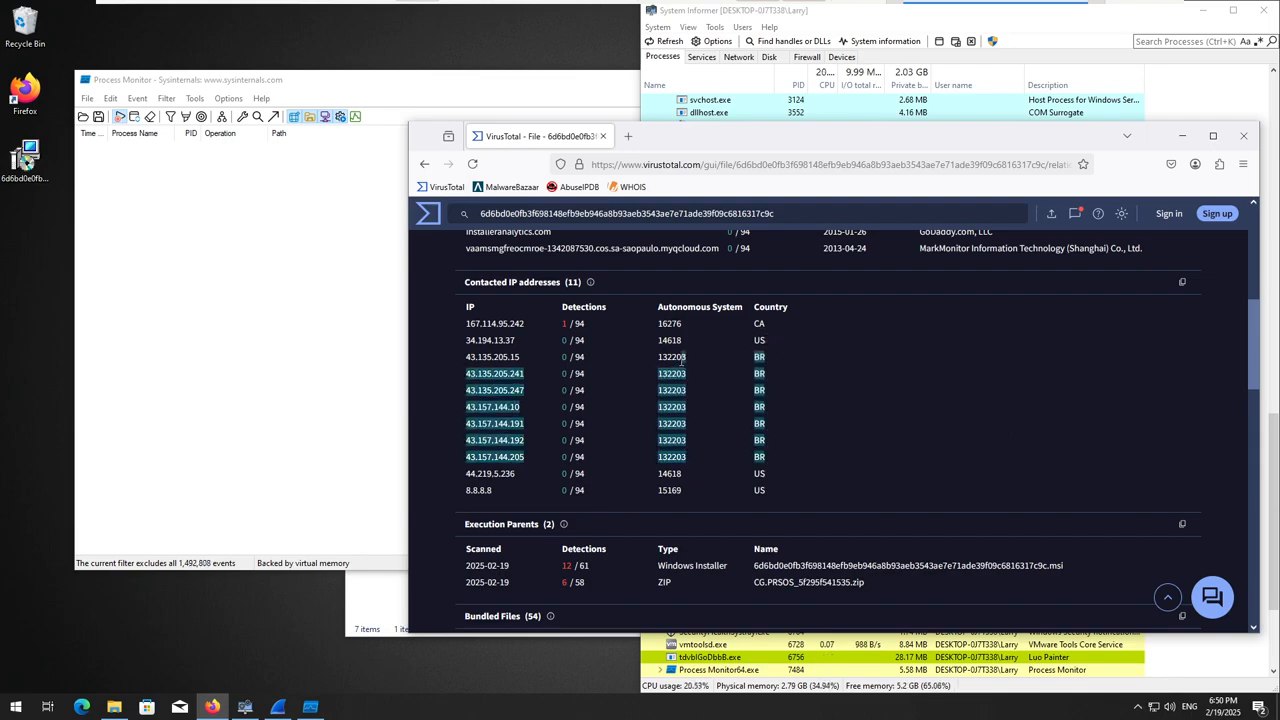
click(450, 412)
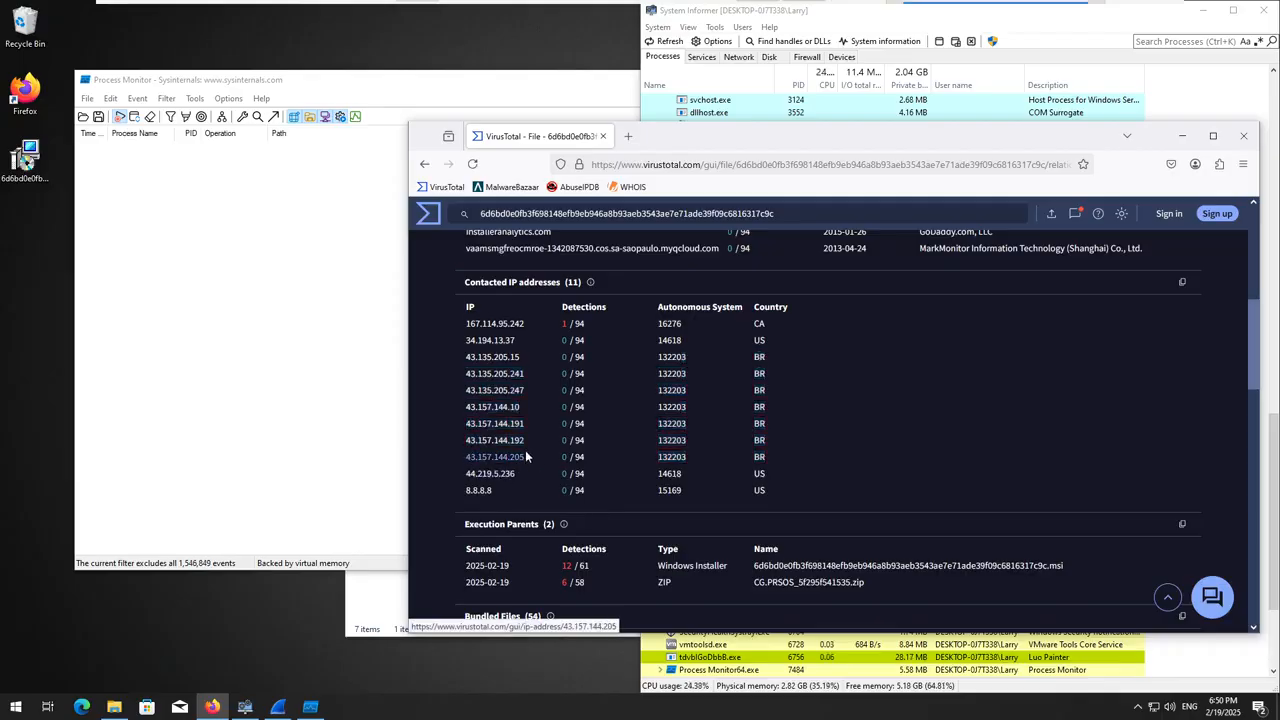
- Minimize Firefox, collapse the firefox.exe processes in System Informer to check tdvblGoDbbB.exe, and clear the desktop of open windows
click(1182, 135)
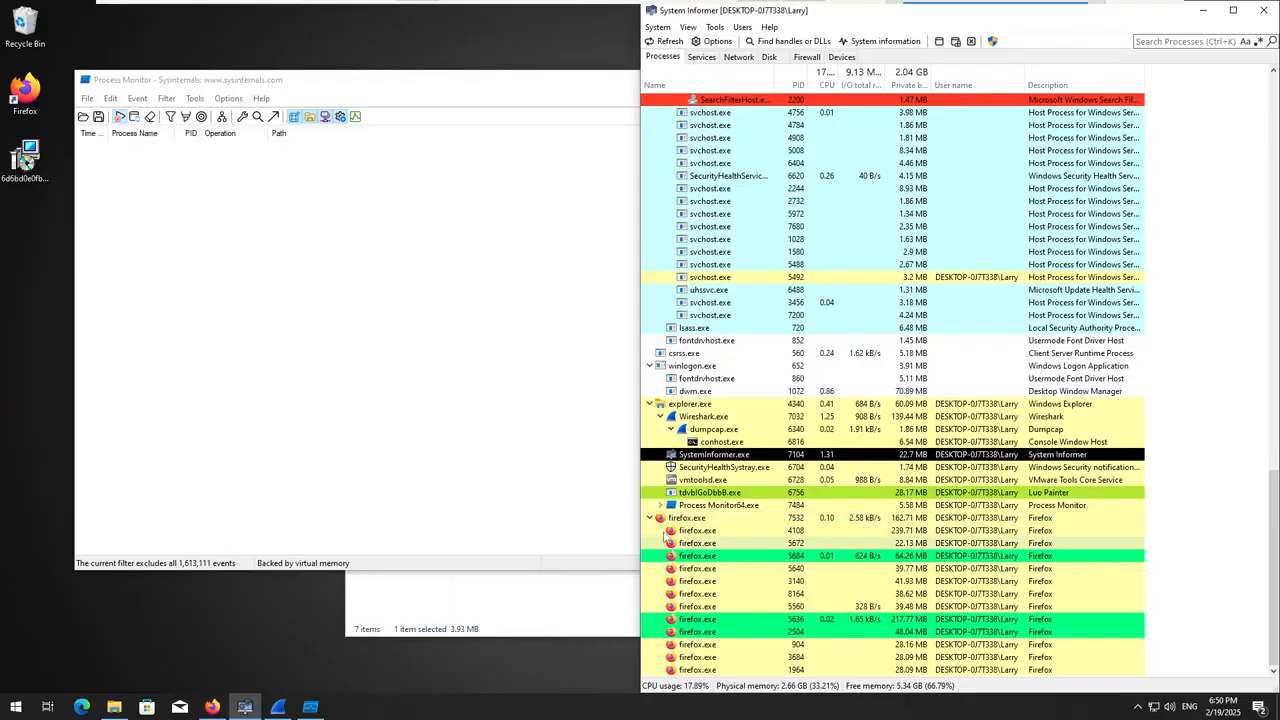
scroll(886, 525, up, 4)
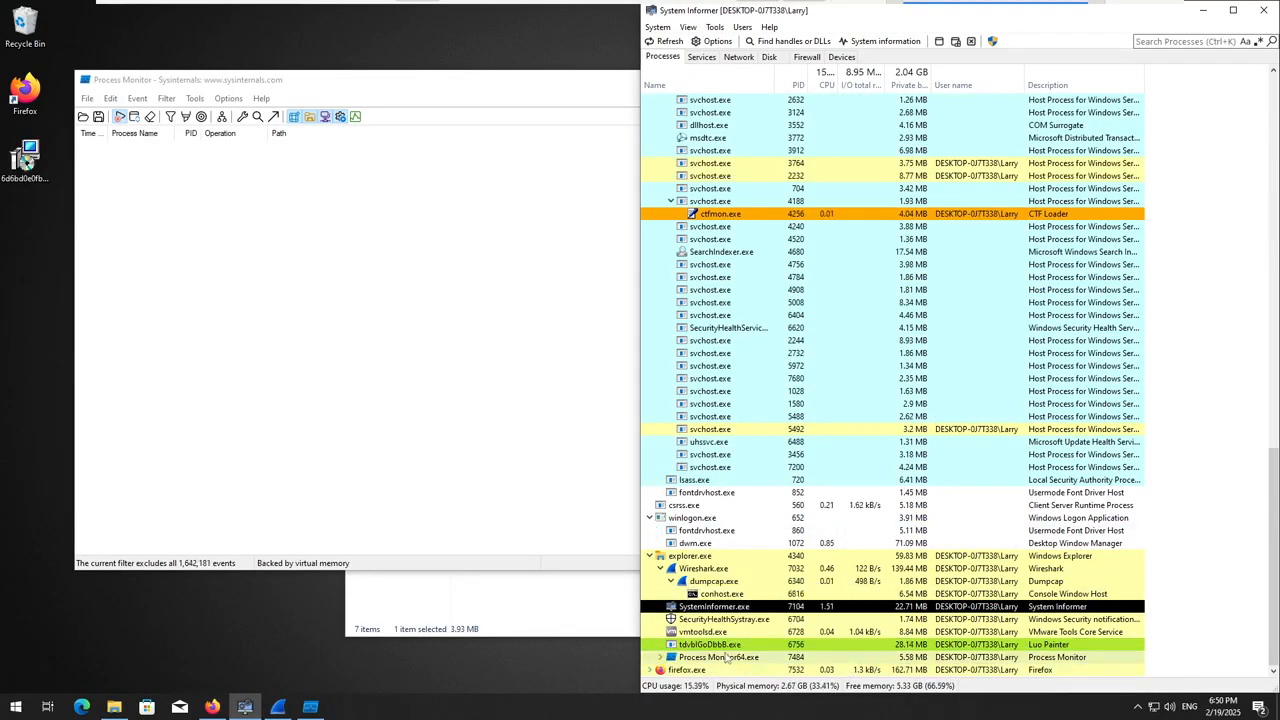
mouse_move(737, 649)
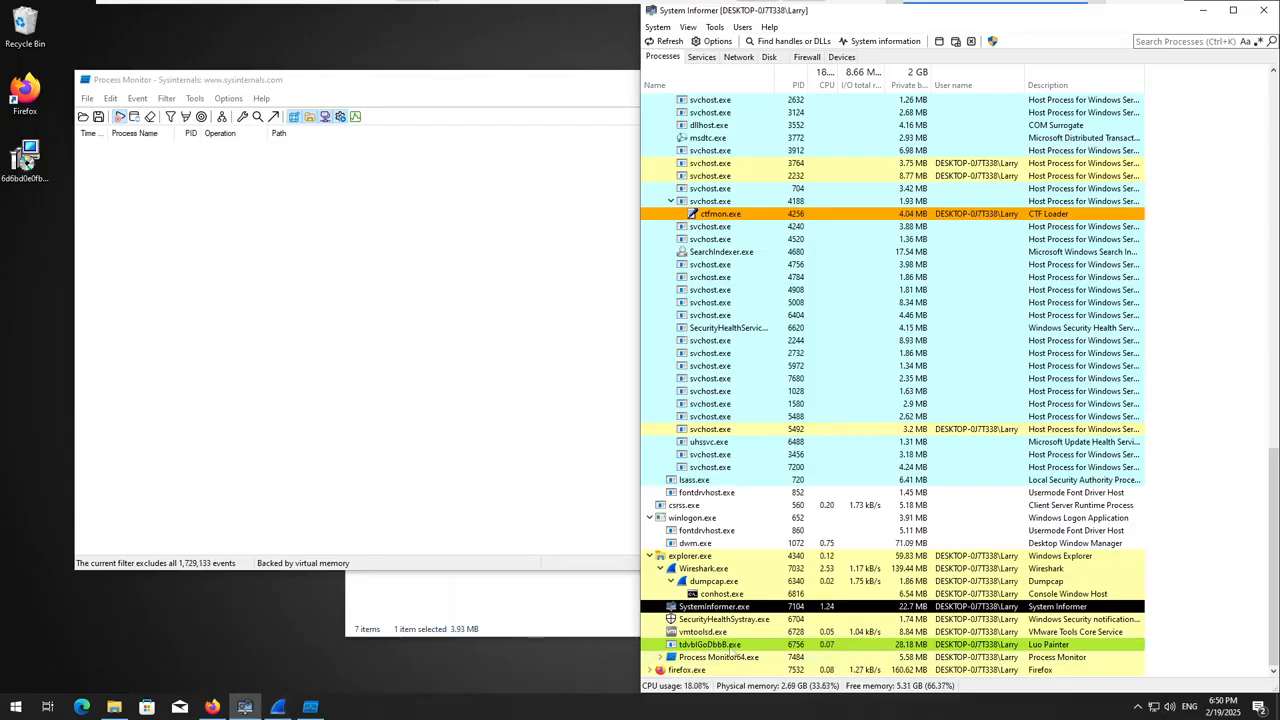
click(1203, 10)
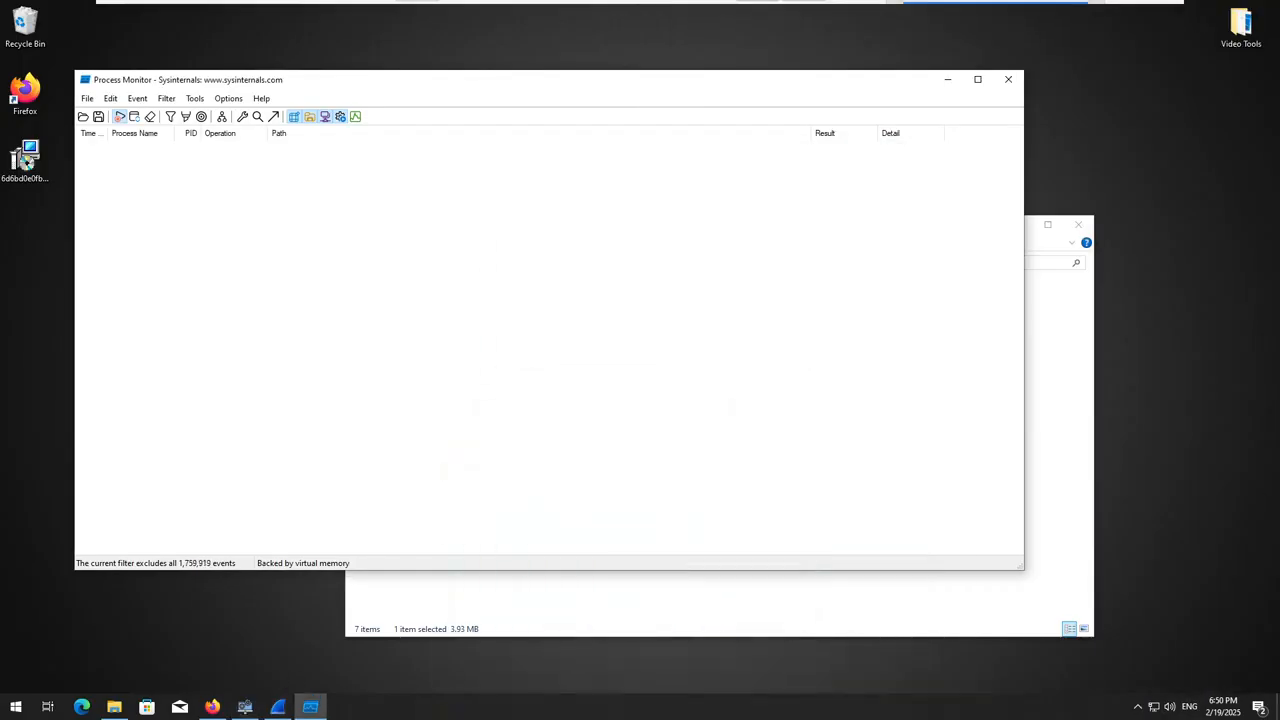
click(1278, 714)
- Return to the VirusTotal report in Firefox and look over its detection results and relations again
click(222, 706)
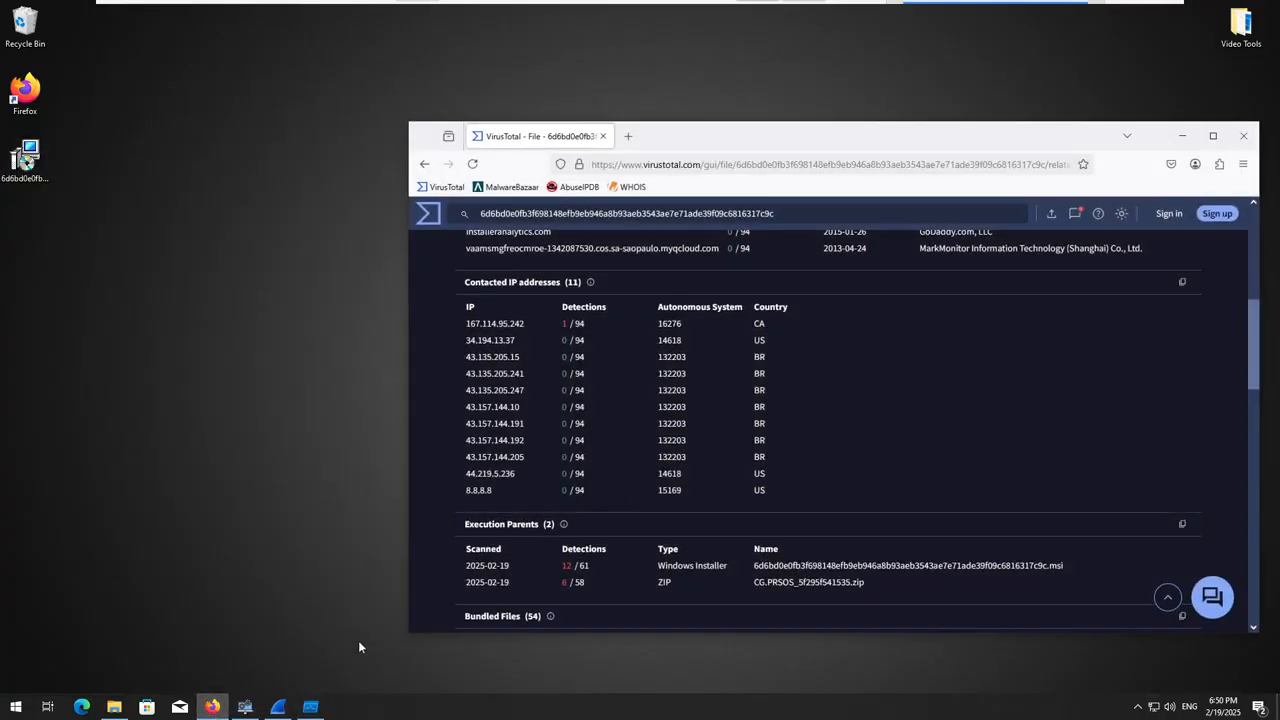
scroll(668, 437, up, 10)
click(494, 404)
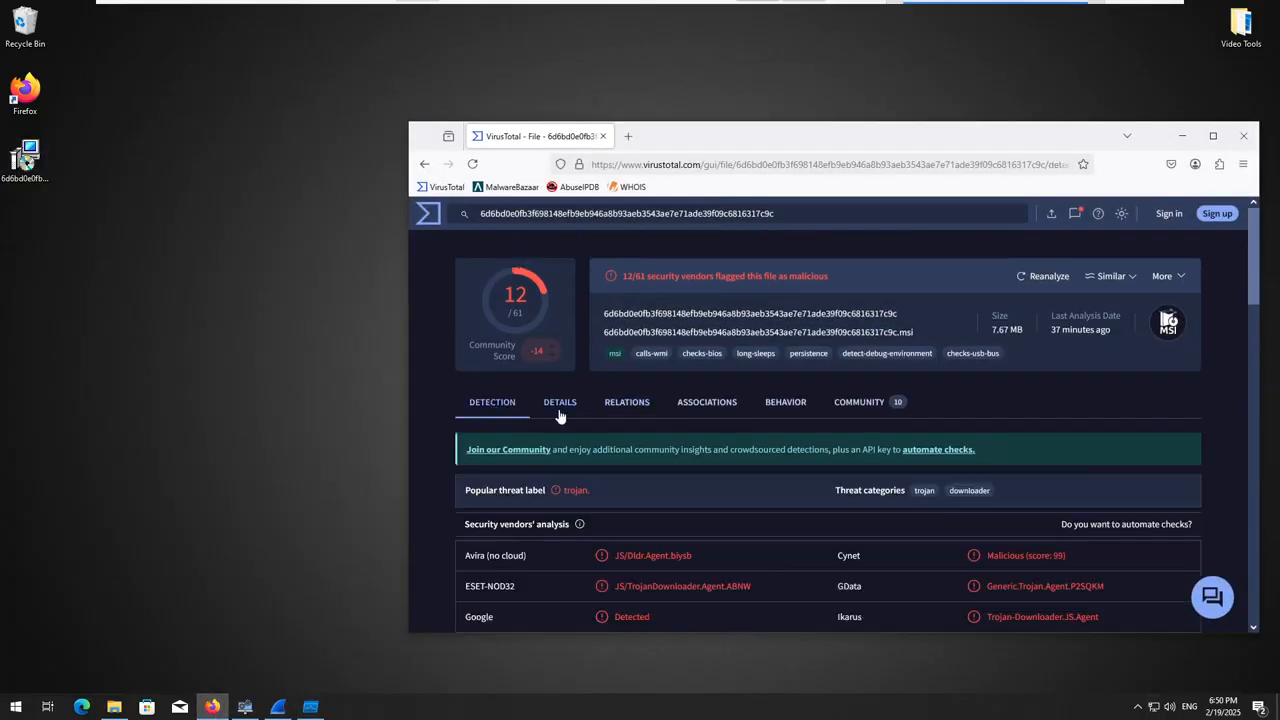
click(630, 402)
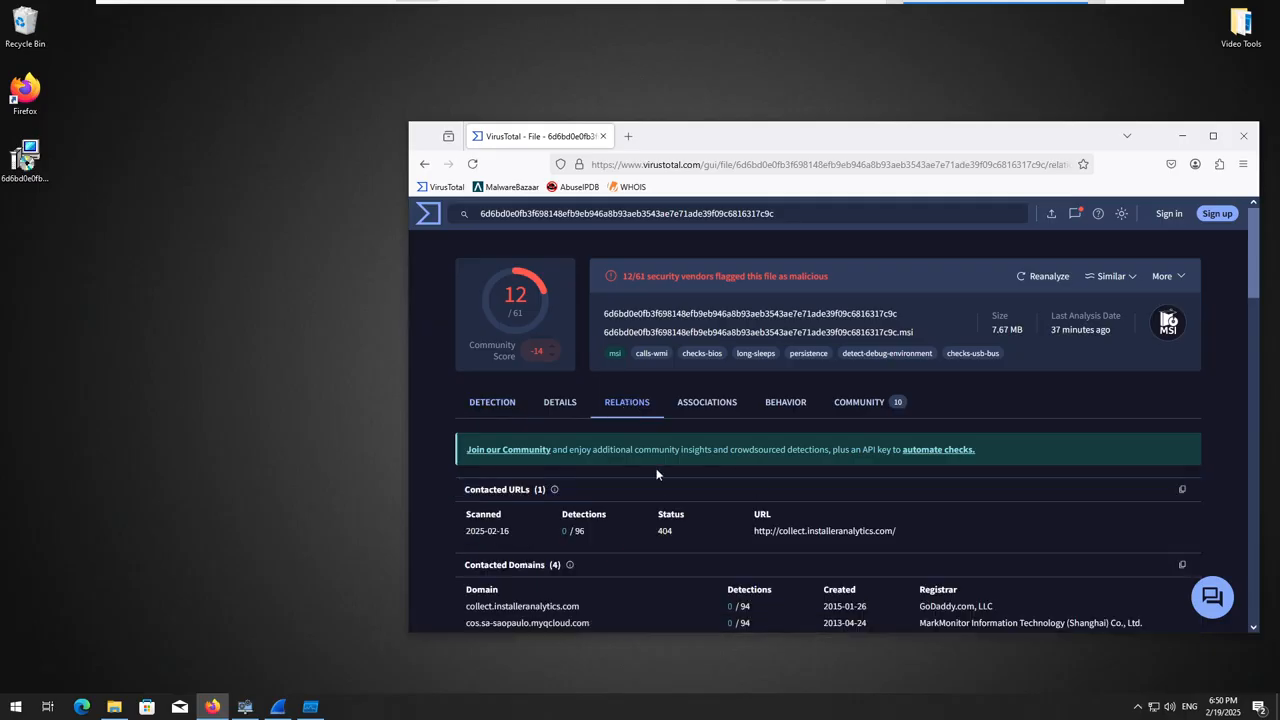
click(708, 403)
click(611, 408)
scroll(703, 400, down, 1)
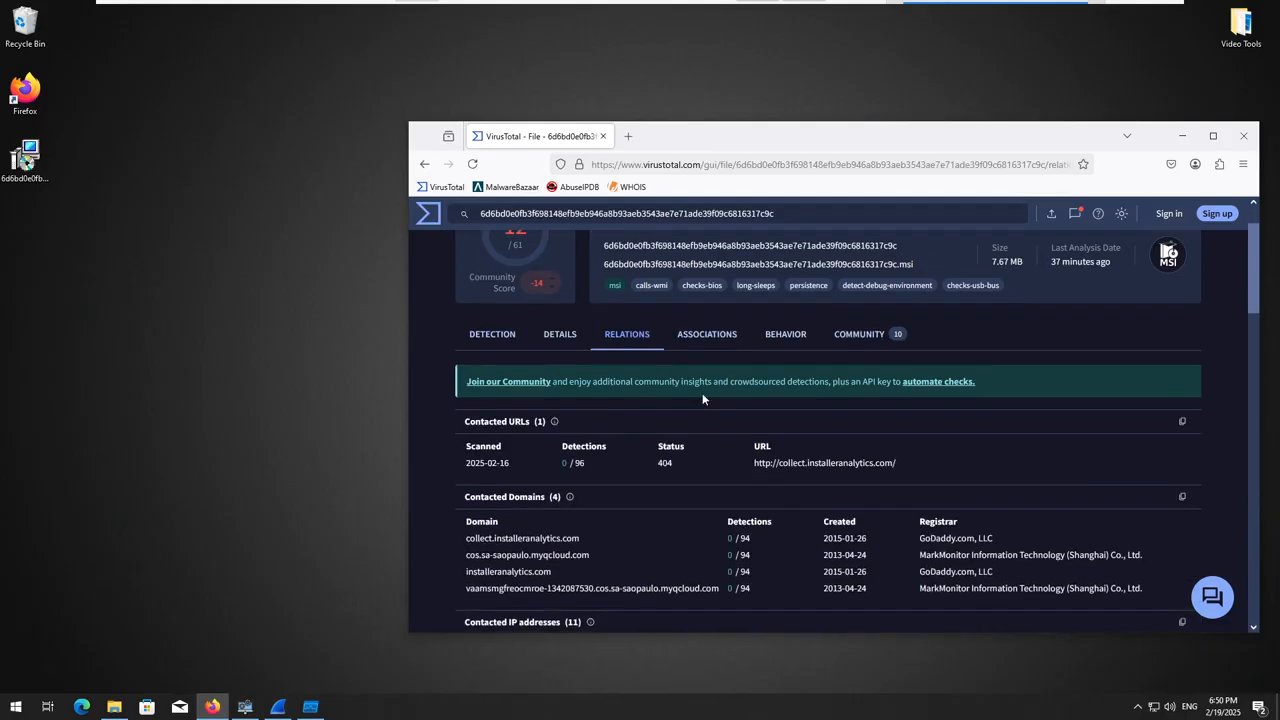
- Open the sample's associations on VirusTotal and read the known threats linked to it
click(707, 338)
scroll(710, 594, down, 3)
scroll(930, 415, up, 1)
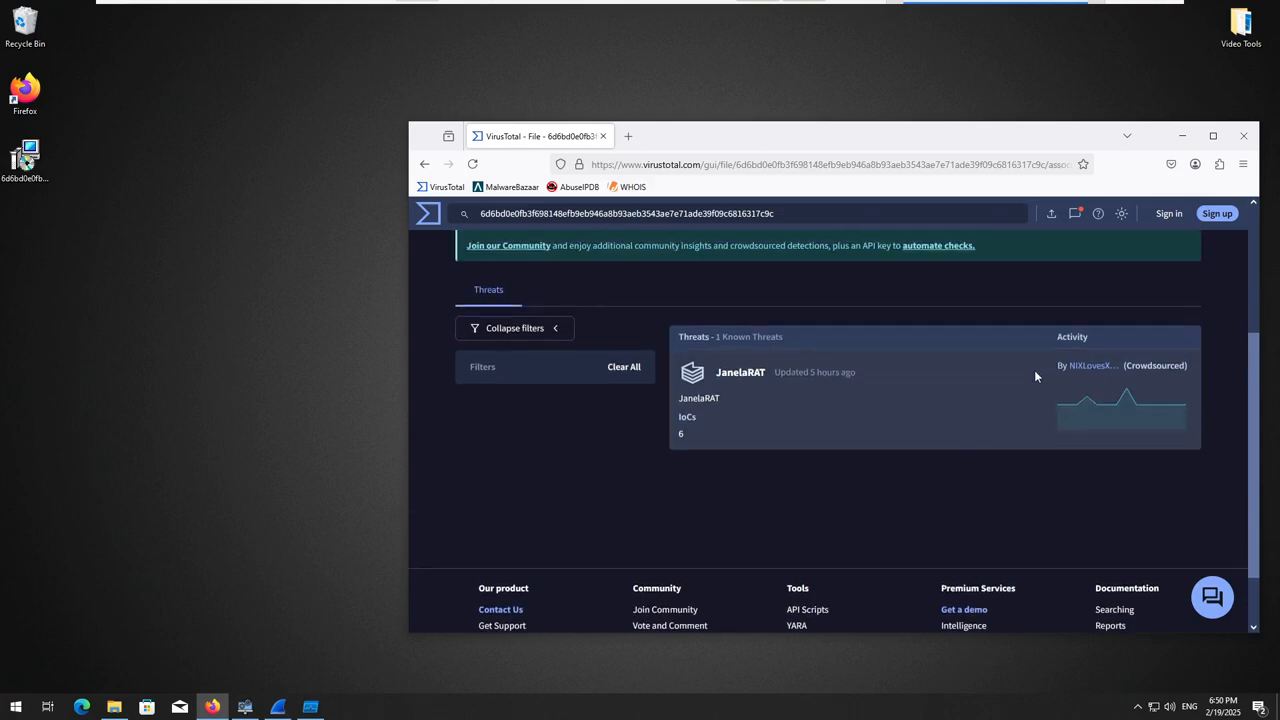
- Return to the sample's relations on VirusTotal and examine the contacted URL and its status
scroll(815, 479, up, 4)
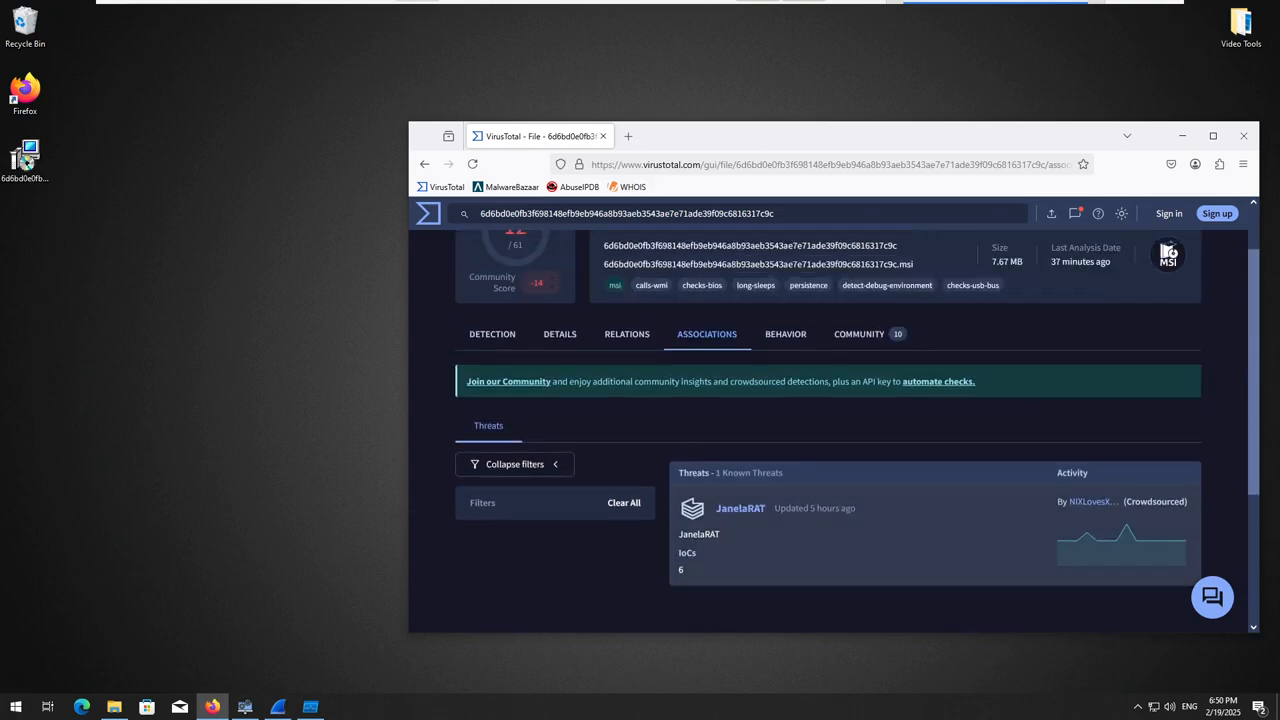
click(630, 402)
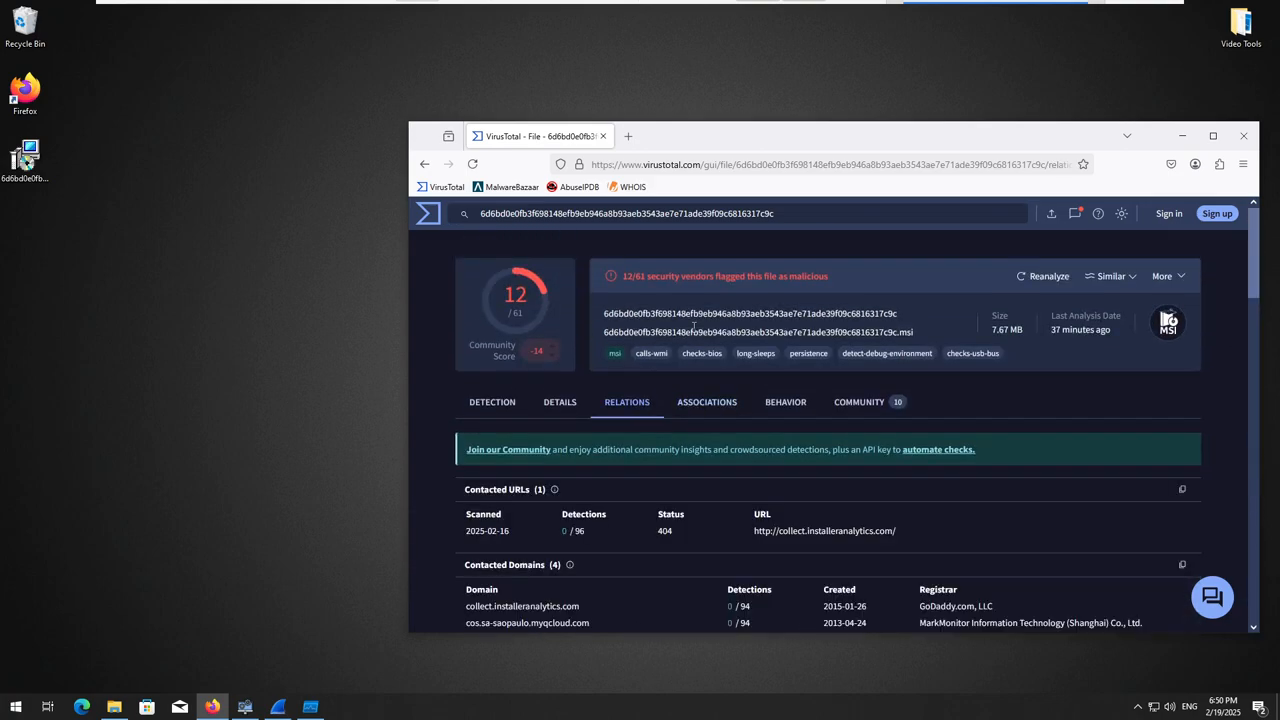
scroll(720, 440, down, 3)
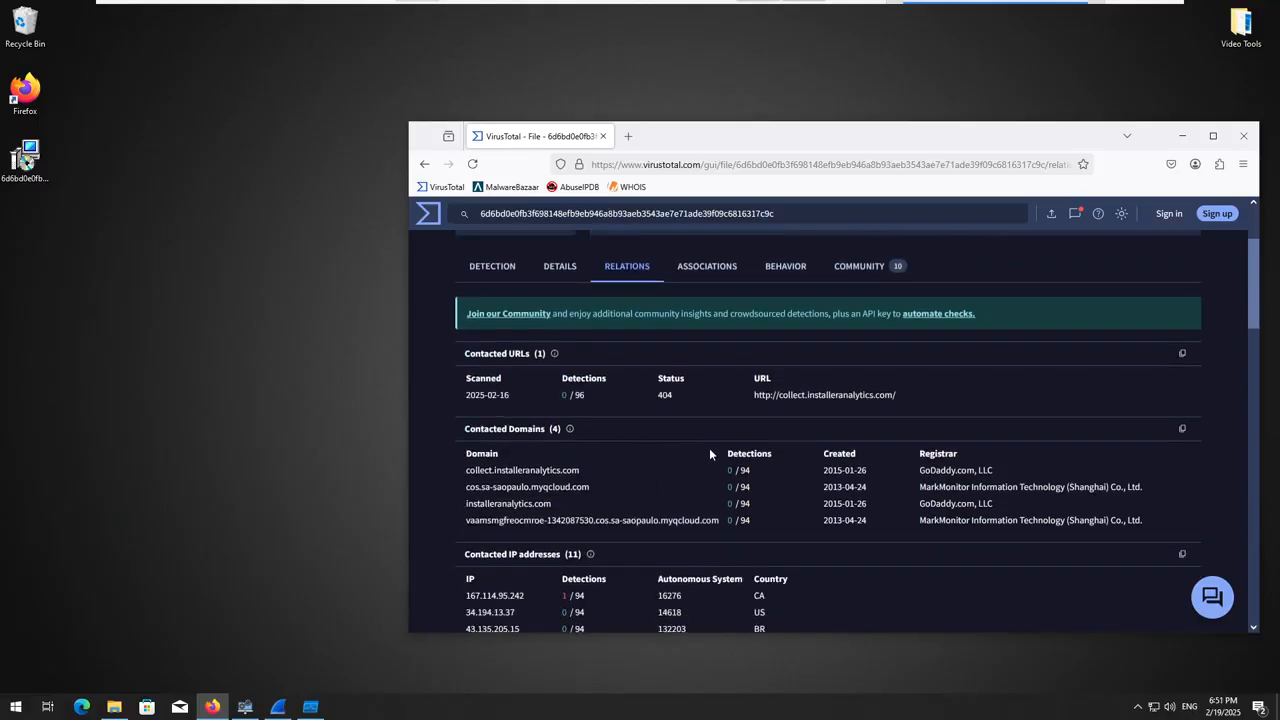
drag(725, 402, 931, 397)
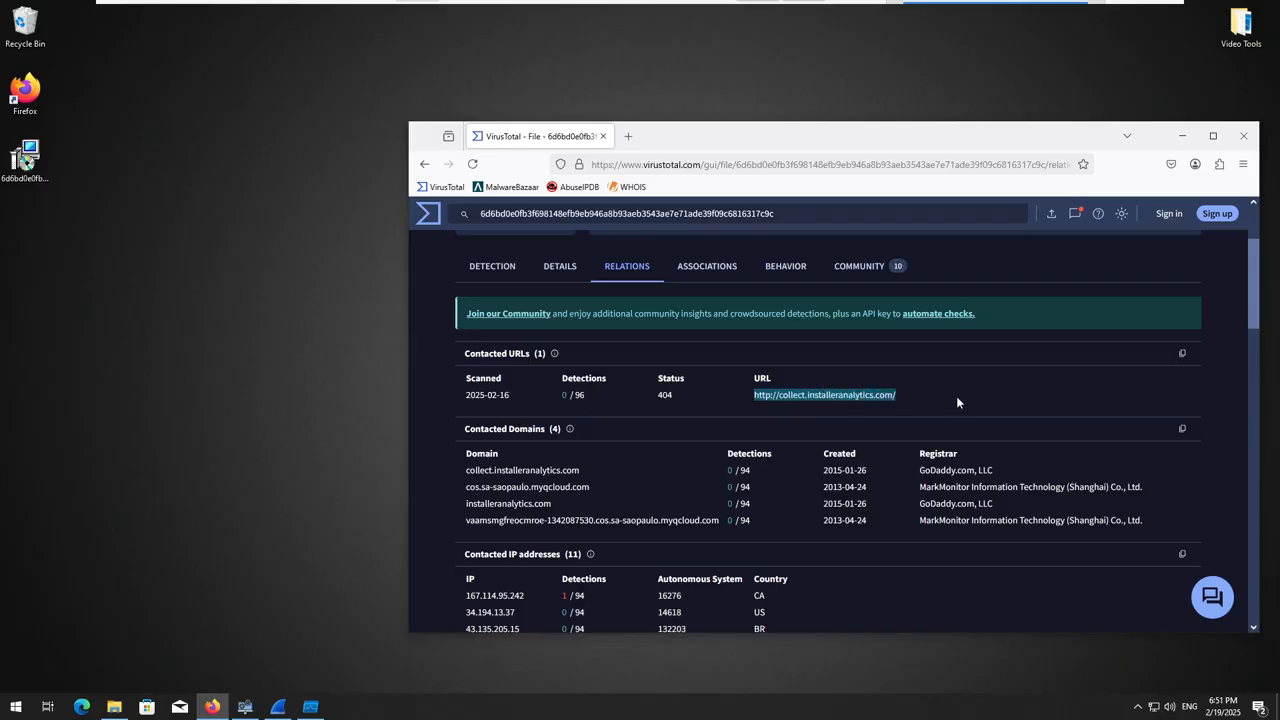
double_click(665, 395)
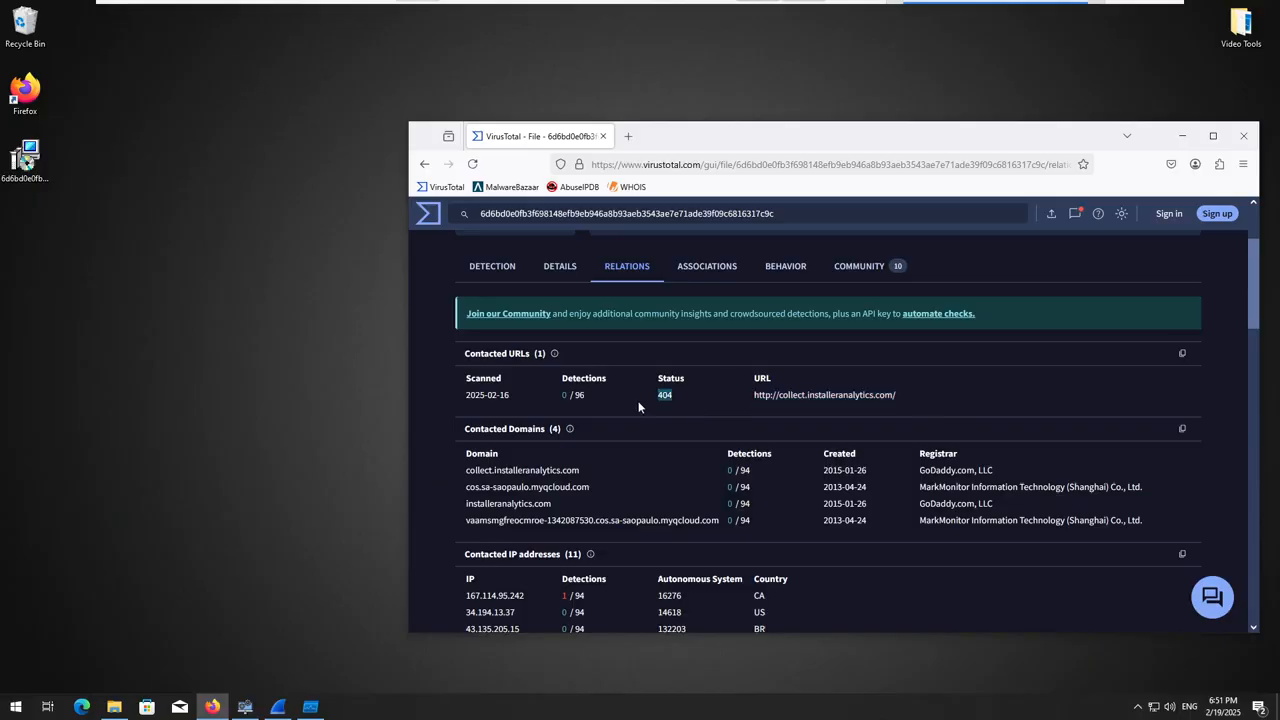
right_click(805, 401)
click(826, 410)
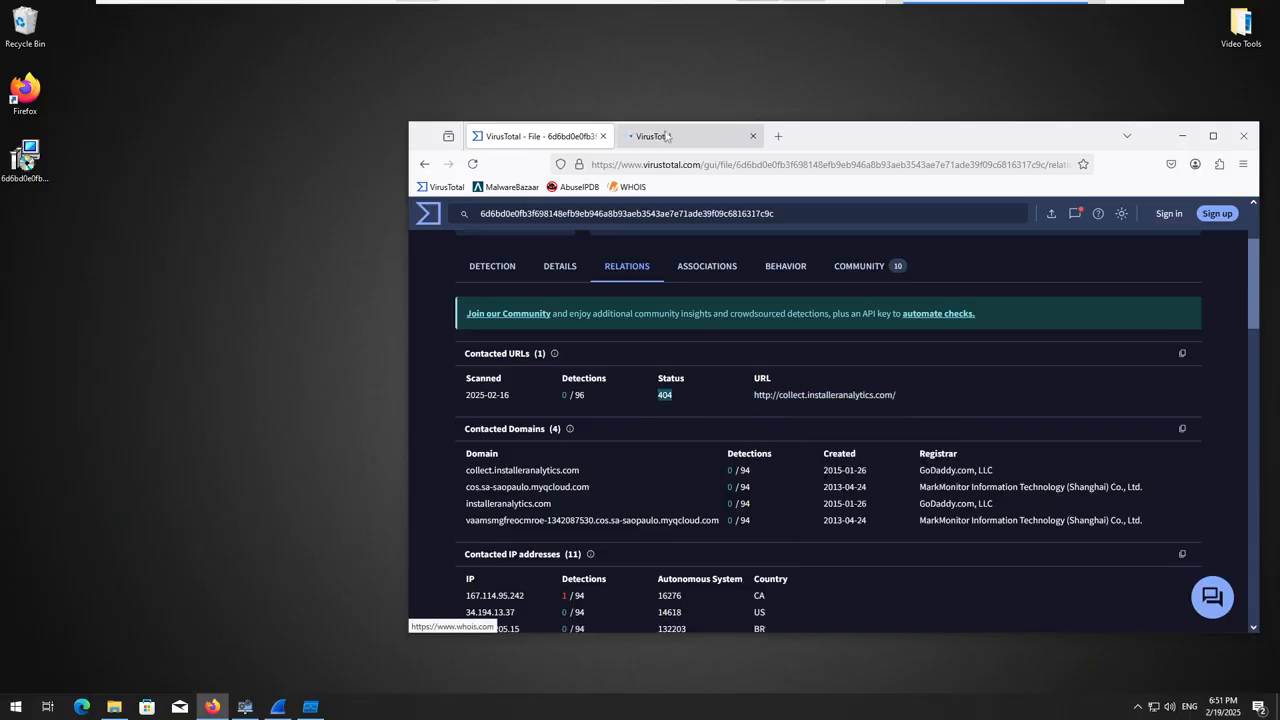
click(660, 136)
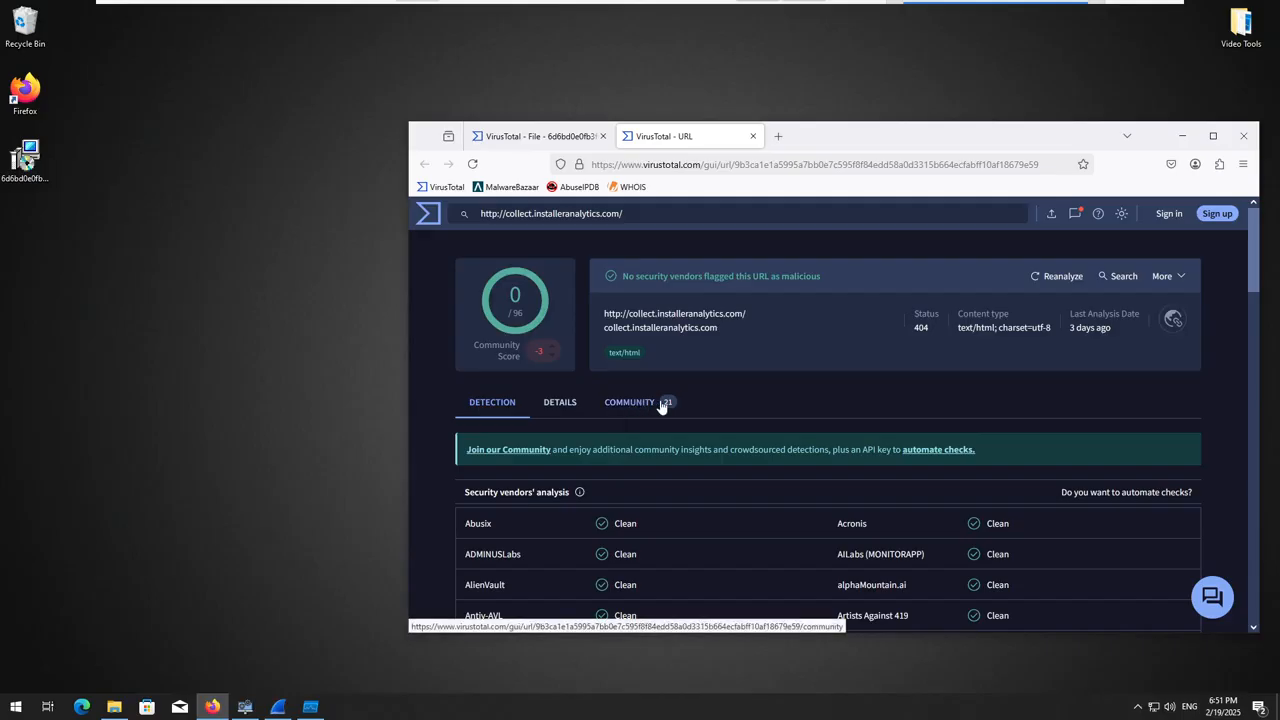
- Copy the domain collect.installeranalytics.com from the URL report and visit it in a new browser tab
right_click(614, 334)
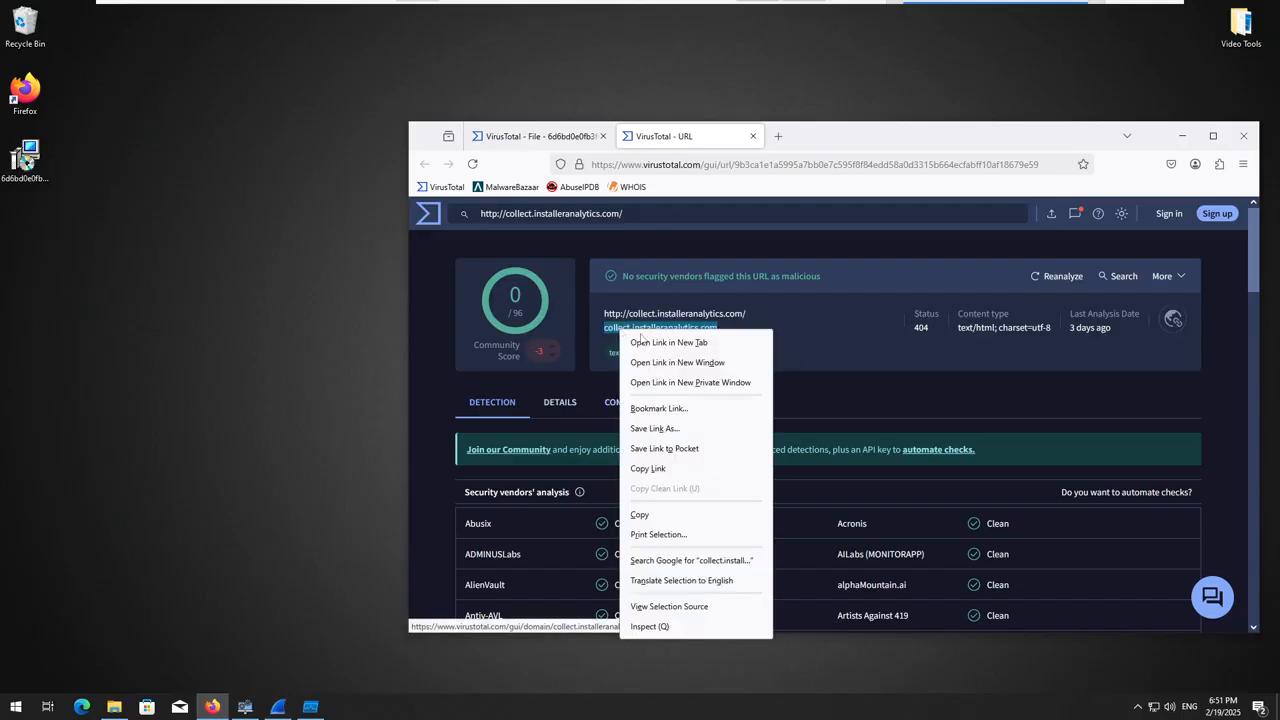
click(656, 513)
click(779, 138)
right_click(788, 164)
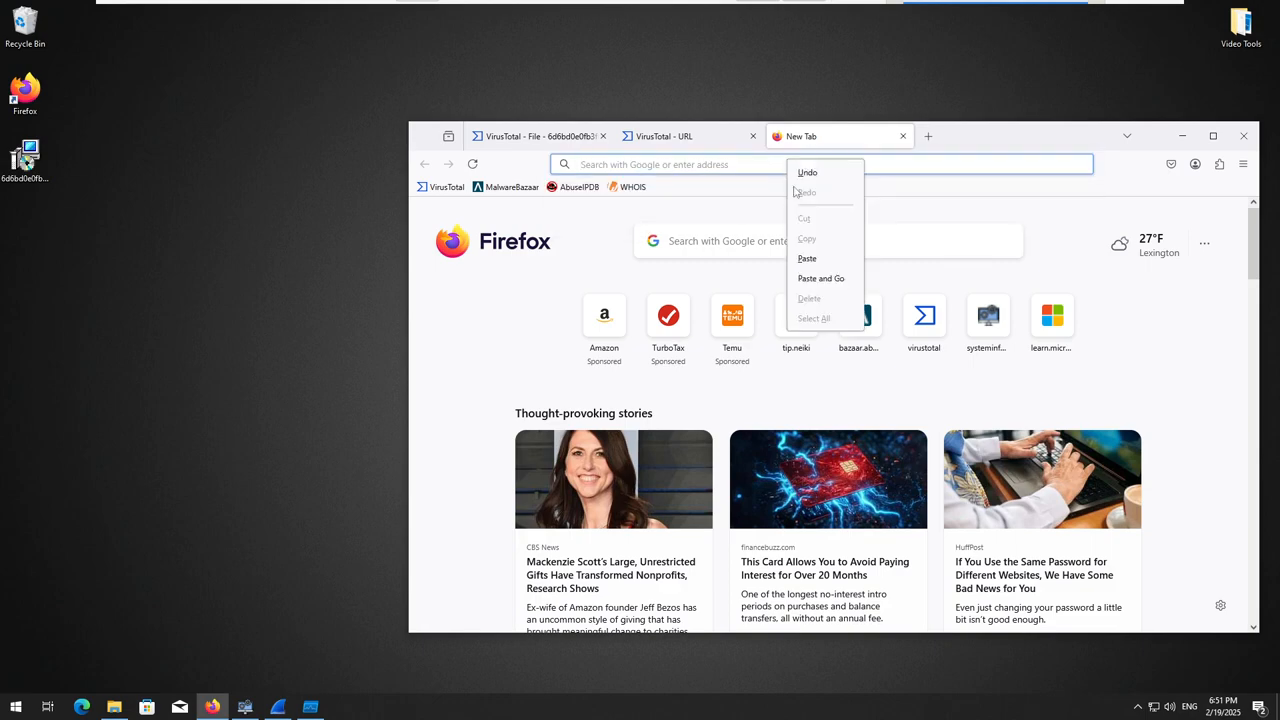
click(807, 258)
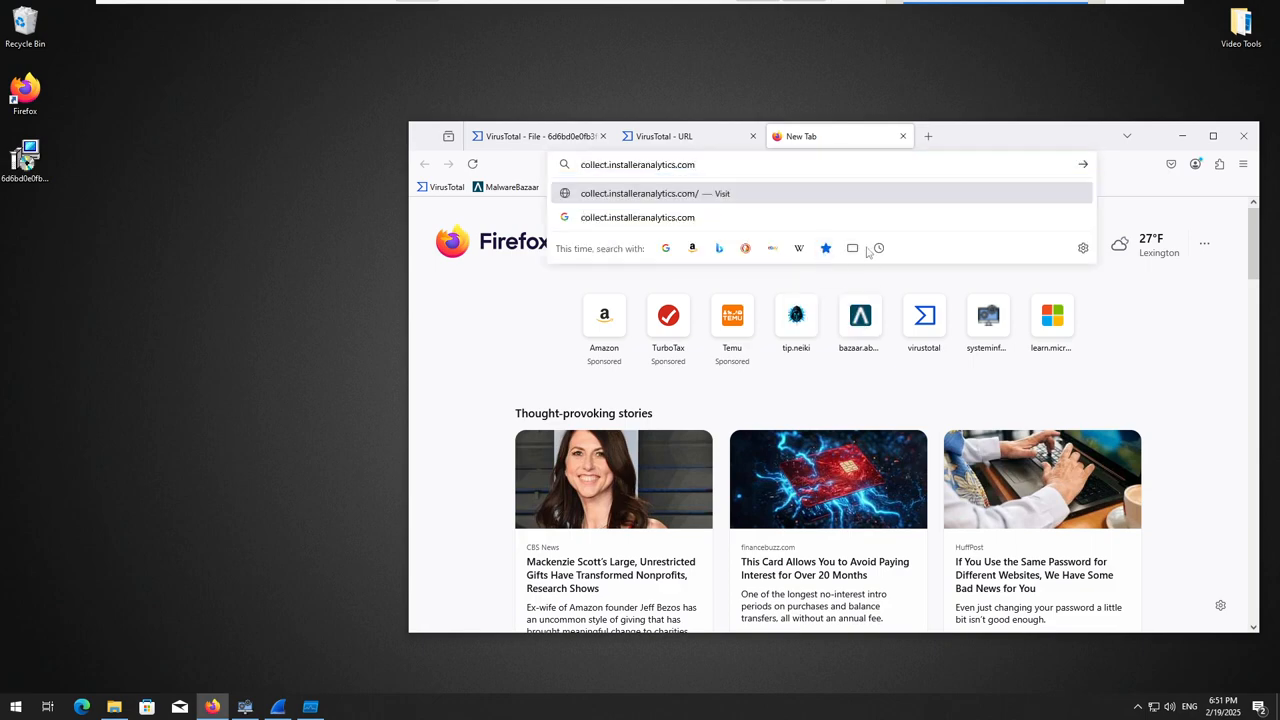
key(Return)
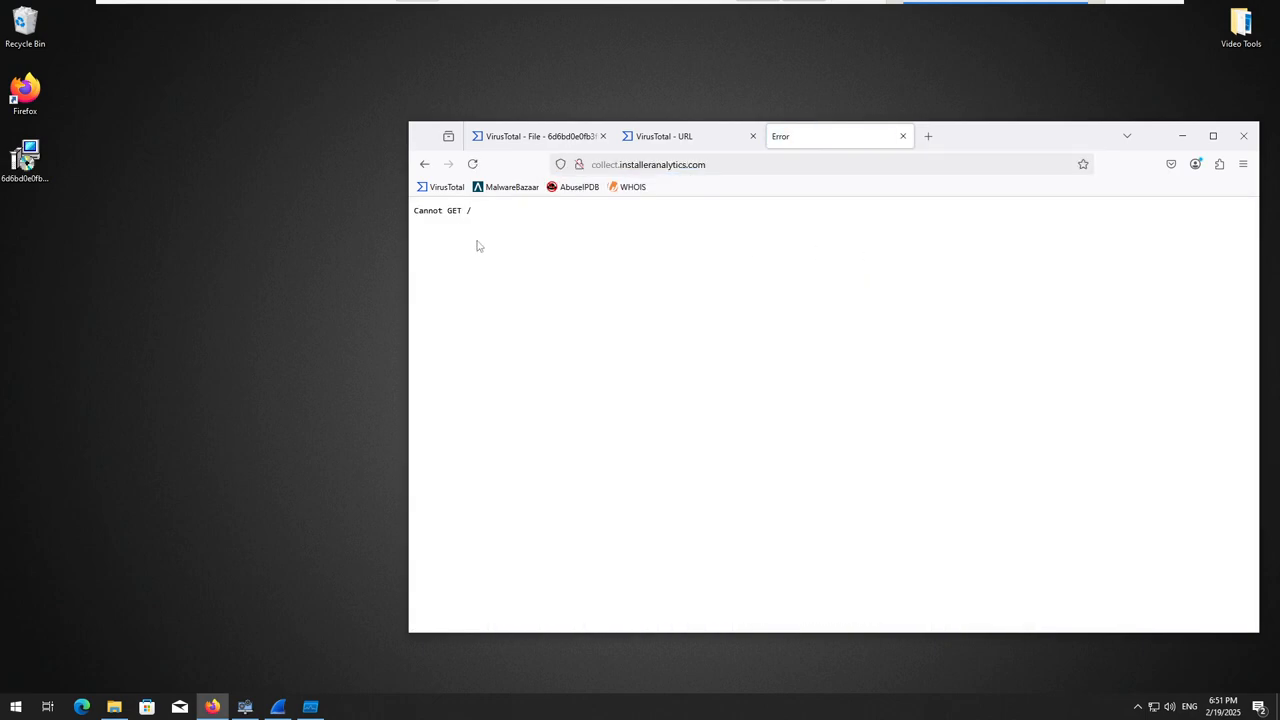
- Compare the response page of collect.installeranalytics.com with its VirusTotal URL report
click(511, 221)
click(680, 137)
click(840, 140)
click(688, 138)
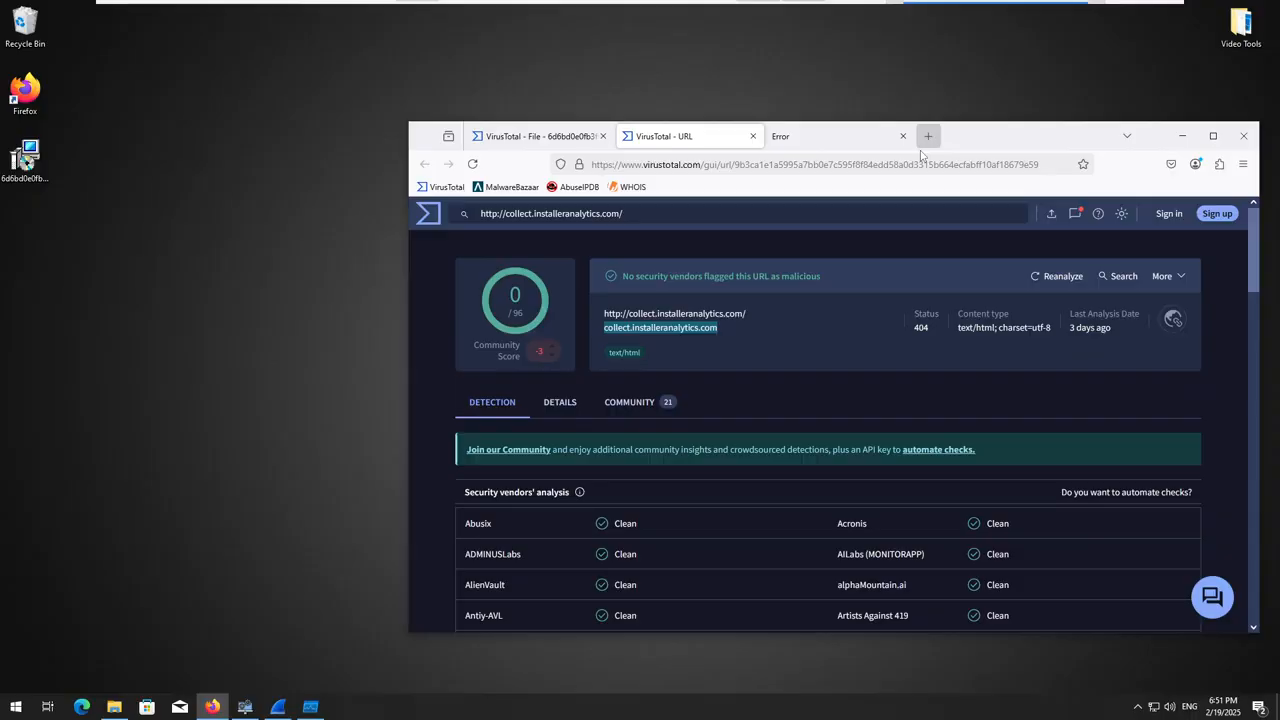
click(853, 143)
click(690, 146)
click(809, 144)
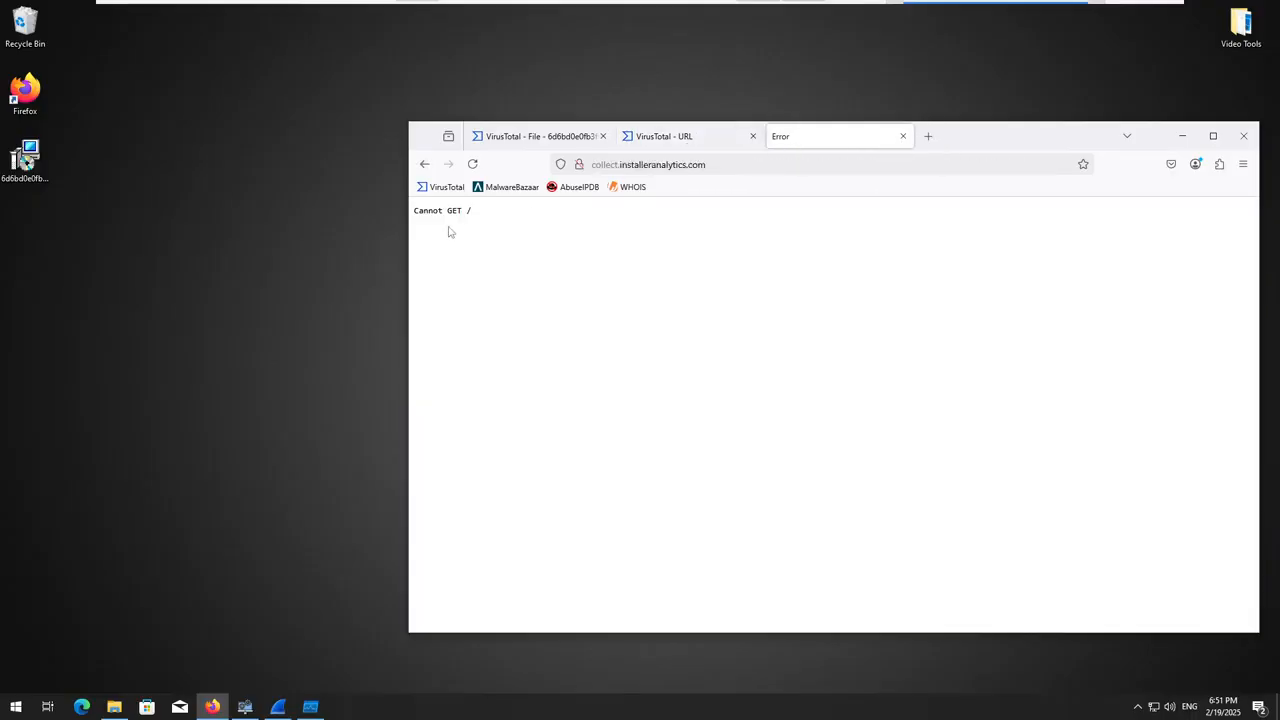
drag(517, 222, 334, 237)
- Open AbuseIPDB and WHOIS in new browser tabs and close the blank tab and the collect.installeranalytics.com tab
click(928, 136)
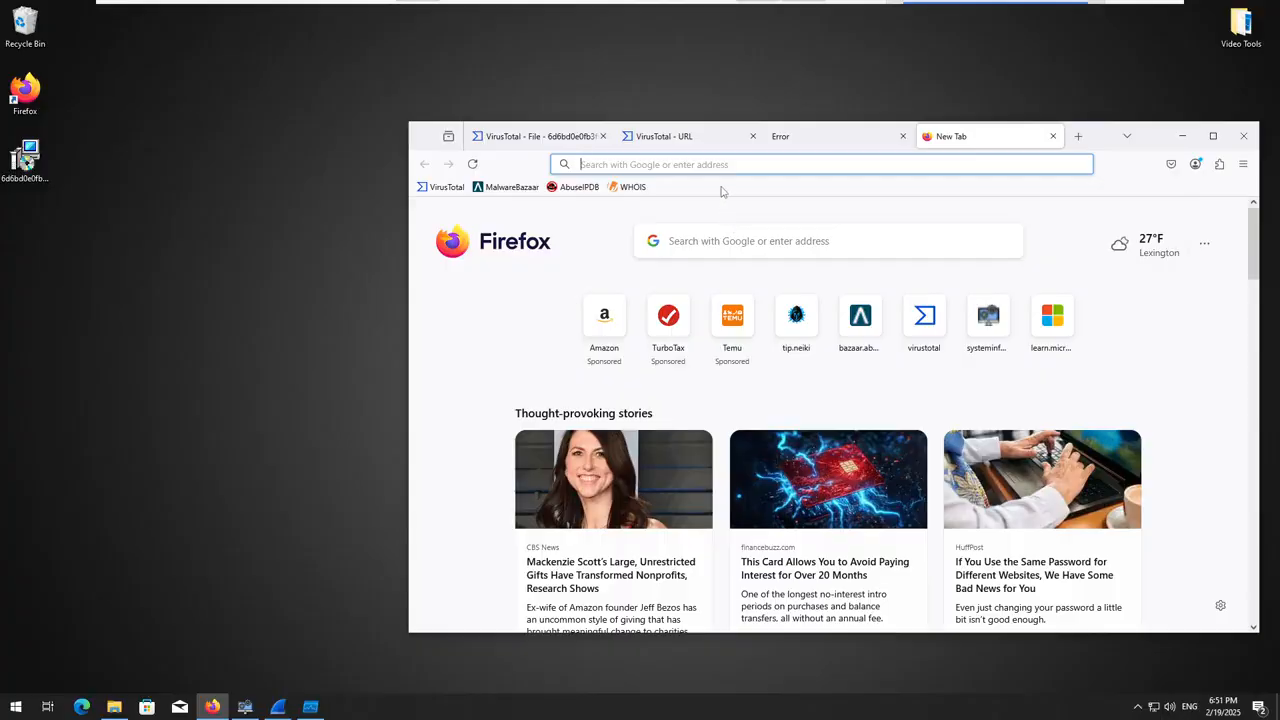
right_click(565, 187)
click(600, 200)
right_click(625, 187)
click(660, 200)
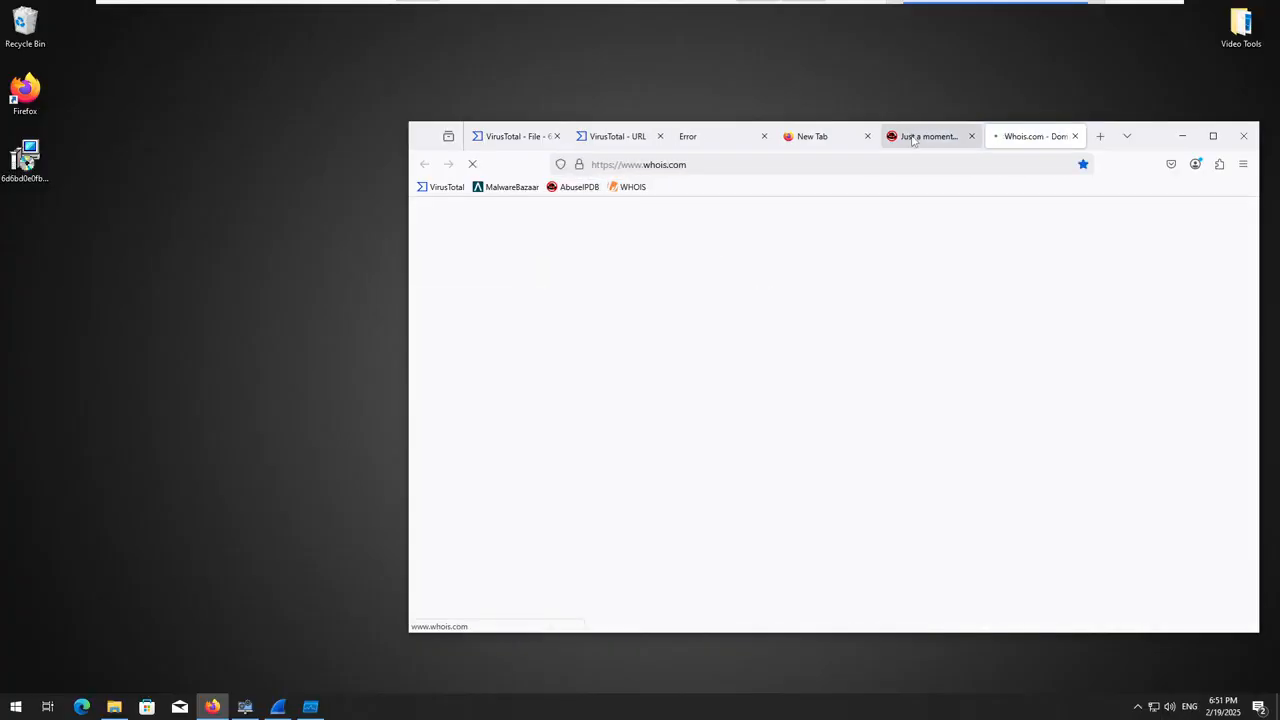
click(867, 136)
click(764, 136)
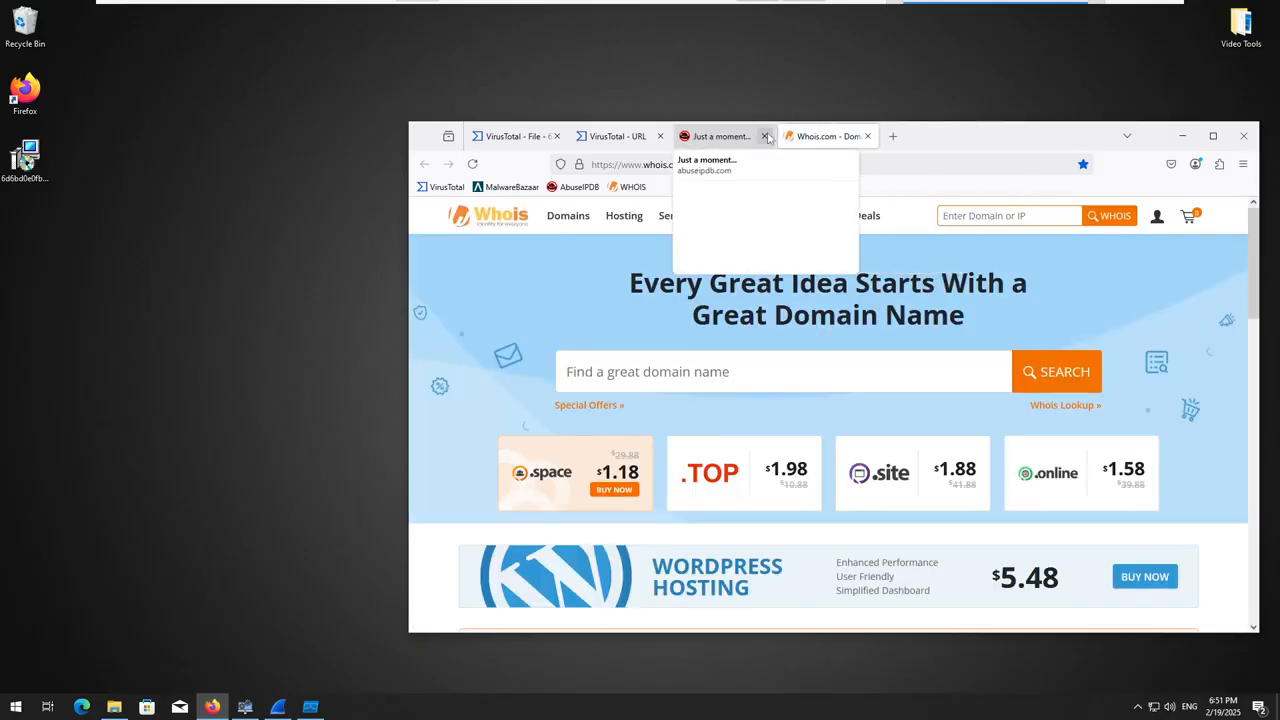
- Complete the human verification on AbuseIPDB and get its address check field ready for a lookup
click(615, 136)
click(718, 136)
click(598, 396)
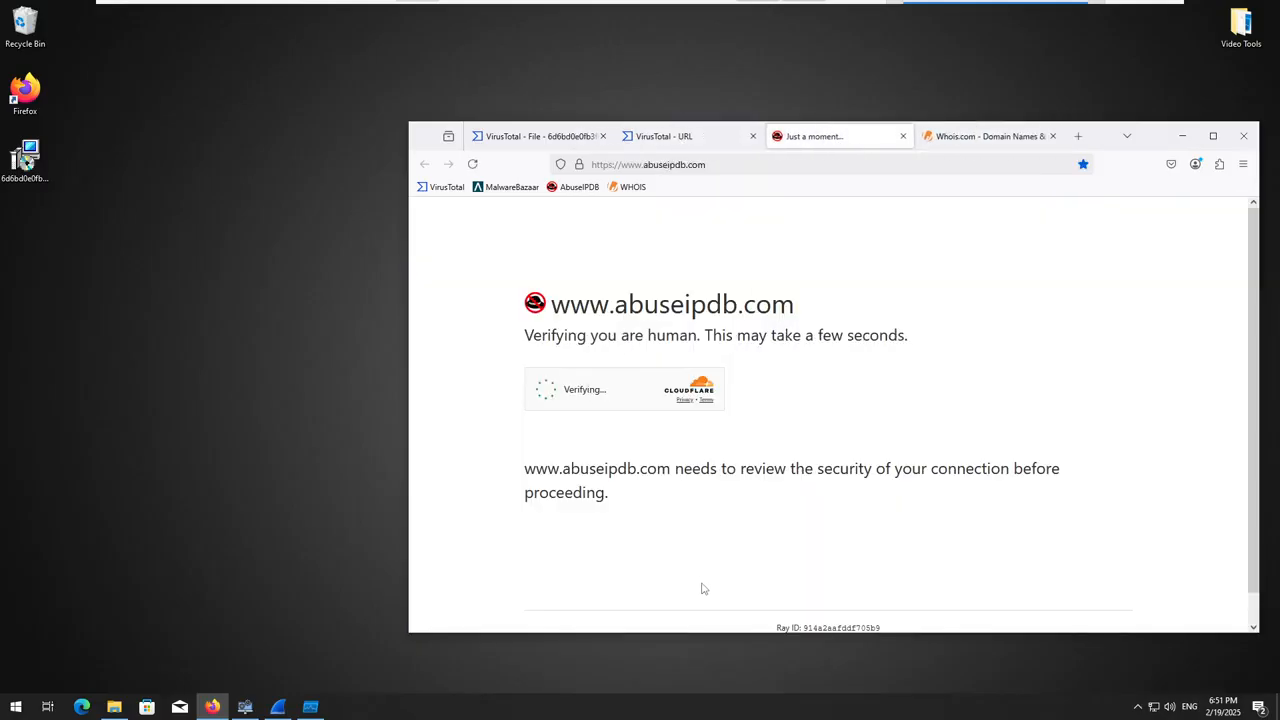
click(867, 317)
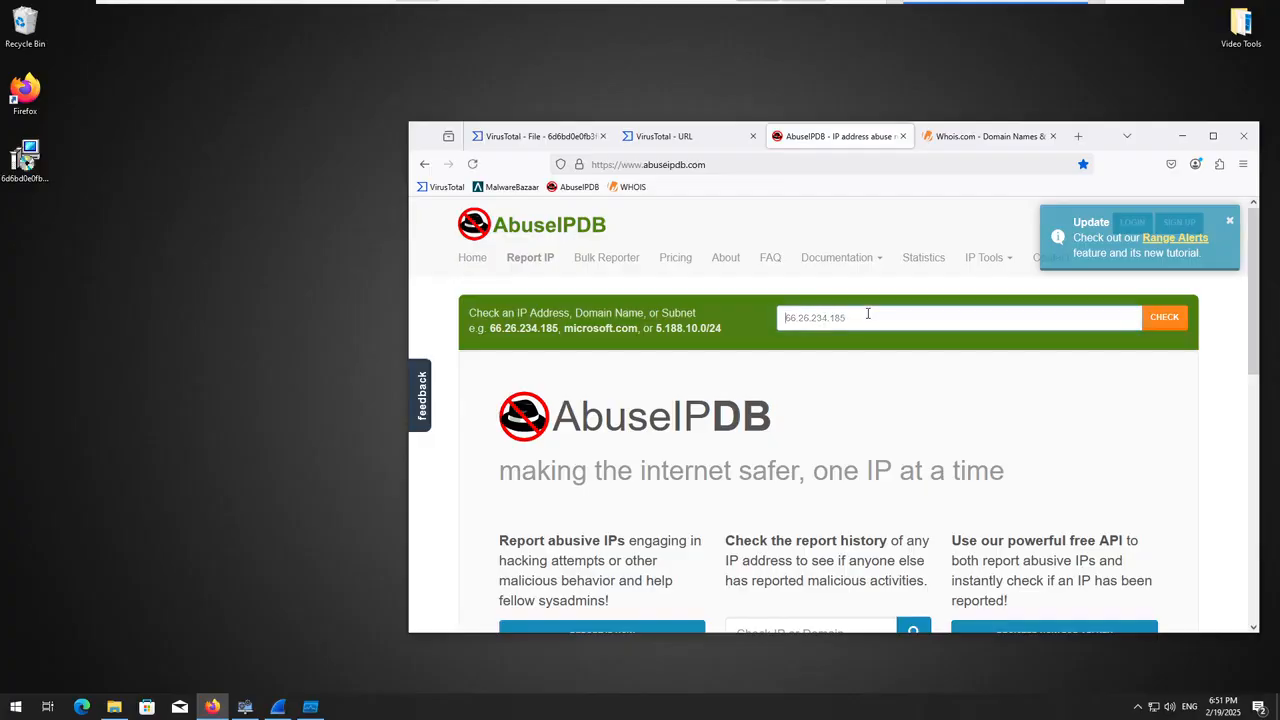
- Look up the copied domain collect.installeranalytics.com on Whois.com
click(985, 137)
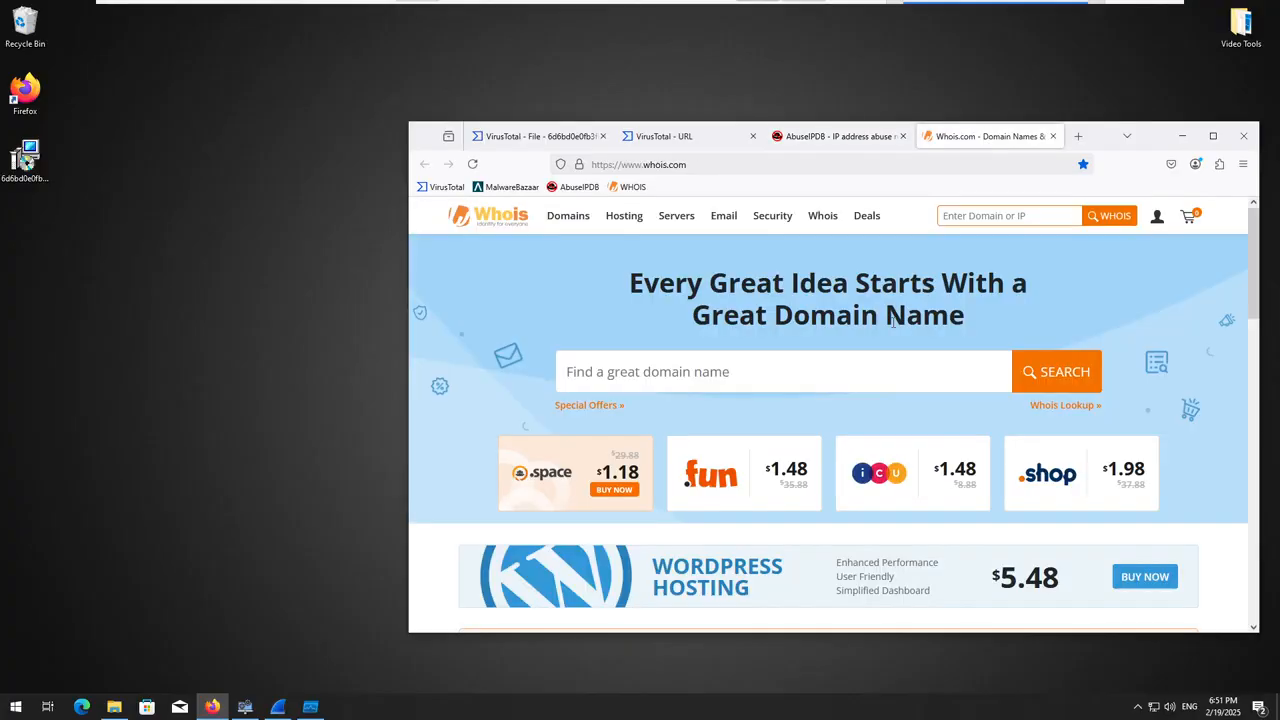
key(ctrl+v)
click(1094, 224)
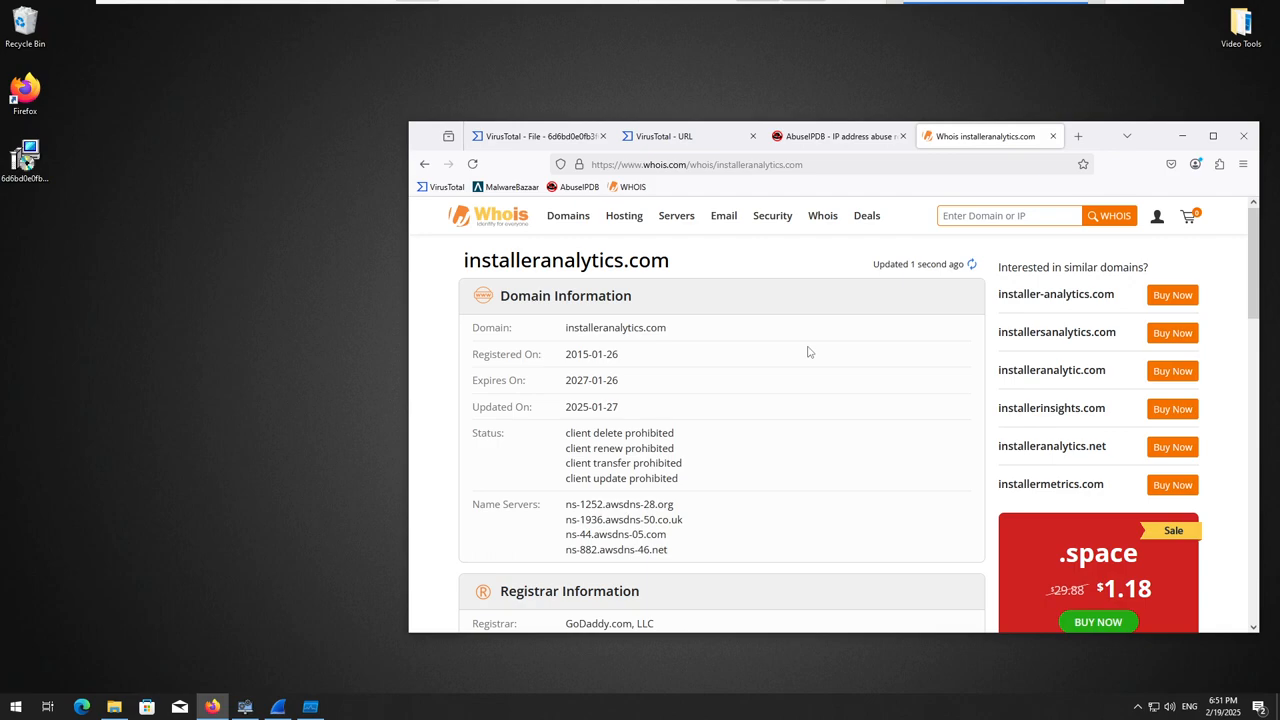
- Read the registrar, registrant and technical contact information in the installeranalytics.com WHOIS record
scroll(809, 352, down, 5)
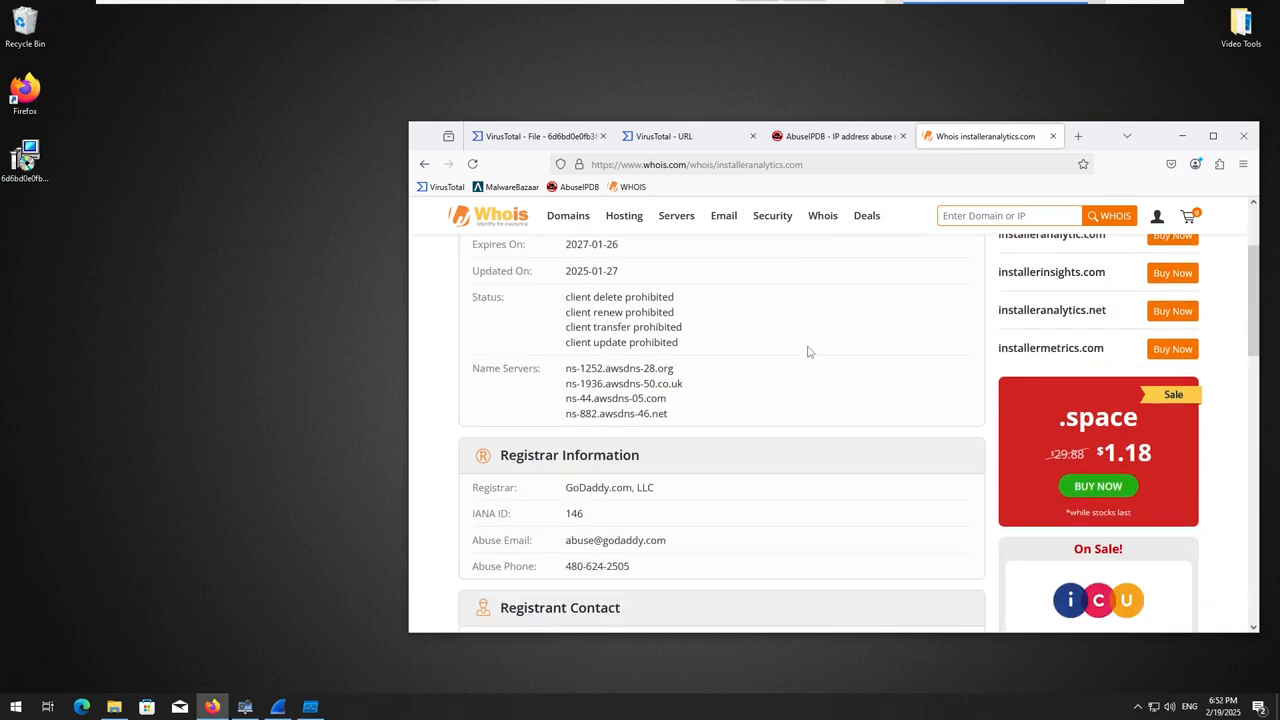
scroll(809, 352, down, 1)
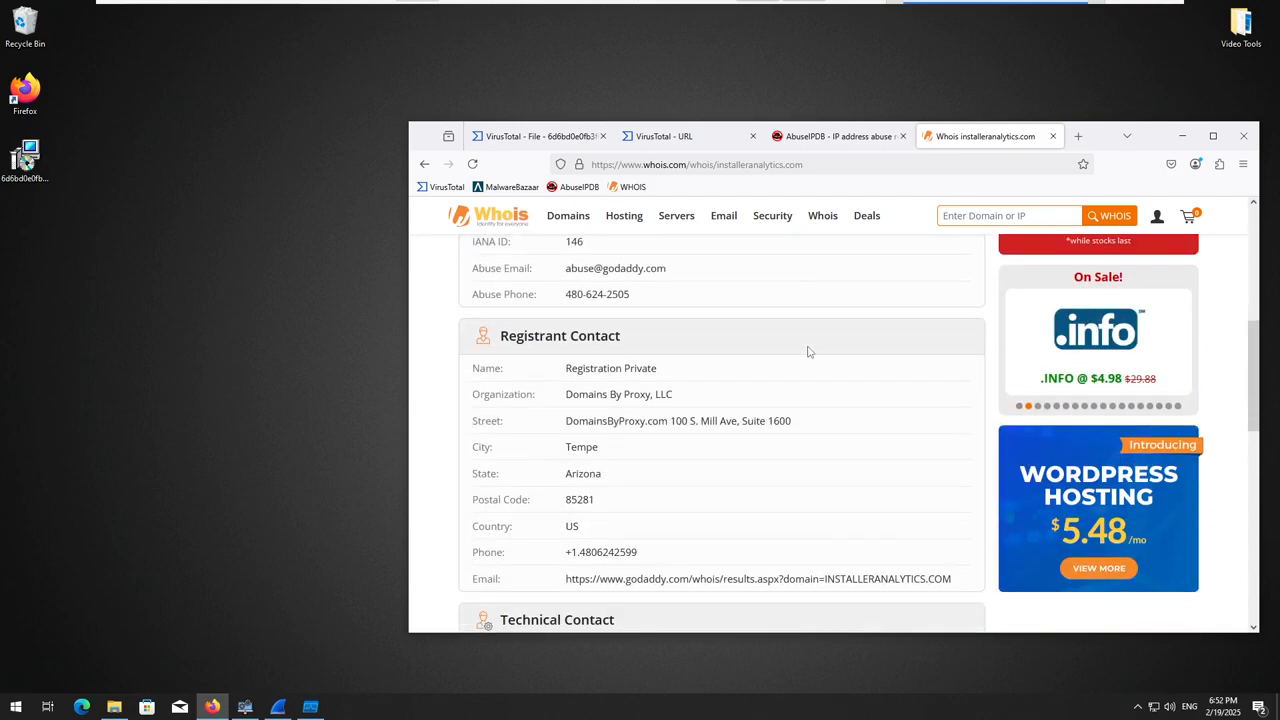
scroll(809, 352, down, 1)
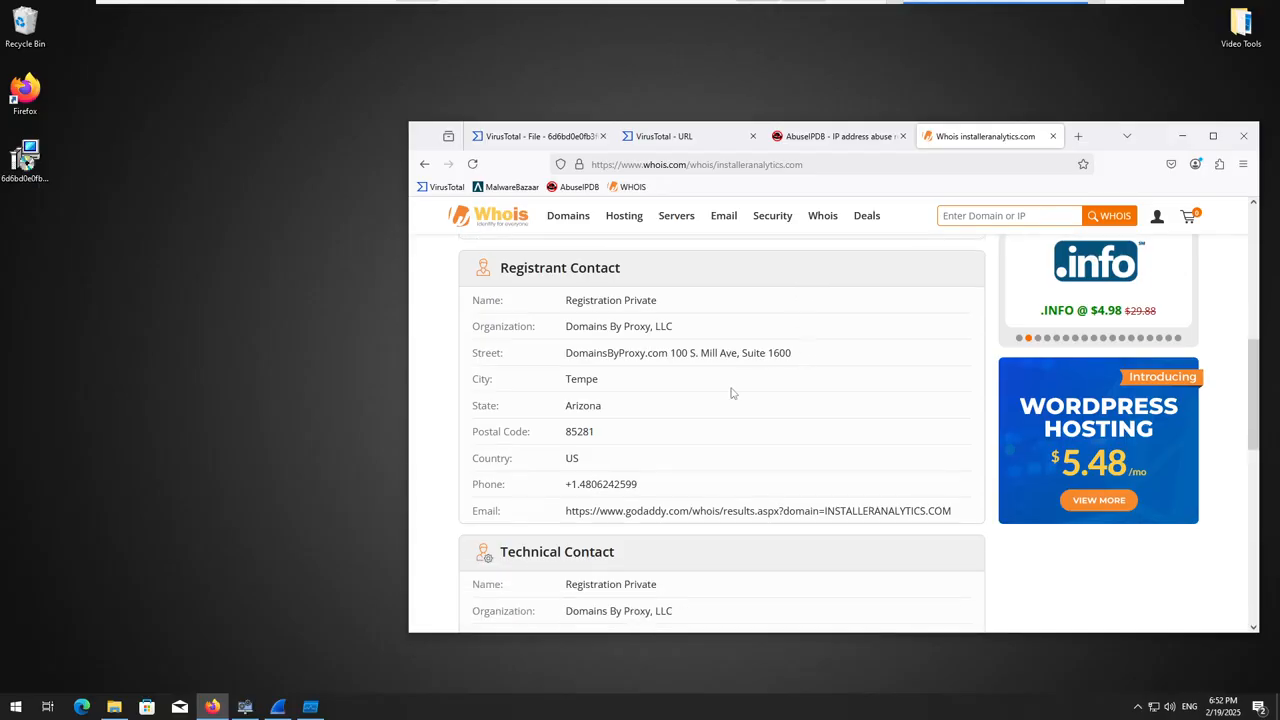
scroll(712, 458, down, 1)
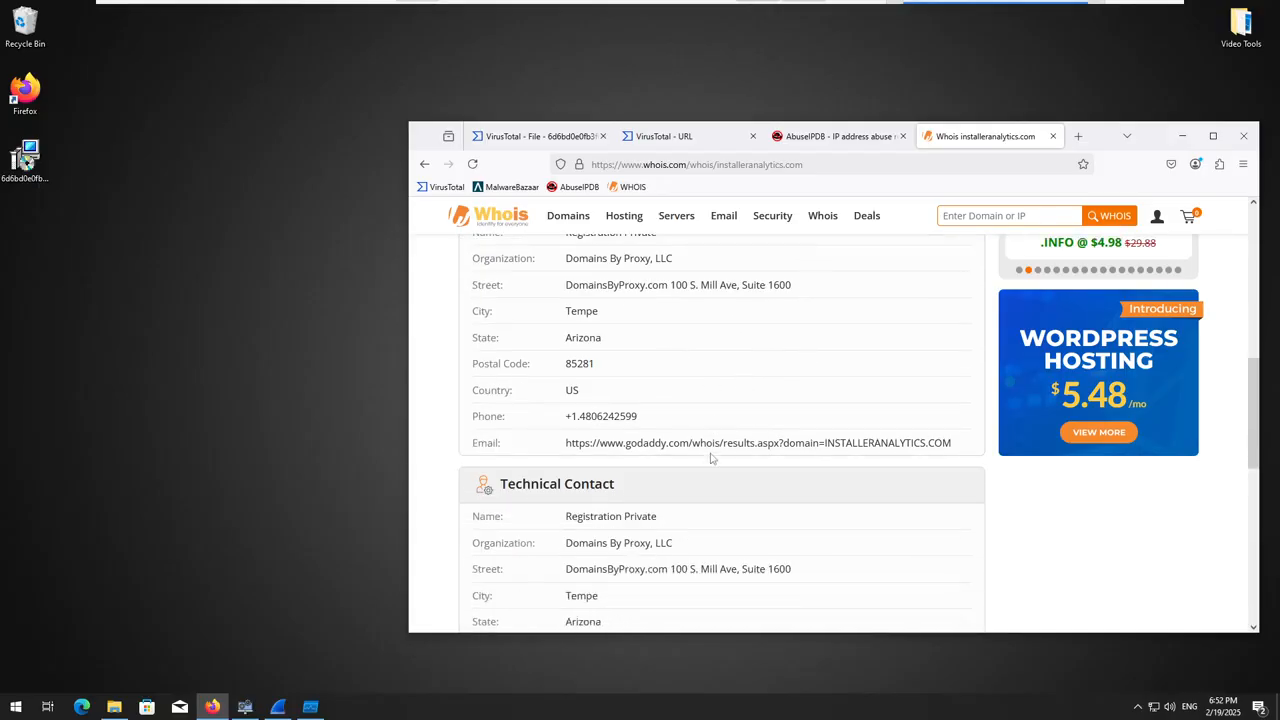
scroll(710, 457, down, 3)
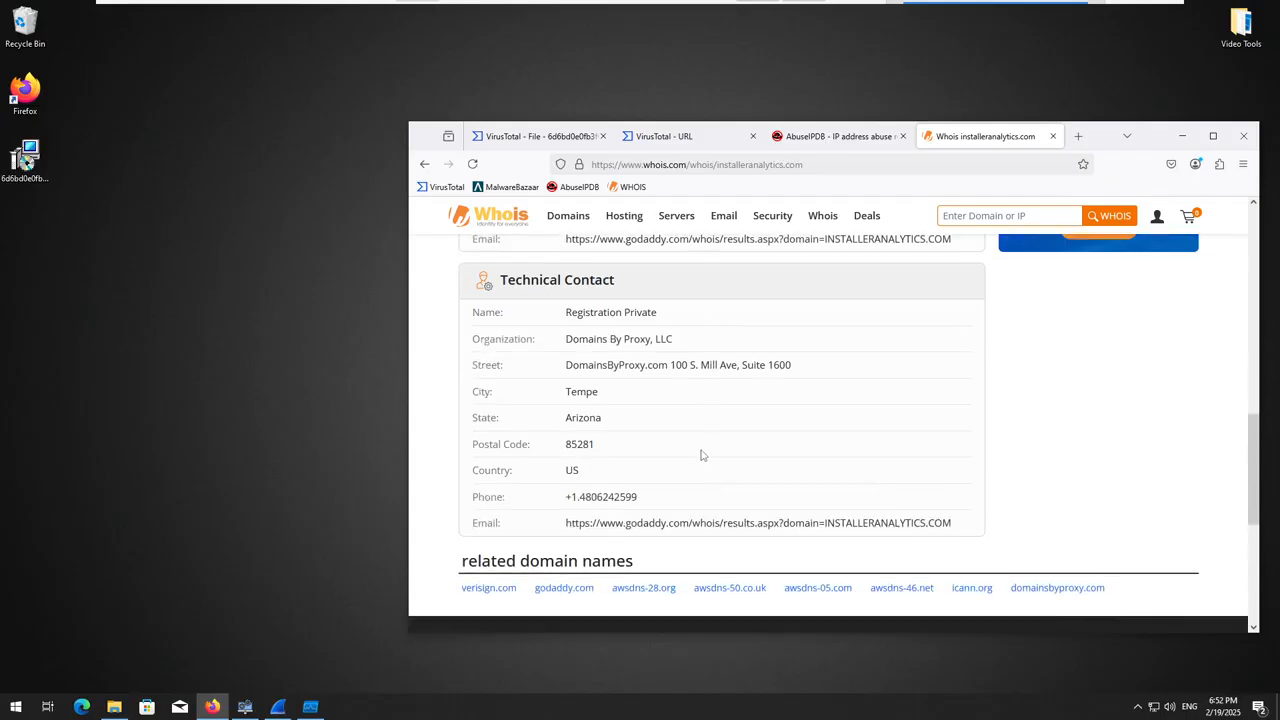
scroll(702, 452, down, 3)
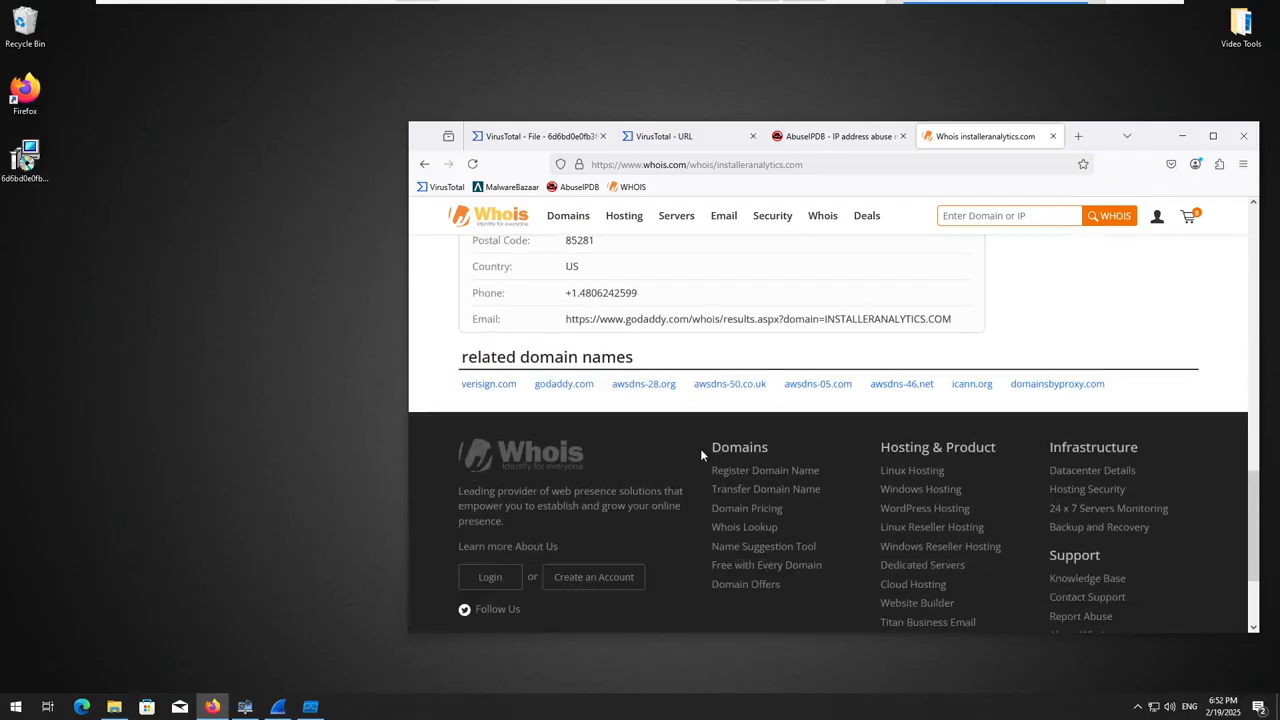
scroll(705, 448, up, 15)
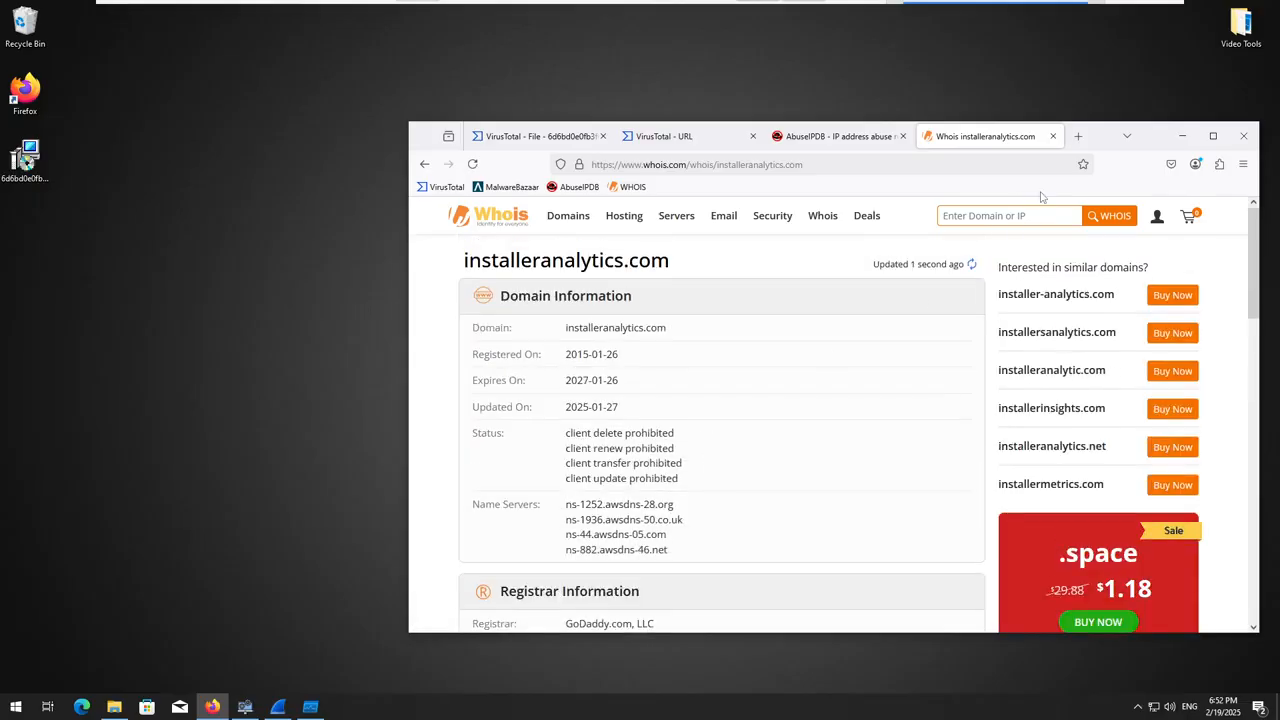
- Return to the sample's VirusTotal relations and examine the contacted domains and IP addresses
click(840, 138)
click(640, 140)
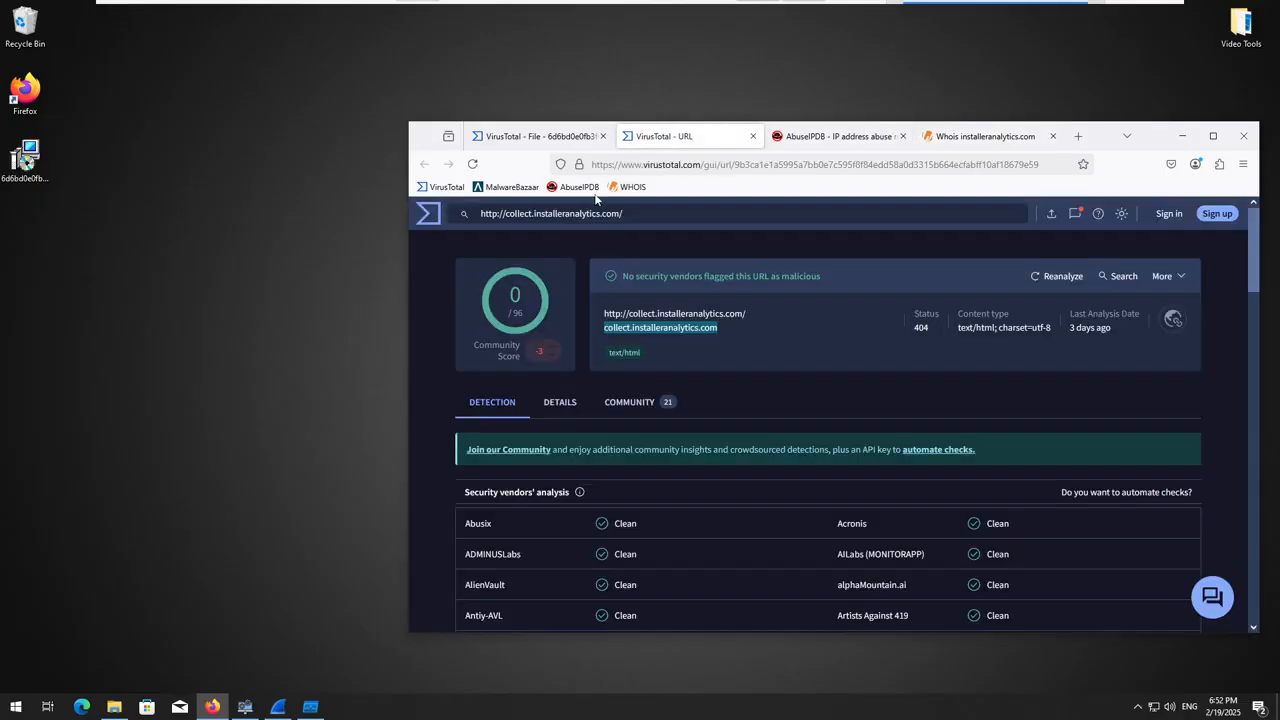
click(535, 136)
scroll(707, 422, down, 1)
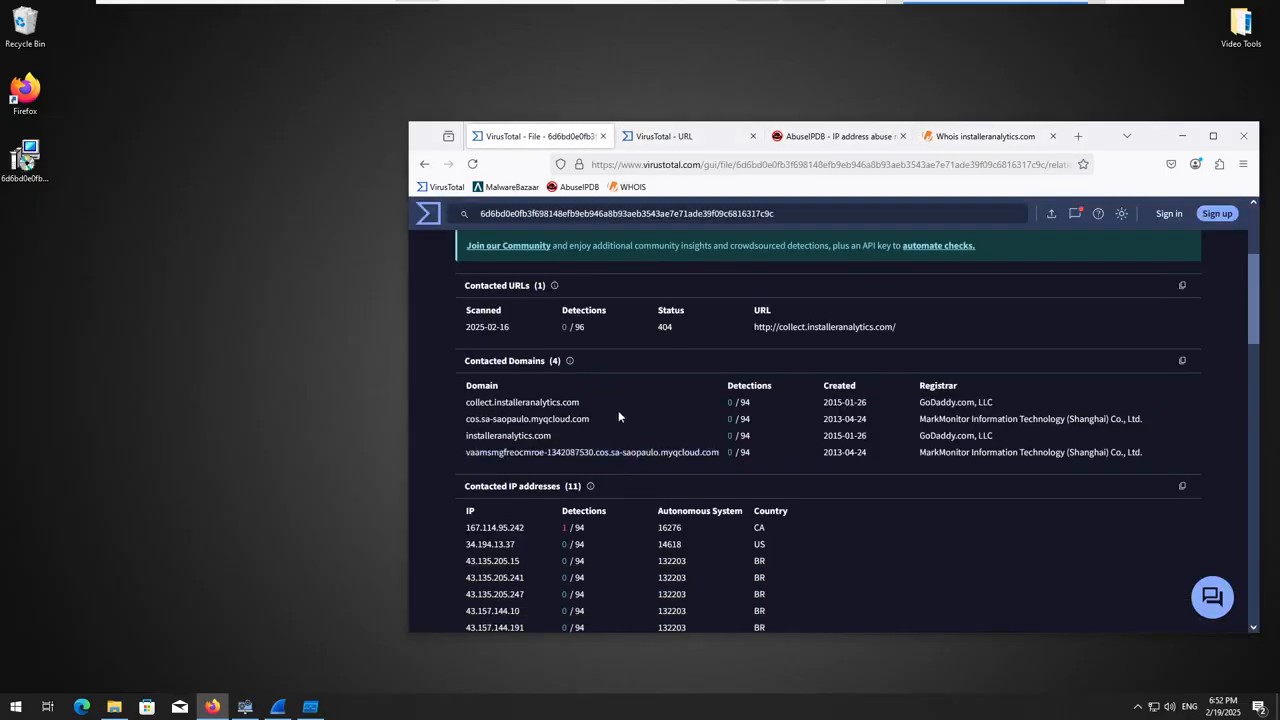
scroll(659, 444, down, 2)
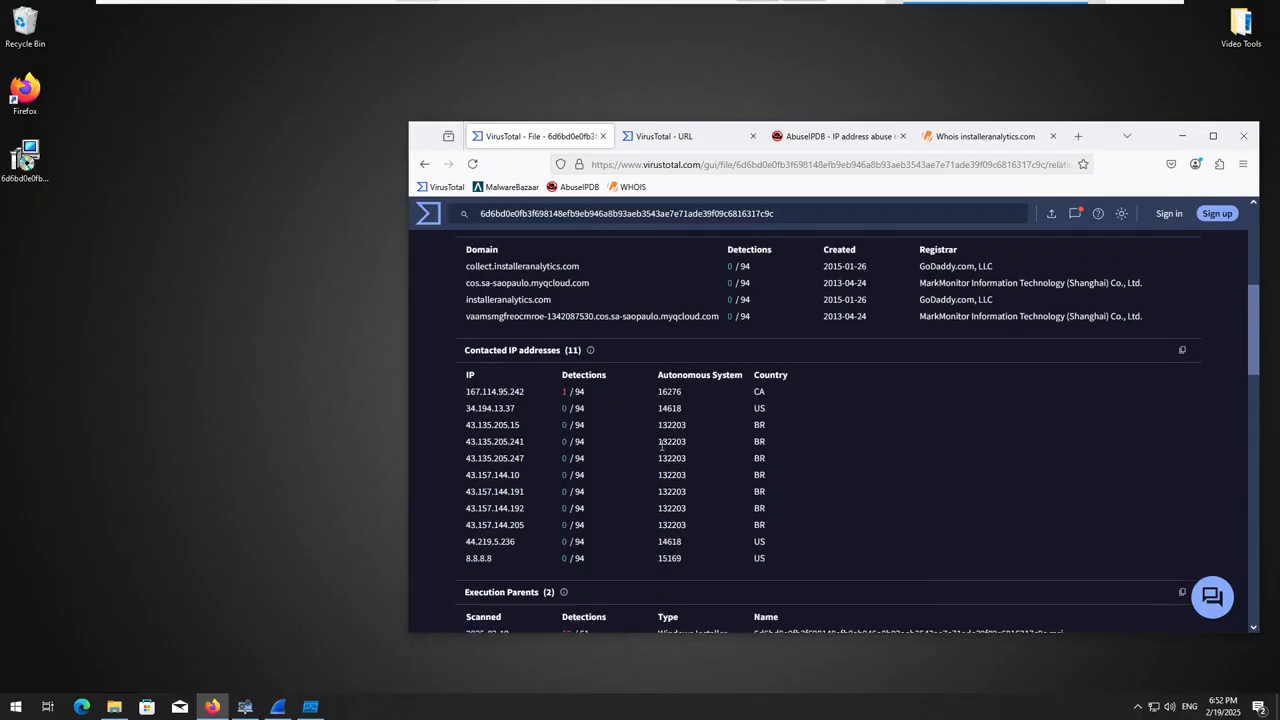
scroll(598, 358, down, 1)
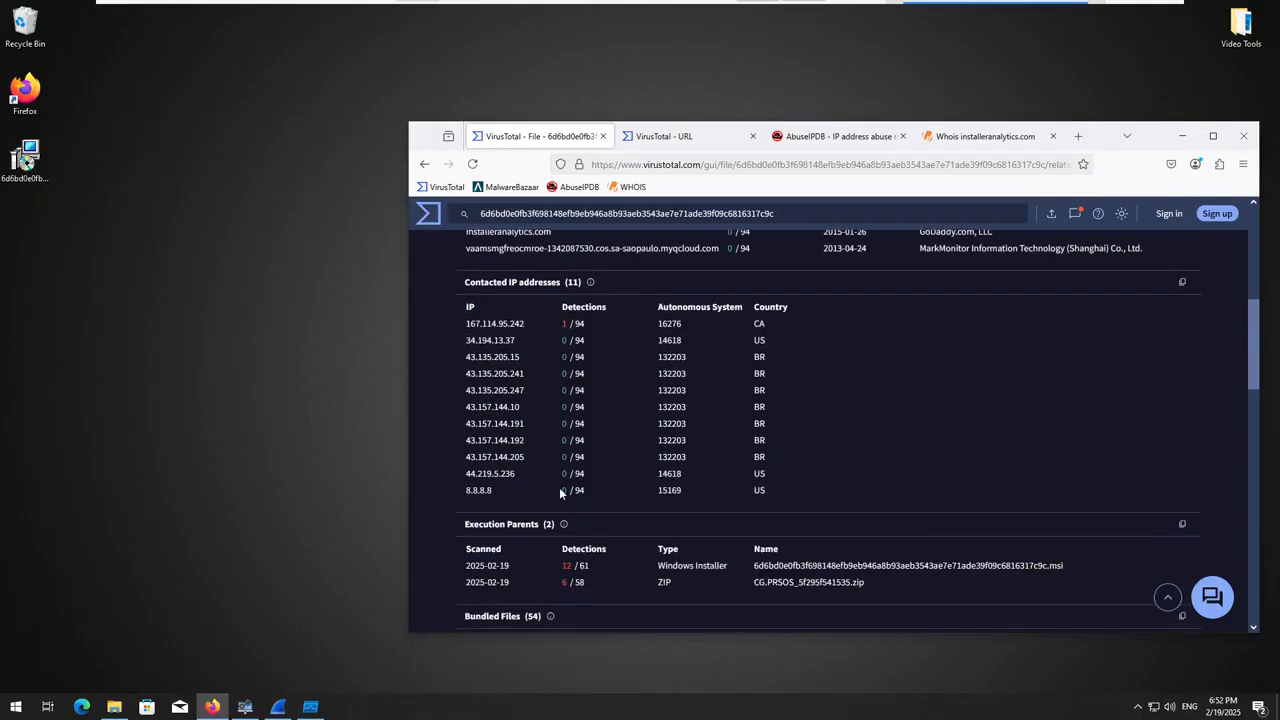
- Copy the contacted IP address 167.114.95.242 from the relations and check it on AbuseIPDB
drag(533, 324, 440, 324)
key(ctrl+c)
click(835, 136)
click(783, 316)
key(ctrl+v)
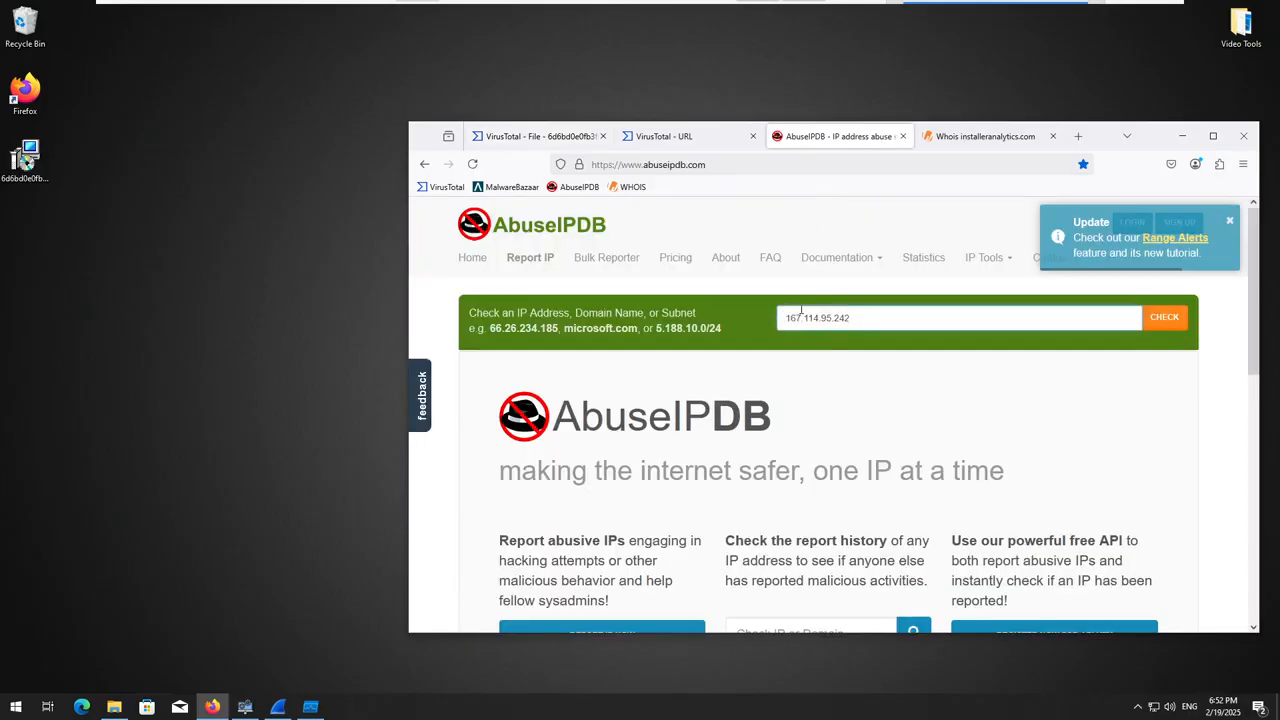
key(Return)
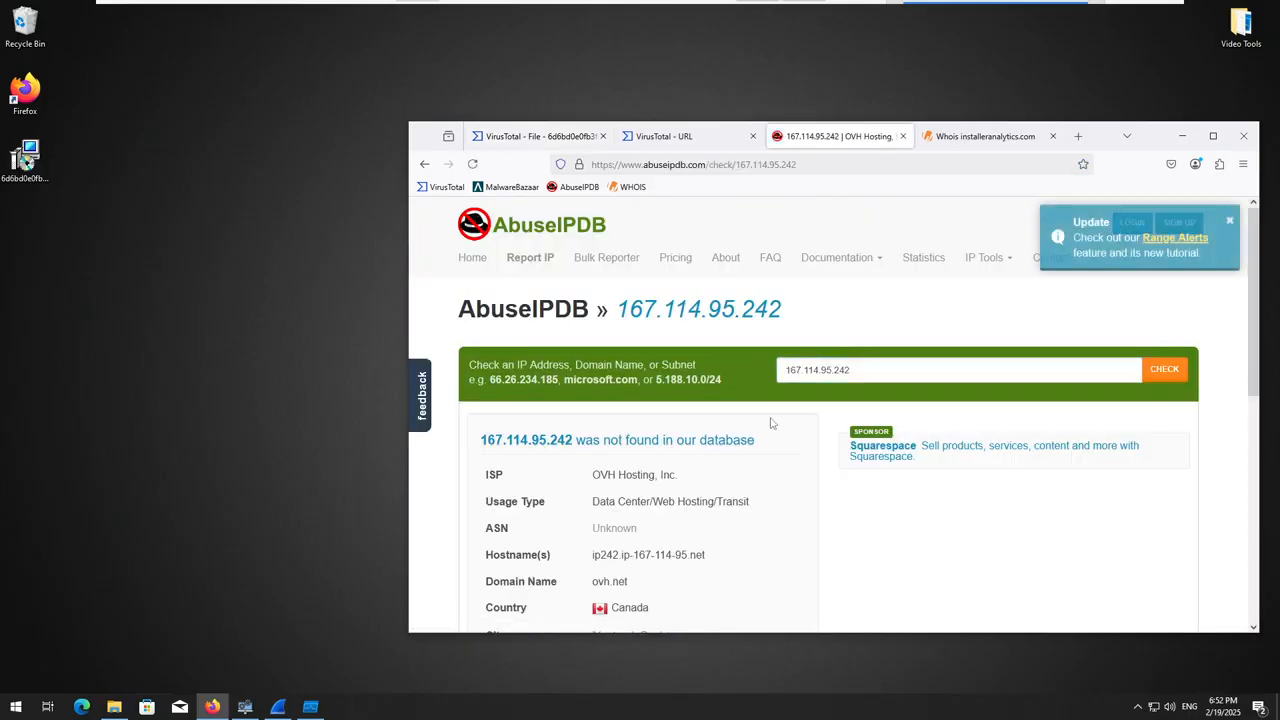
- Open the VirusTotal report for the contacted IP address 167.114.95.242 from the sample's relations in a new tab
click(690, 136)
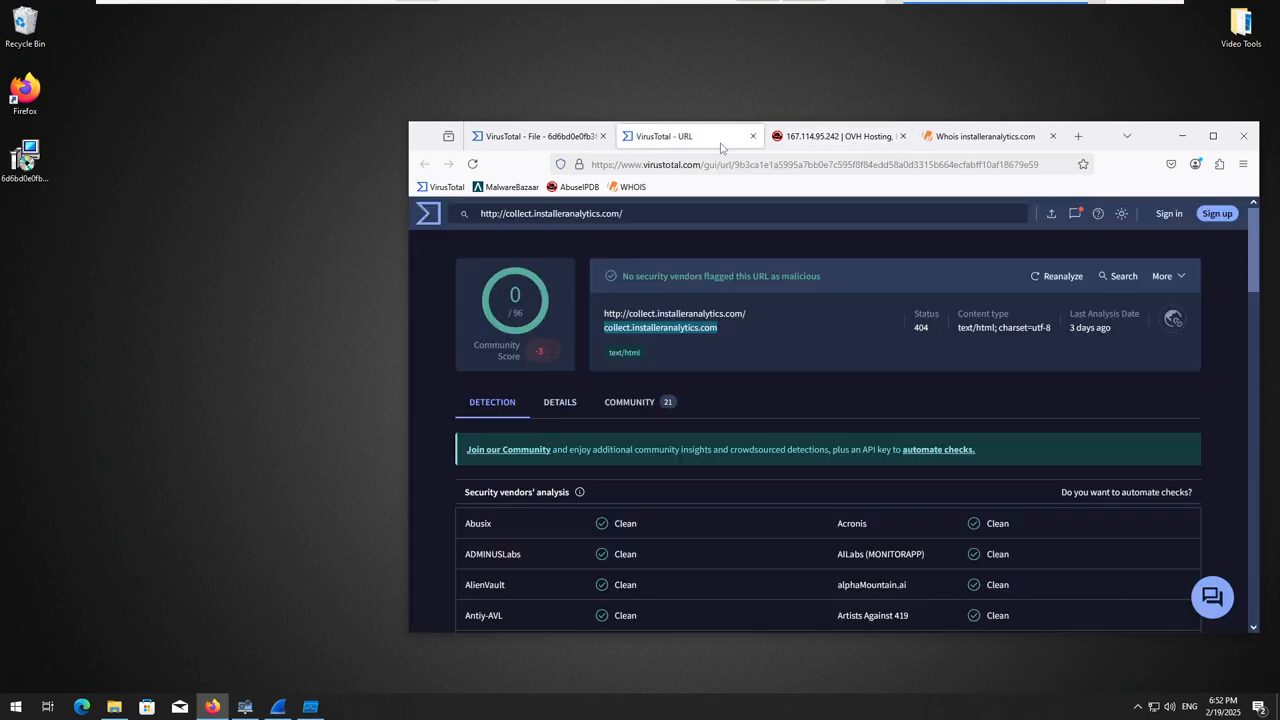
click(538, 136)
right_click(512, 332)
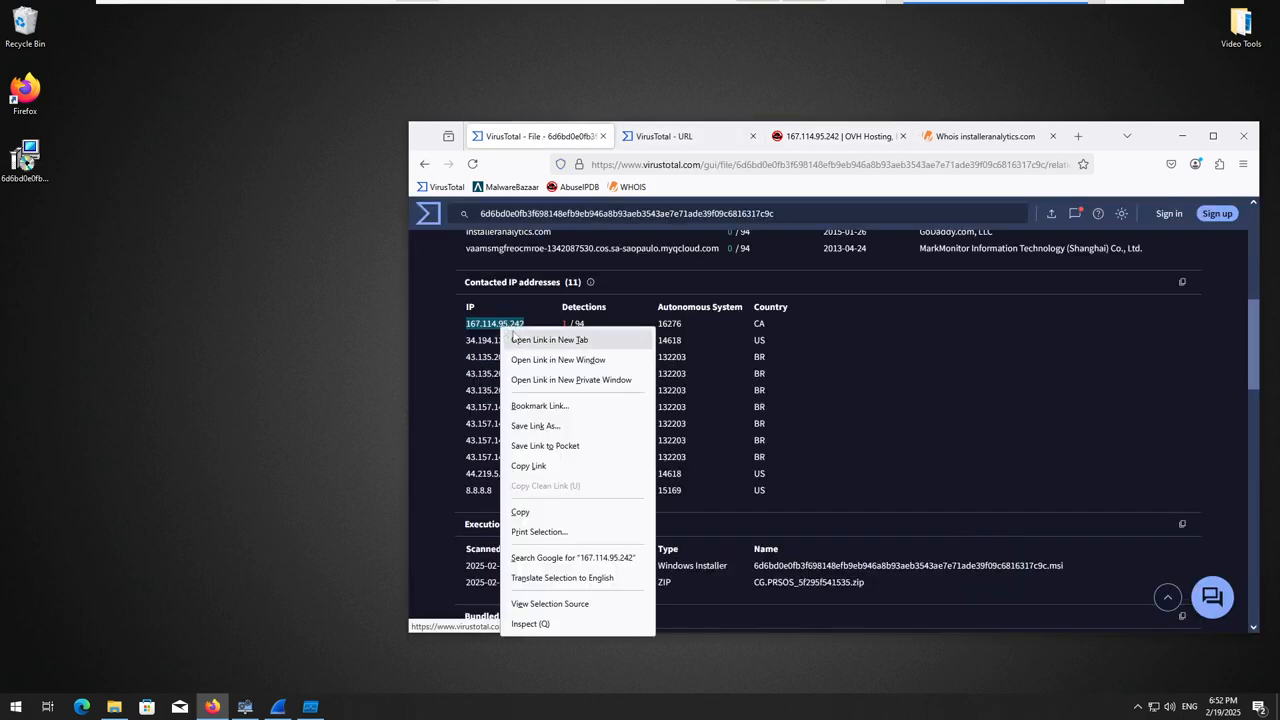
click(530, 339)
click(643, 140)
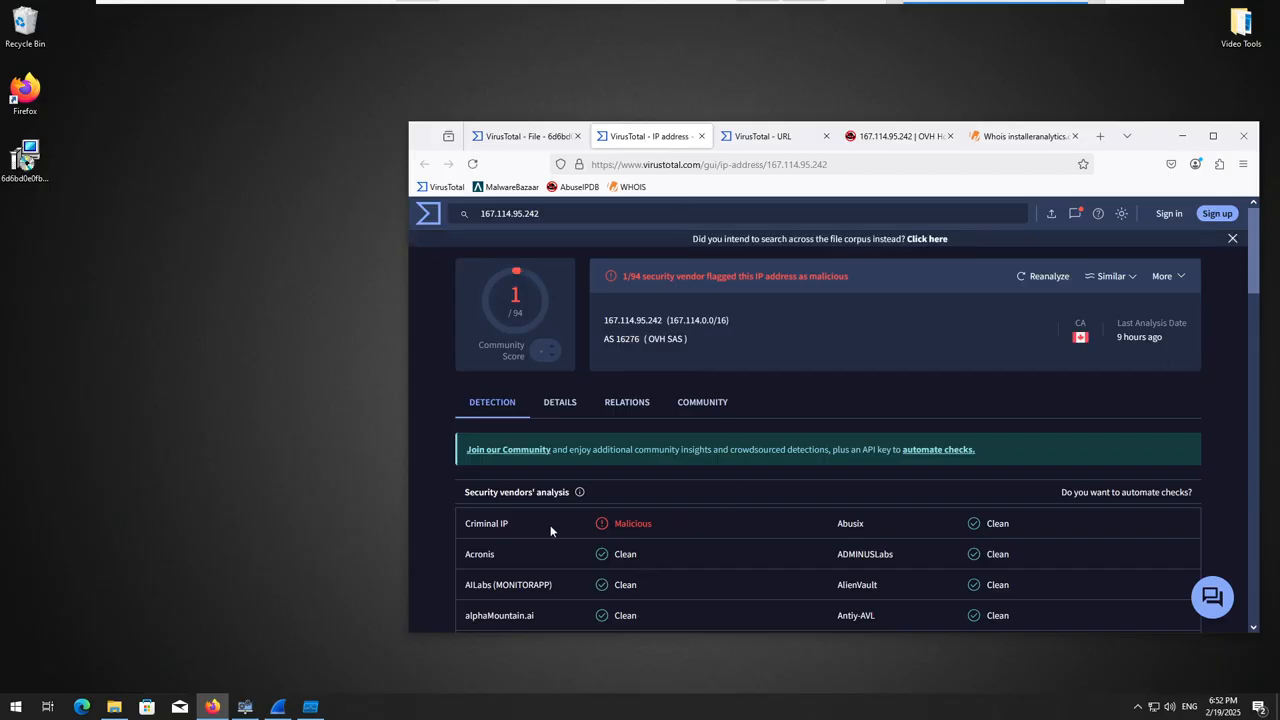
- Check the community comments for 167.114.95.242 and examine the communicating files in its relations
click(710, 410)
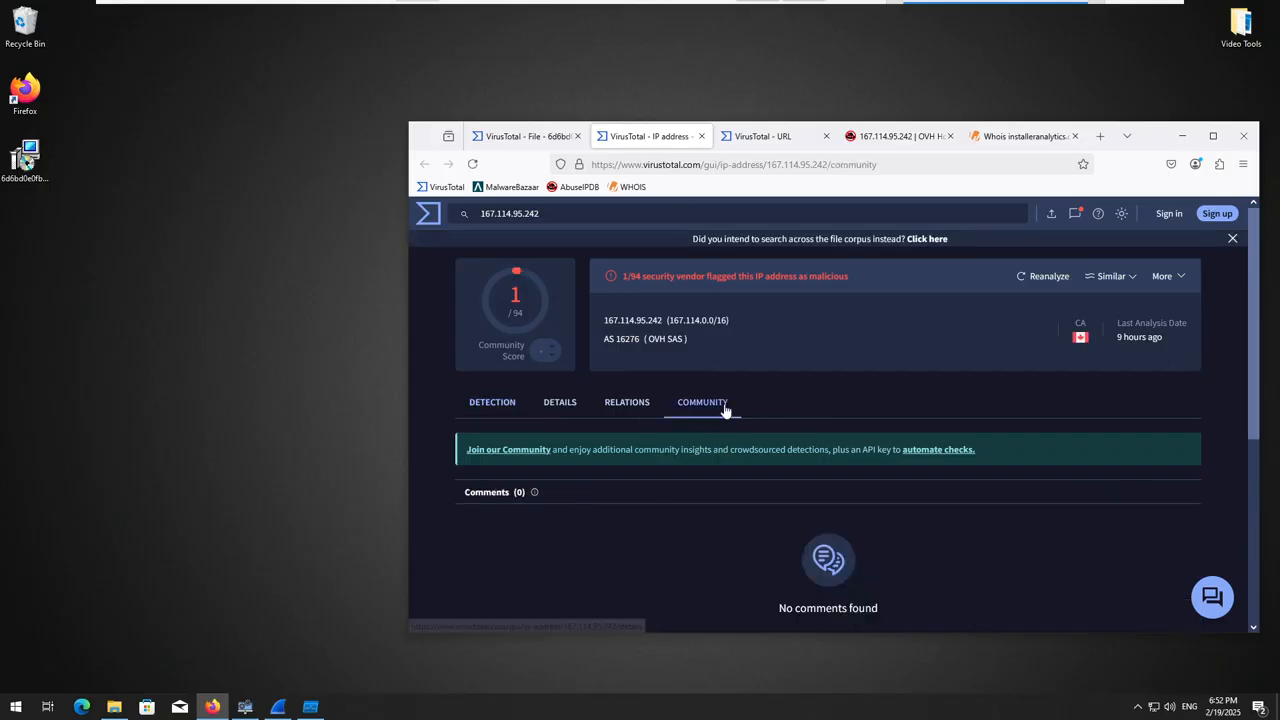
click(630, 404)
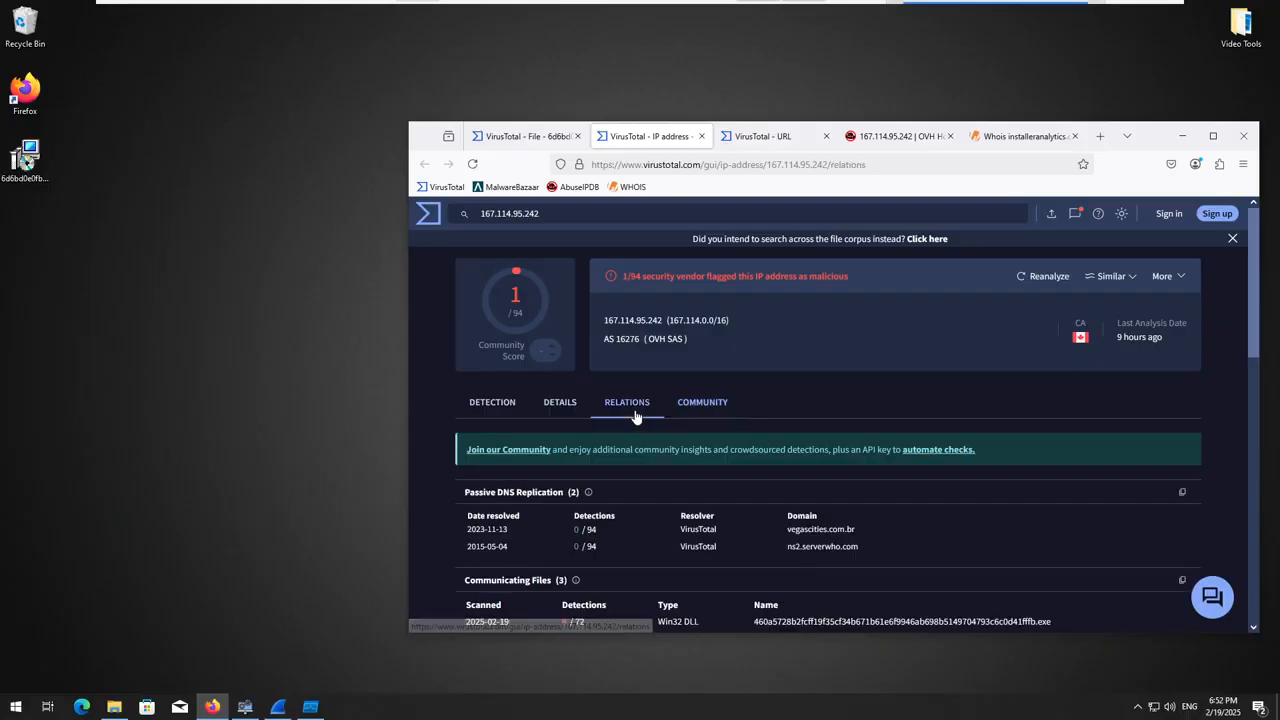
scroll(653, 525, down, 2)
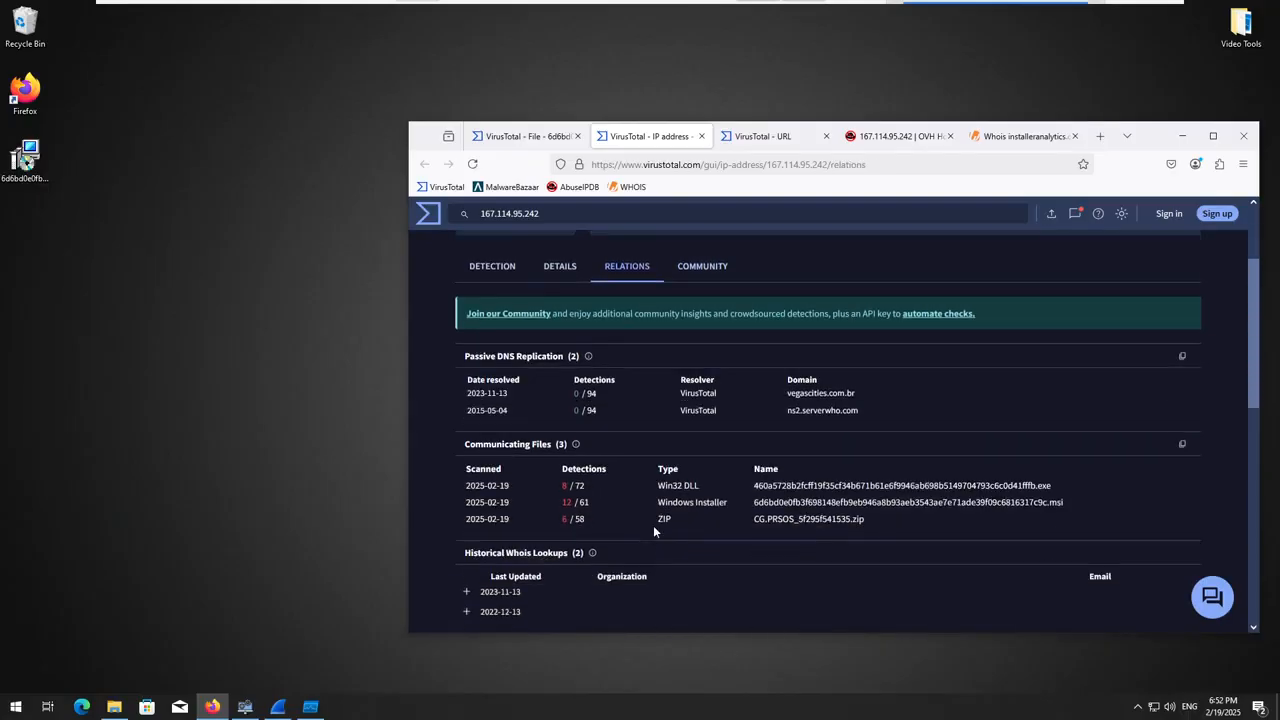
drag(965, 535, 728, 549)
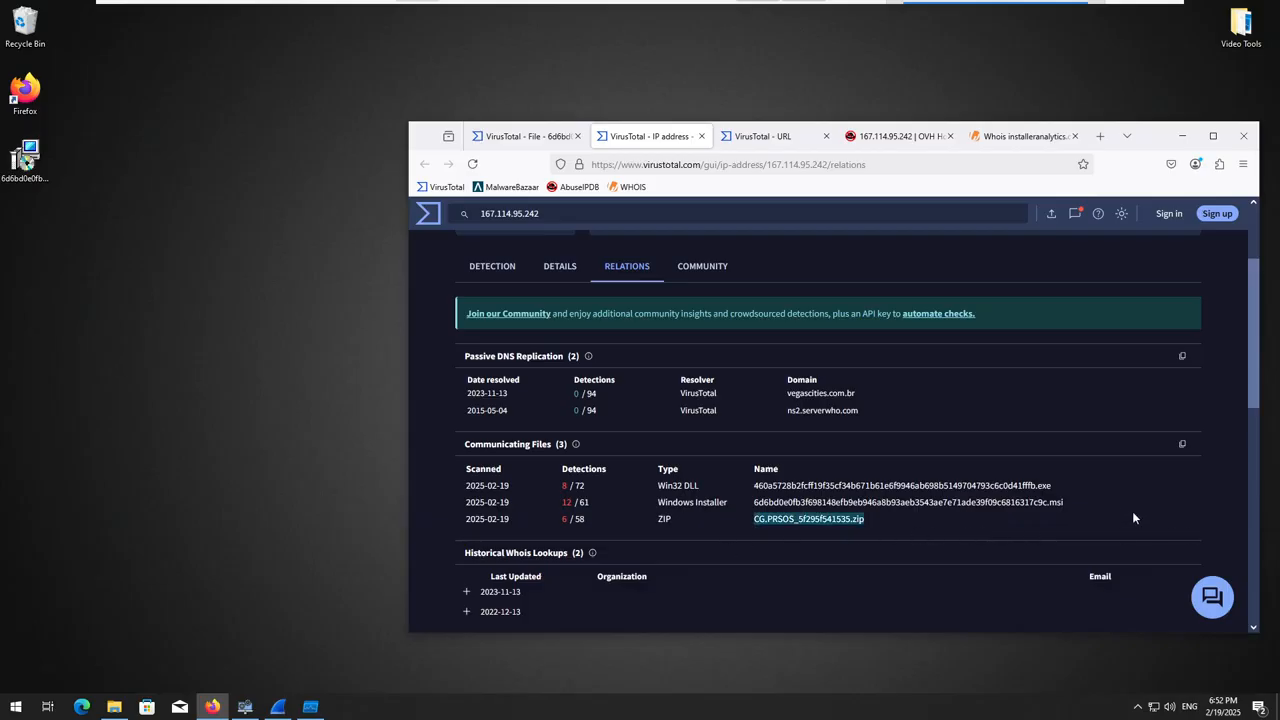
click(48, 168)
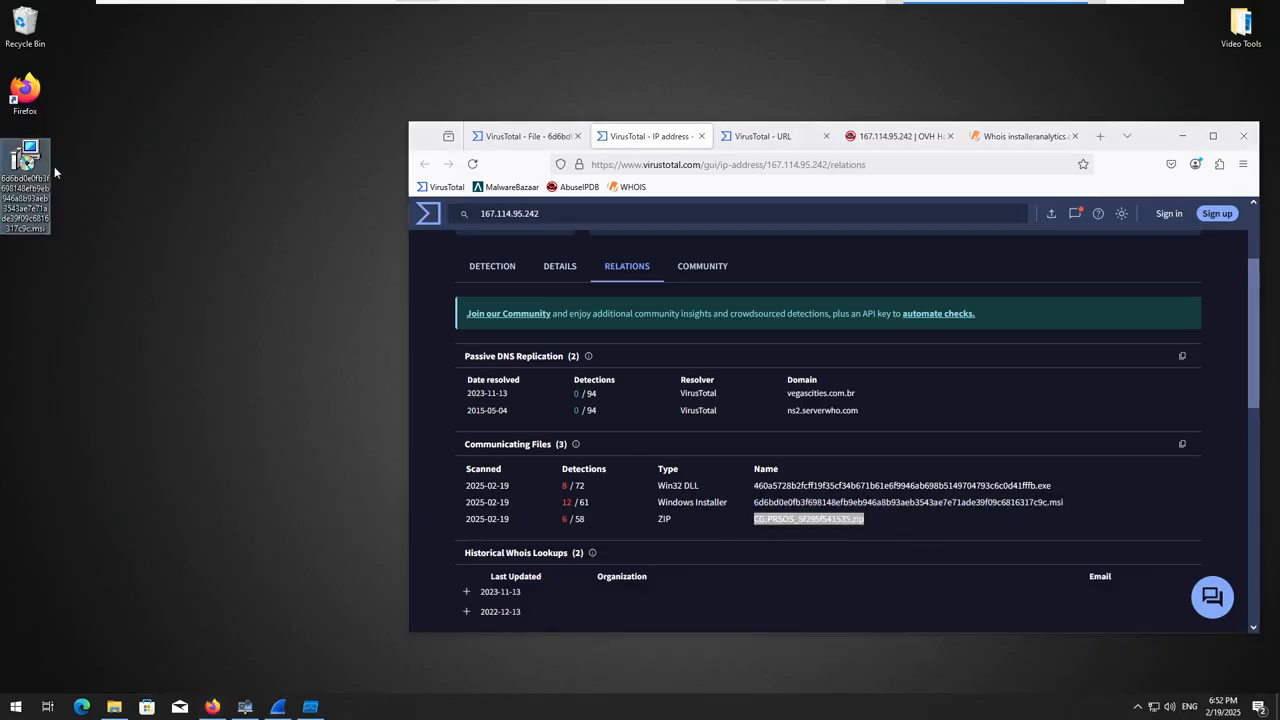
drag(1060, 486, 743, 485)
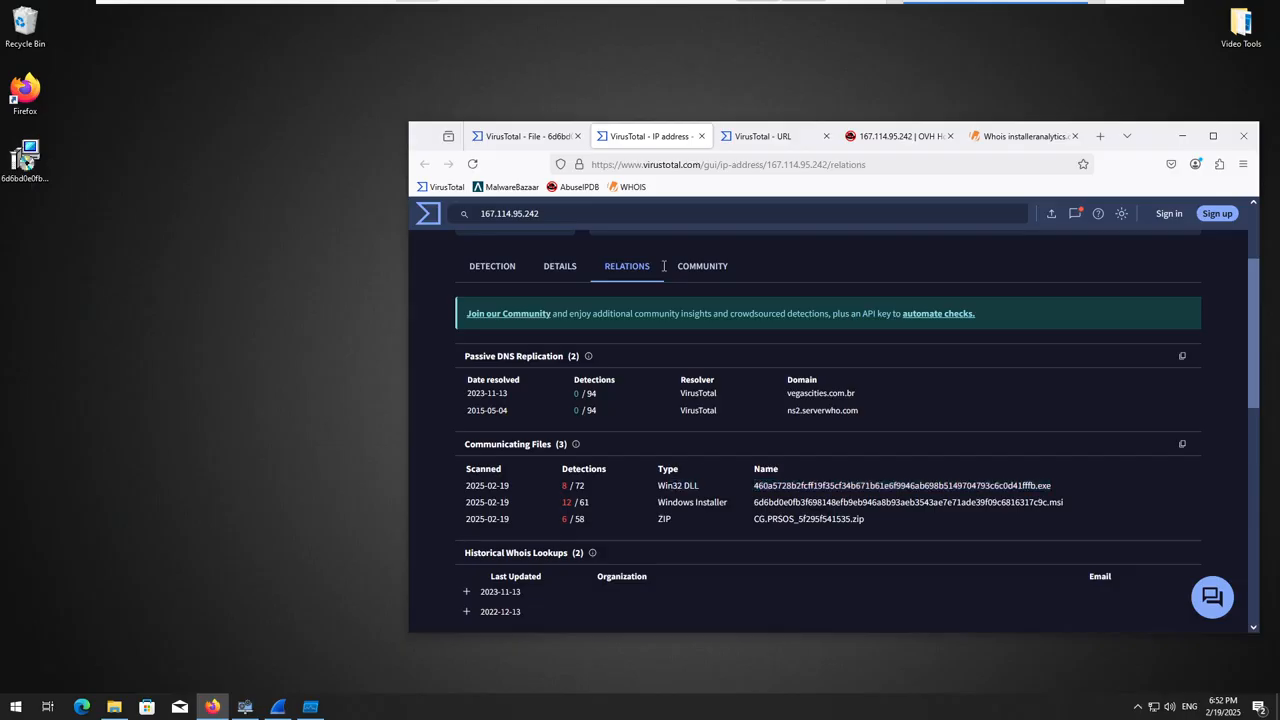
- Return to the sample's relations and copy the contacted domain cos.sa-saopaulo.myqcloud.com
click(527, 136)
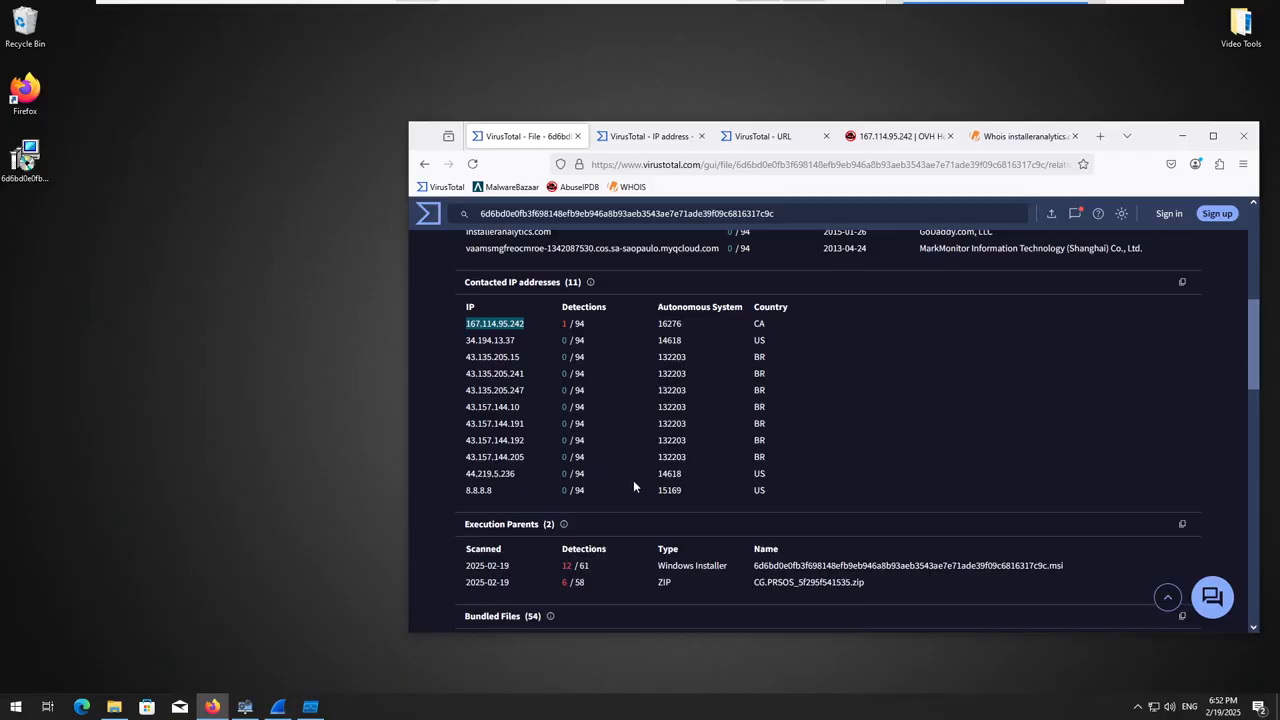
scroll(633, 485, up, 3)
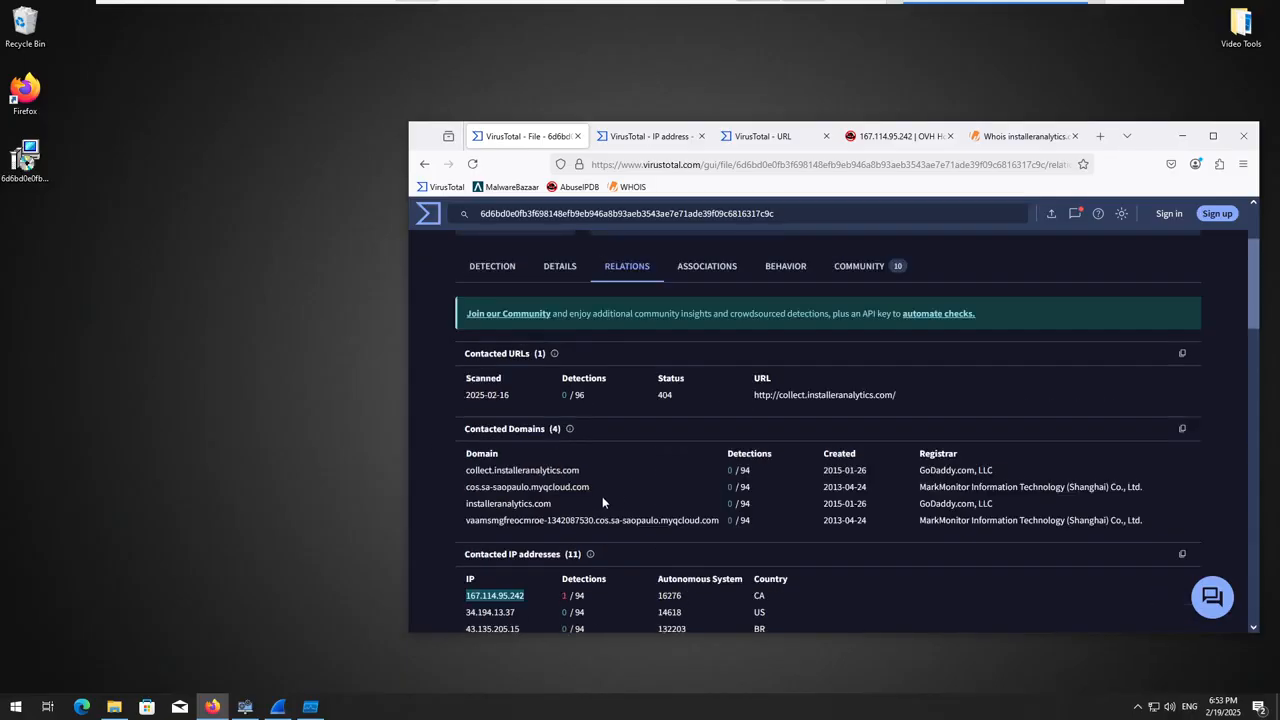
mouse_move(590, 487)
mouse_down()
mouse_move(454, 489)
mouse_move(596, 484)
mouse_up()
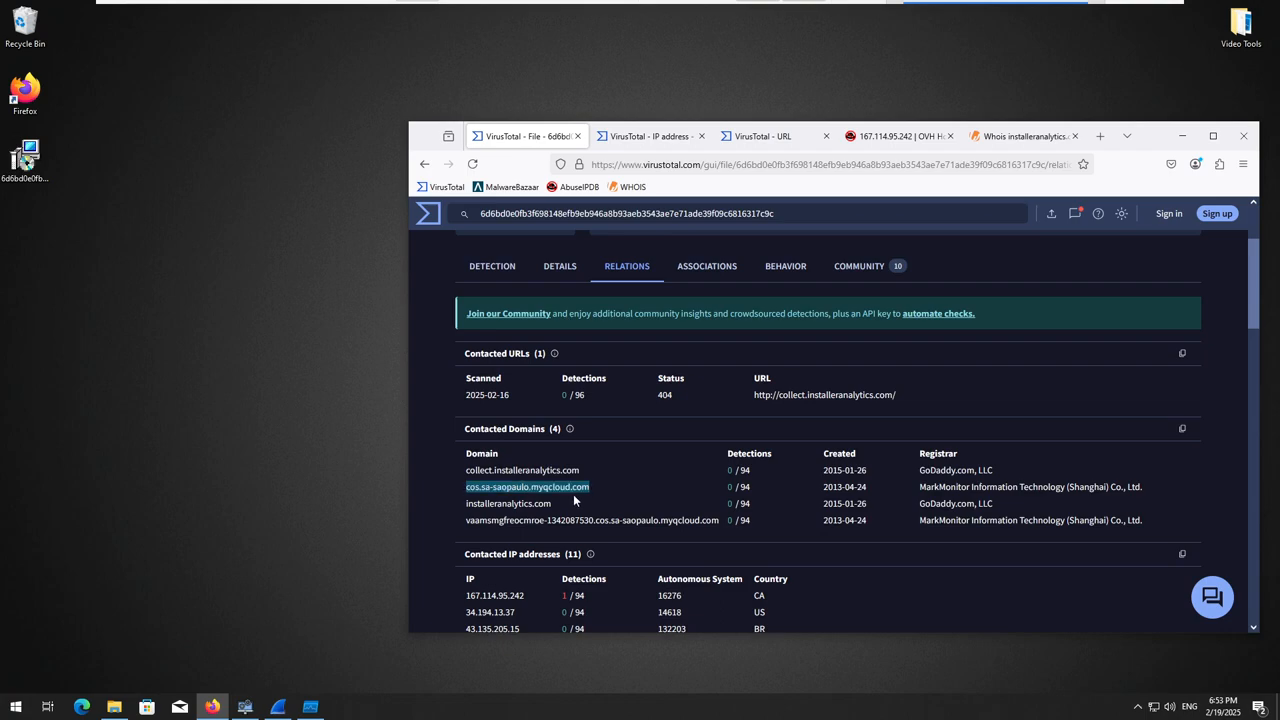
right_click(580, 490)
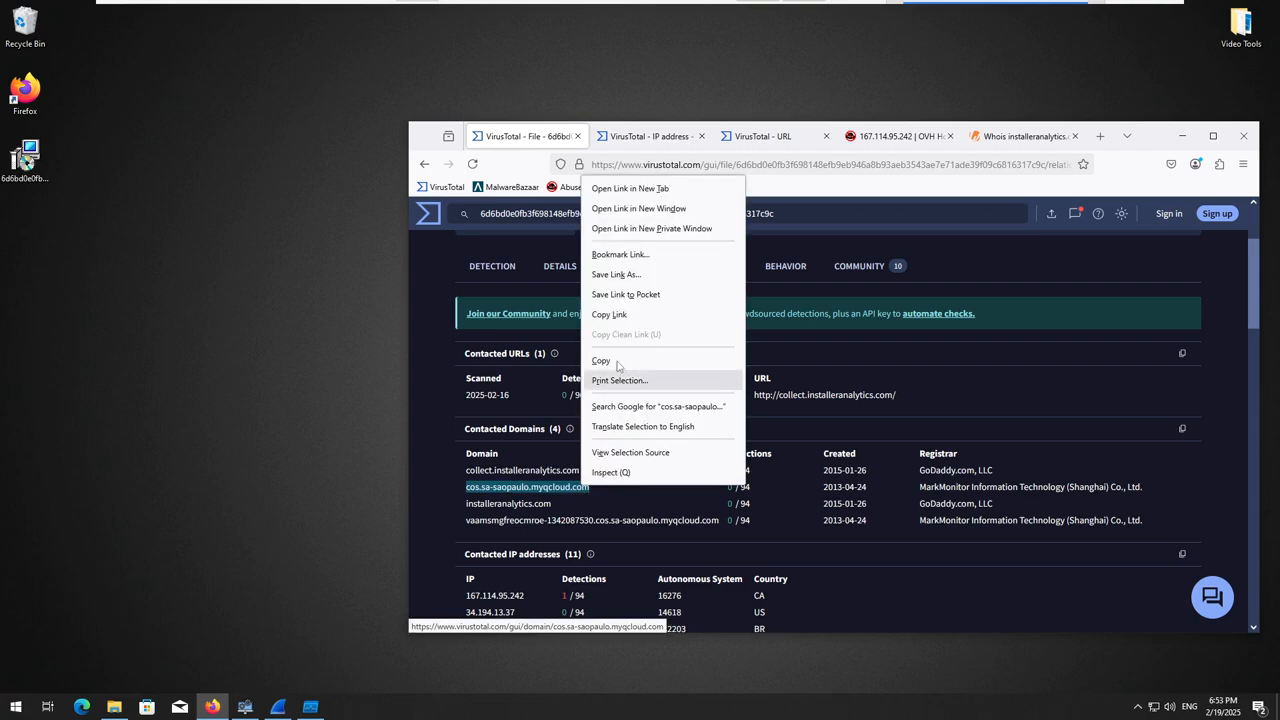
click(612, 358)
- Visit the copied domain cos.sa-saopaulo.myqcloud.com in a new tab and check the site's connection security information
click(1097, 136)
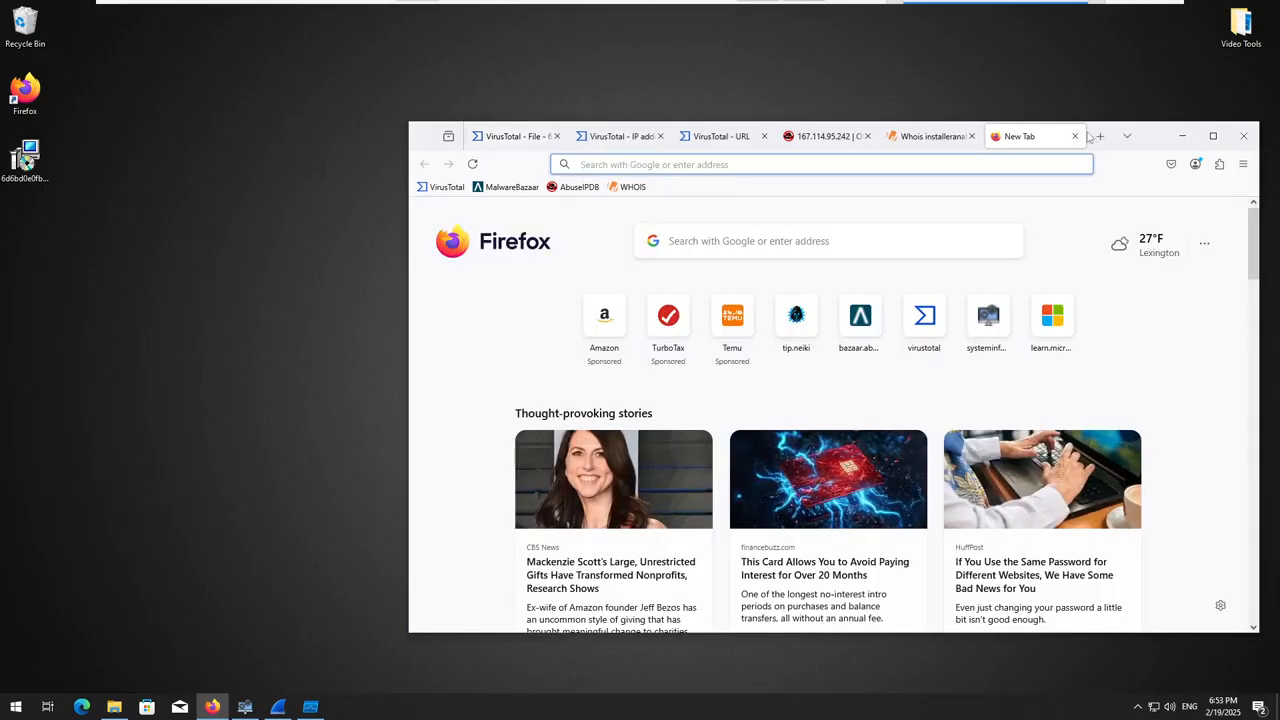
key(ctrl+v)
key(Return)
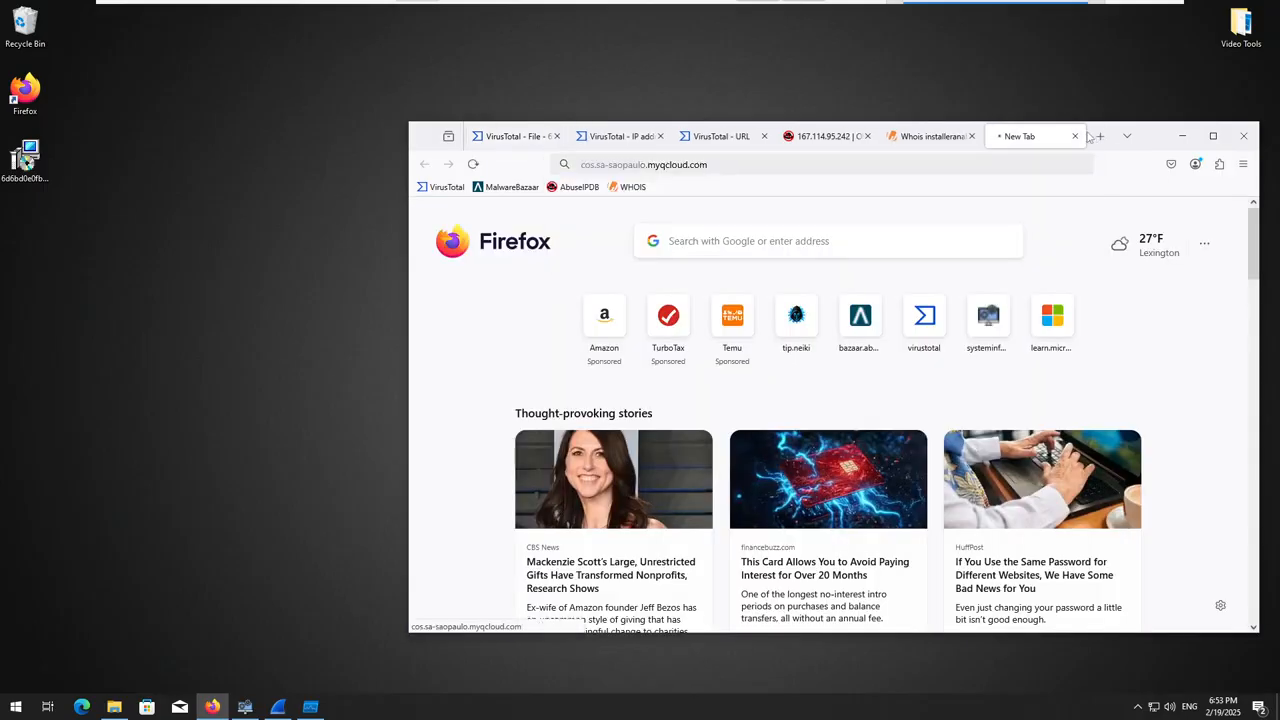
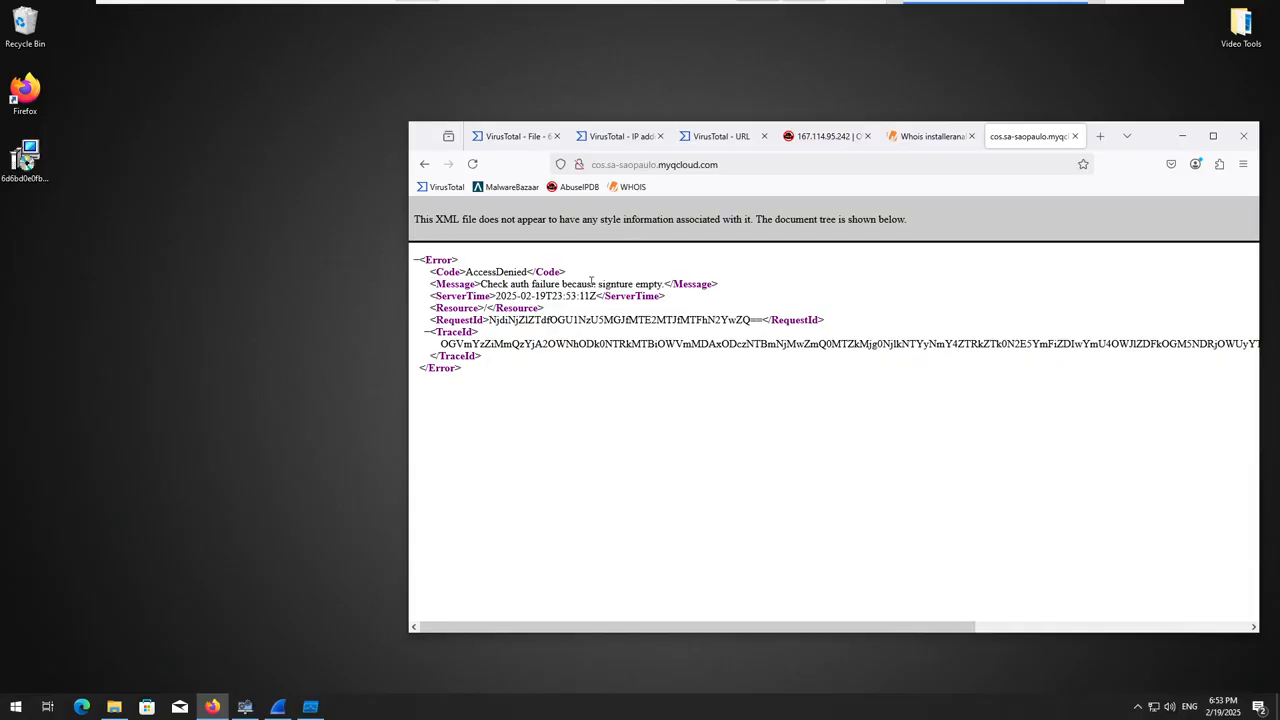
click(578, 166)
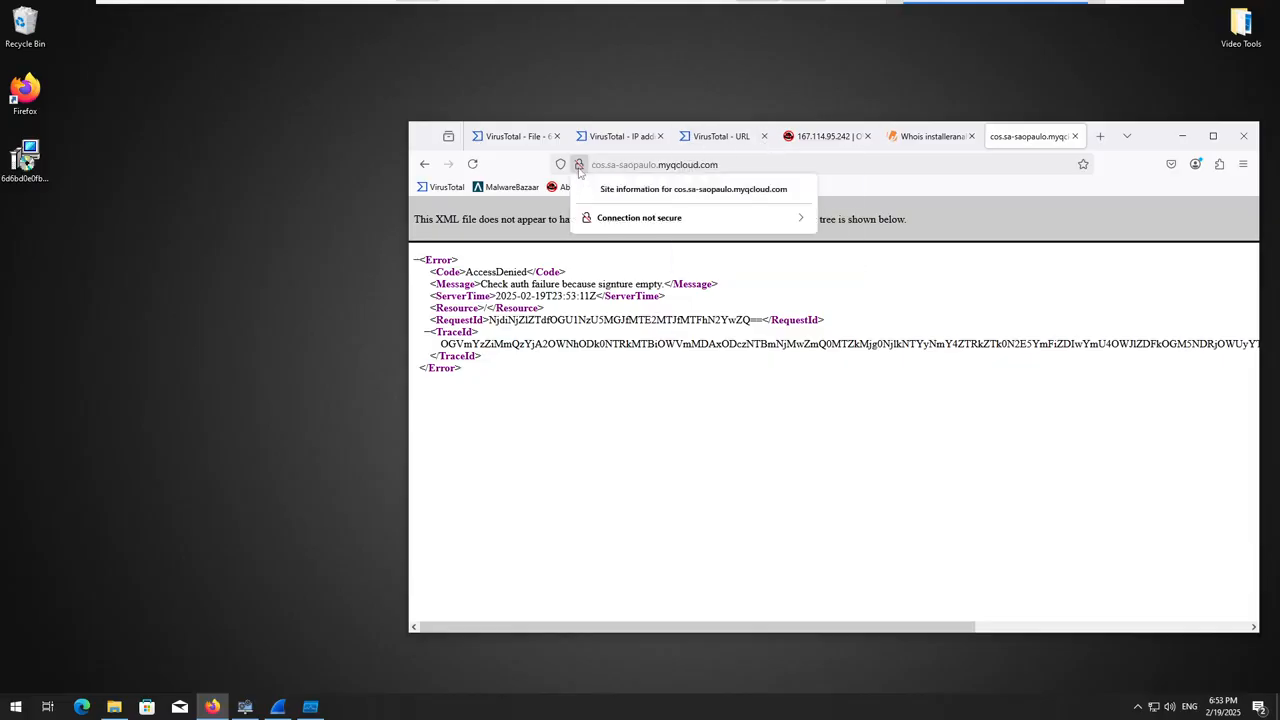
click(579, 166)
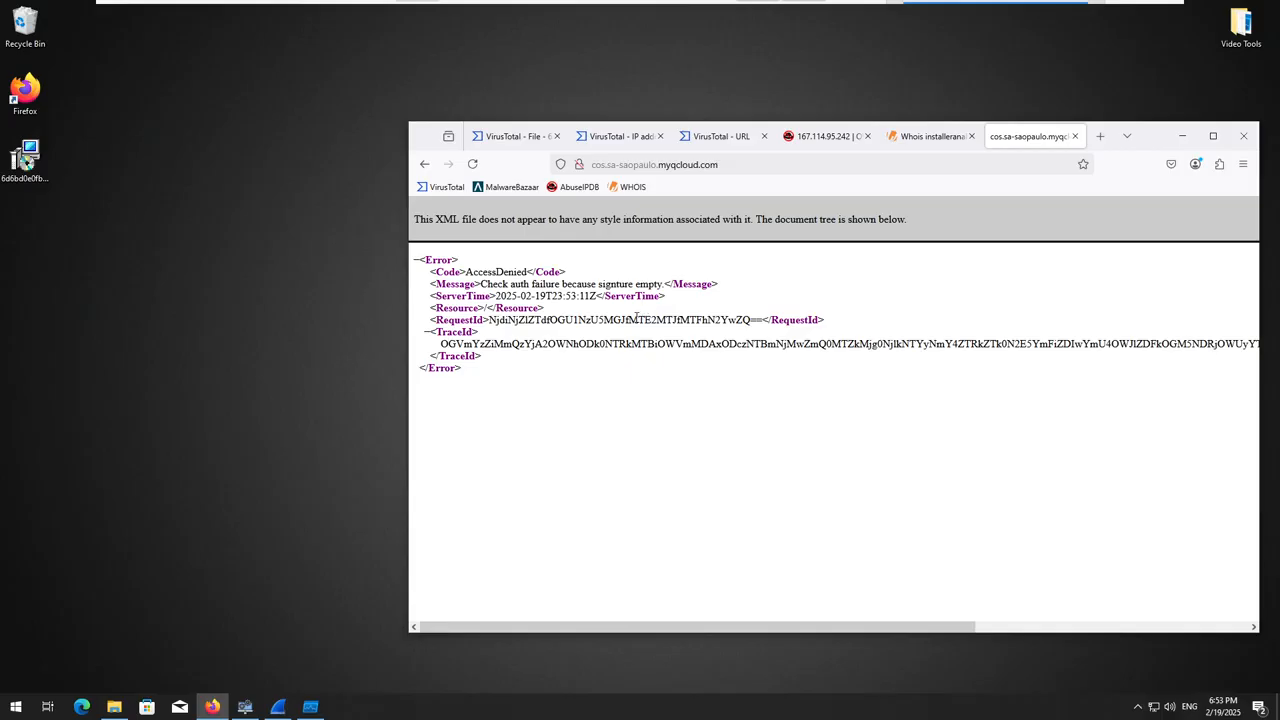
- Go through the open investigation pages and close the VirusTotal URL report for collect.installeranalytics.com
click(940, 140)
click(814, 142)
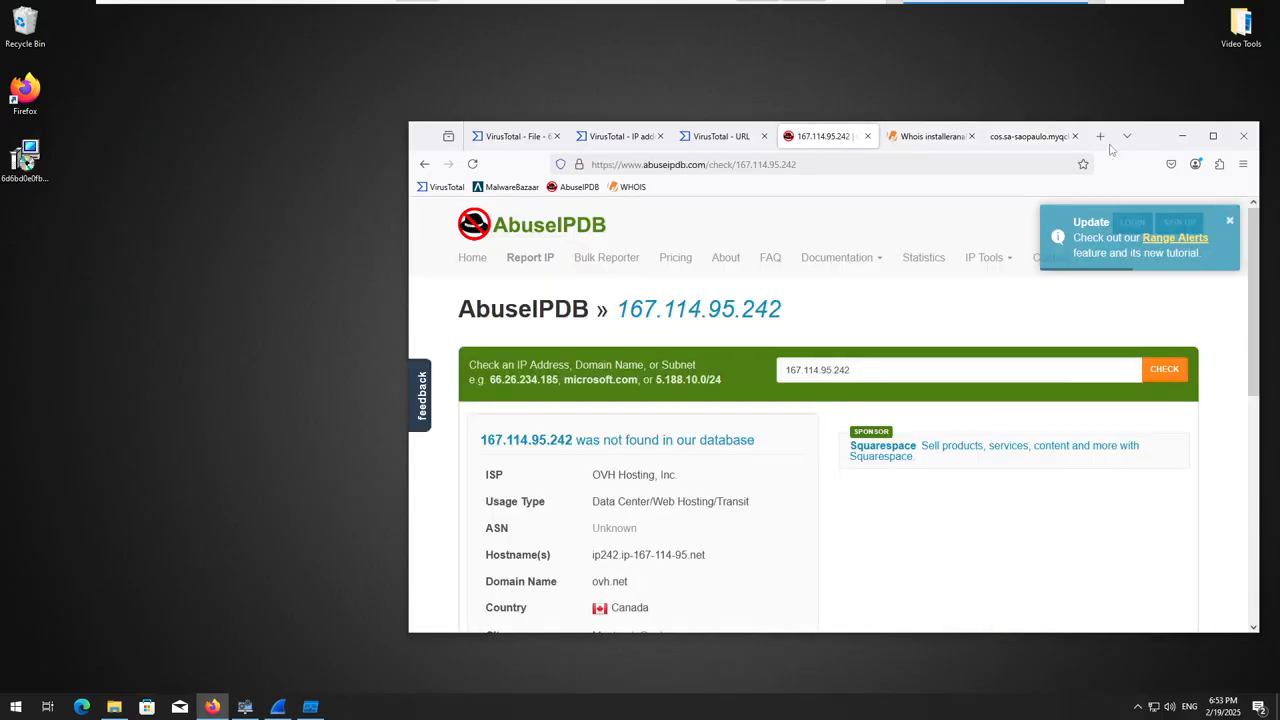
click(1030, 137)
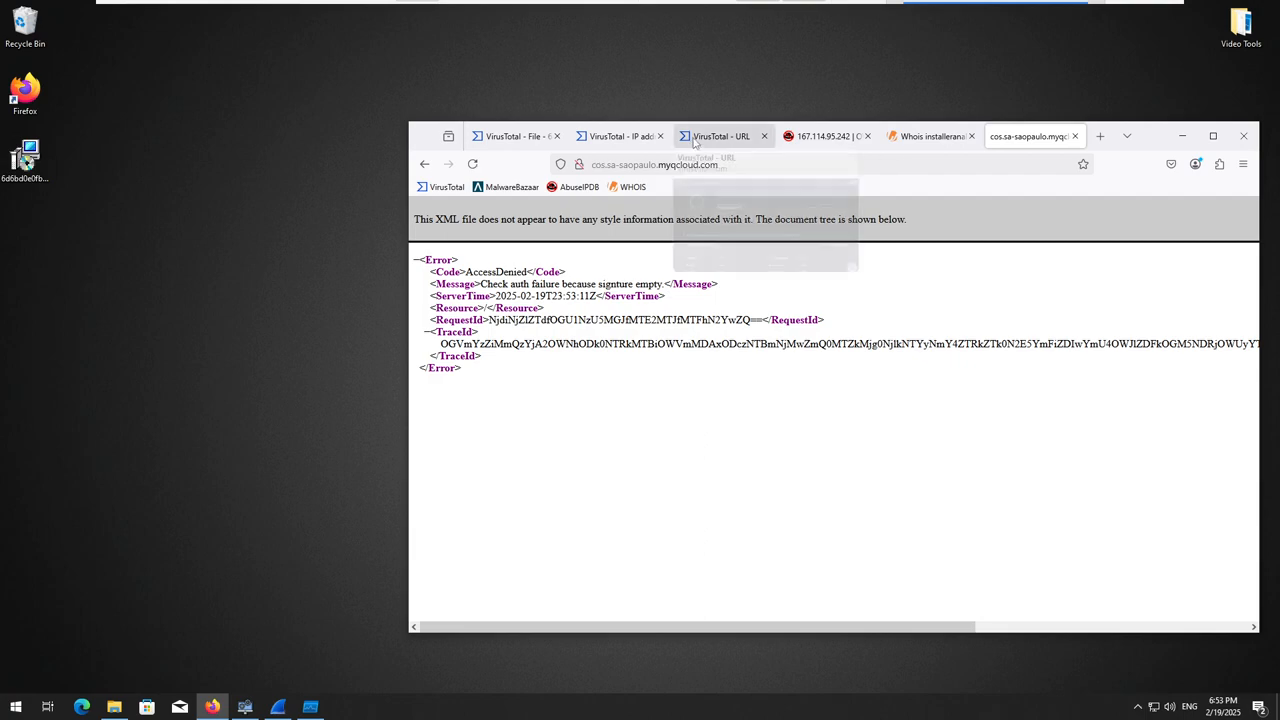
click(742, 137)
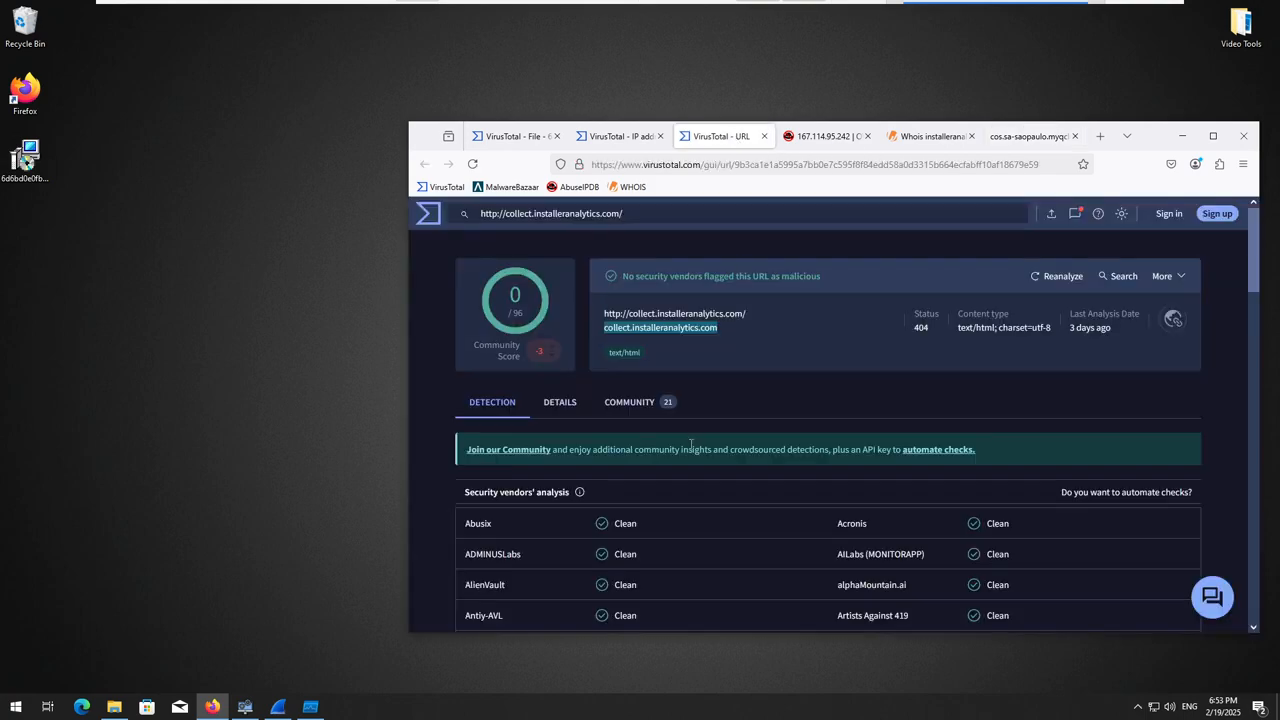
click(620, 136)
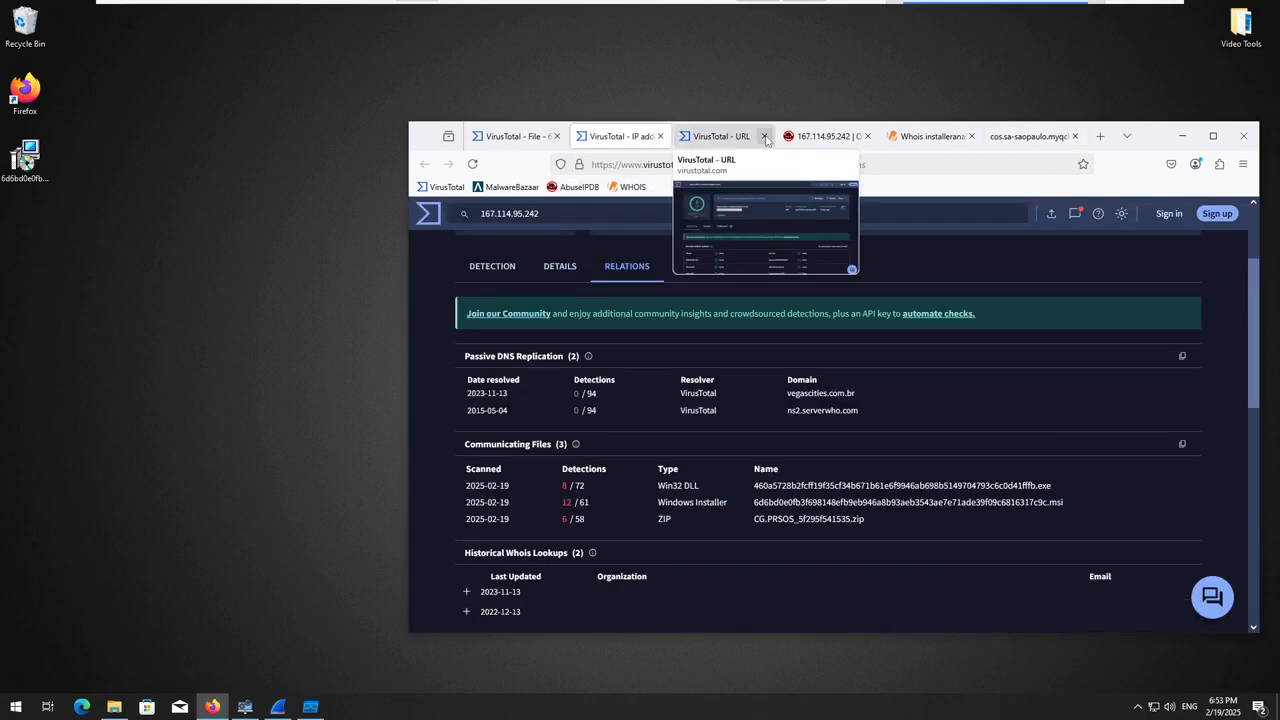
click(764, 136)
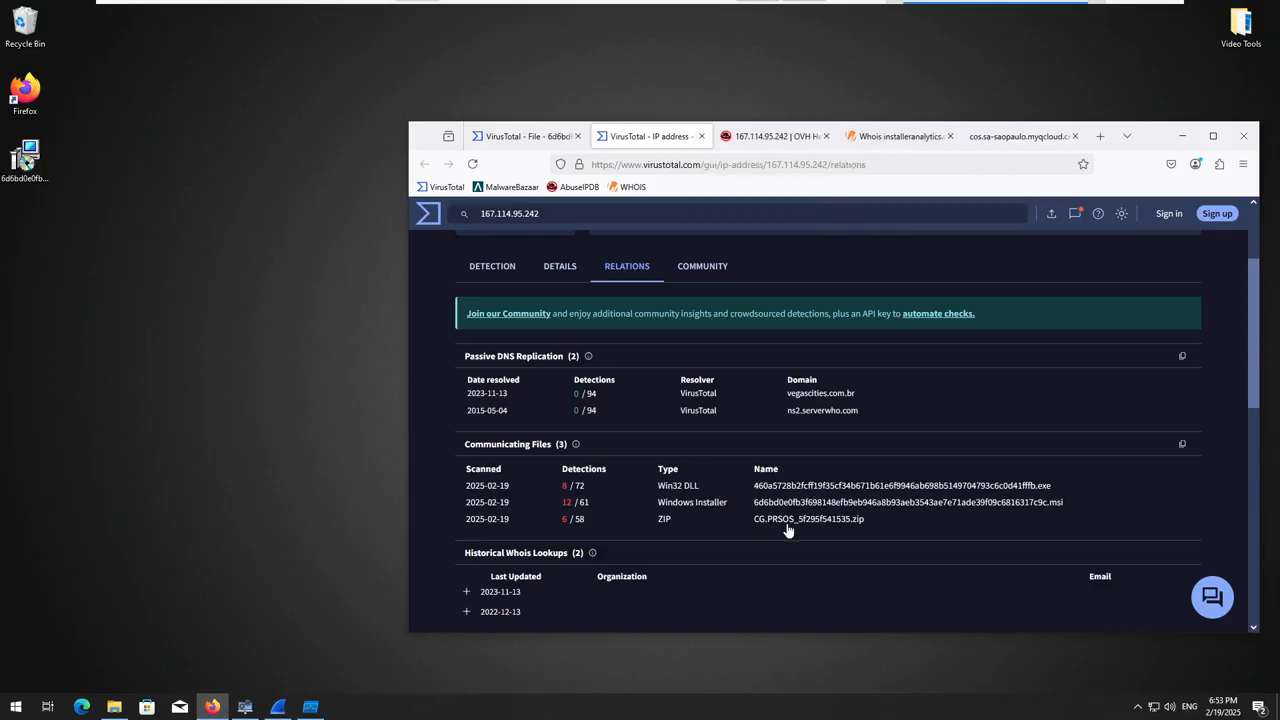
- Look up cos.sa-saopaulo.myqcloud.com on Whois.com and view the registrar and registrant details
click(1005, 137)
key(ctrl+shift+Tab)
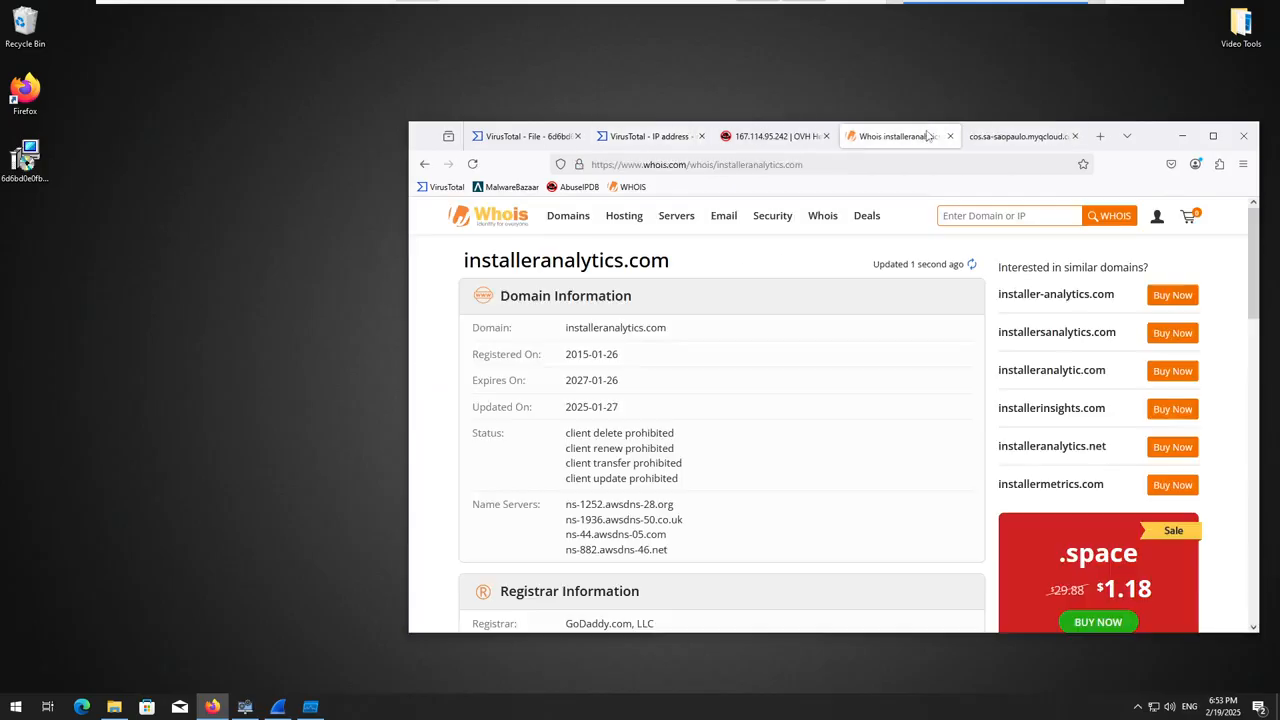
click(1039, 215)
text(cos.sa-saopaulo.myqcloud.com)
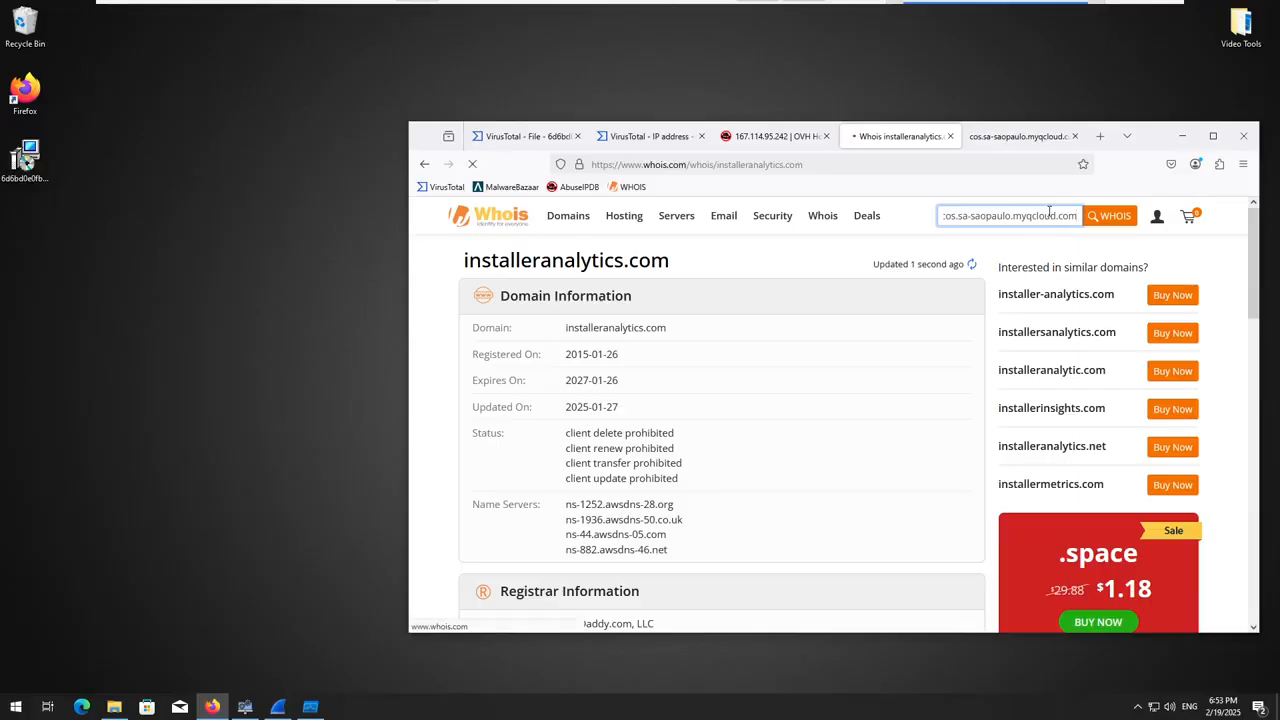
key(Return)
scroll(798, 420, down, 2)
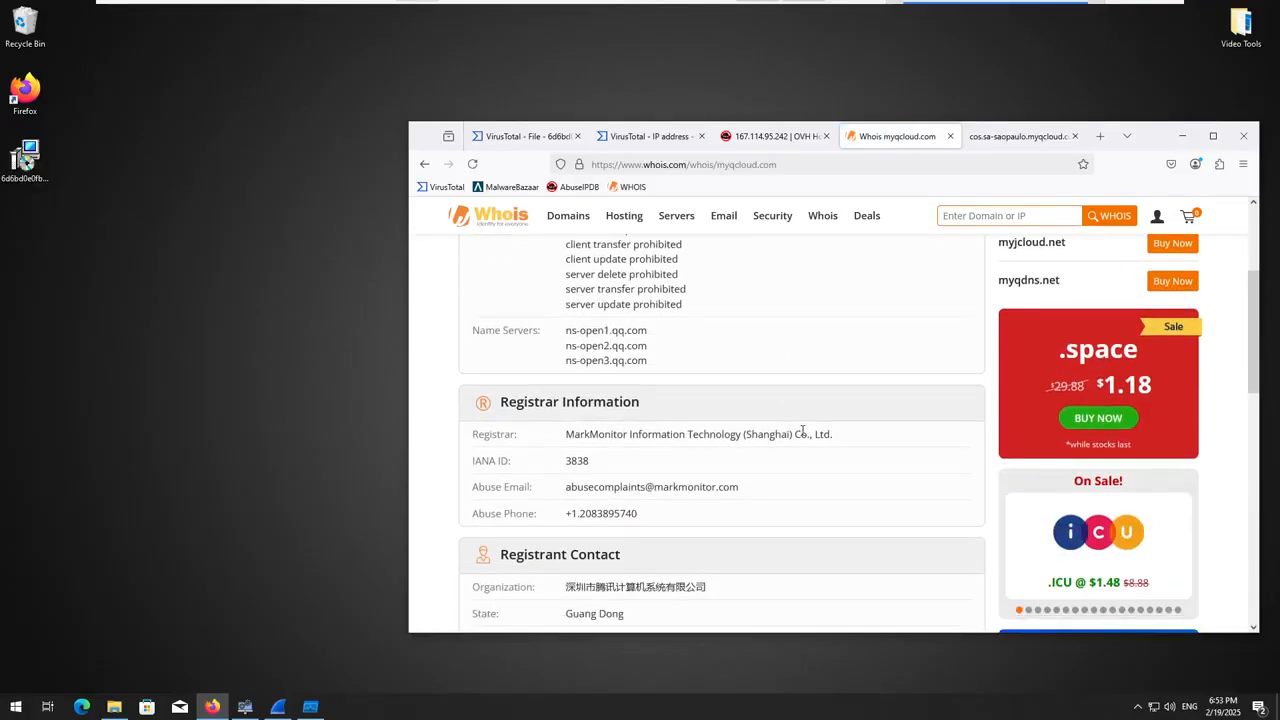
scroll(802, 431, down, 1)
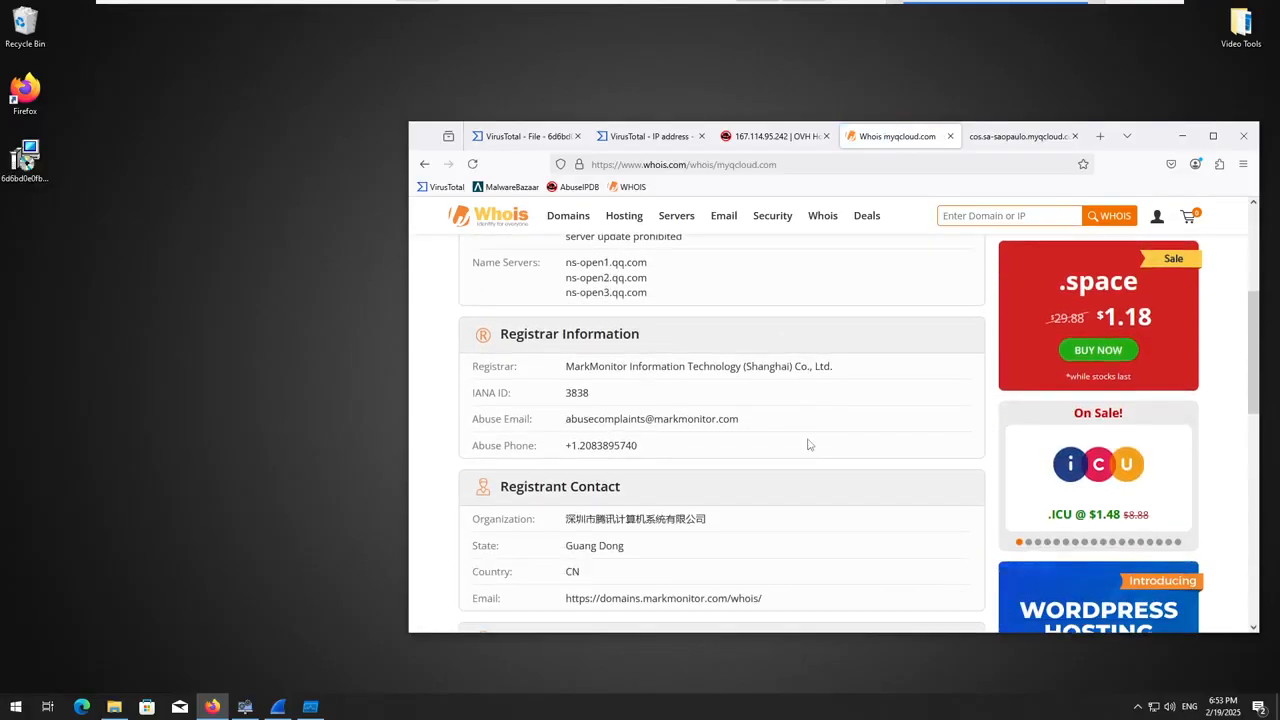
- Review the VirusTotal relations of 167.114.95.242 again and revisit its AbuseIPDB result
click(779, 135)
click(645, 136)
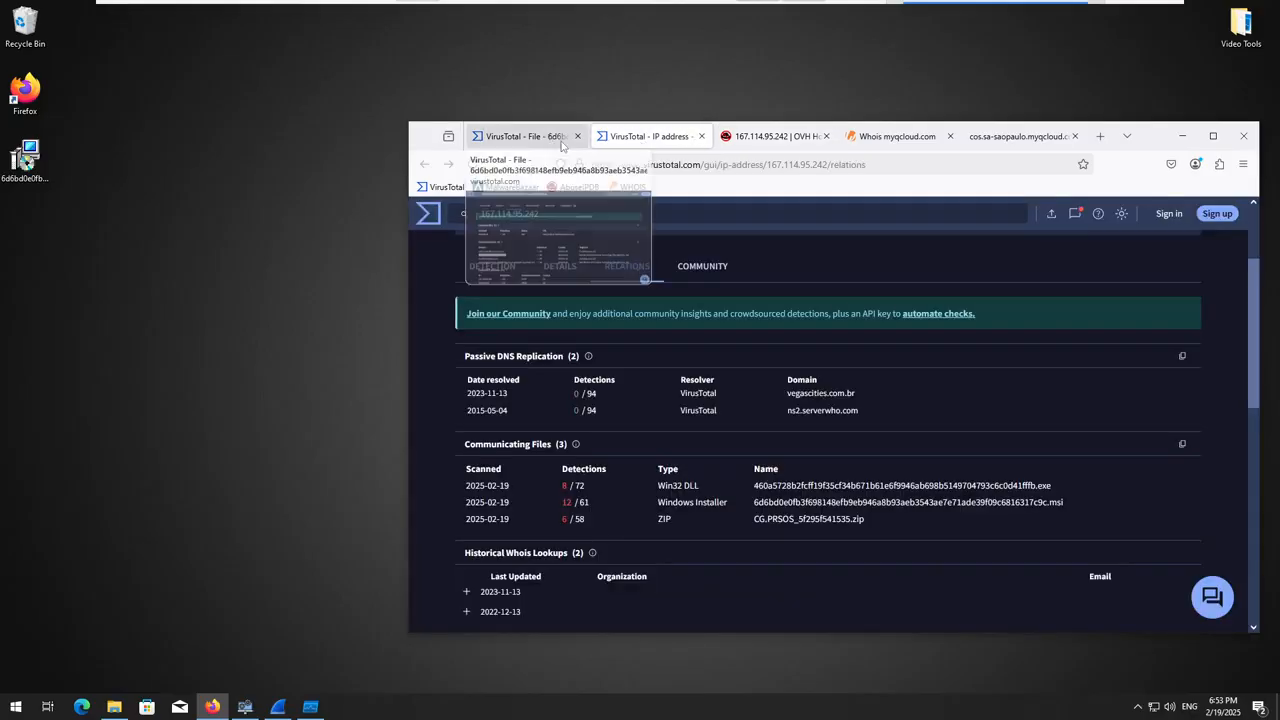
scroll(765, 440, down, 3)
scroll(770, 440, up, 2)
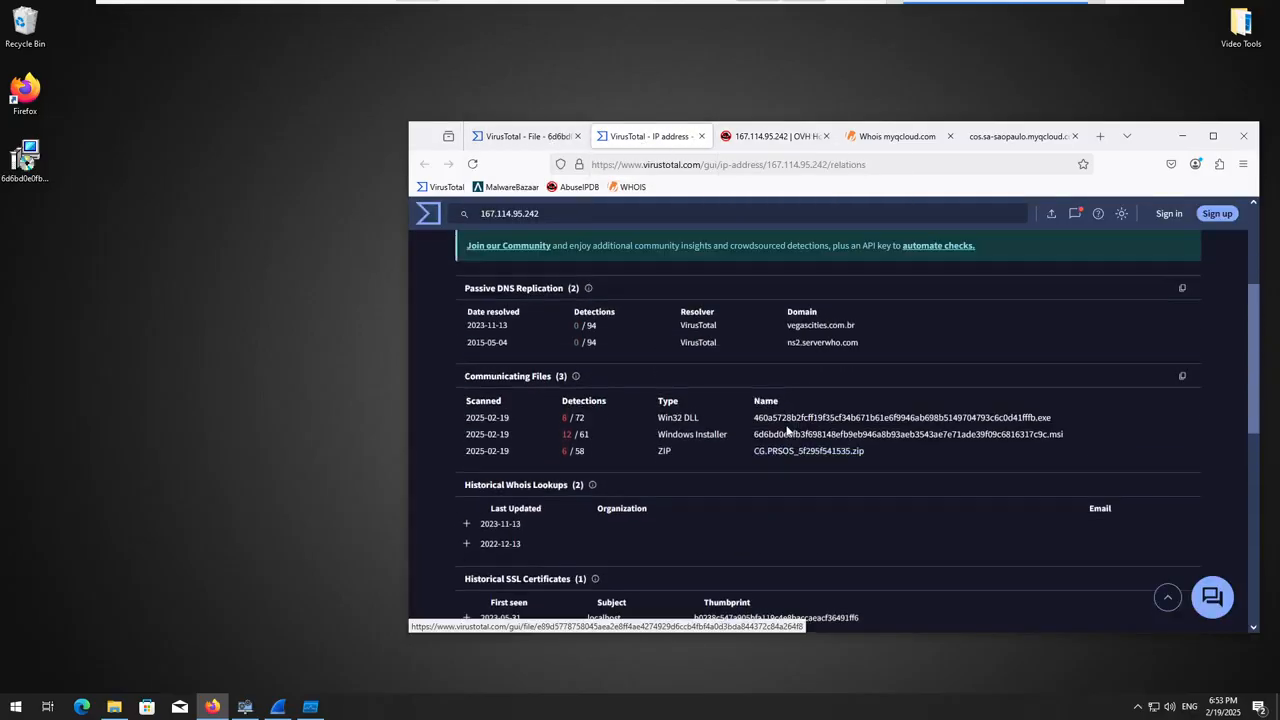
scroll(787, 430, up, 3)
click(779, 136)
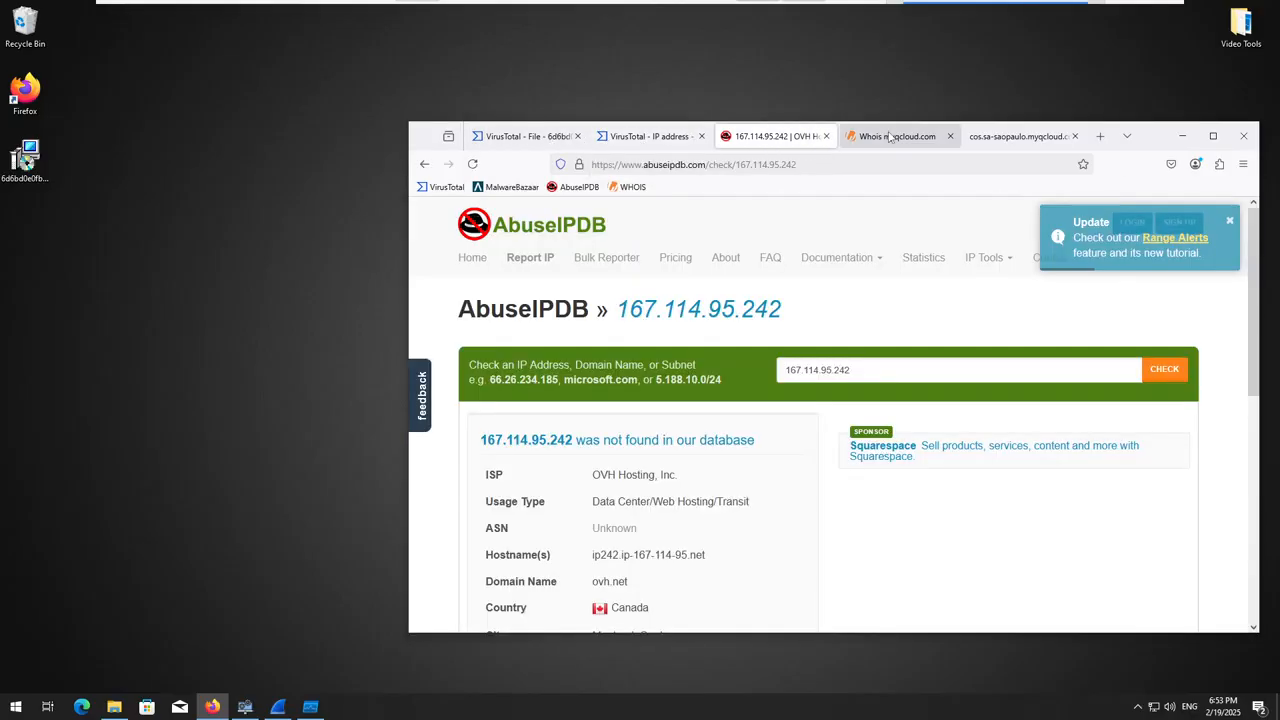
click(1018, 137)
- Read the domain, name server, registrar and registrant information in the myqcloud.com WHOIS record
click(898, 137)
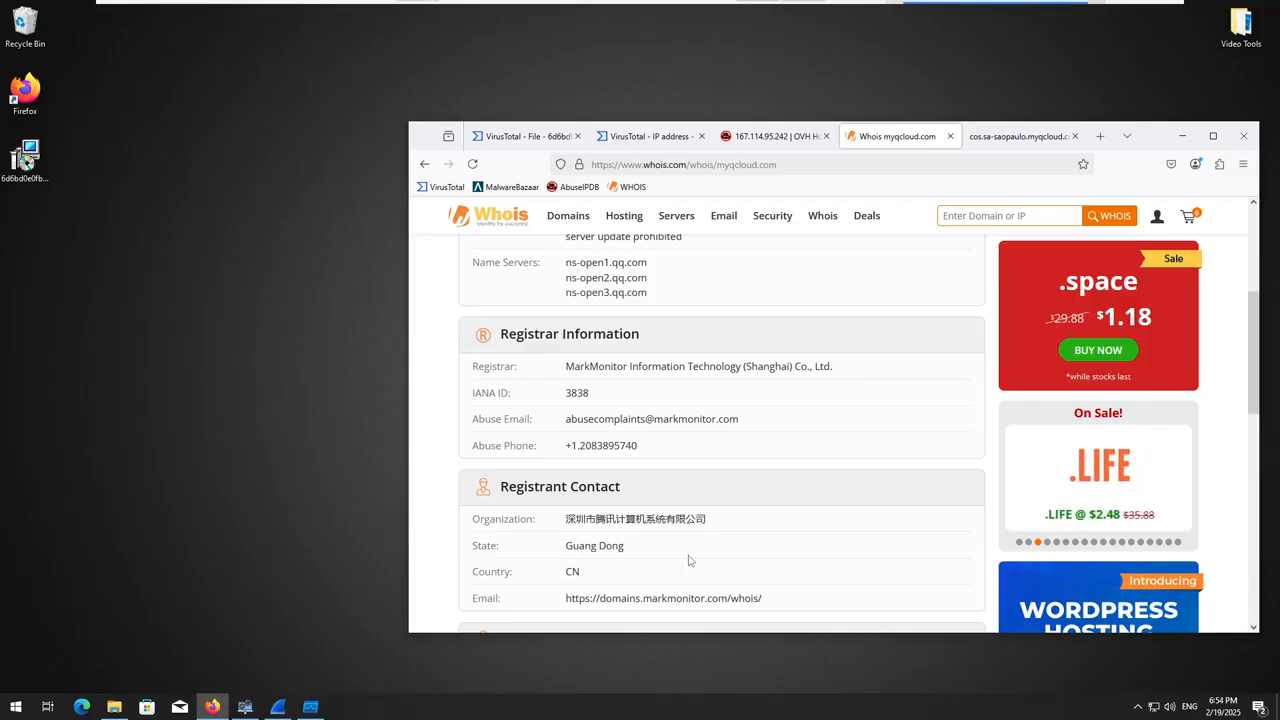
scroll(690, 558, up, 3)
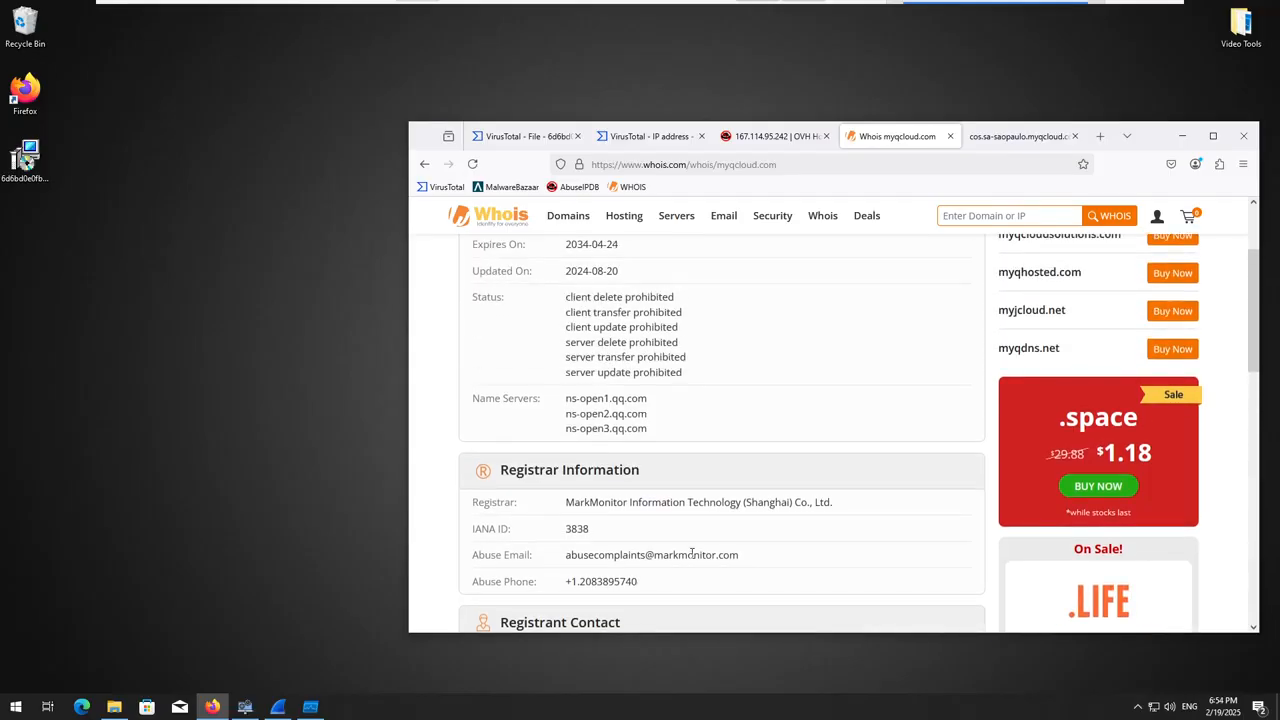
scroll(690, 553, up, 2)
scroll(690, 558, down, 1)
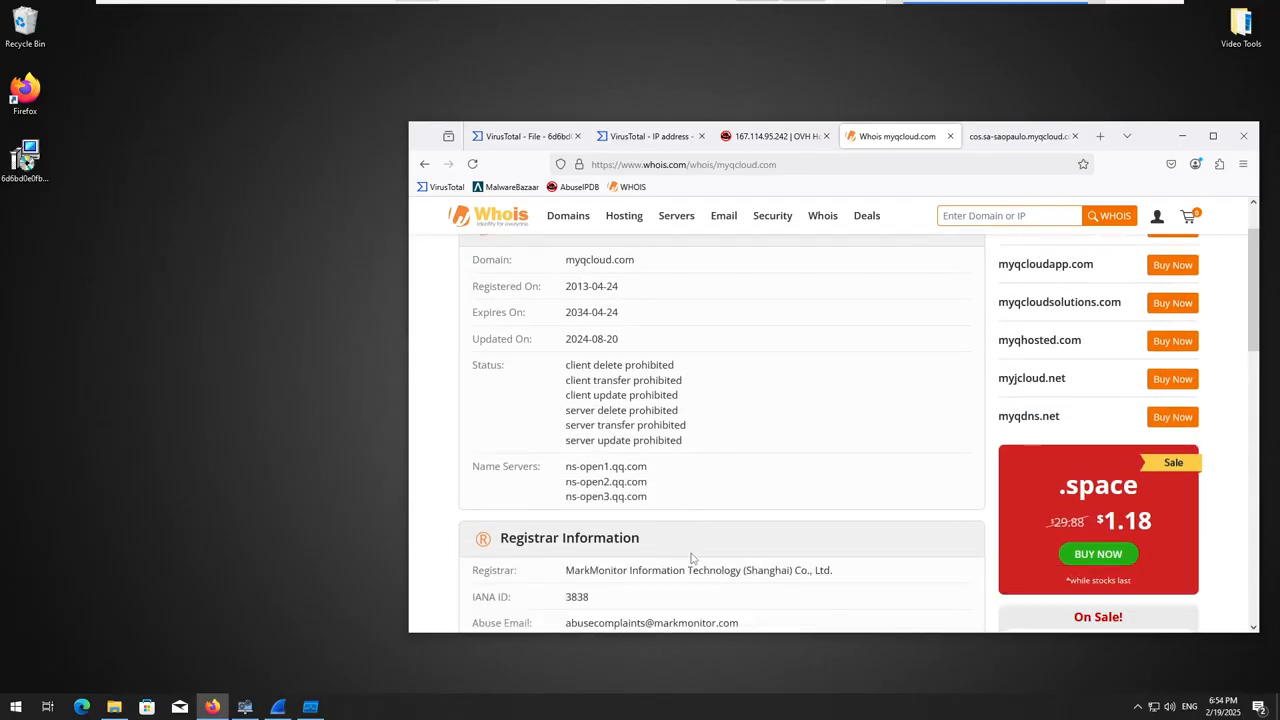
scroll(690, 558, down, 2)
scroll(690, 558, up, 3)
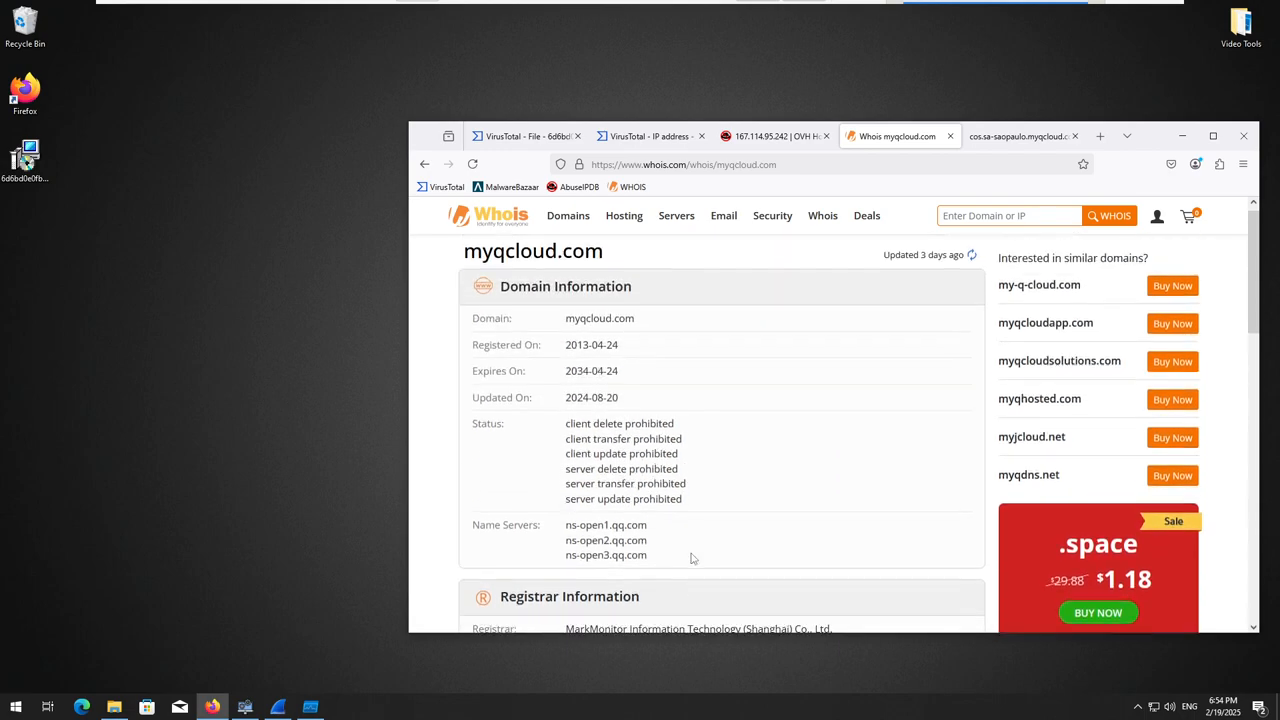
scroll(690, 558, down, 7)
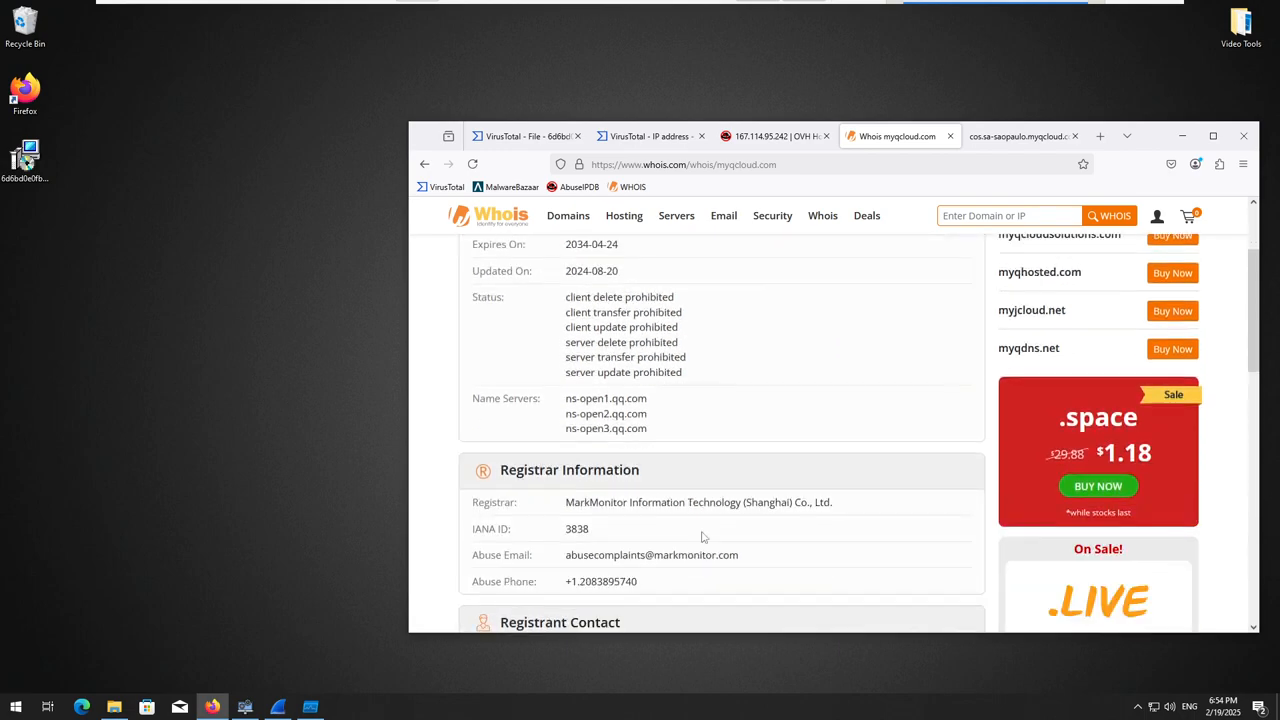
- Examine the registrar, registrant, administrative and technical contacts in the myqcloud.com WHOIS record, glancing at the AbuseIPDB and myqcloud pages
scroll(700, 475, down, 3)
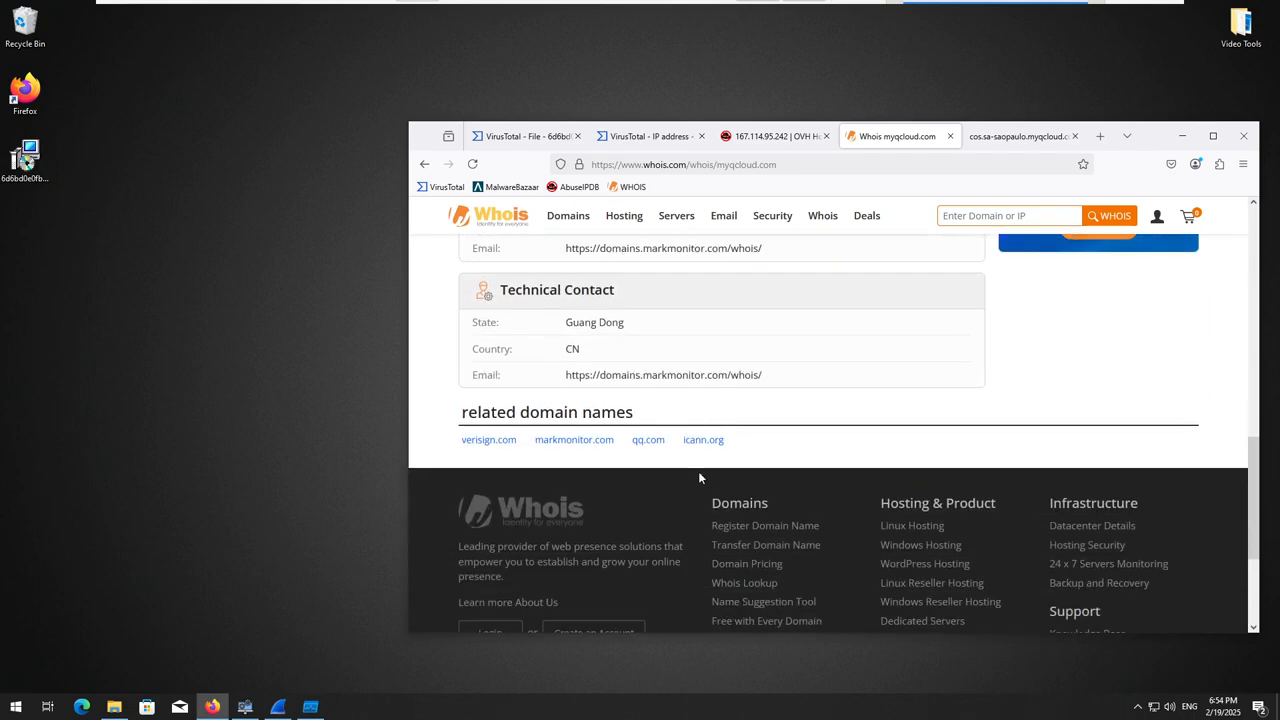
scroll(700, 475, up, 10)
click(727, 138)
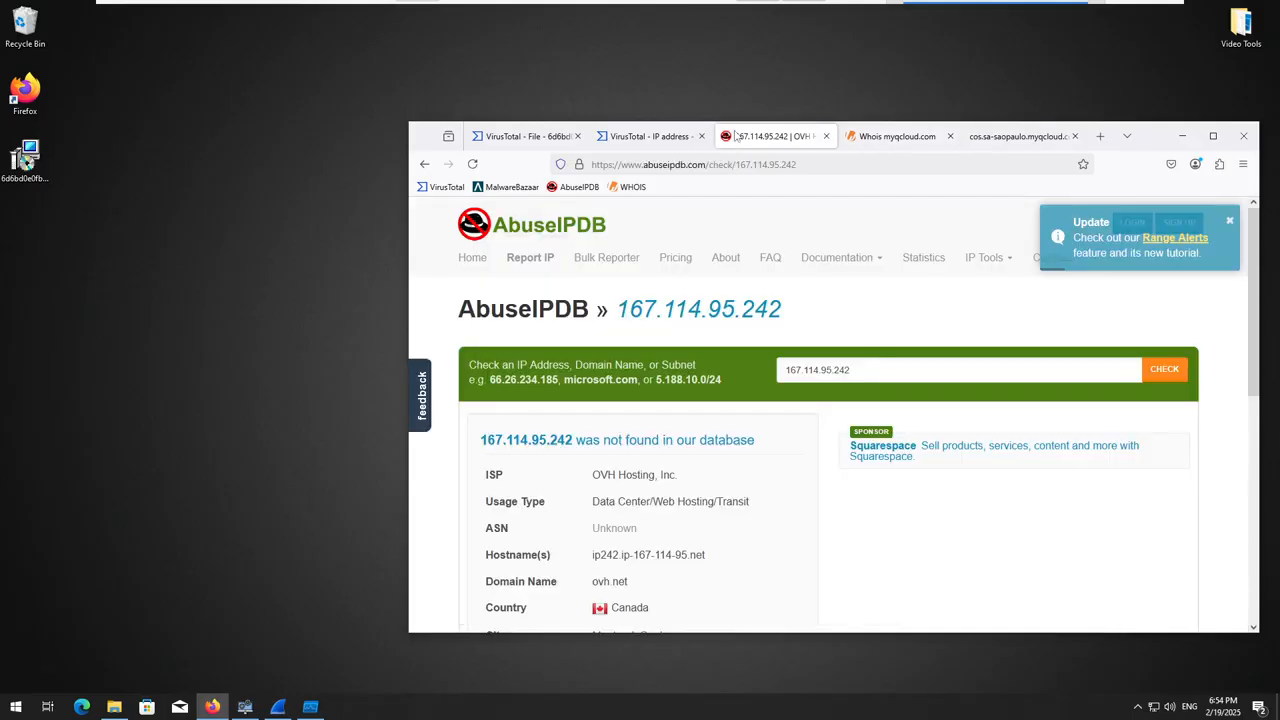
click(915, 137)
click(982, 138)
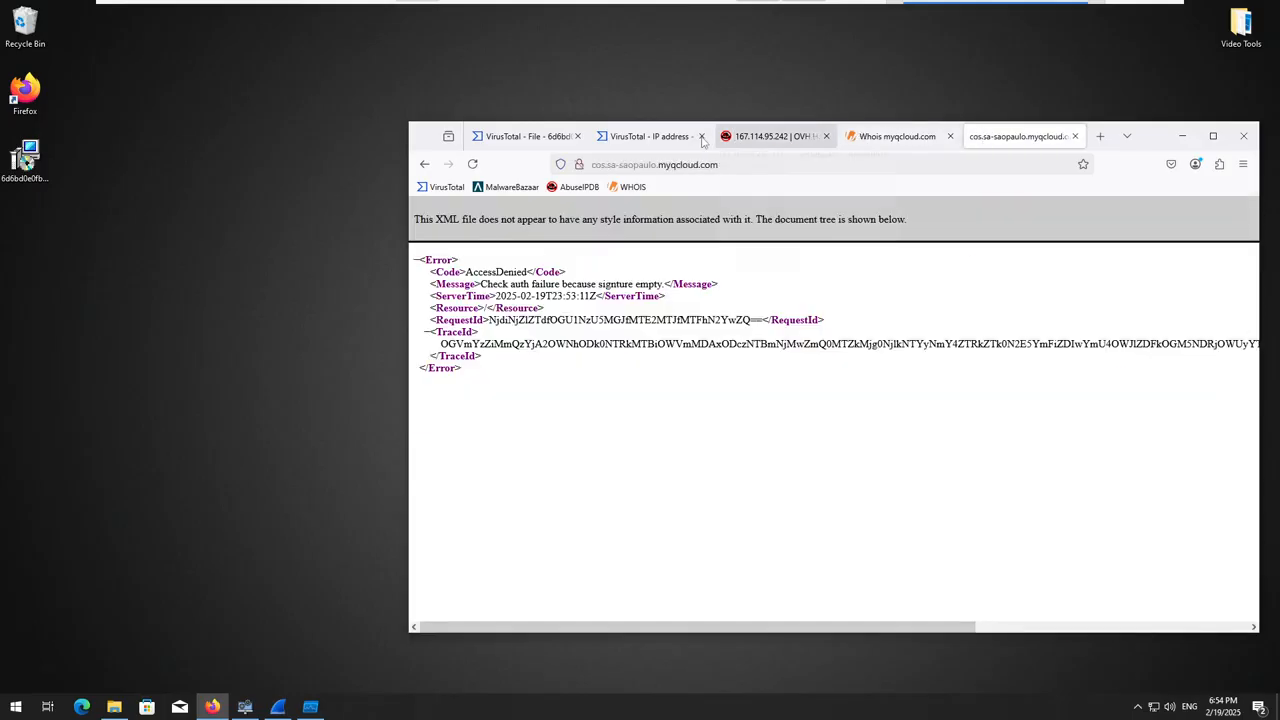
click(897, 137)
scroll(666, 444, down, 1)
scroll(666, 444, down, 3)
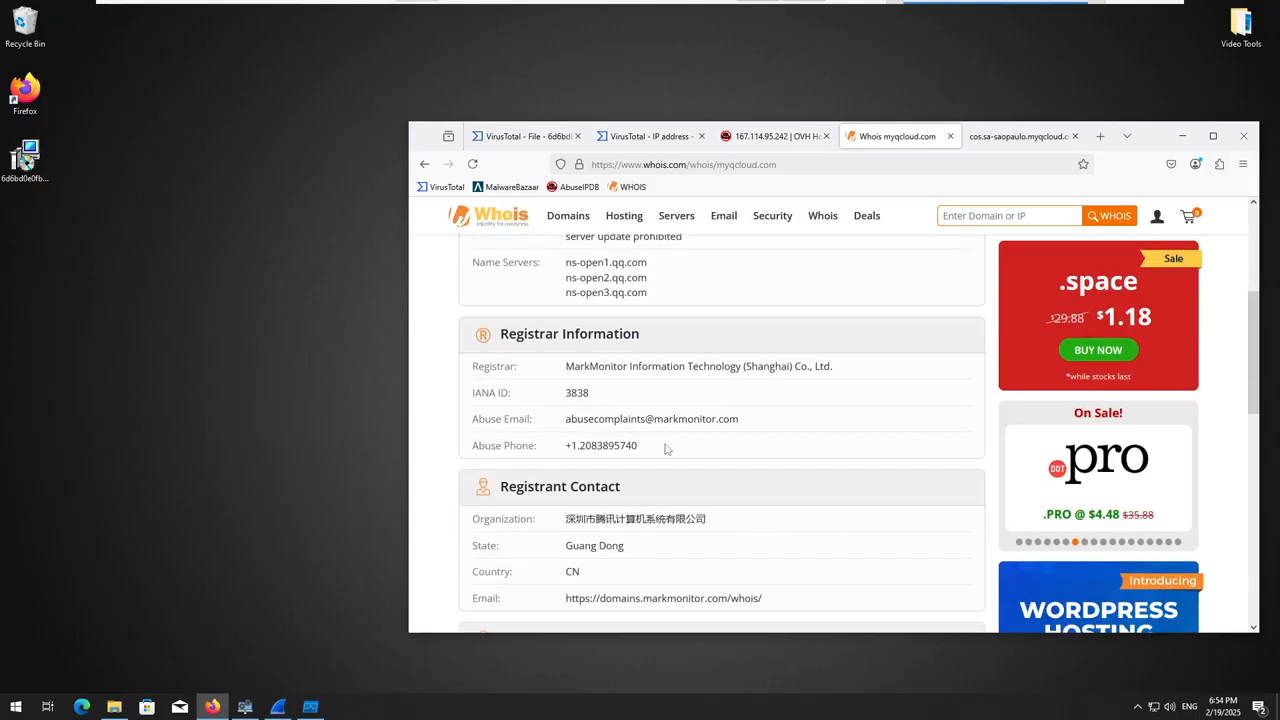
scroll(666, 444, down, 4)
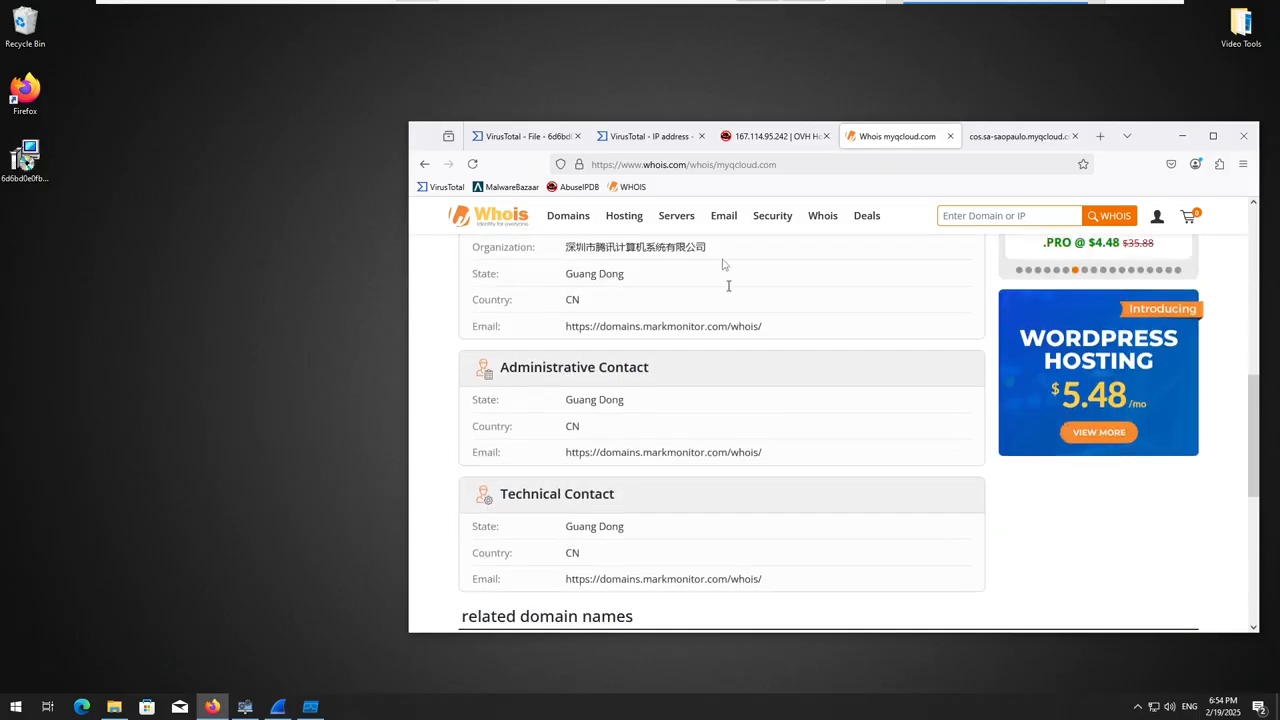
- Review the detection, details and relations sections of the VirusTotal report for 167.114.95.242
click(775, 137)
click(648, 137)
click(520, 137)
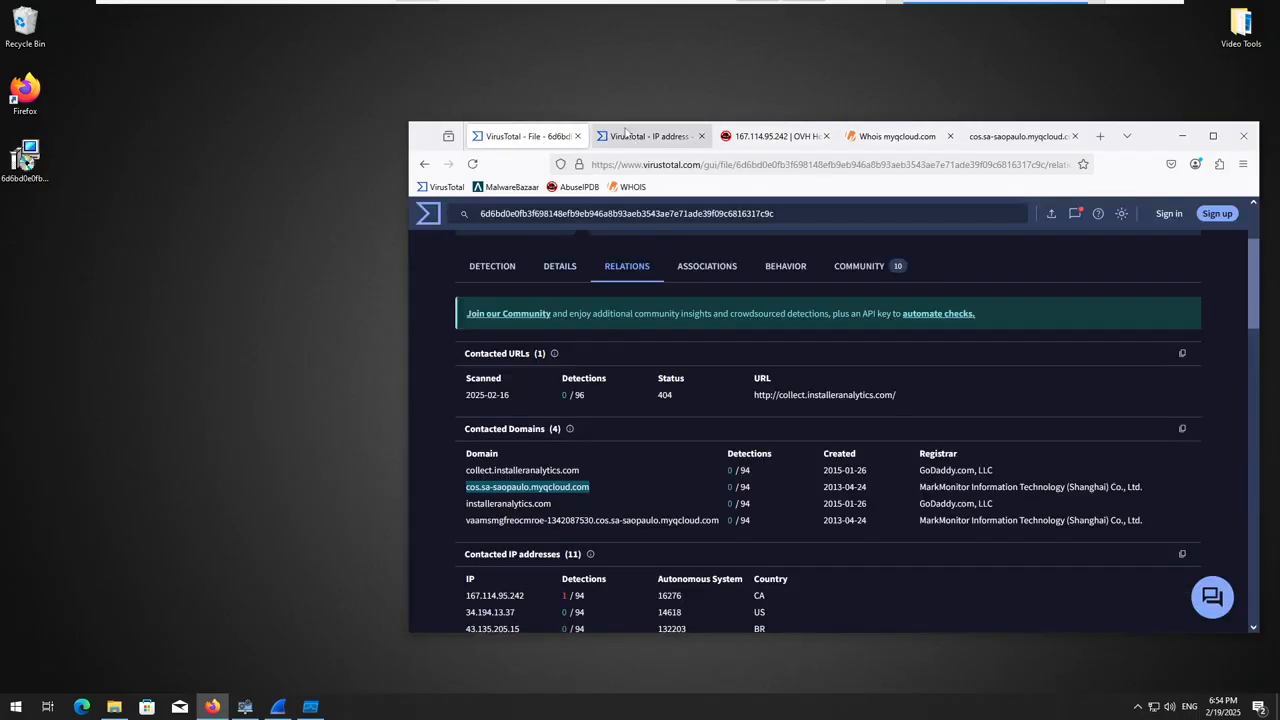
click(648, 137)
scroll(532, 536, down, 2)
scroll(557, 300, up, 1)
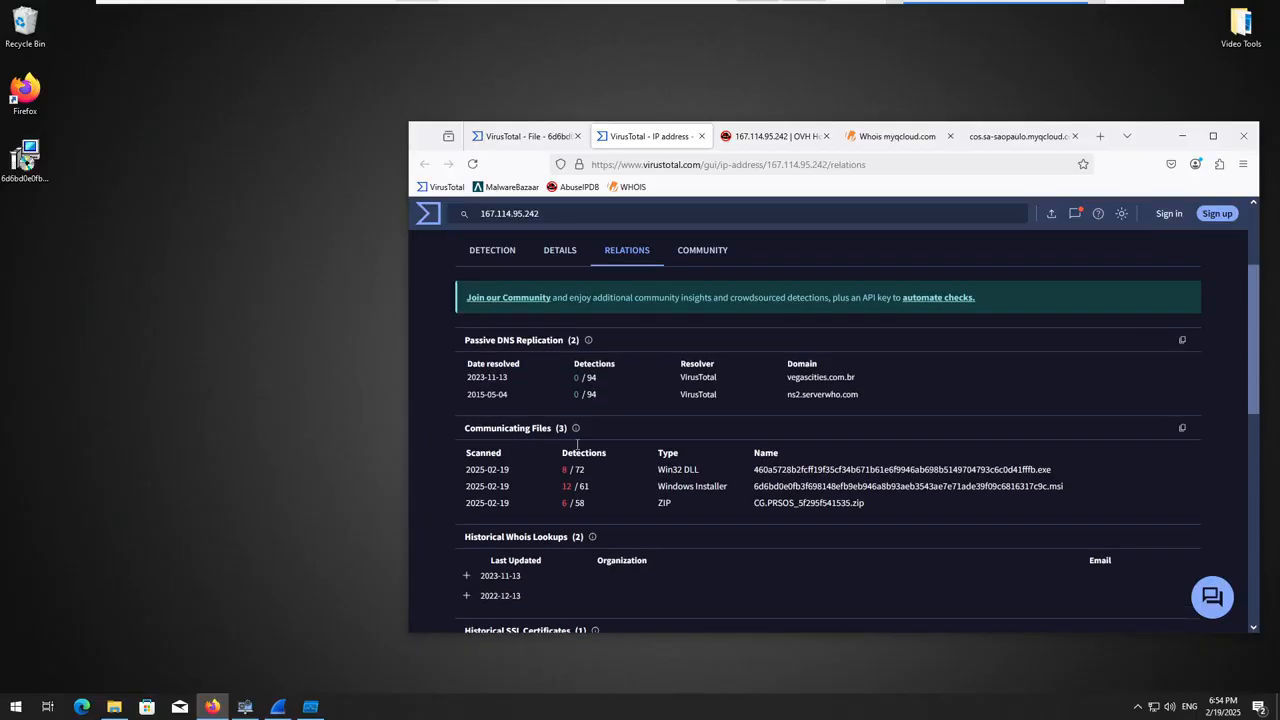
click(560, 266)
click(505, 268)
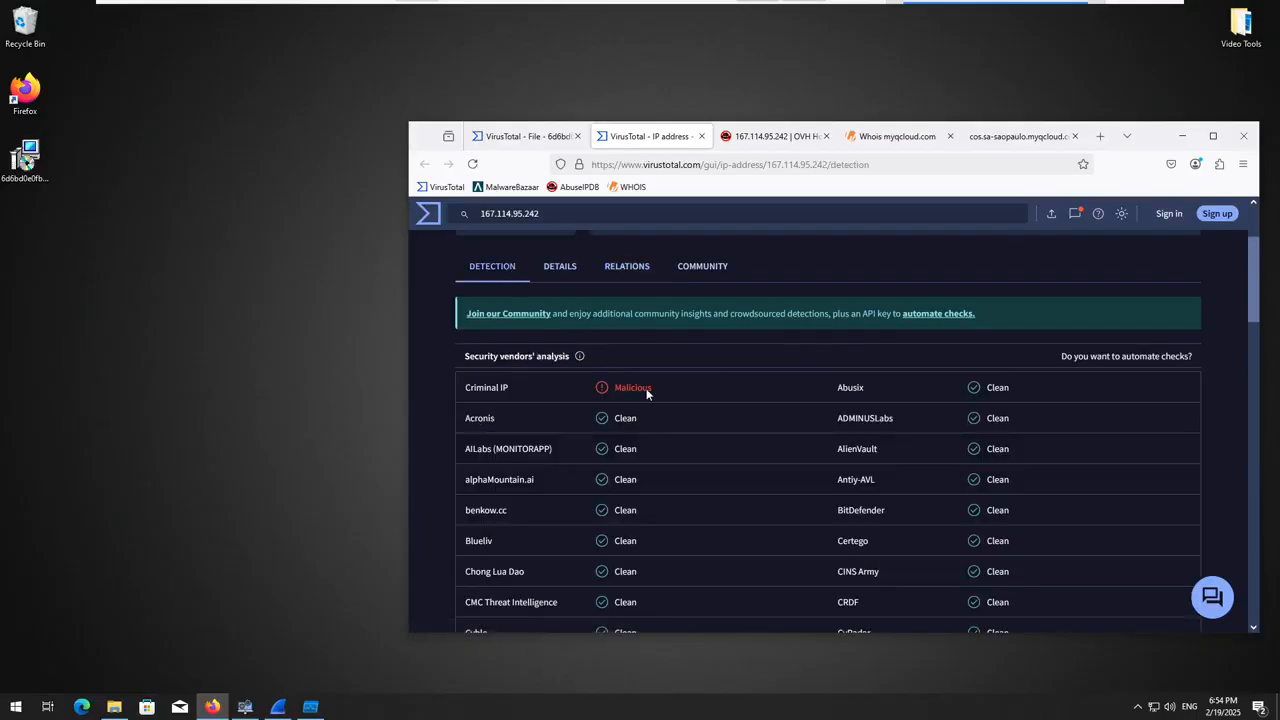
click(615, 272)
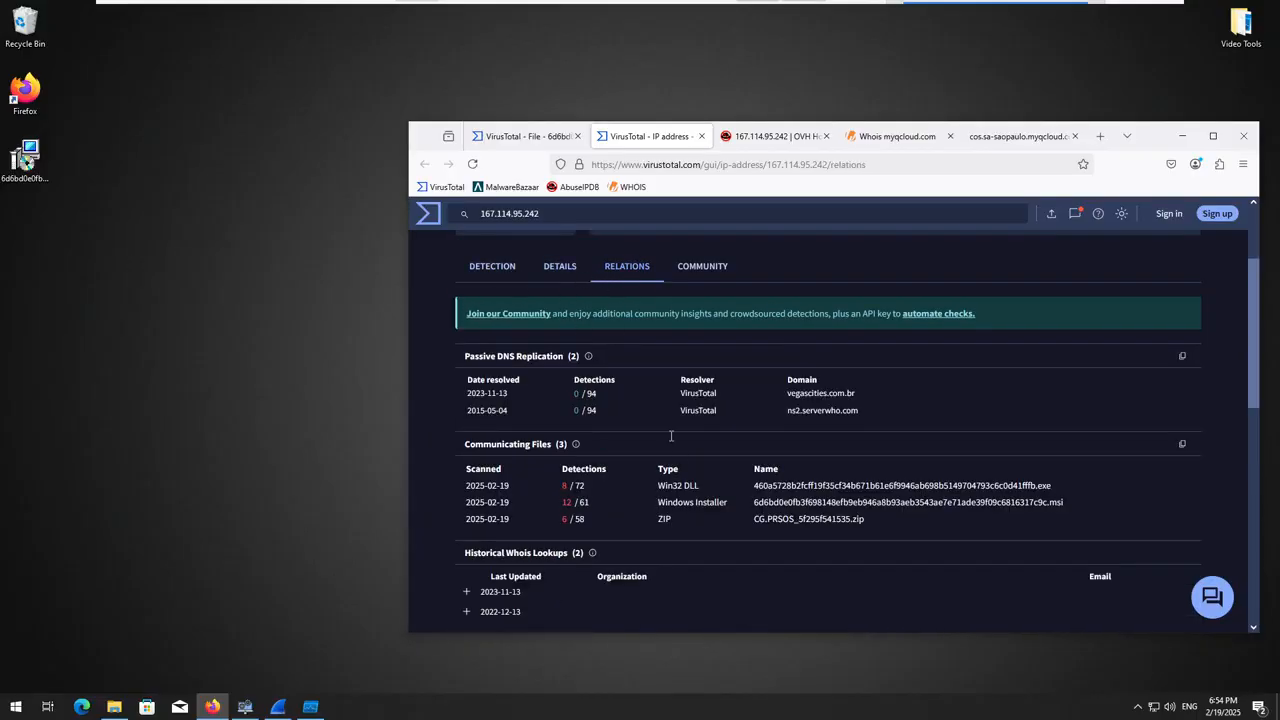
click(562, 268)
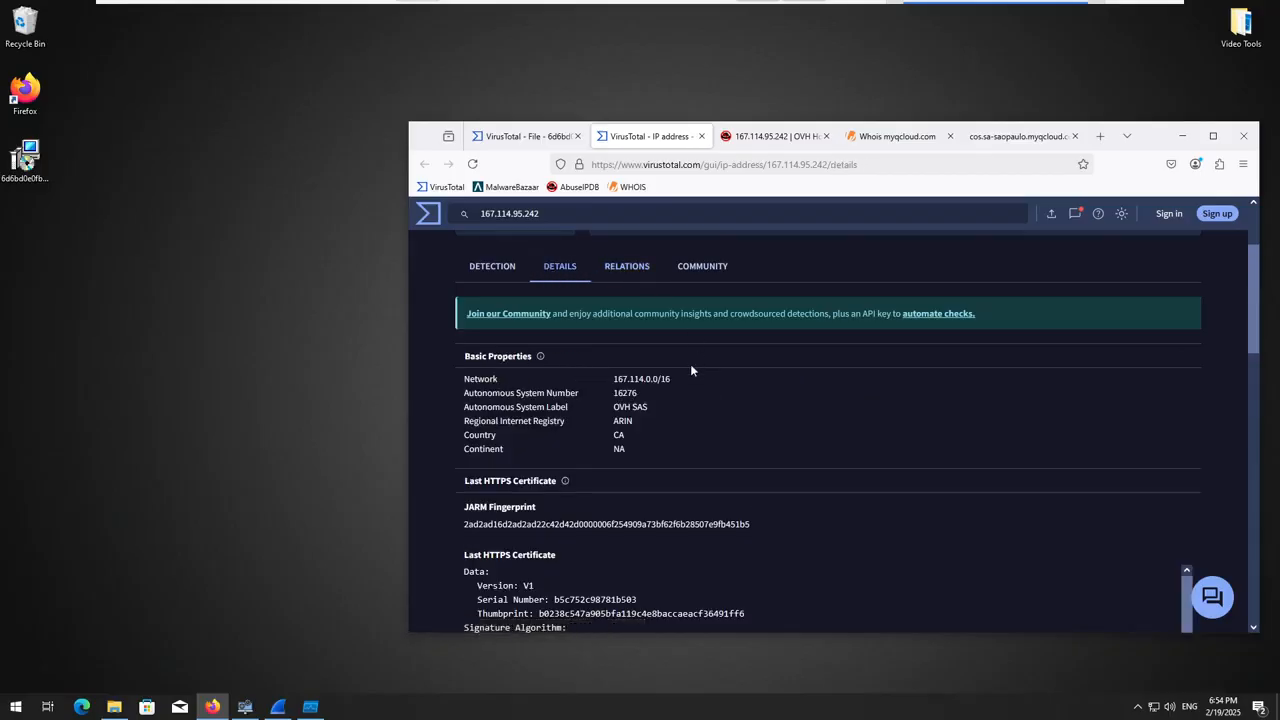
click(626, 266)
- Examine the registrar of cos.sa-saopaulo.myqcloud.com and the contacted IP addresses in the MSI sample's VirusTotal relations
click(502, 137)
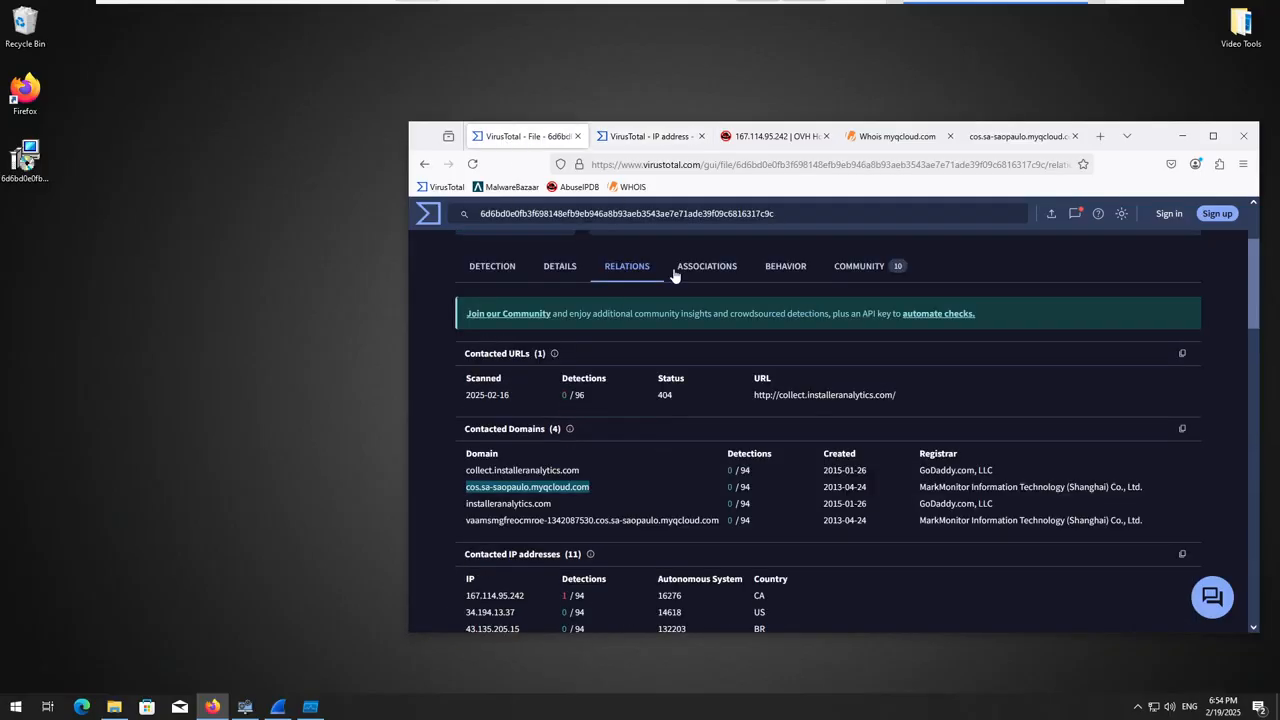
mouse_move(599, 486)
mouse_down()
mouse_move(507, 503)
mouse_move(486, 488)
mouse_move(621, 492)
mouse_up()
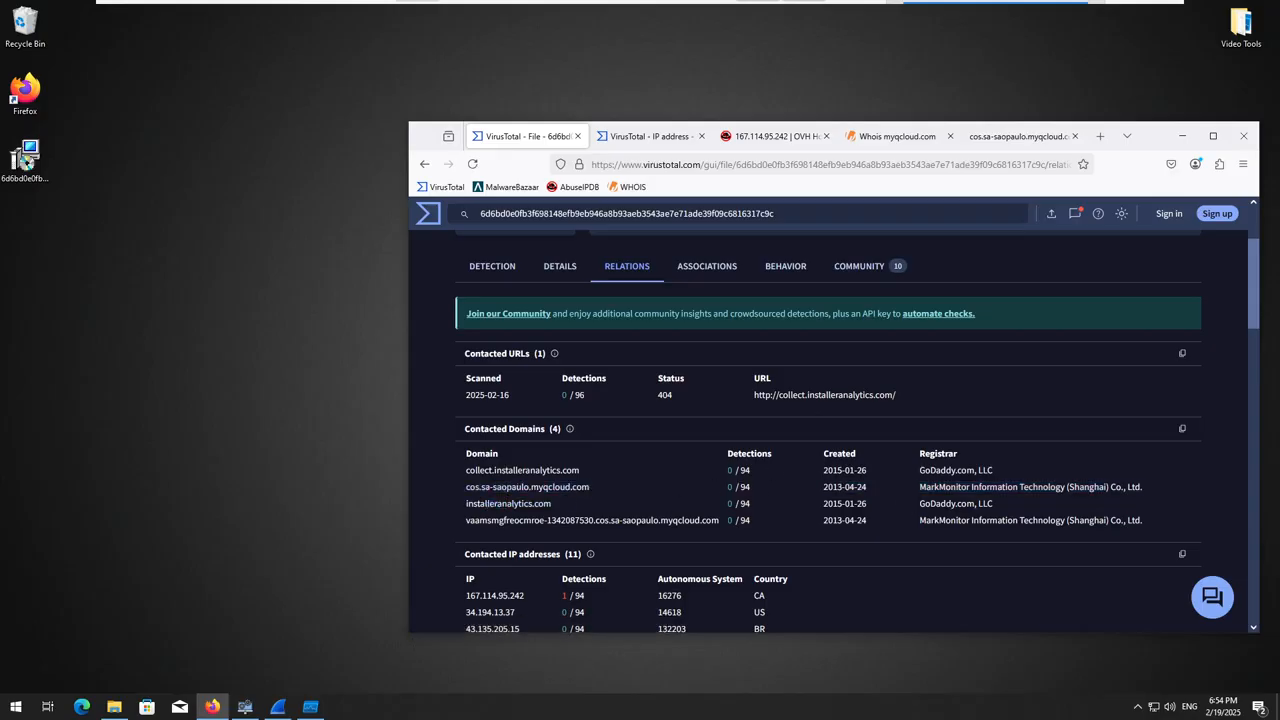
drag(913, 490, 1171, 495)
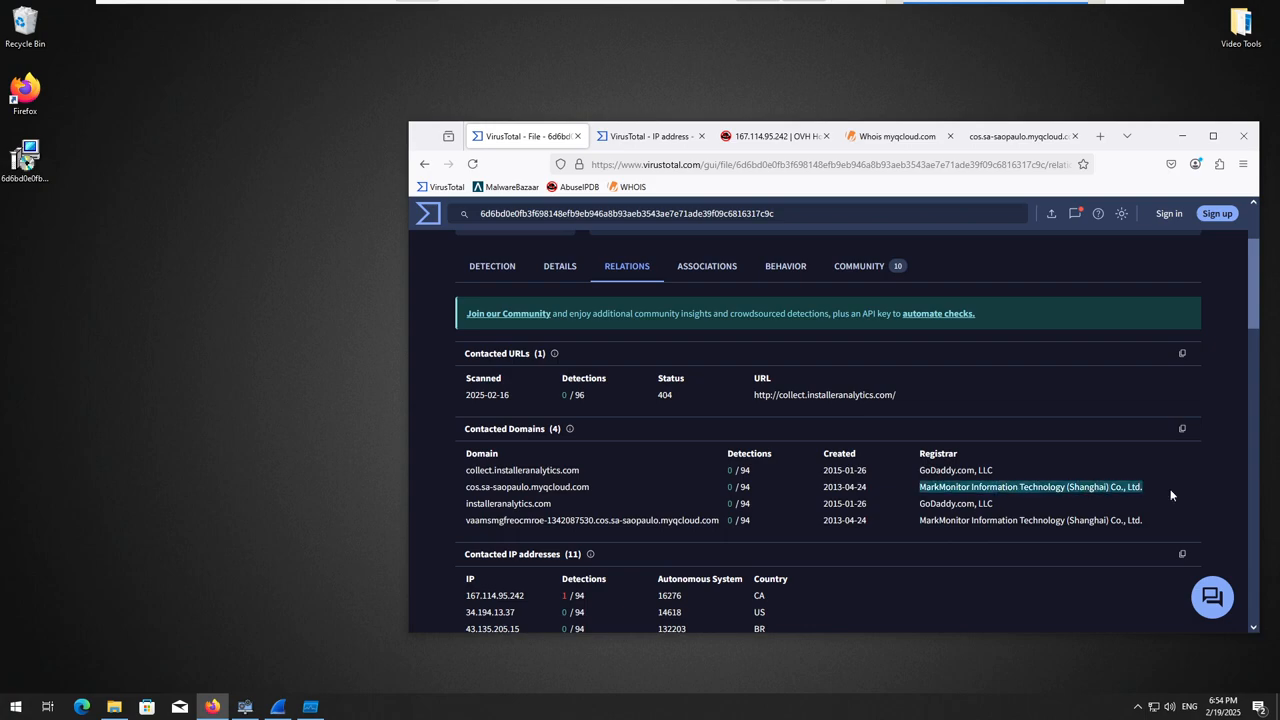
click(1052, 508)
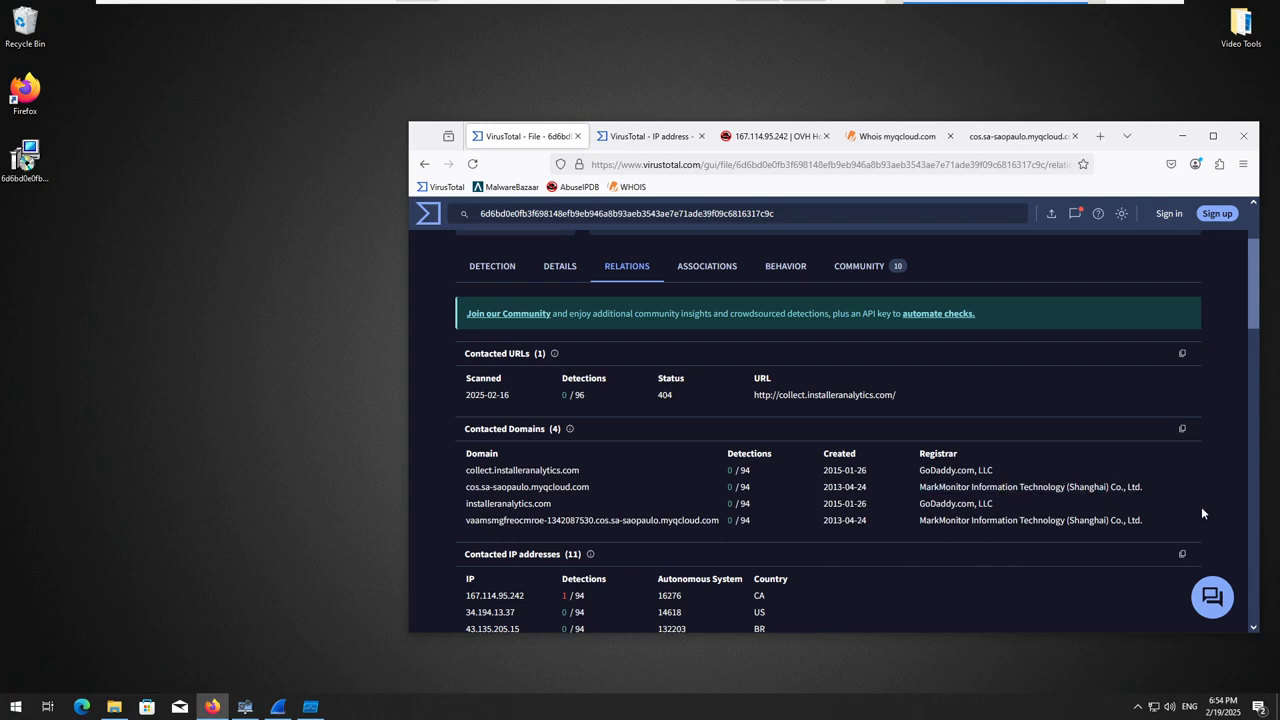
drag(1066, 487, 1112, 488)
scroll(965, 585, down, 3)
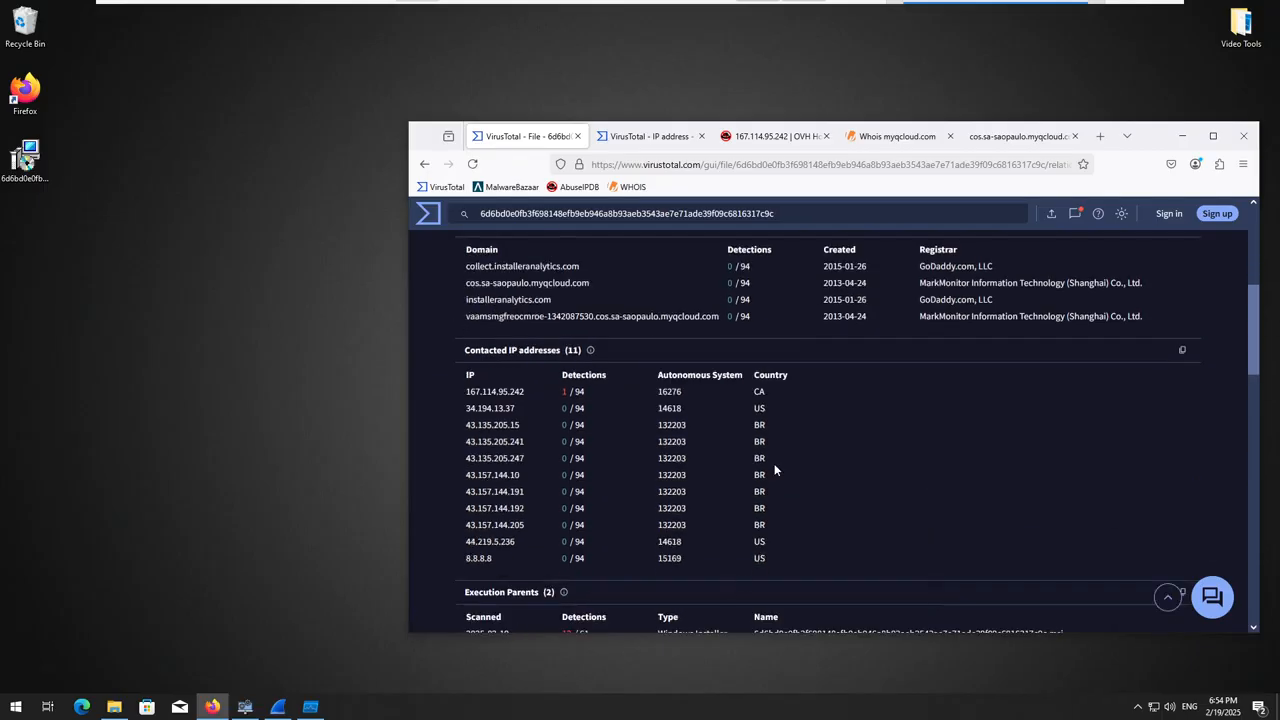
scroll(774, 463, down, 2)
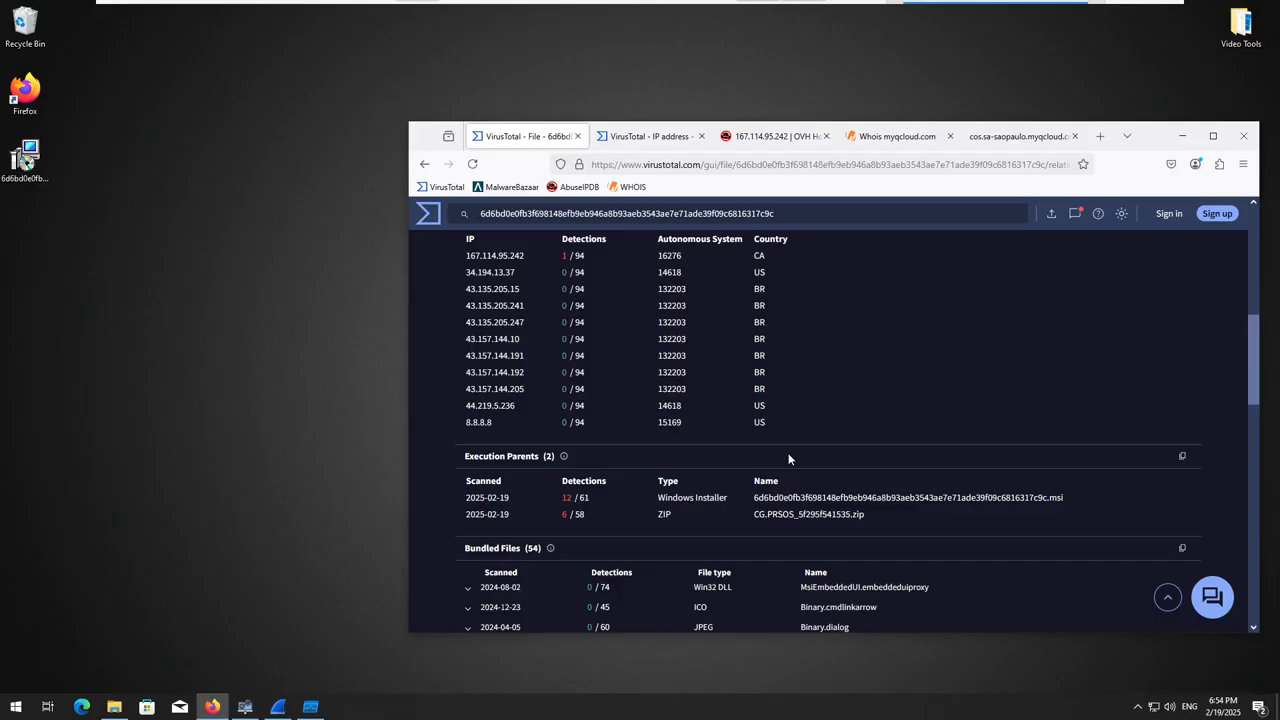
scroll(760, 450, up, 2)
- Copy the contacted IP address 43.135.205.15 from the sample's VirusTotal relations and check it on AbuseIPDB
drag(530, 430, 450, 424)
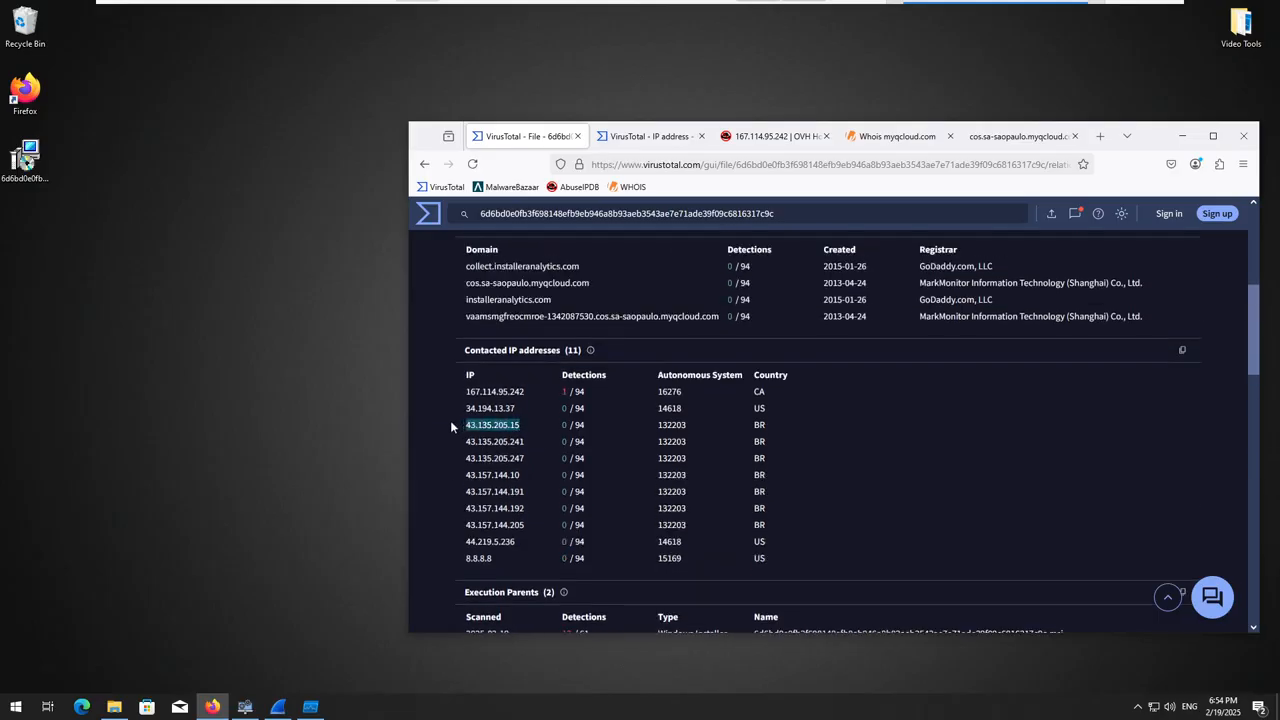
right_click(480, 432)
click(530, 254)
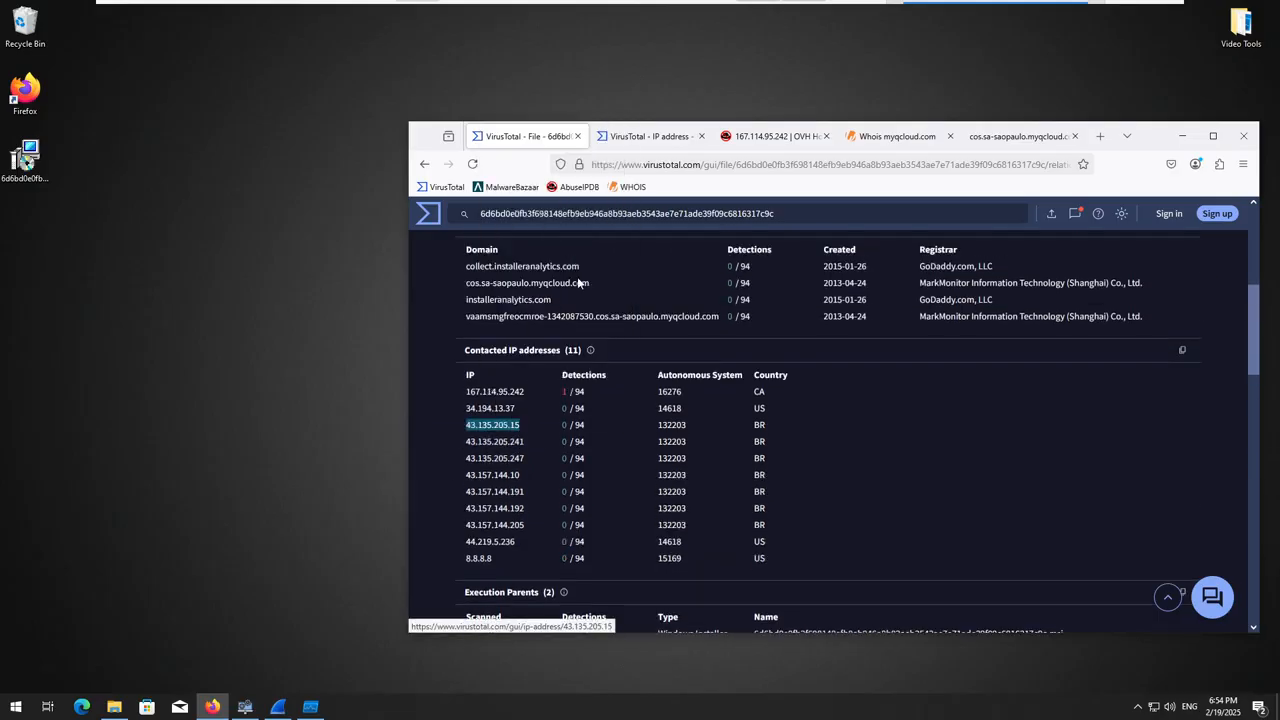
click(780, 136)
click(1105, 376)
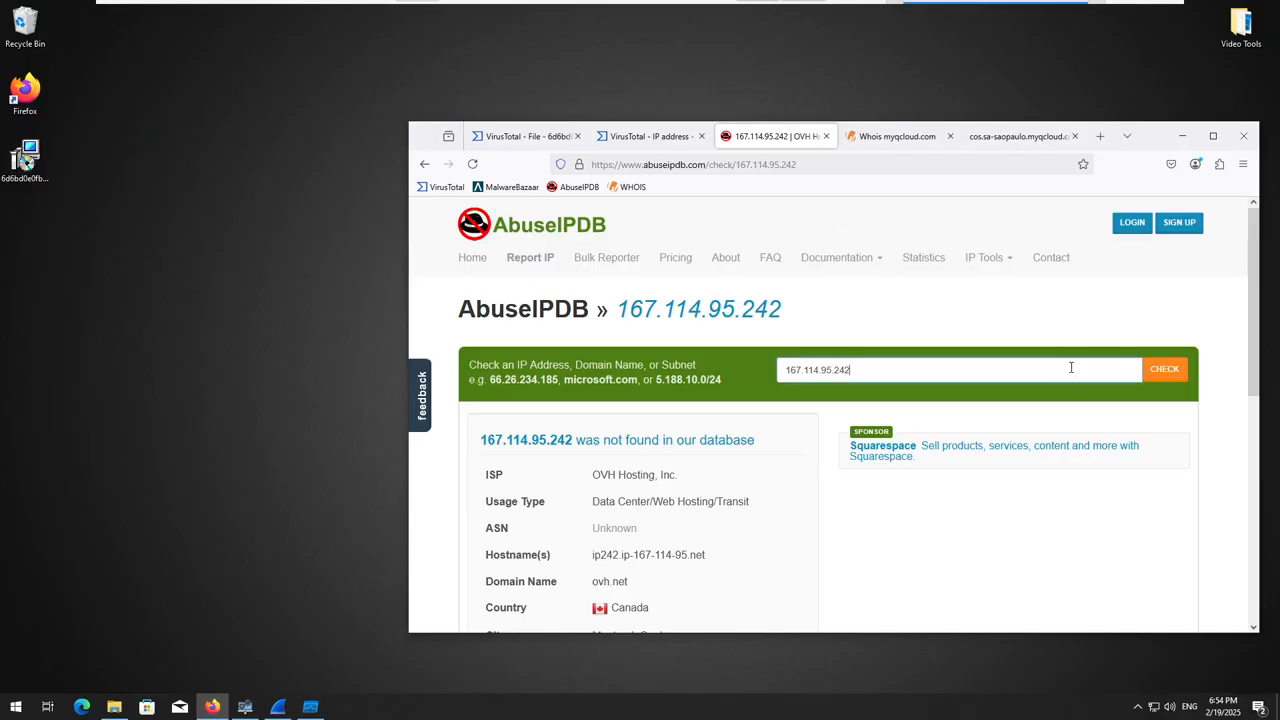
key(ctrl+a)
key(ctrl+v)
click(1160, 372)
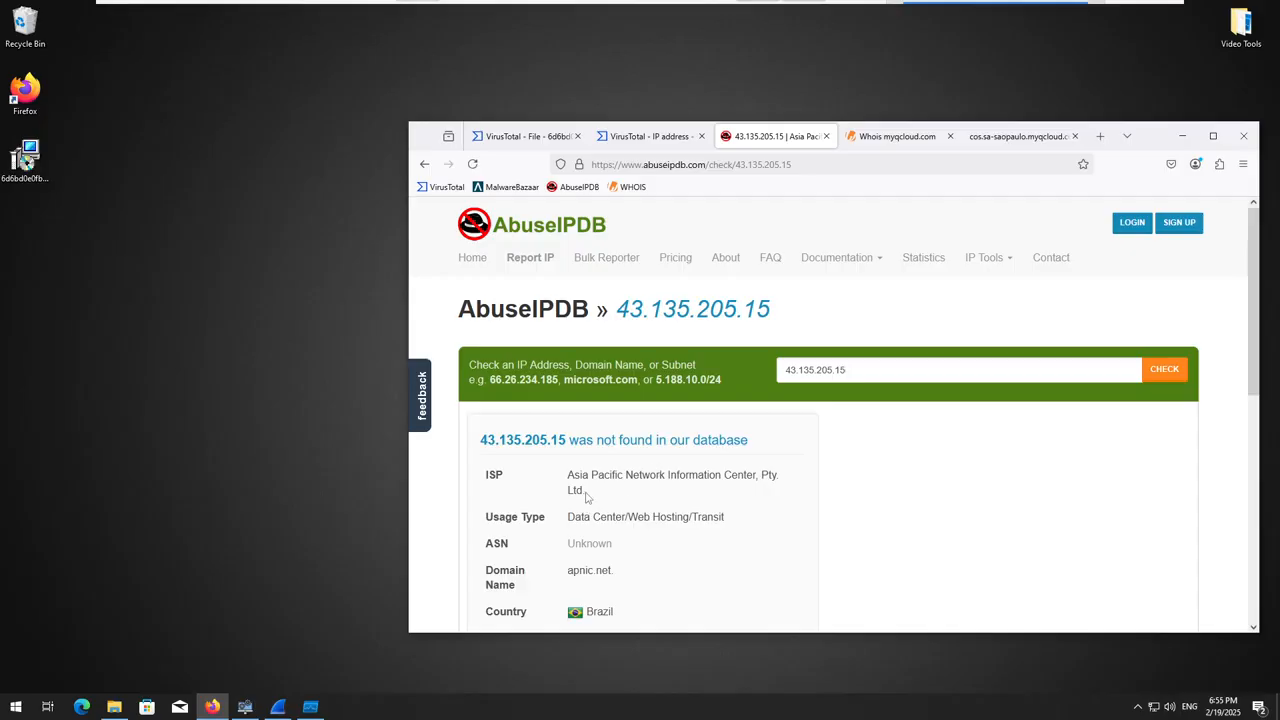
- Read the ISP, country, city and abuse report details in the AbuseIPDB result for 43.135.205.15
scroll(603, 514, down, 2)
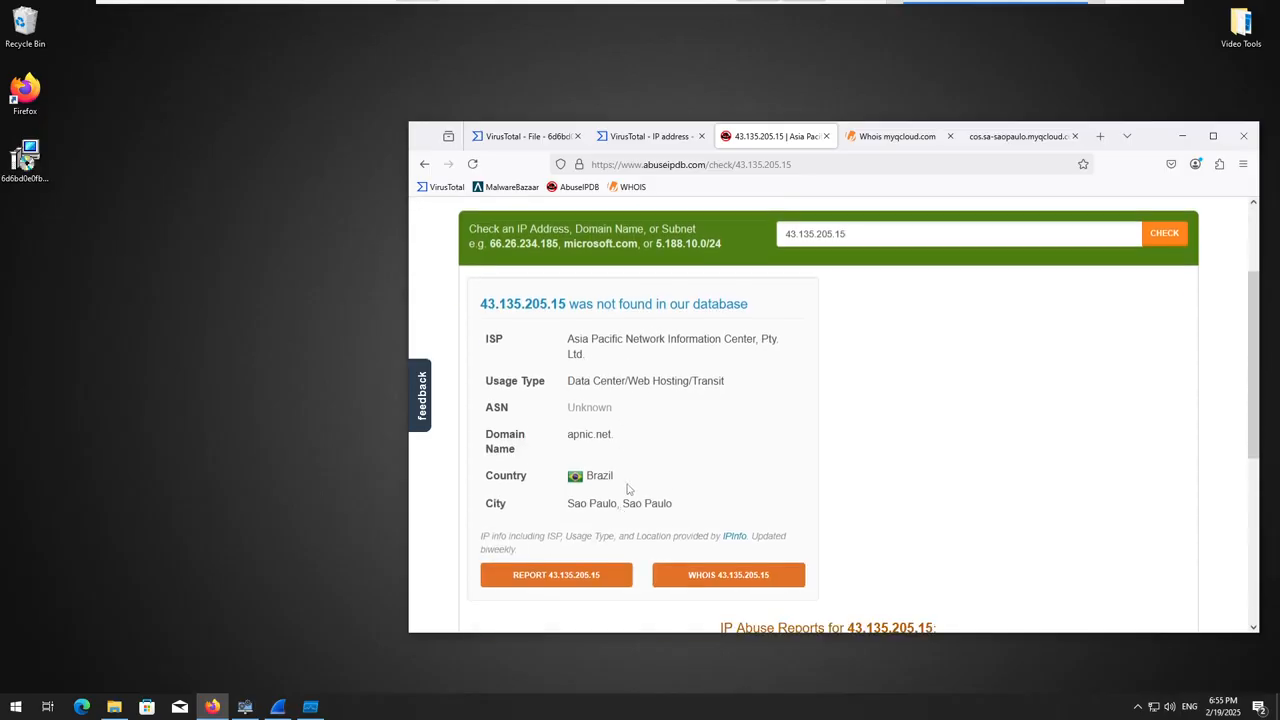
double_click(610, 474)
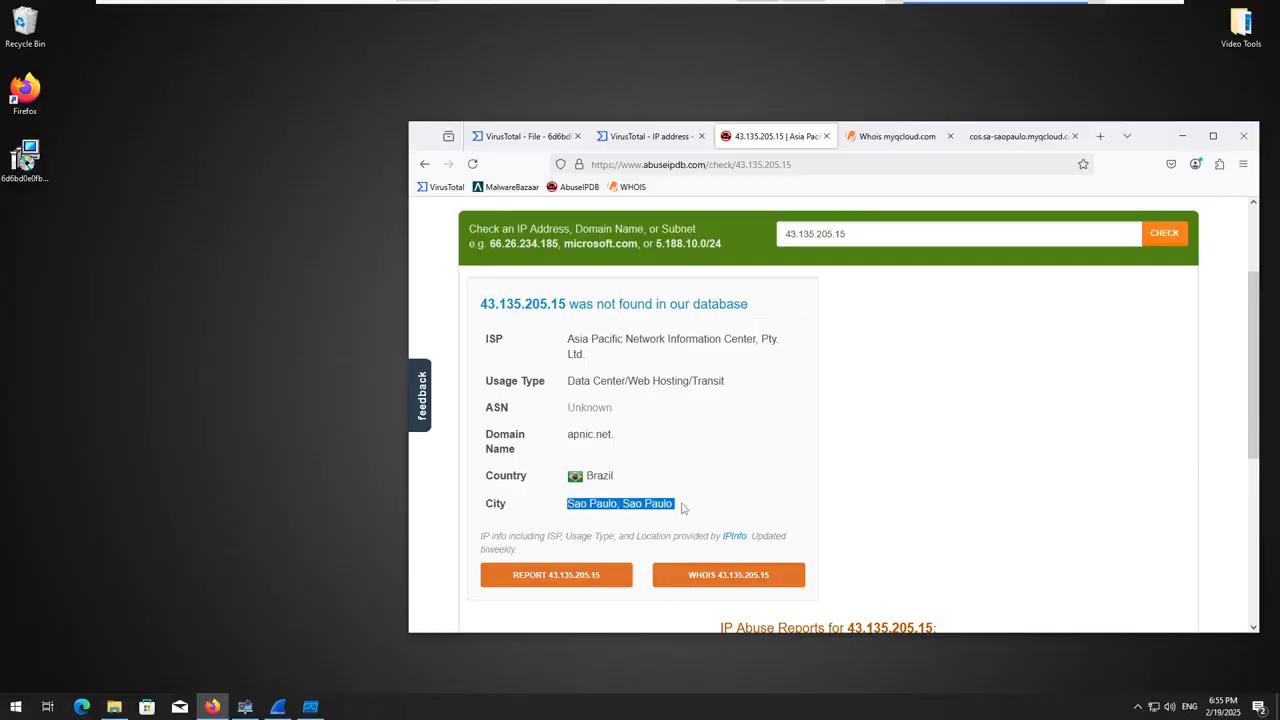
scroll(683, 508, down, 5)
scroll(697, 283, up, 8)
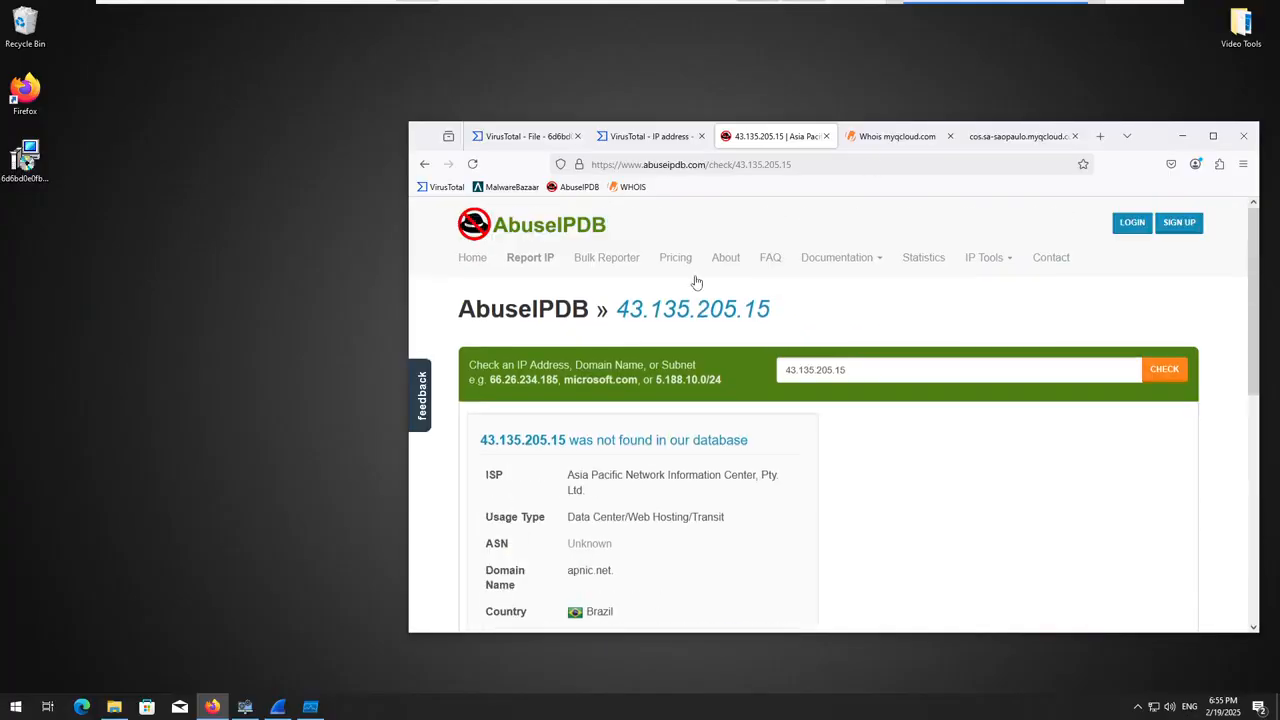
- Look through the VirusTotal relations of 167.114.95.242 again and return to its security vendors' analysis
click(652, 137)
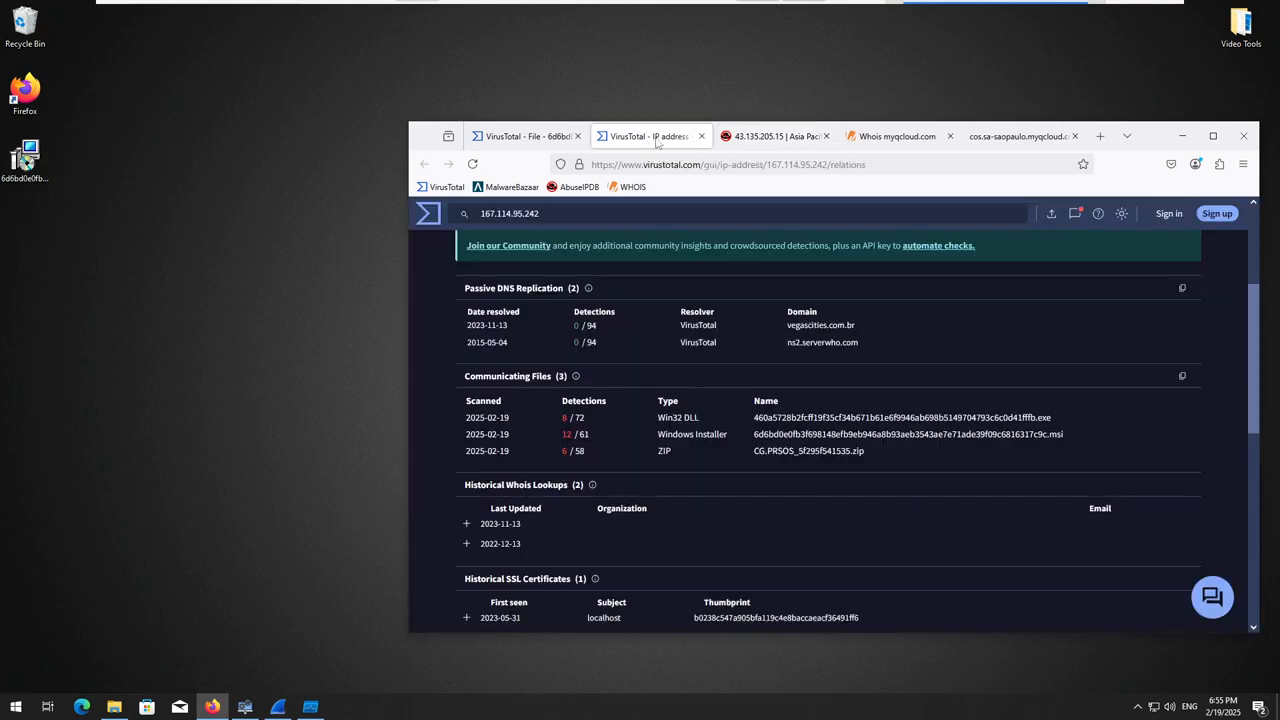
scroll(512, 511, down, 1)
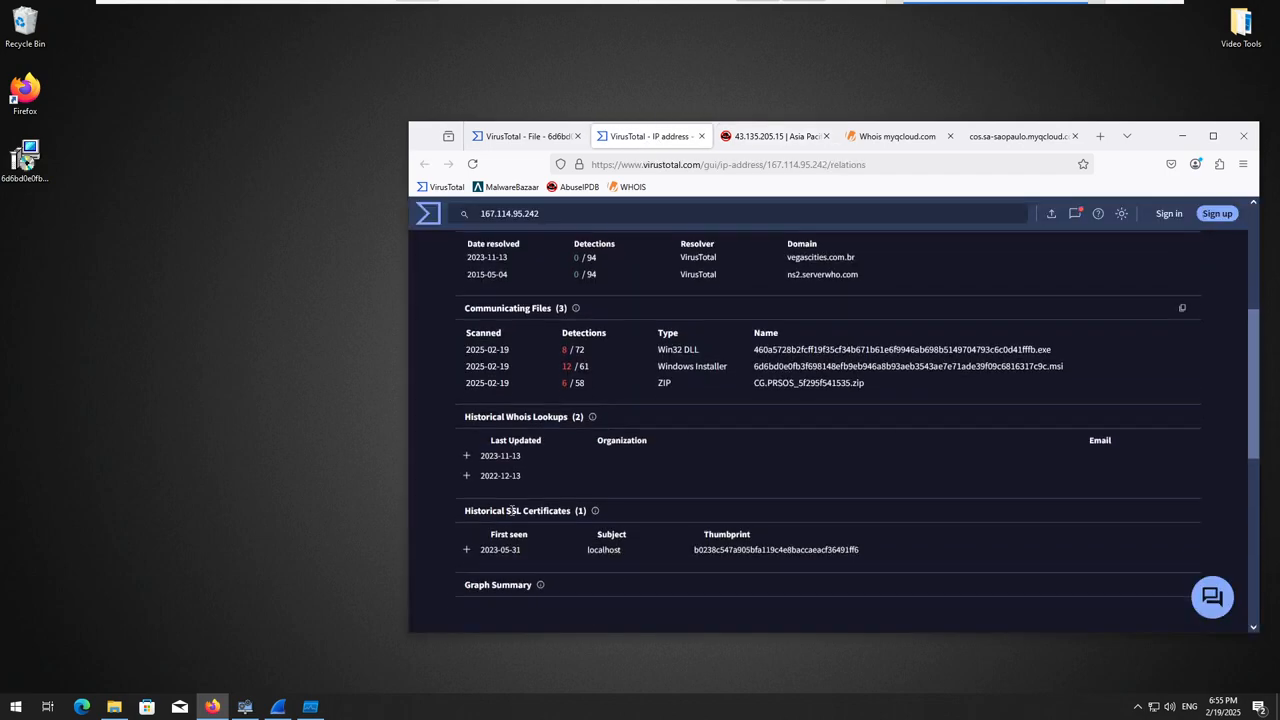
scroll(536, 539, up, 4)
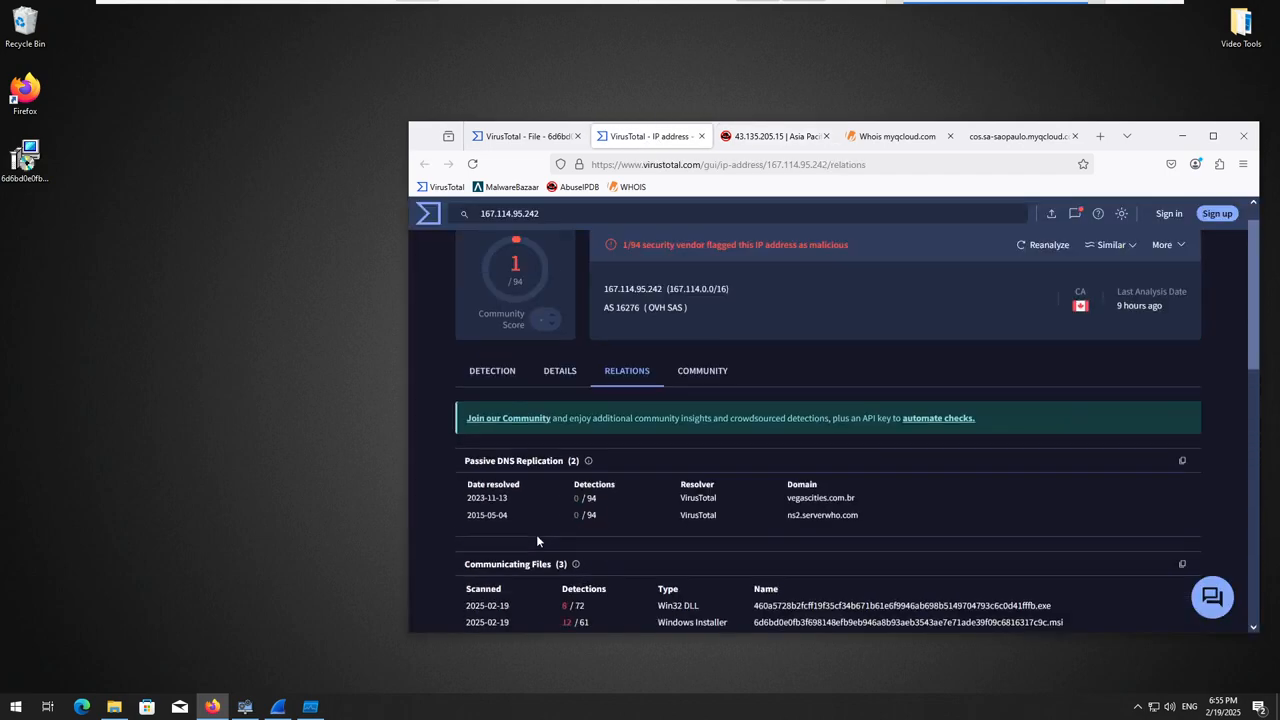
click(508, 402)
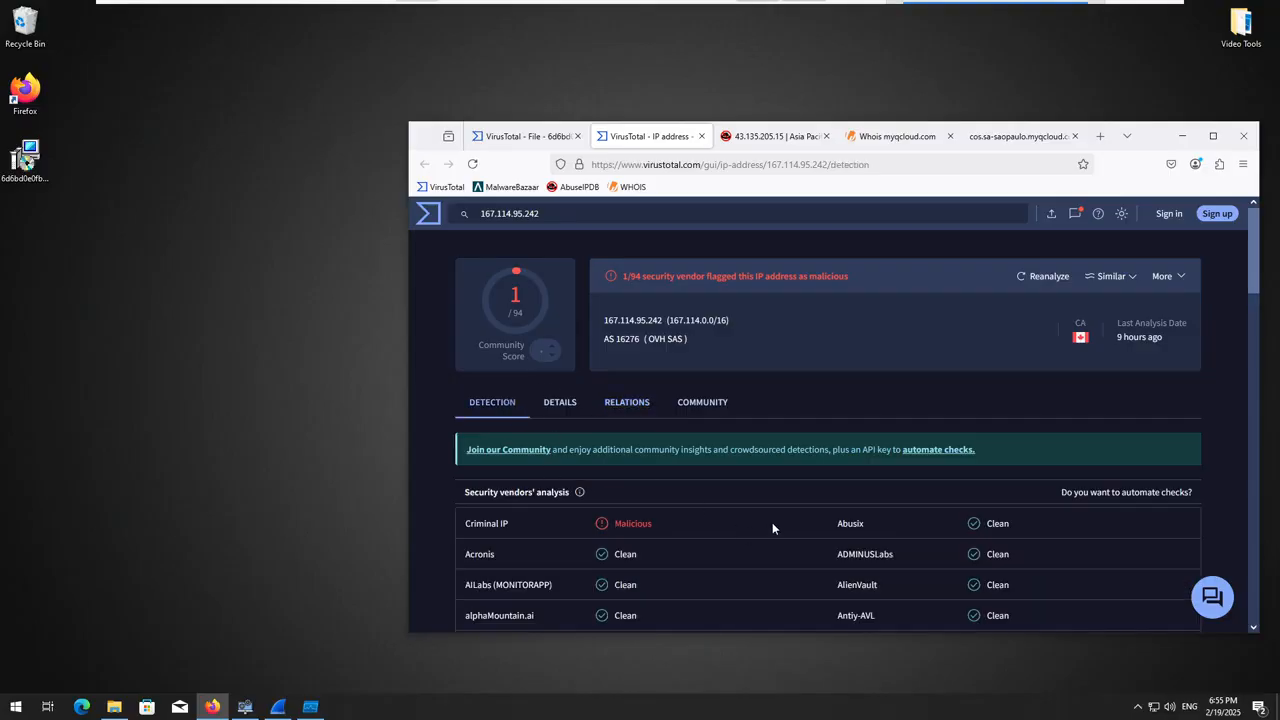
- Switch from the browser to System Informer's process list and open Task Manager alongside it
drag(1127, 136, 990, 133)
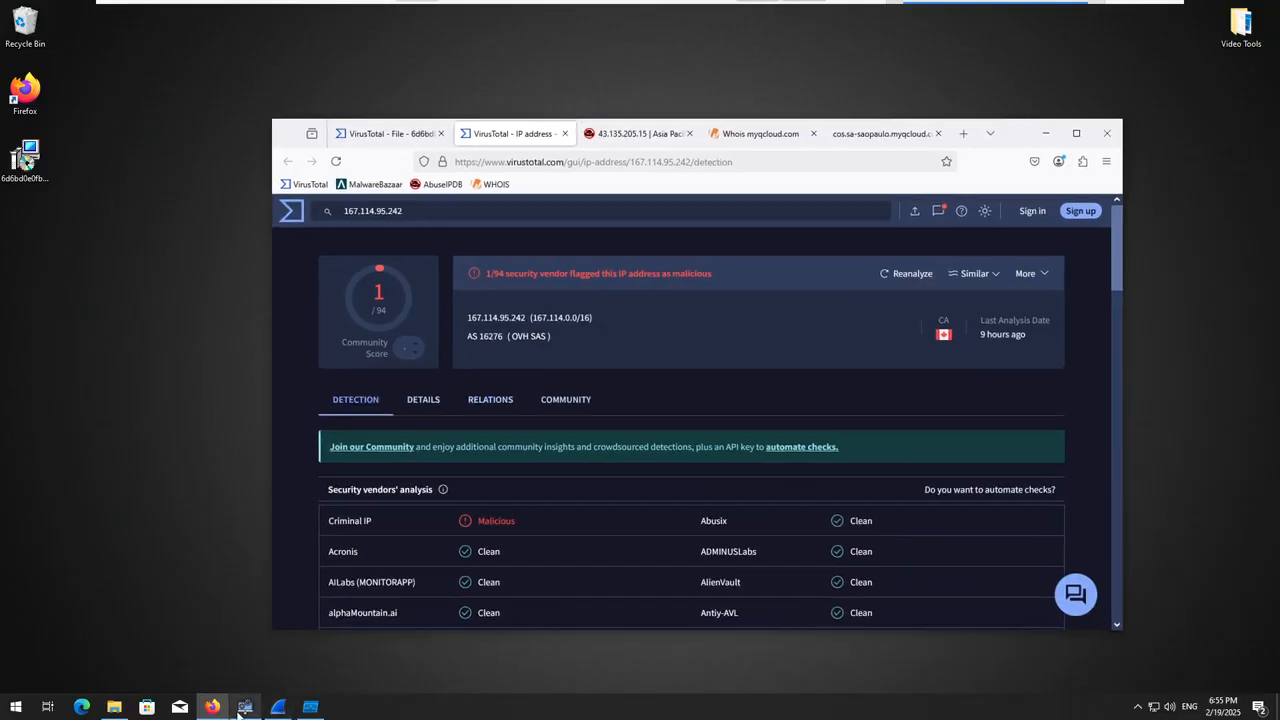
click(240, 712)
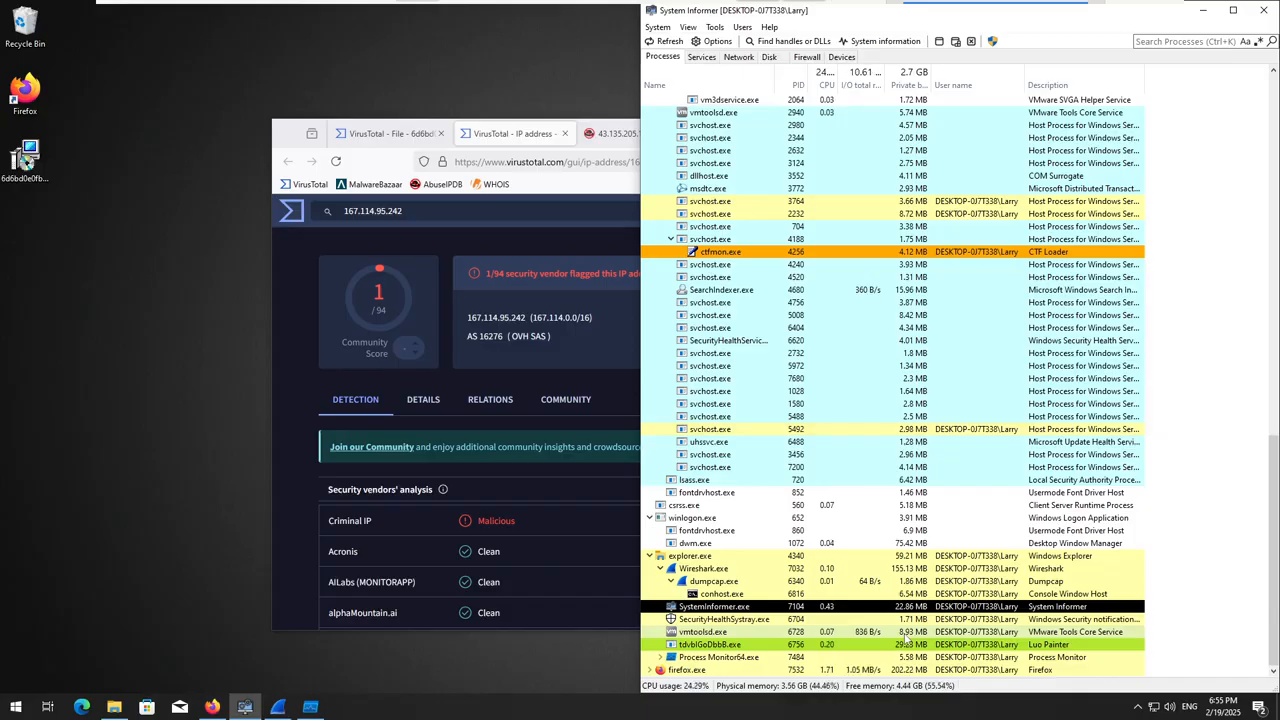
right_click(438, 706)
click(502, 656)
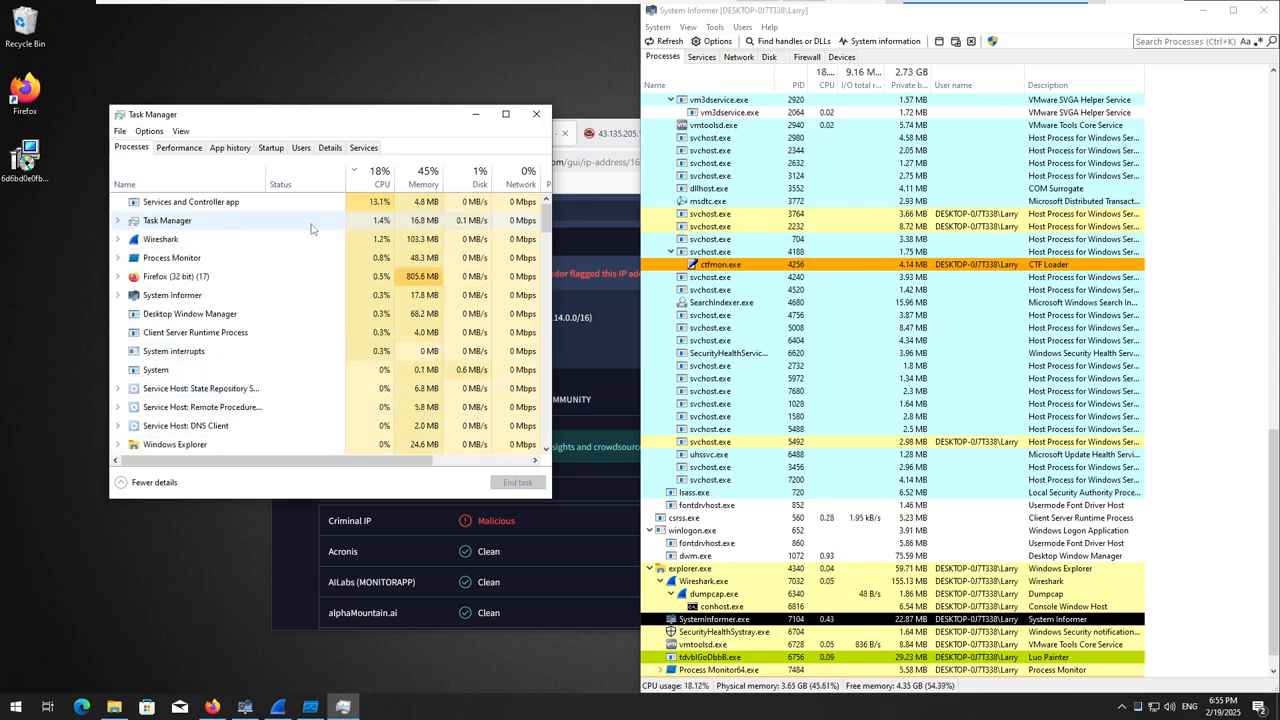
- Sort Task Manager's process list by name and select the Luo Painter process
scroll(728, 555, down, 1)
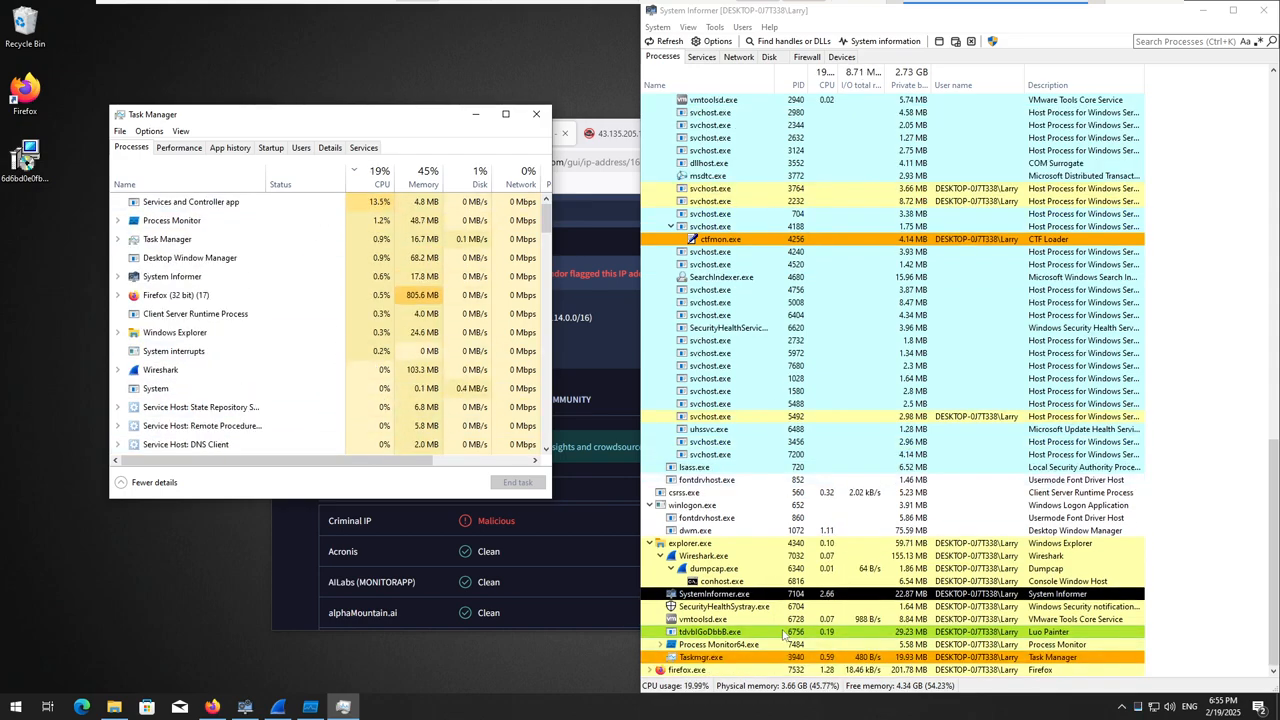
click(1094, 470)
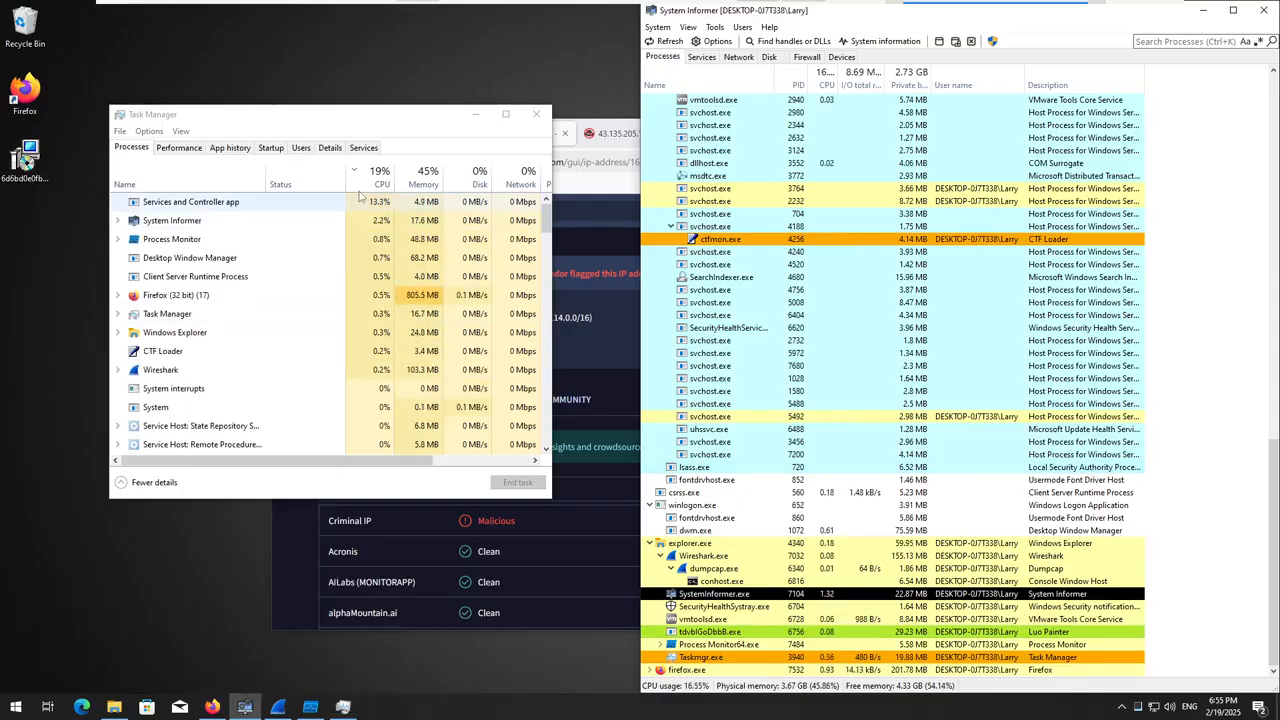
click(305, 336)
click(240, 182)
scroll(290, 355, down, 8)
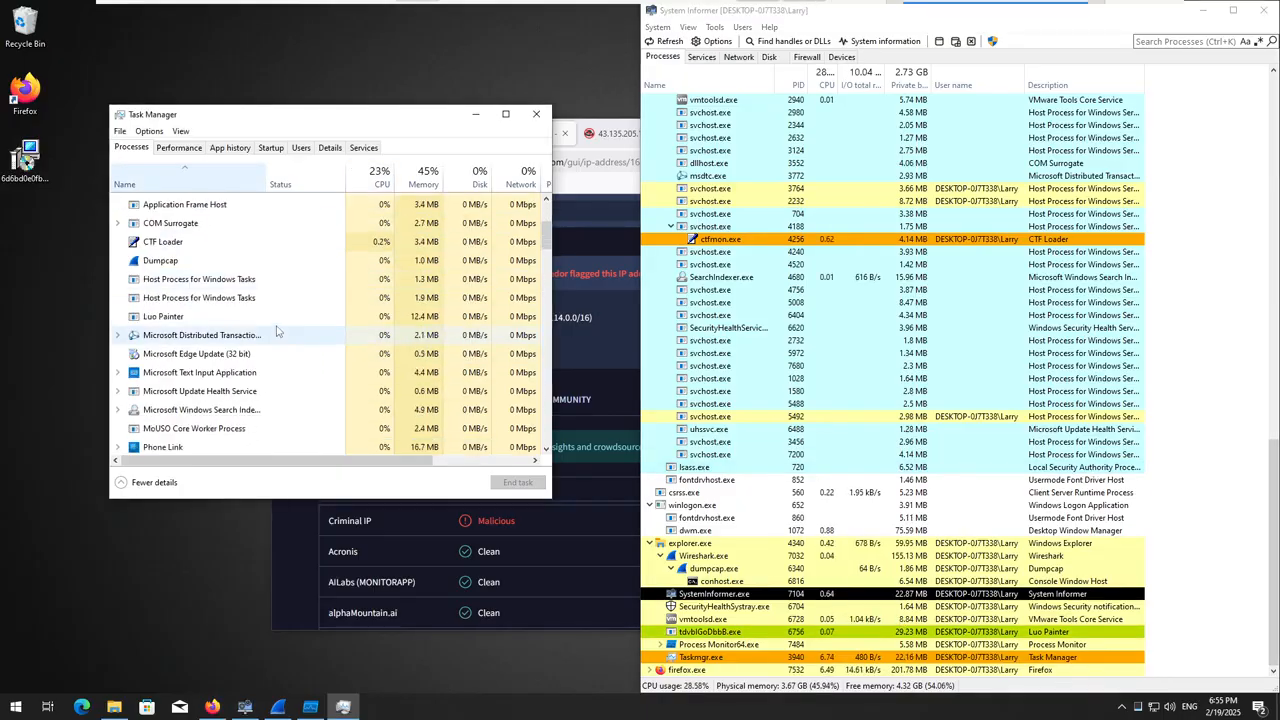
scroll(287, 363, up, 2)
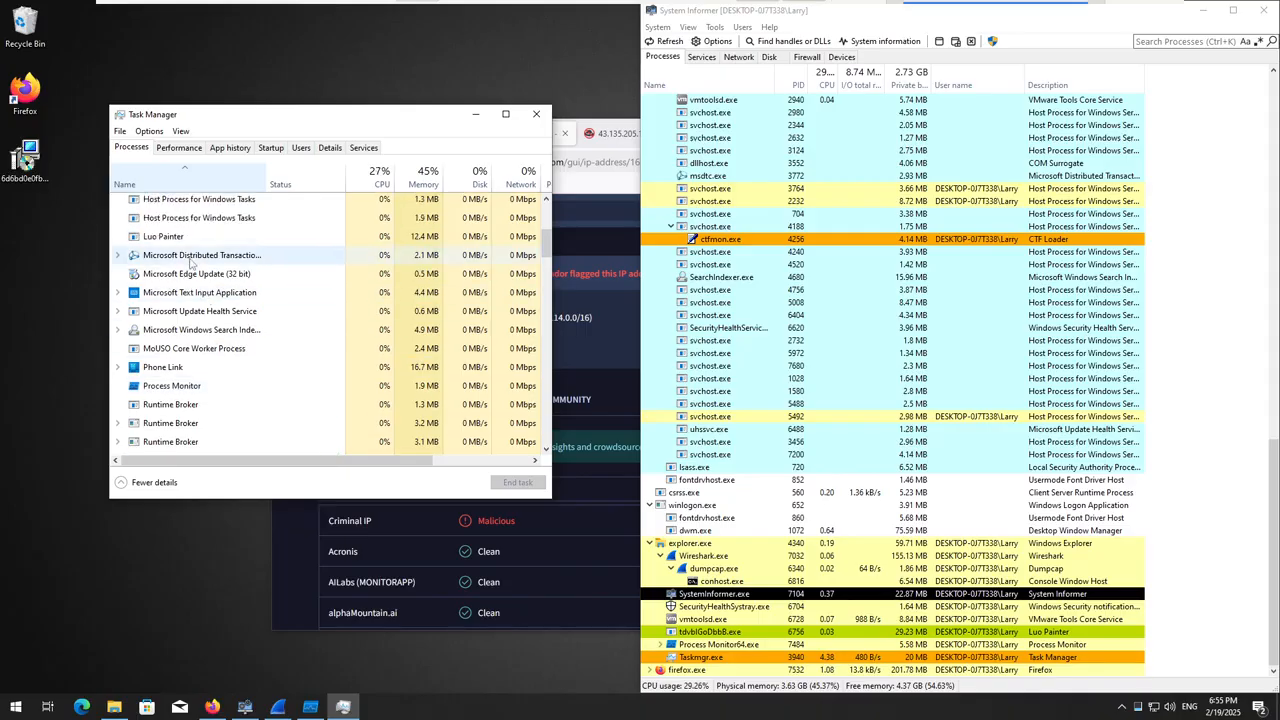
click(245, 236)
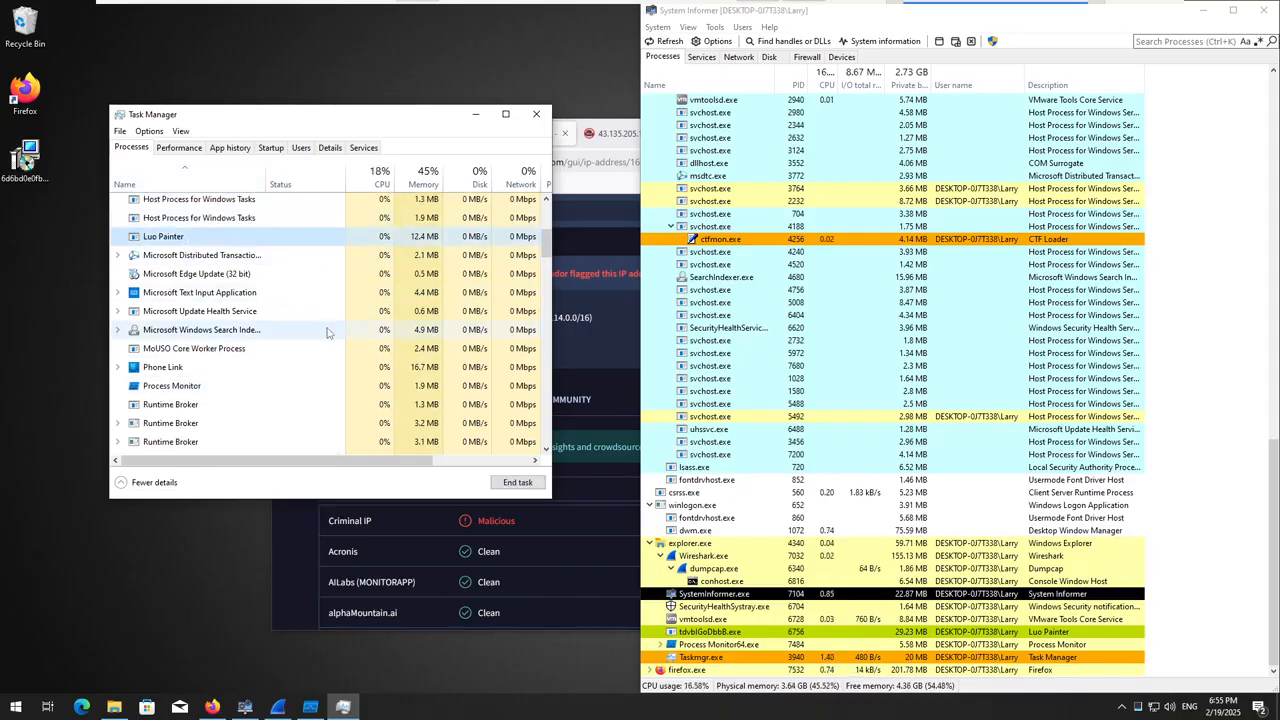
- Check the Luo Painter process in Task Manager, minimize Task Manager and bring the VirusTotal browser window to the front
scroll(409, 300, up, 2)
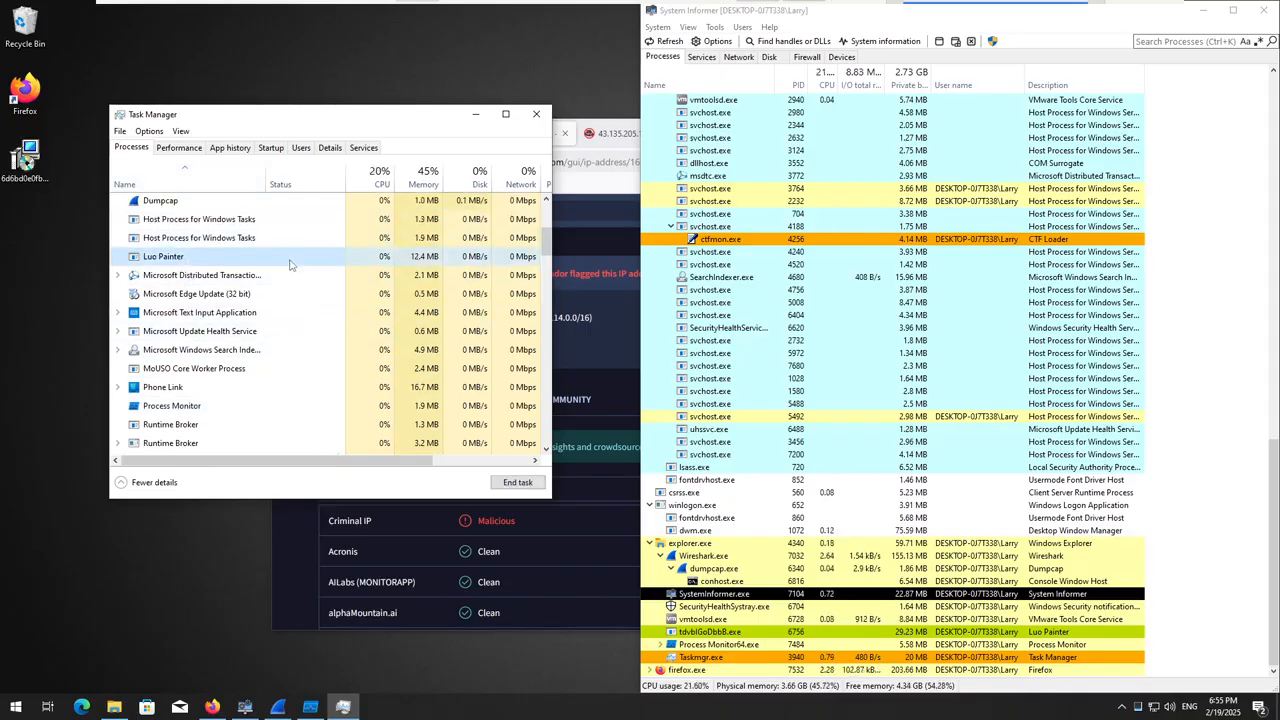
click(808, 657)
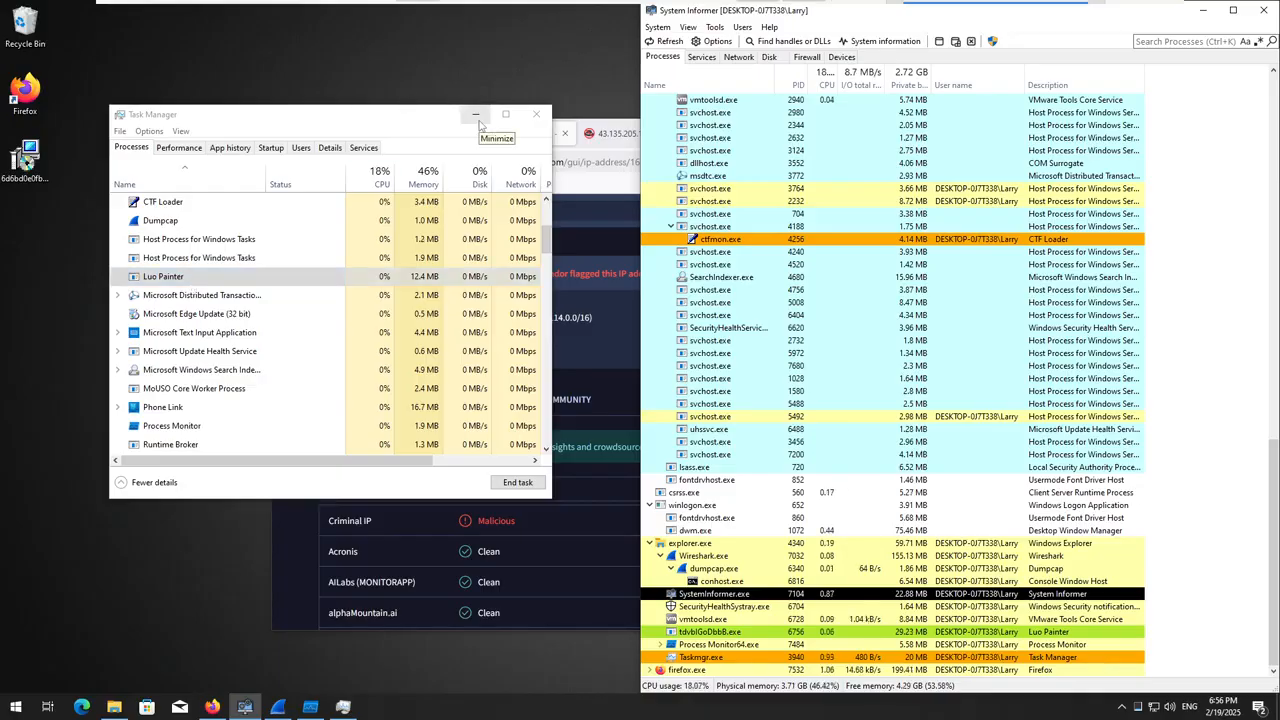
click(479, 121)
click(605, 191)
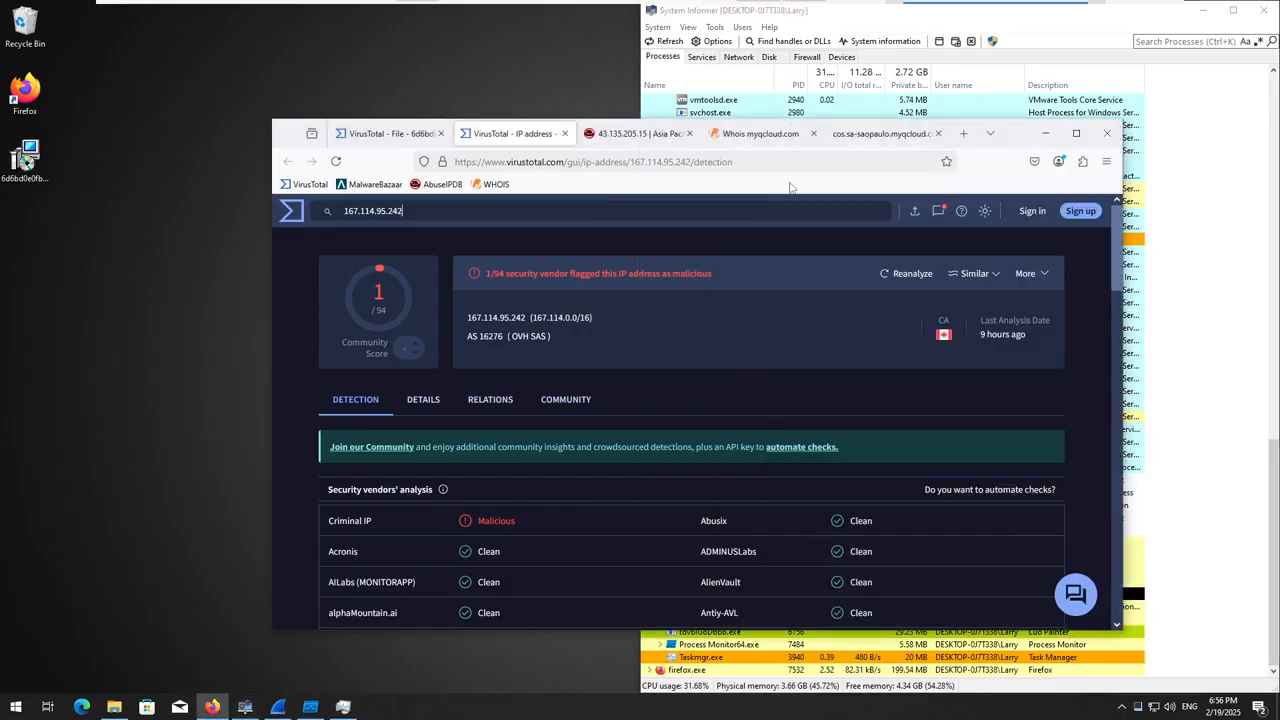
click(993, 143)
click(1032, 160)
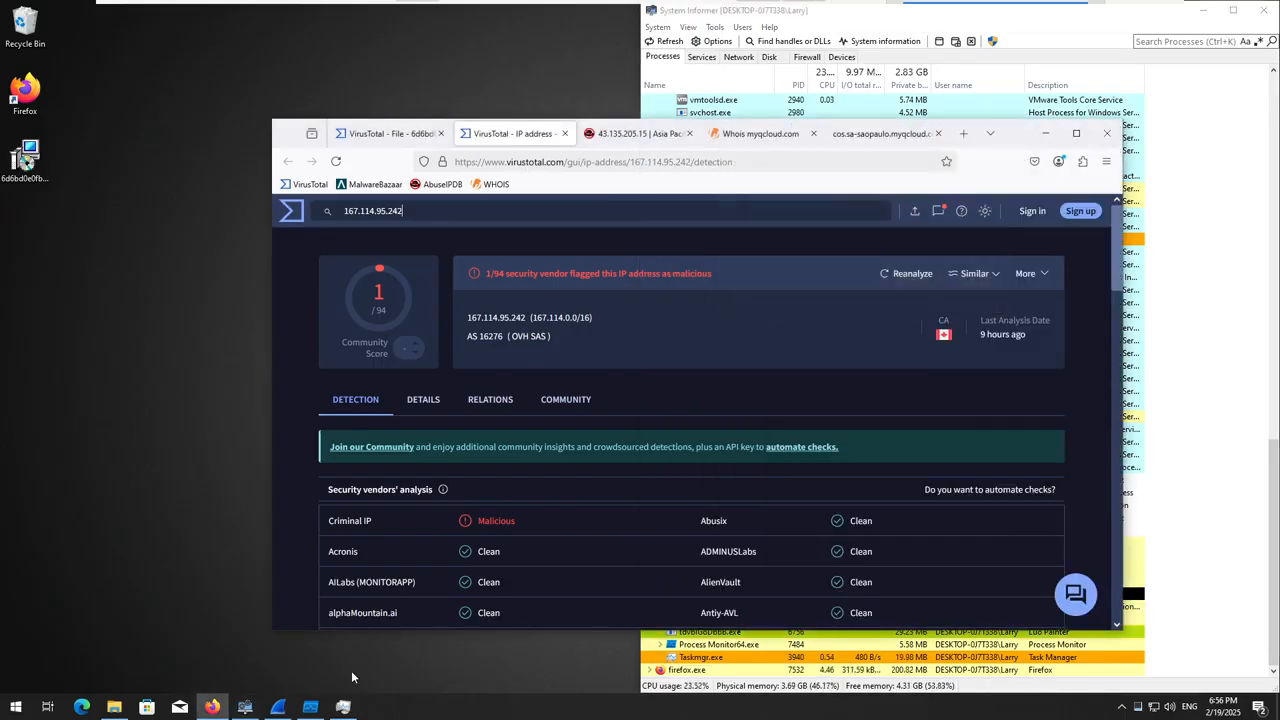
- Launch Registry Editor with the Run command regedit and allow it to make changes to the device
click(16, 708)
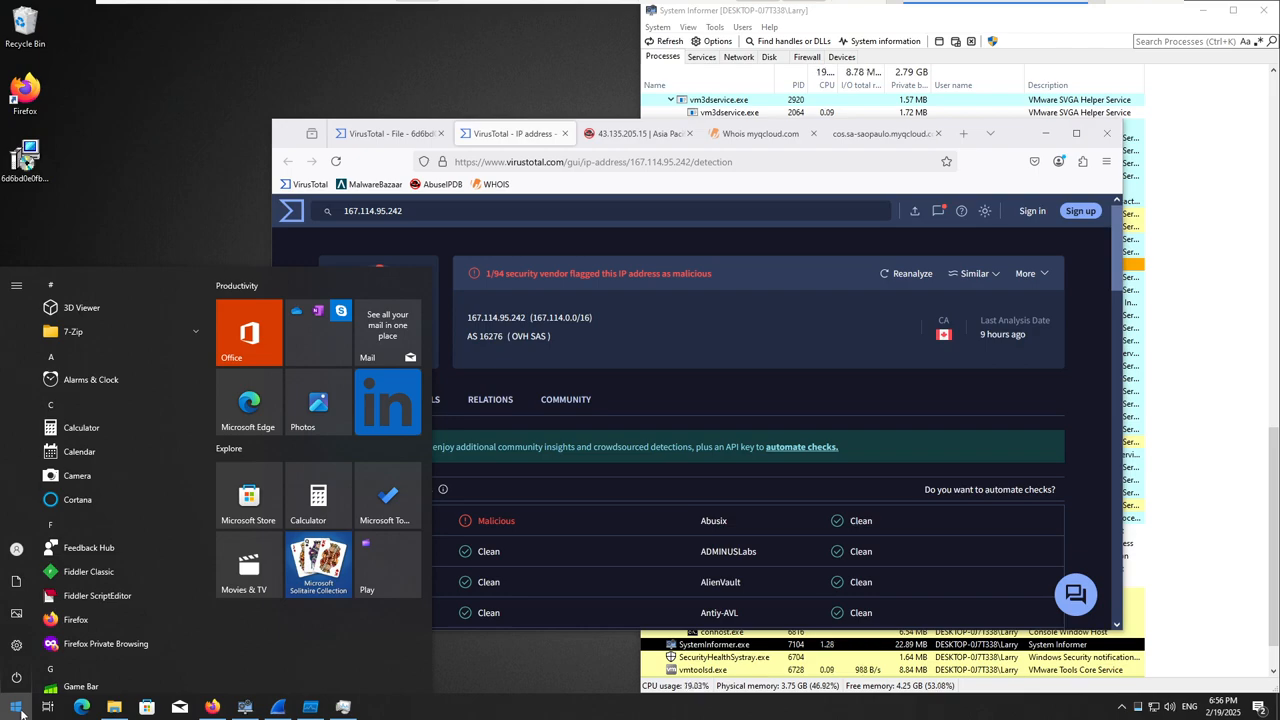
click(18, 710)
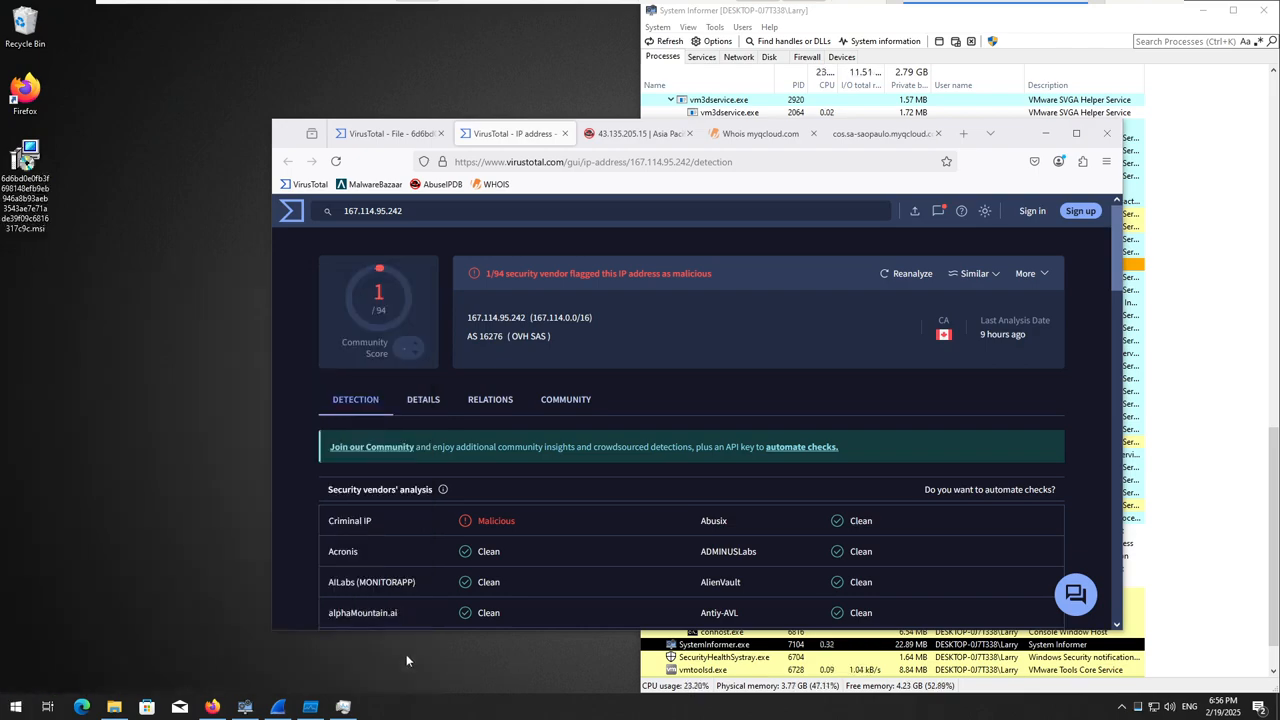
click(16, 708)
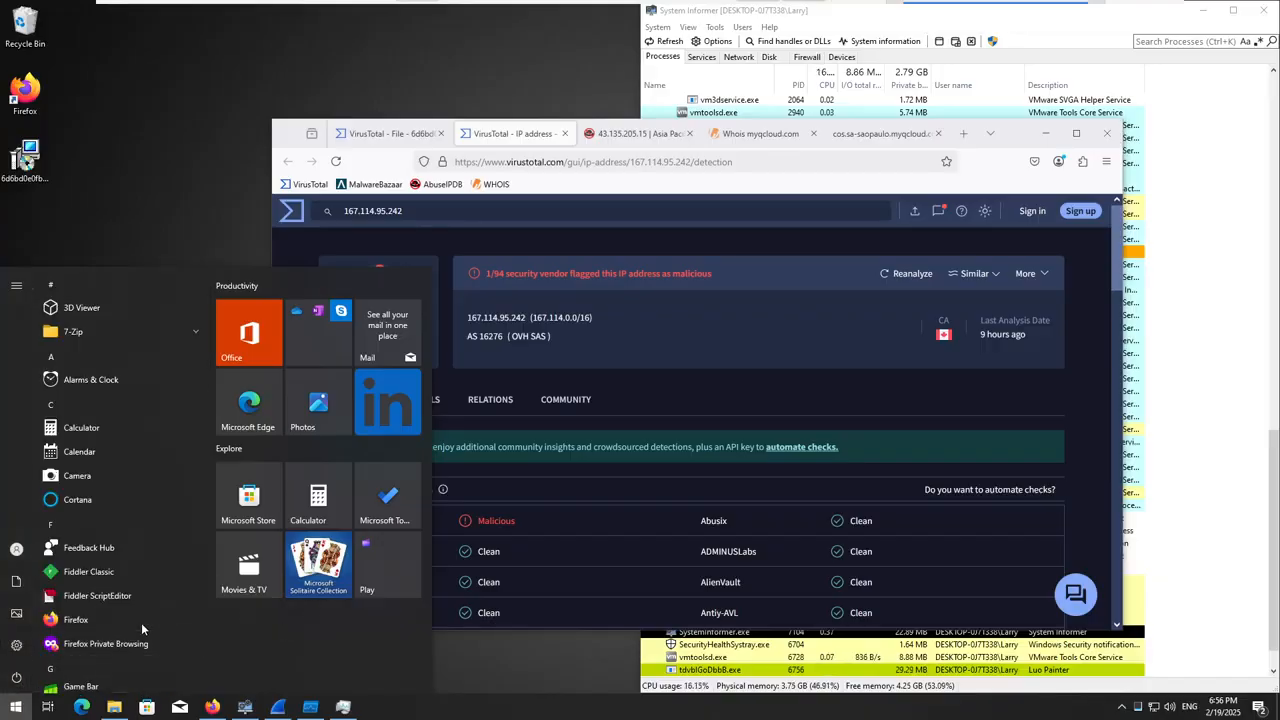
right_click(20, 712)
click(66, 641)
text(regedit)
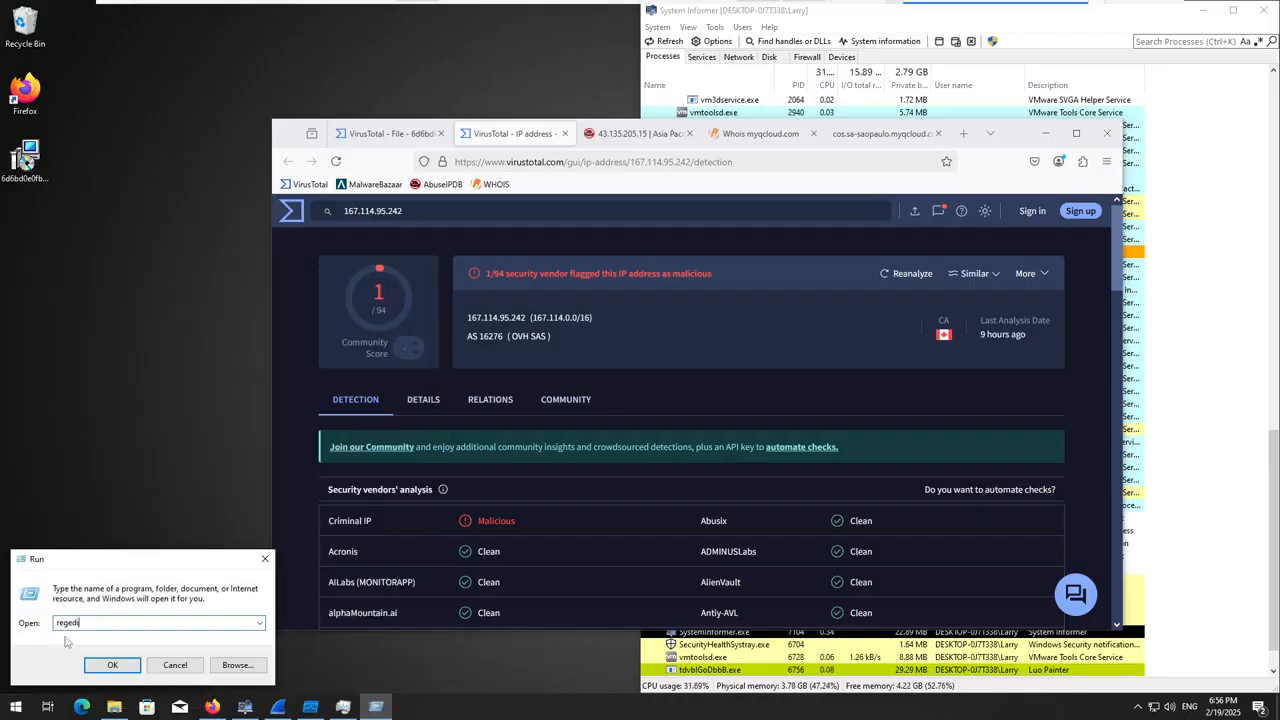
key(Return)
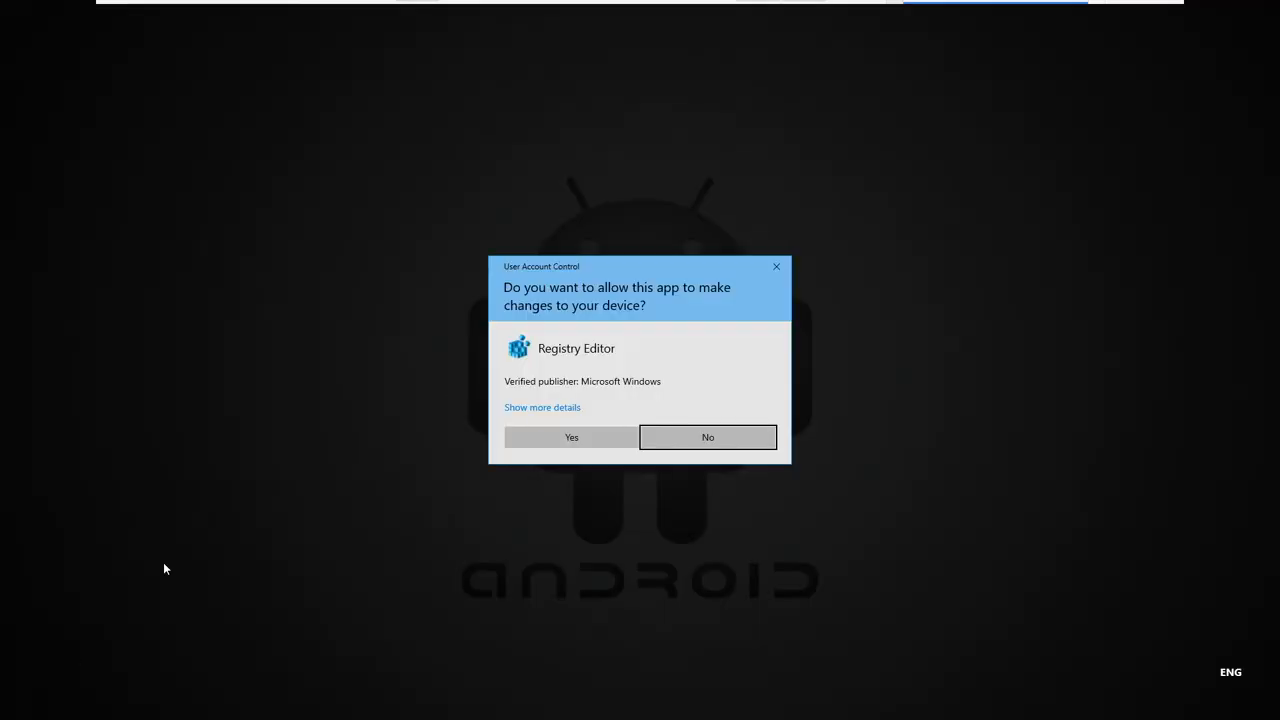
click(590, 437)
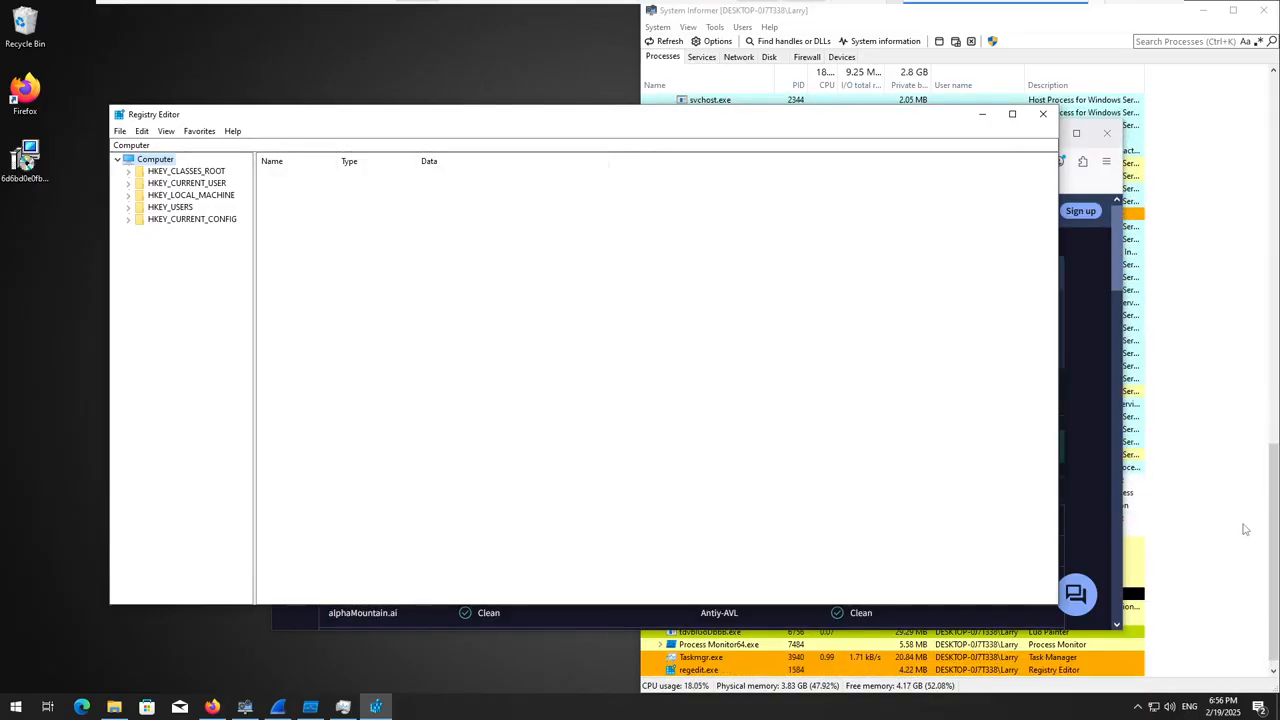
- Minimize Registry Editor and the browser to uncover System Informer's process list
click(982, 113)
click(1046, 133)
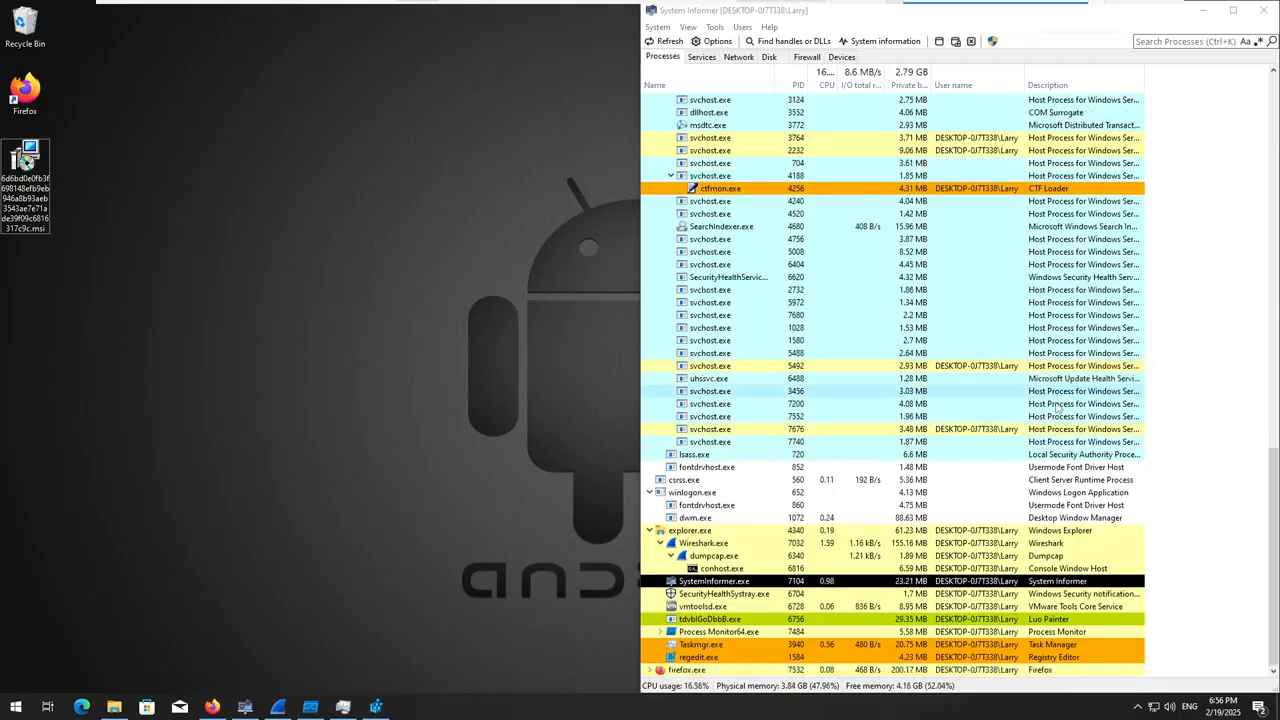
mouse_move(676, 570)
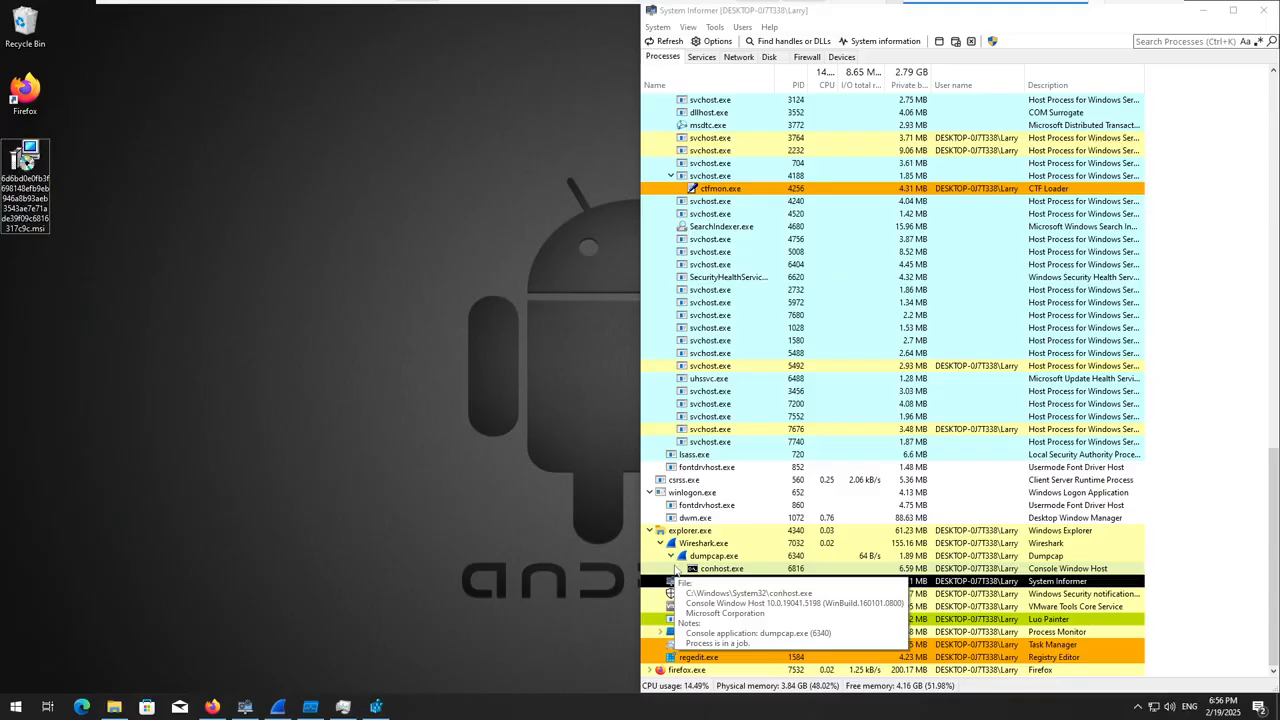